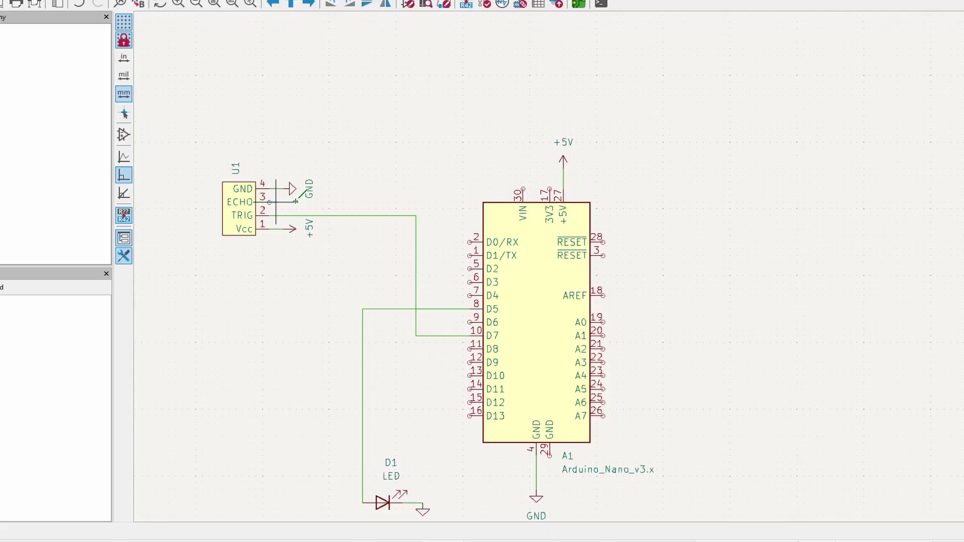
# Wire the ECHO pin of U1 to the Arduino Nano's D6 pin in the schematic
pyautogui.click(296, 201)
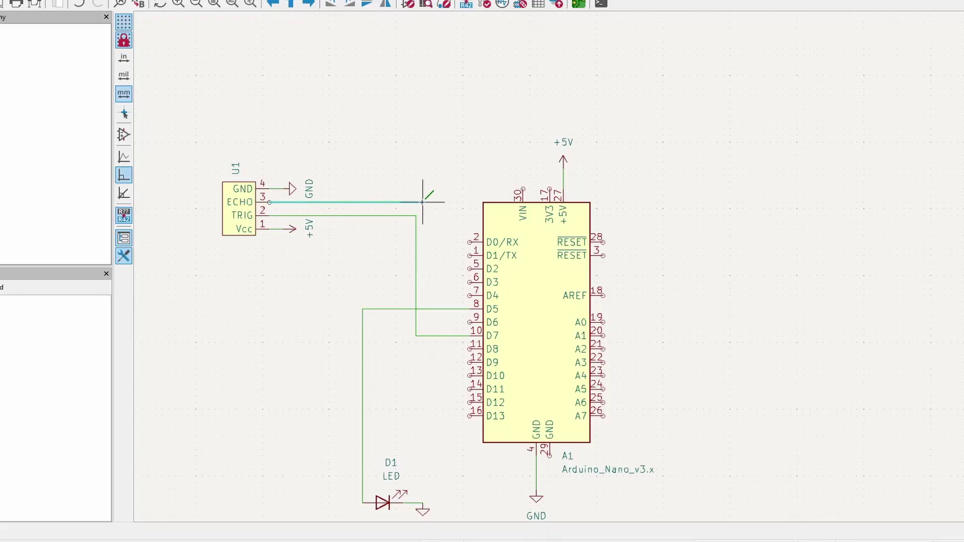
pyautogui.click(472, 322)
pyautogui.moveTo(408, 254); pyautogui.dragTo(518, 173, button='middle')
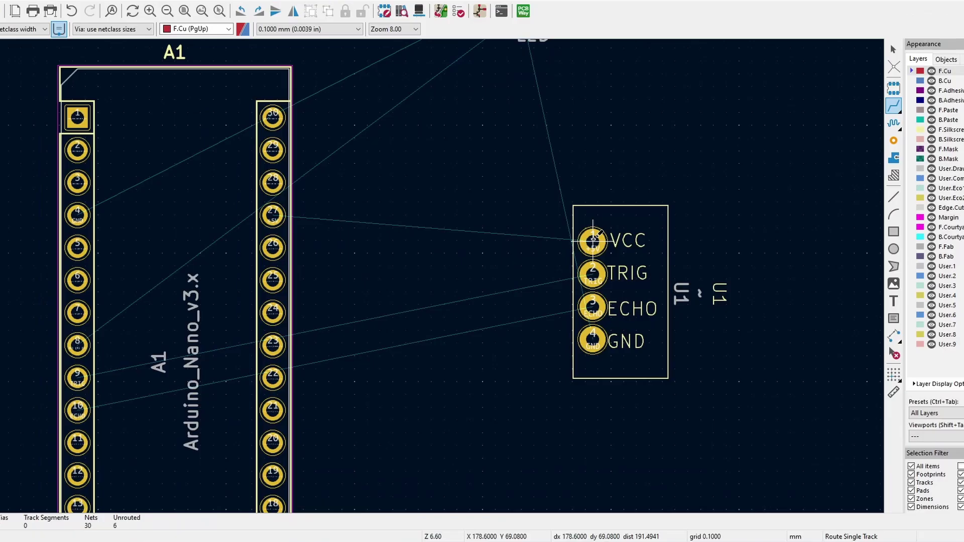
# Route a front-copper track from U1's VCC pad to Arduino pad 27 on the board
pyautogui.click(592, 238)
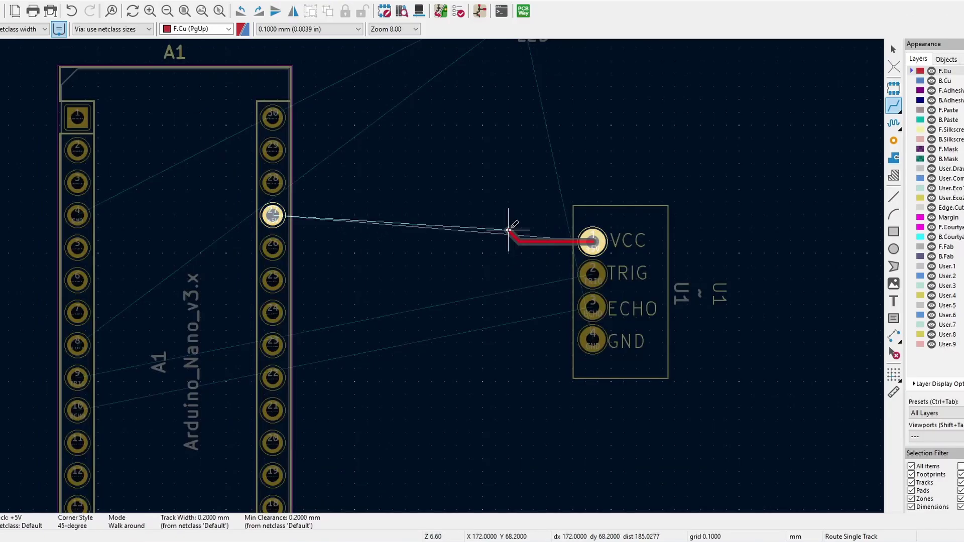
pyautogui.click(272, 214)
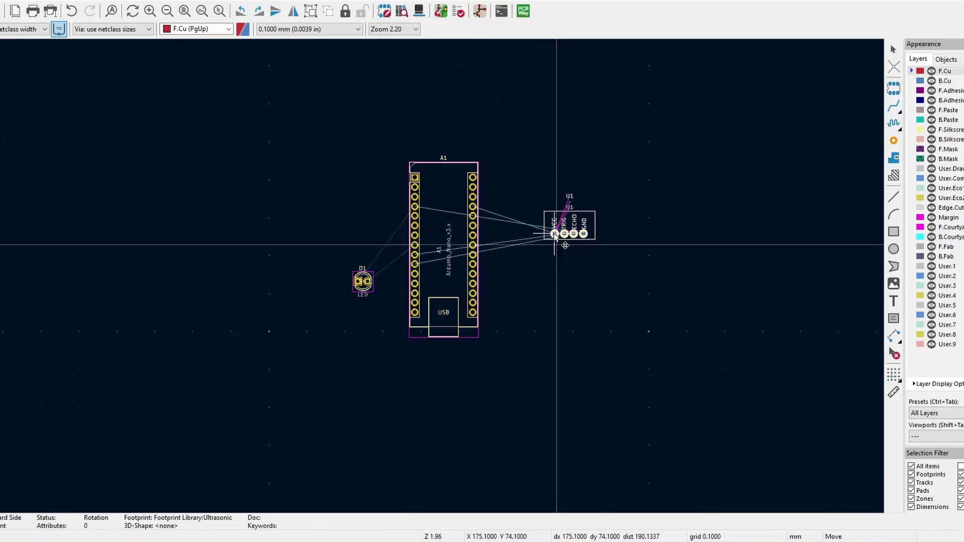
# Rotate footprint U1 by 90 degrees and place it beside the Arduino, with LED D1 moved above it
pyautogui.press('r')
pyautogui.click(553, 210)
pyautogui.click(370, 290)
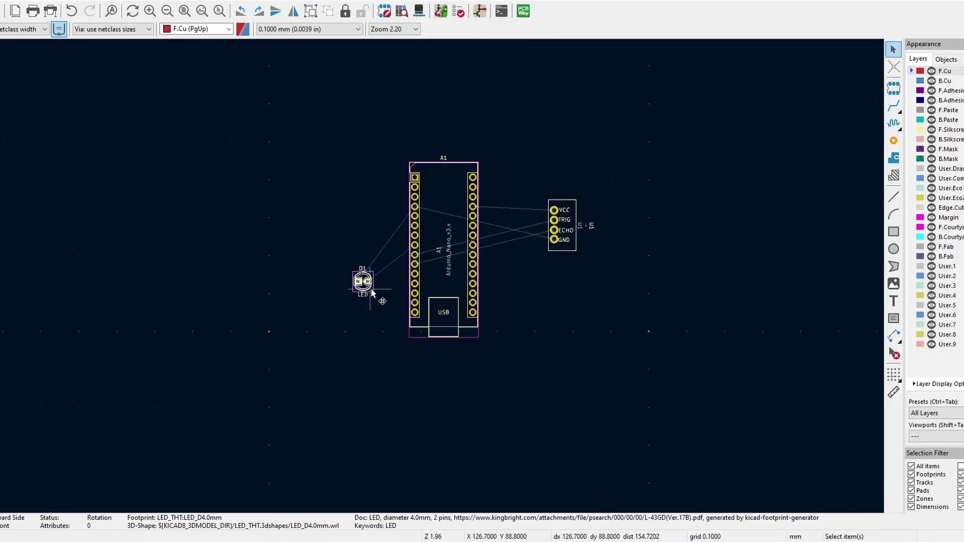
pyautogui.moveTo(371, 293); pyautogui.dragTo(559, 151)
pyautogui.click(606, 221)
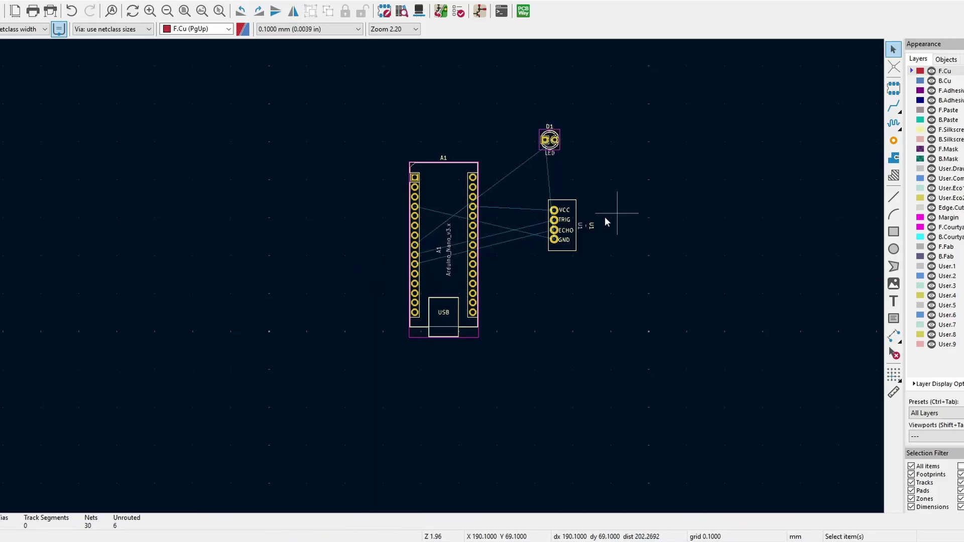
# Route a single F.Cu track from U1's VCC pad to Arduino pad 27 and start the TRIG pad's track
pyautogui.scroll(2, 605, 216)
pyautogui.click(565, 244)
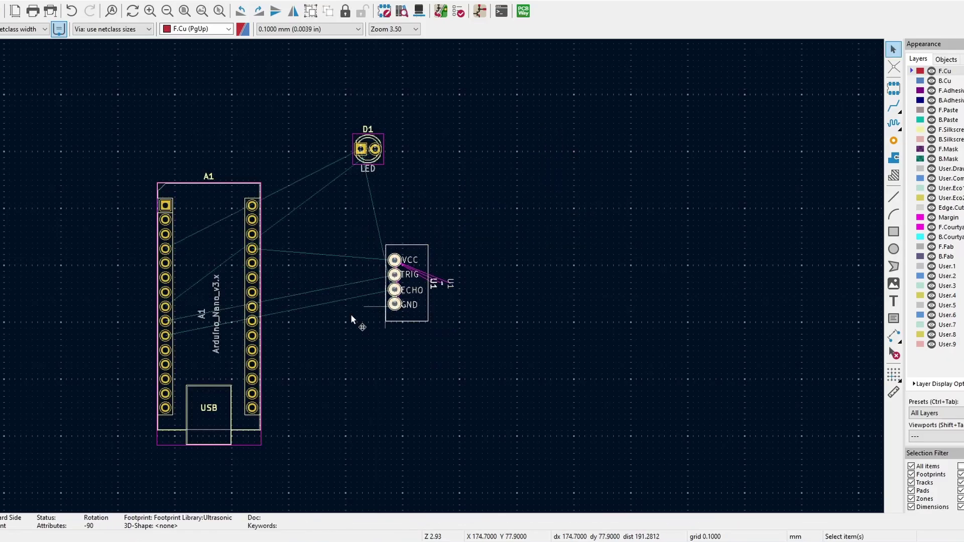
pyautogui.click(327, 297)
pyautogui.moveTo(328, 297); pyautogui.dragTo(469, 232, button='middle')
pyautogui.scroll(2, 487, 232)
pyautogui.press('x')
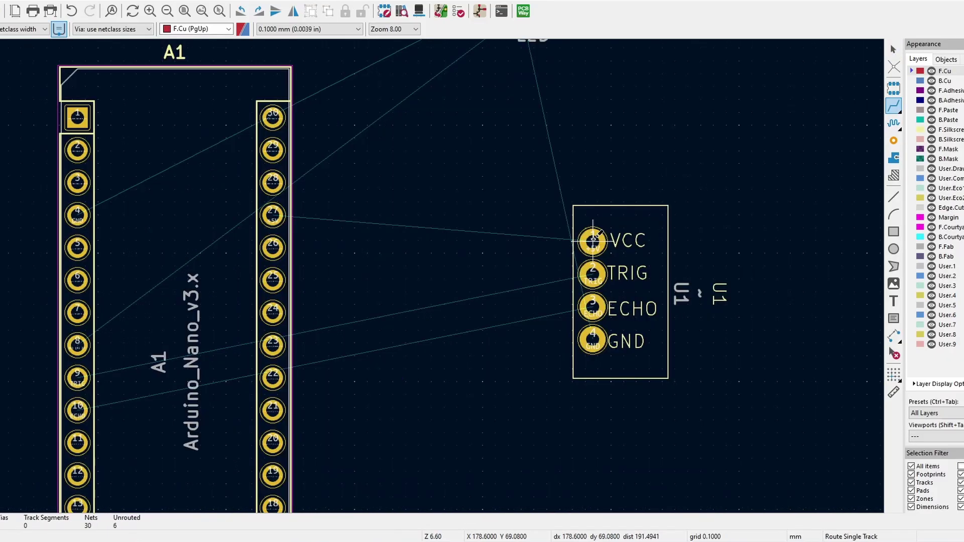
pyautogui.click(593, 242)
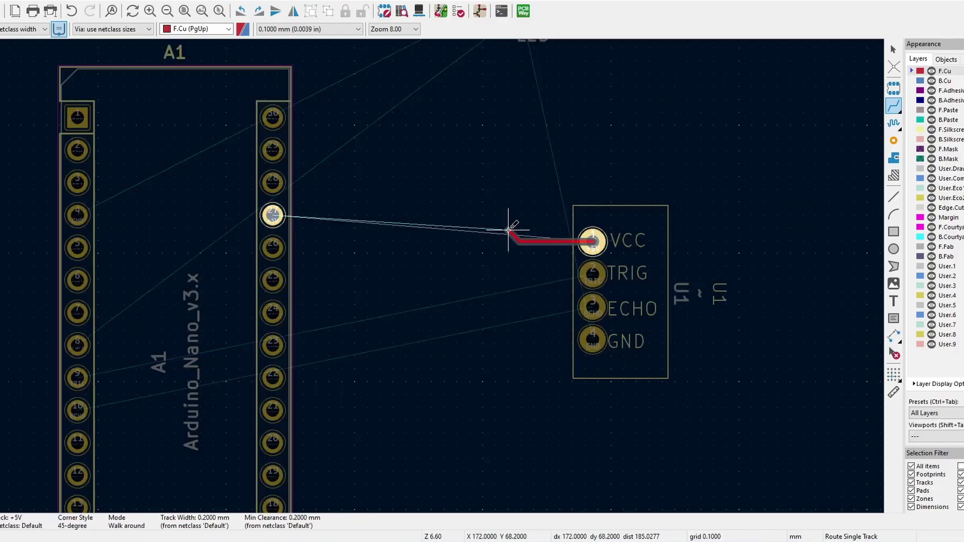
pyautogui.click(272, 214)
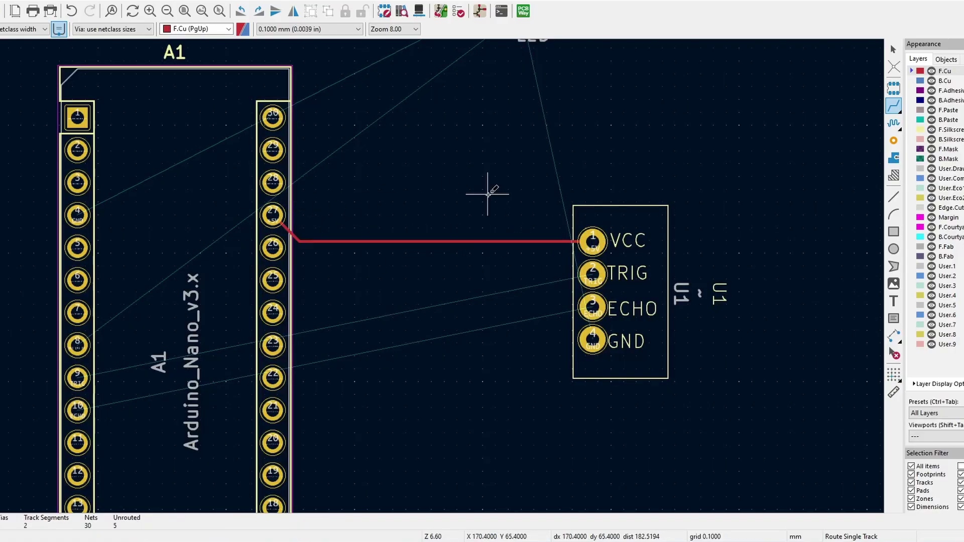
pyautogui.click(591, 274)
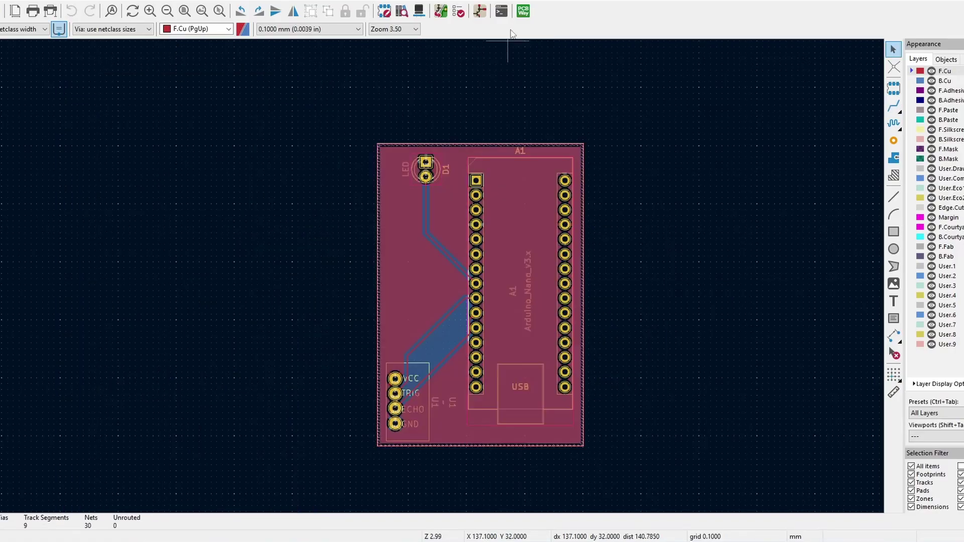
# Send the finished board to PCBWay and review the specification and pricing on the online quote page
pyautogui.click(522, 11)
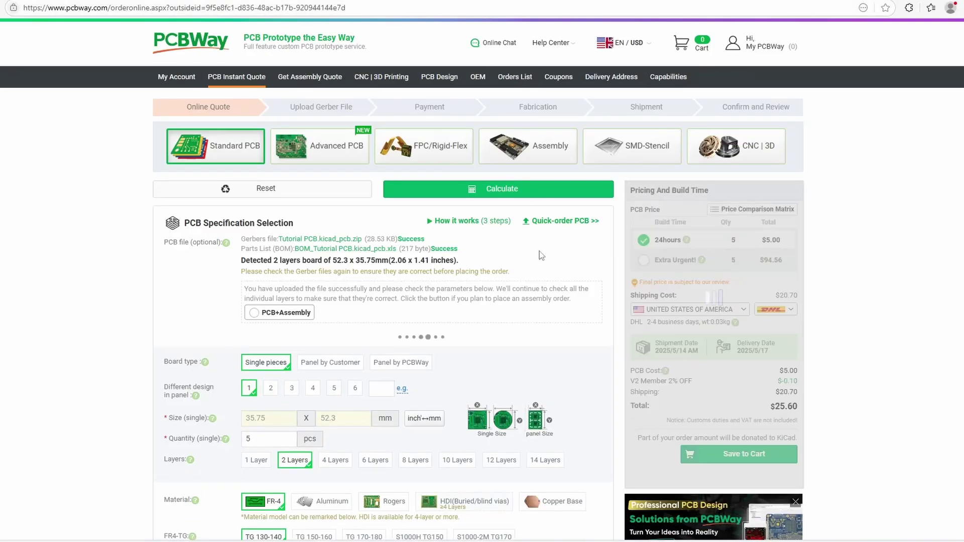
pyautogui.scroll(-2, 541, 248)
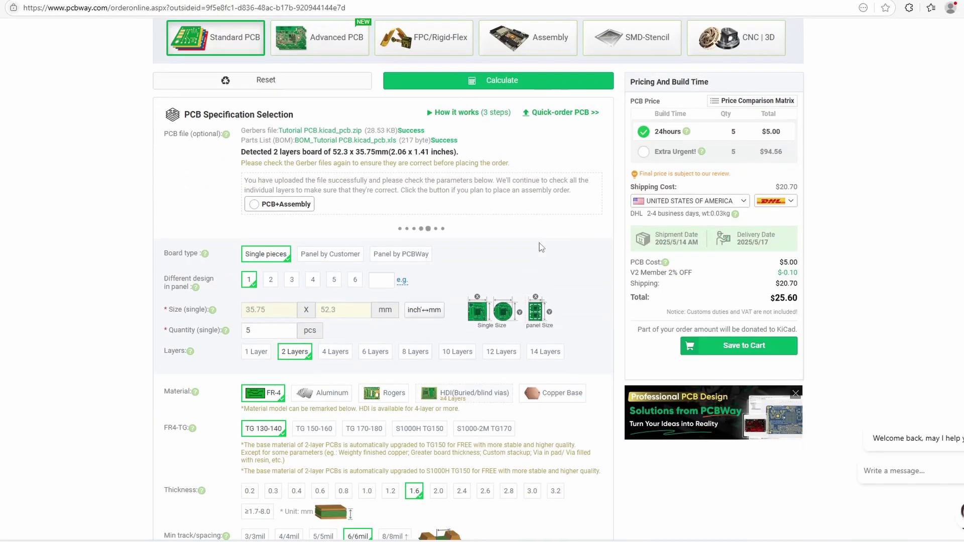
pyautogui.scroll(-2, 534, 248)
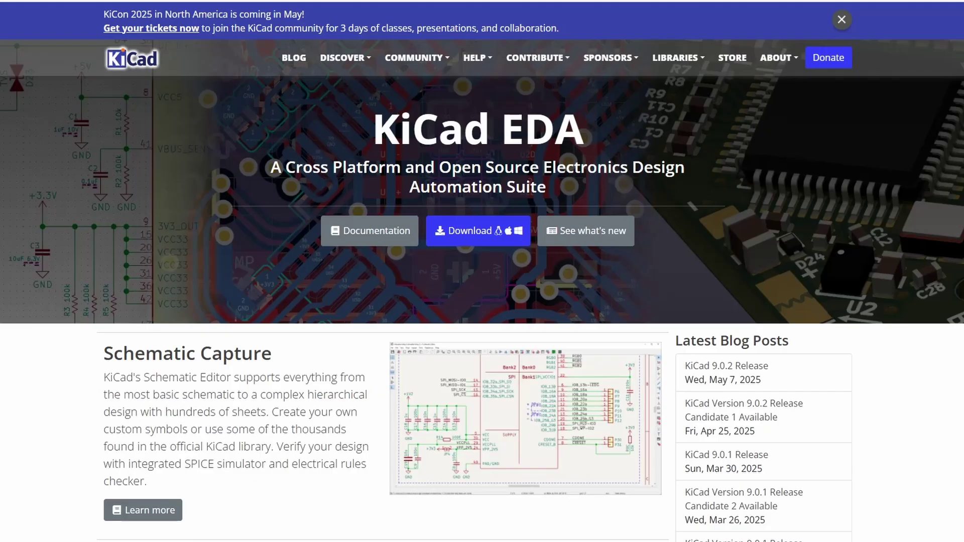
# Look through the KiCad home page's sections on schematic capture, PCB layout and the 3D viewer
pyautogui.scroll(-2, 482, 291)
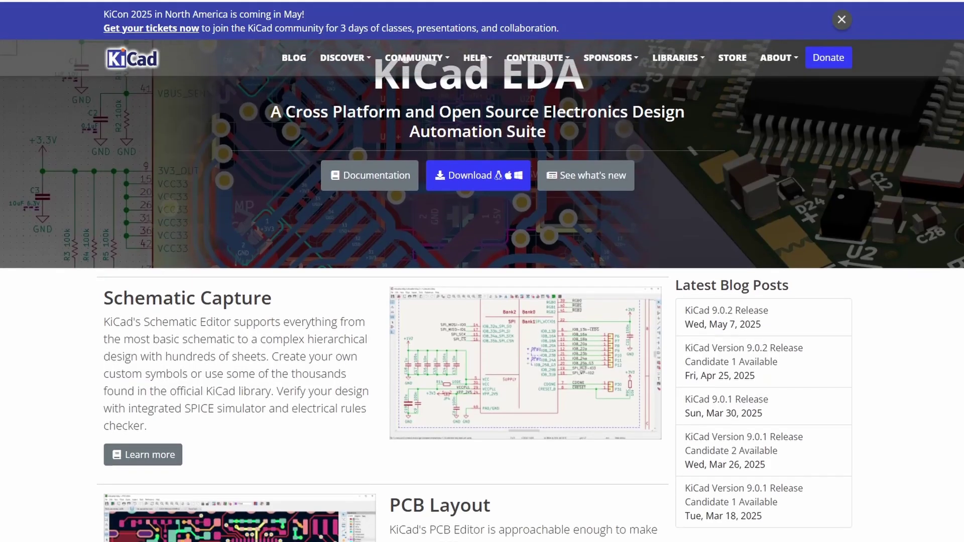
pyautogui.scroll(-3, 482, 291)
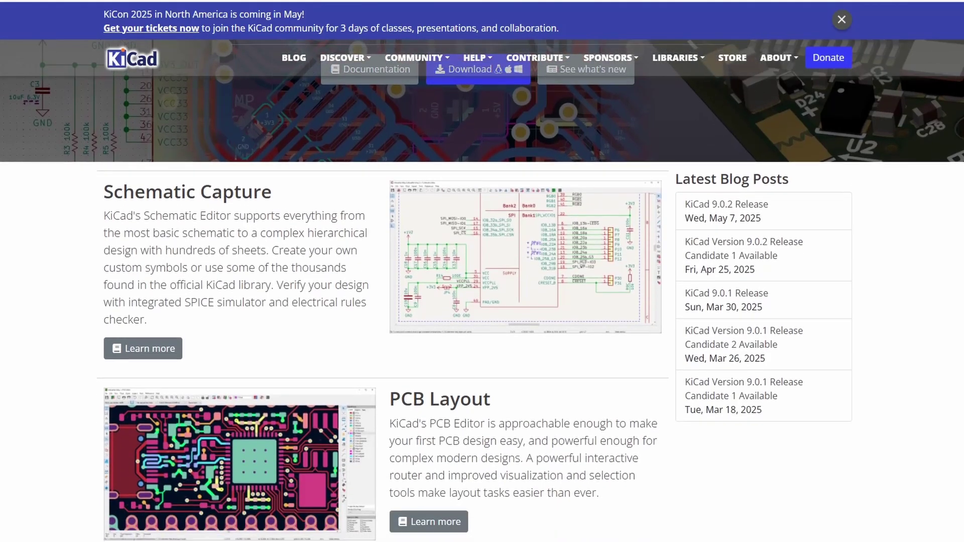
pyautogui.scroll(-5, 482, 291)
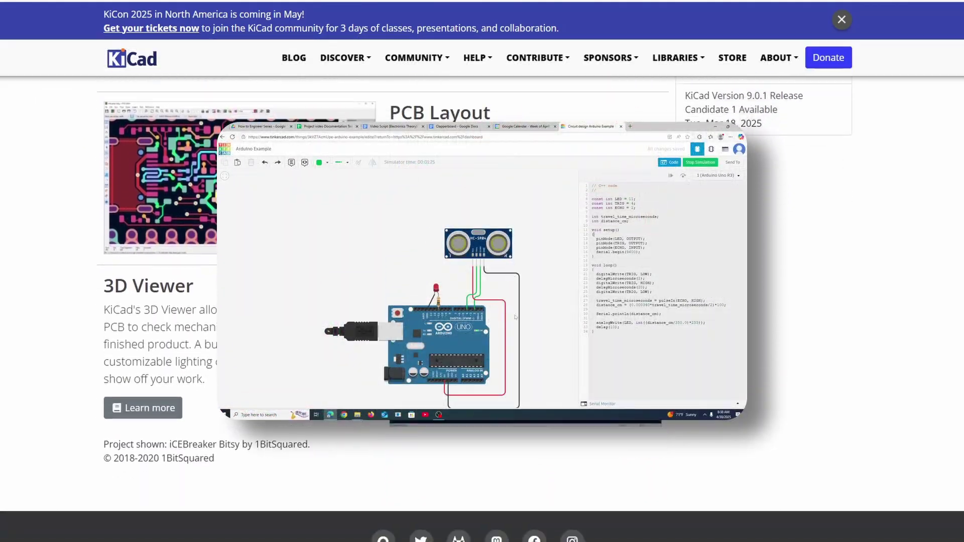
pyautogui.scroll(10, 903, 118)
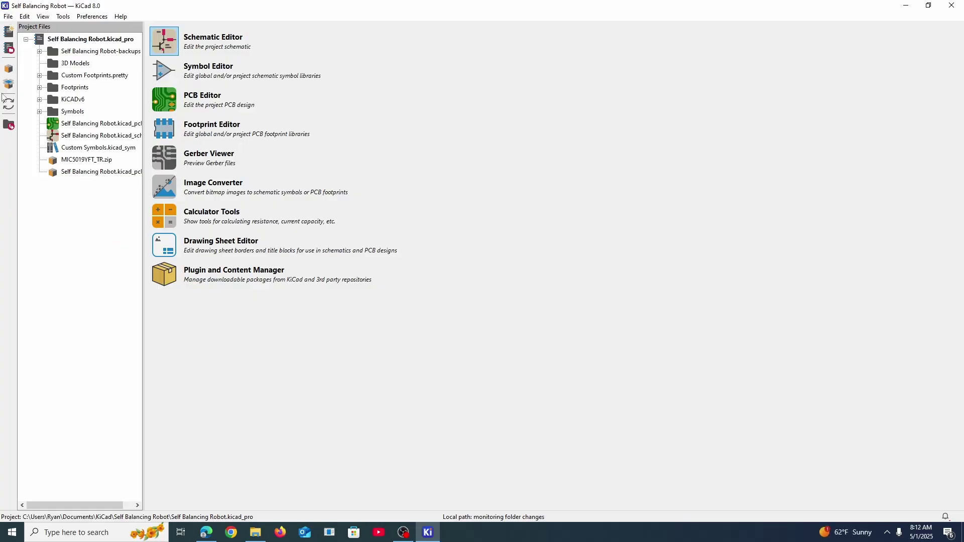
# Create a new KiCad project named Tutorial PCB in the Documents KiCad folder, with its own project folder
pyautogui.click(8, 16)
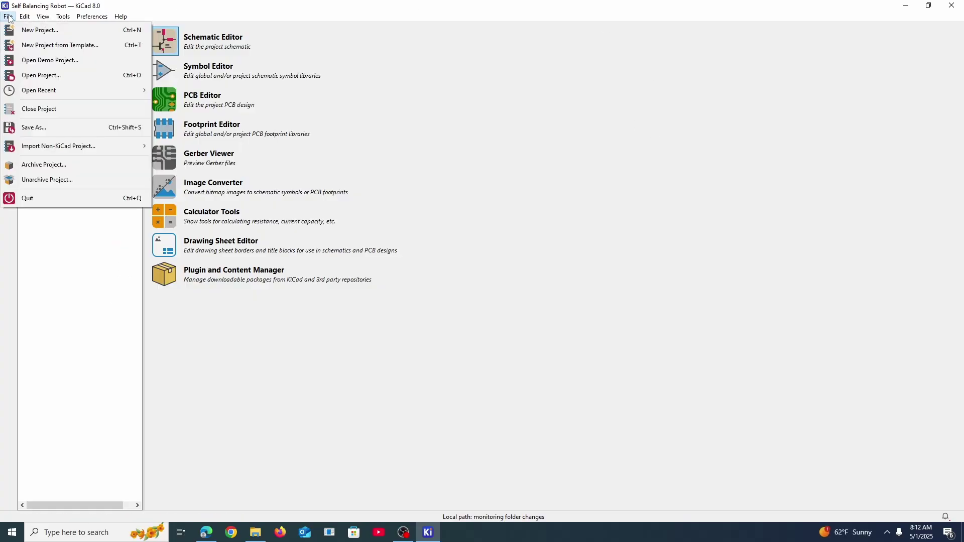
pyautogui.click(34, 29)
pyautogui.click(481, 36)
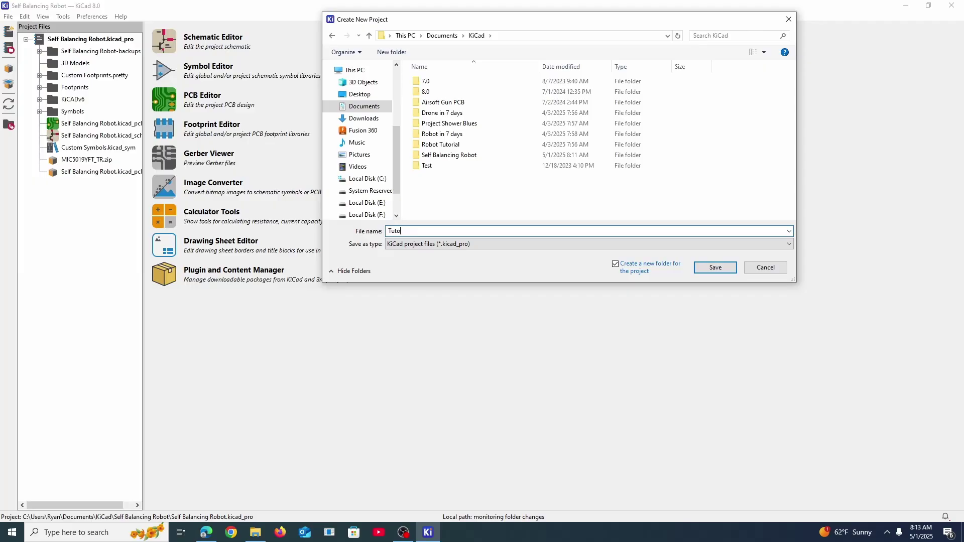
pyautogui.press('Return')
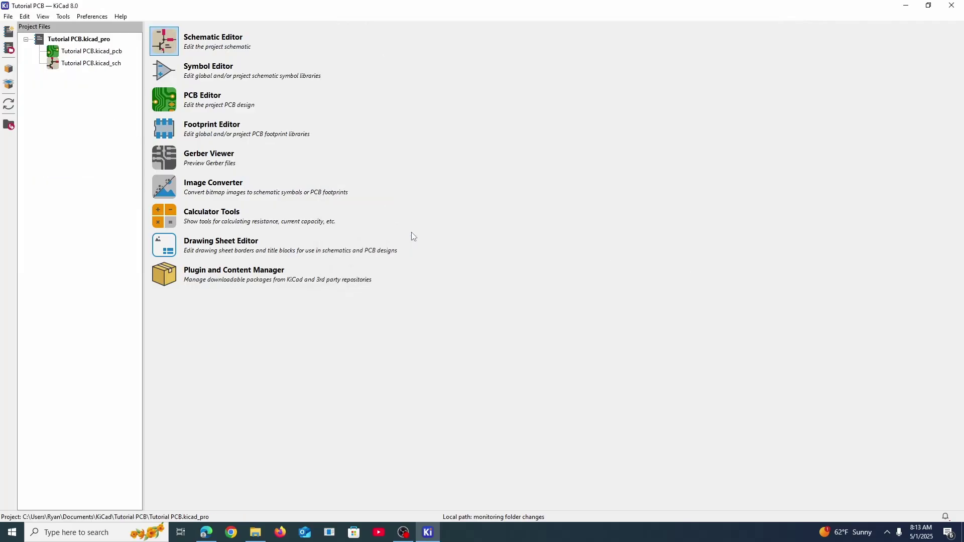
# Open the project's schematic and find the Arduino_Nano_v3.x symbol by filtering for Arduino, adding it to the sheet
pyautogui.click(161, 47)
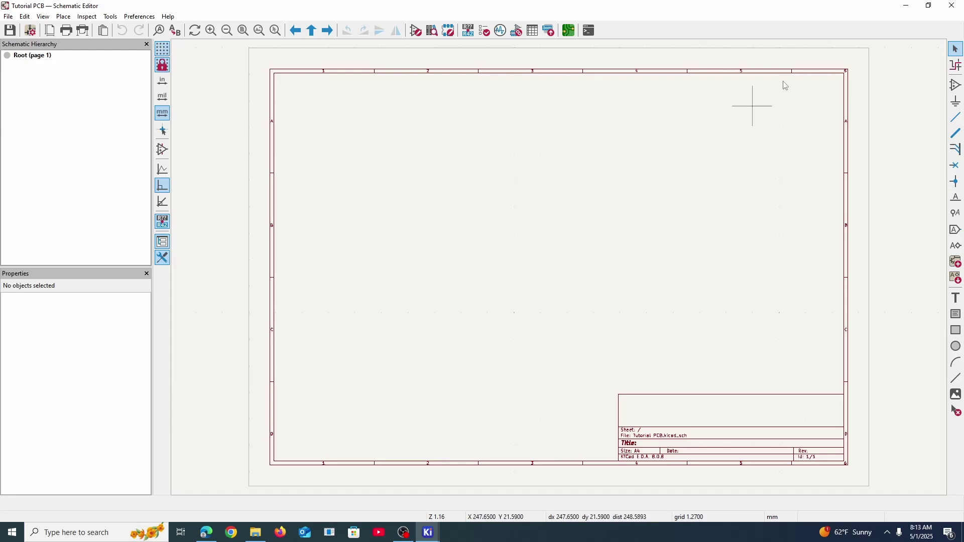
pyautogui.press('a')
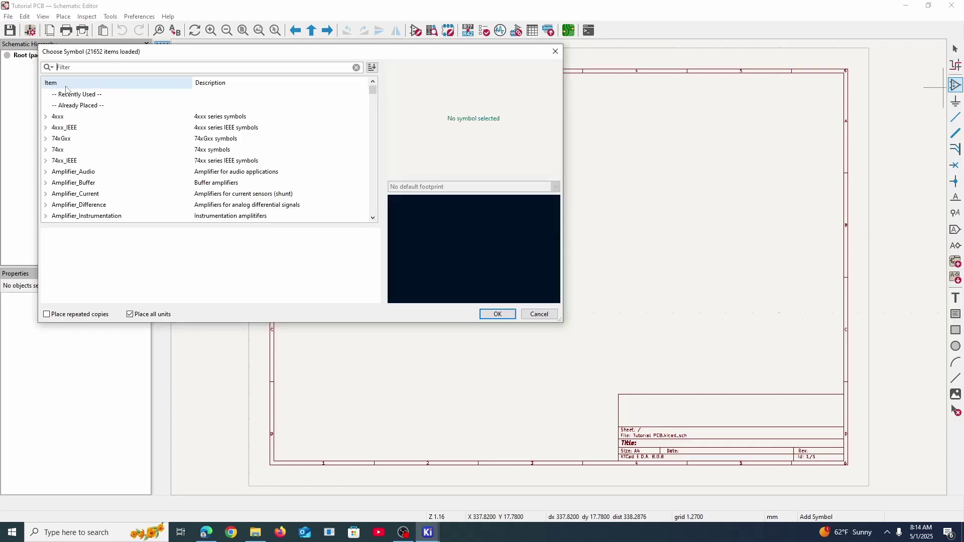
pyautogui.moveTo(191, 56); pyautogui.dragTo(291, 62)
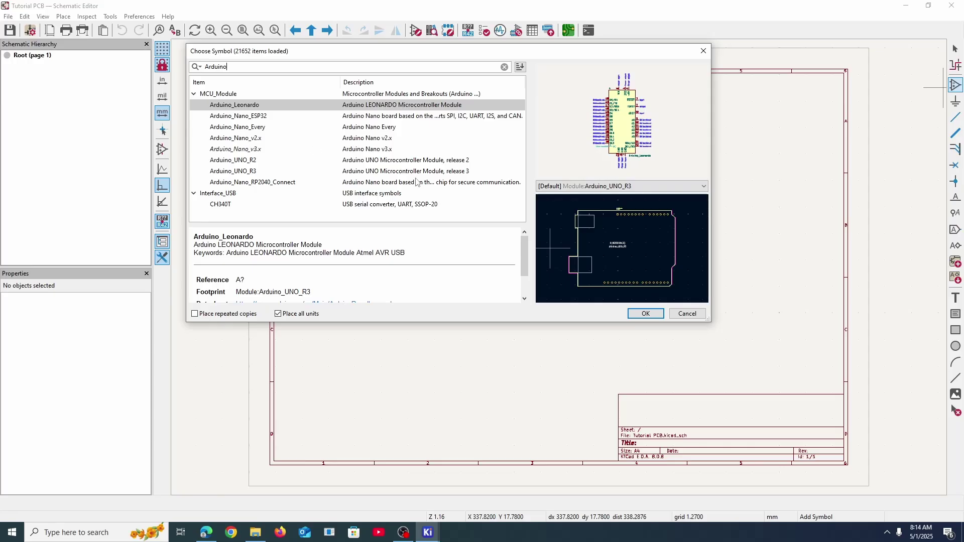
pyautogui.click(245, 140)
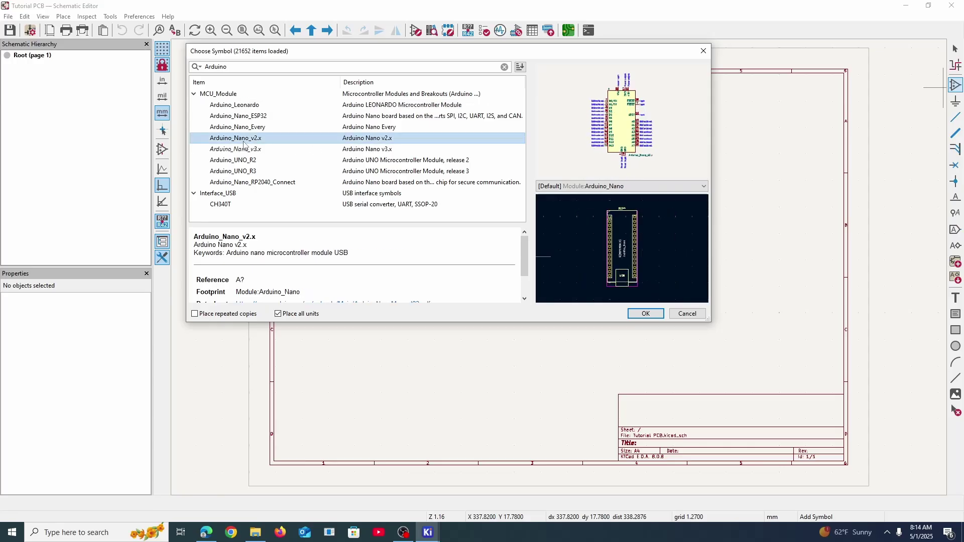
pyautogui.click(238, 150)
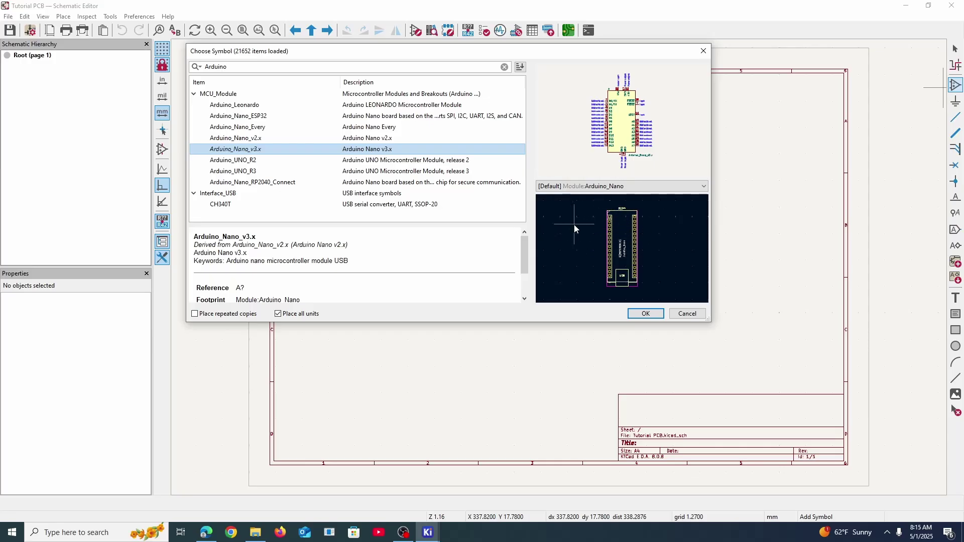
pyautogui.click(647, 316)
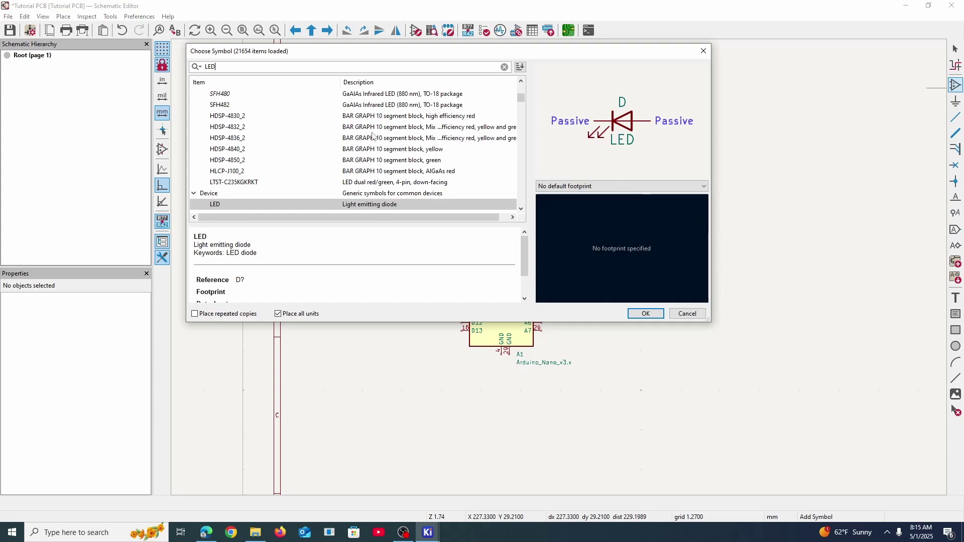
# Add the generic LED symbol from the Device library and place it above and to the right of the Arduino
pyautogui.doubleClick(266, 203)
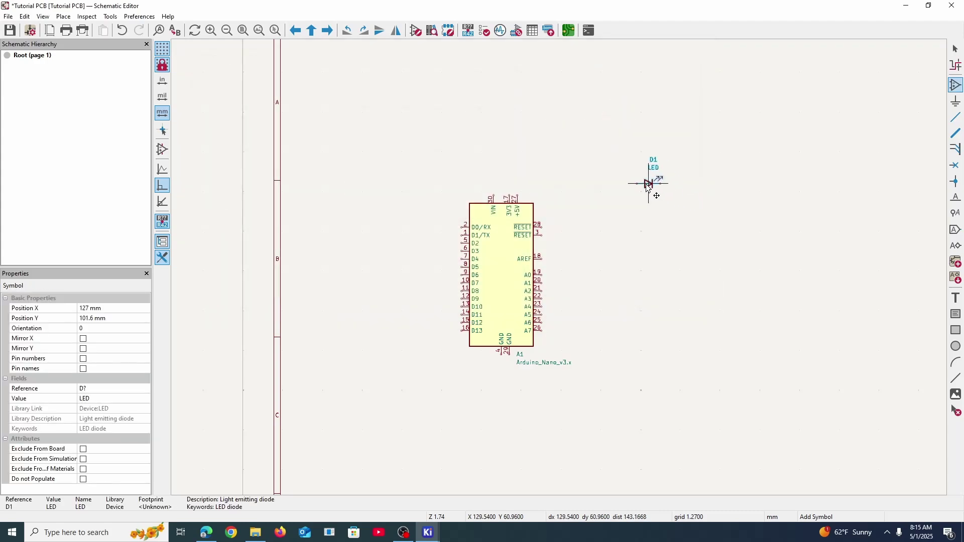
pyautogui.click(646, 184)
pyautogui.click(714, 225)
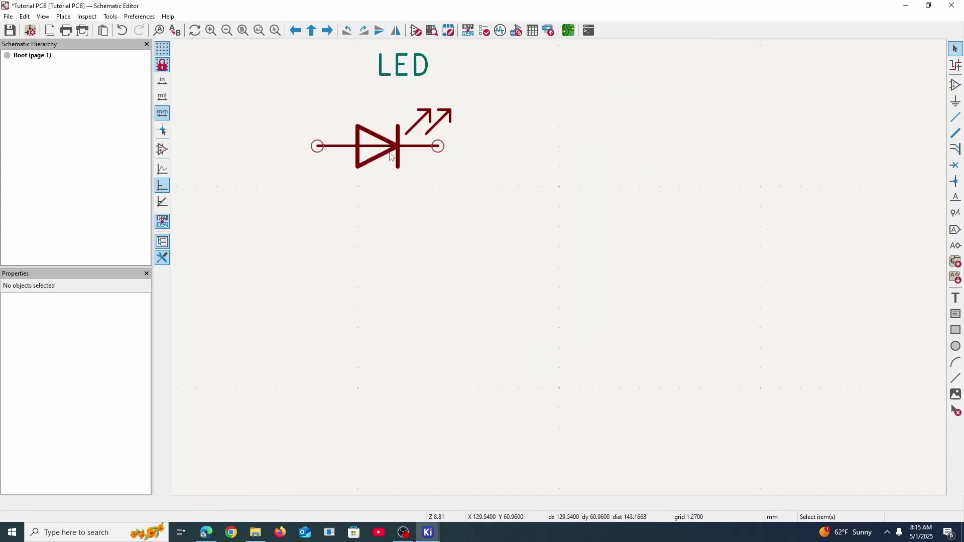
pyautogui.scroll(-2, 333, 156)
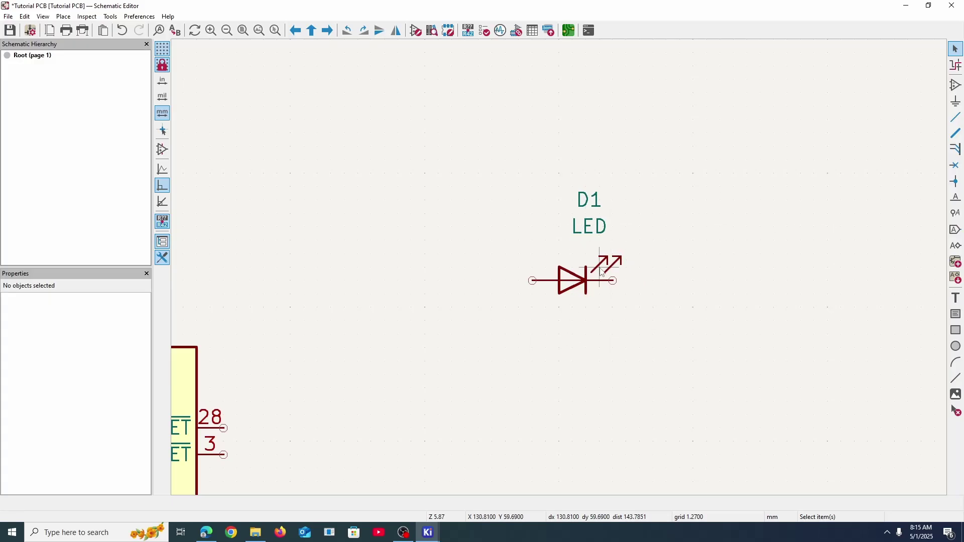
pyautogui.scroll(-4, 668, 277)
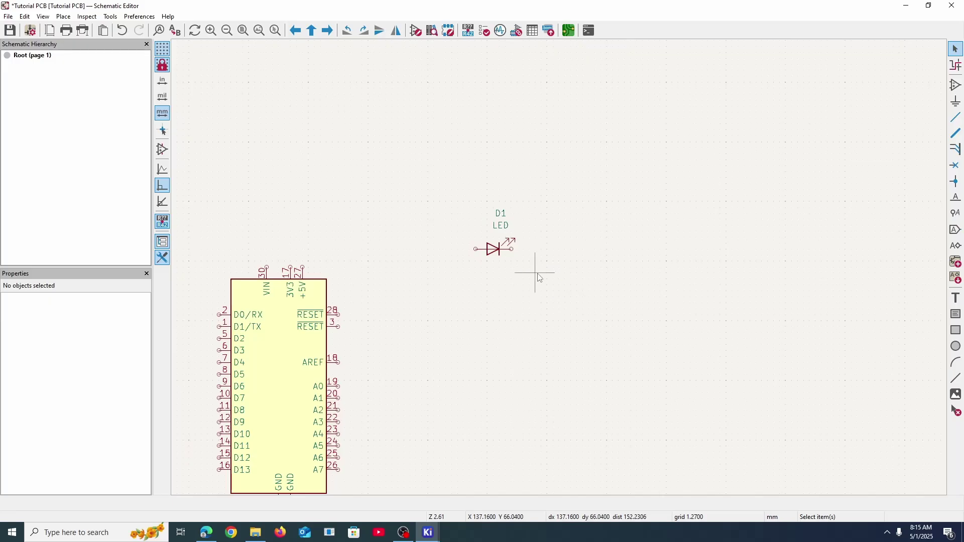
pyautogui.scroll(-1, 534, 273)
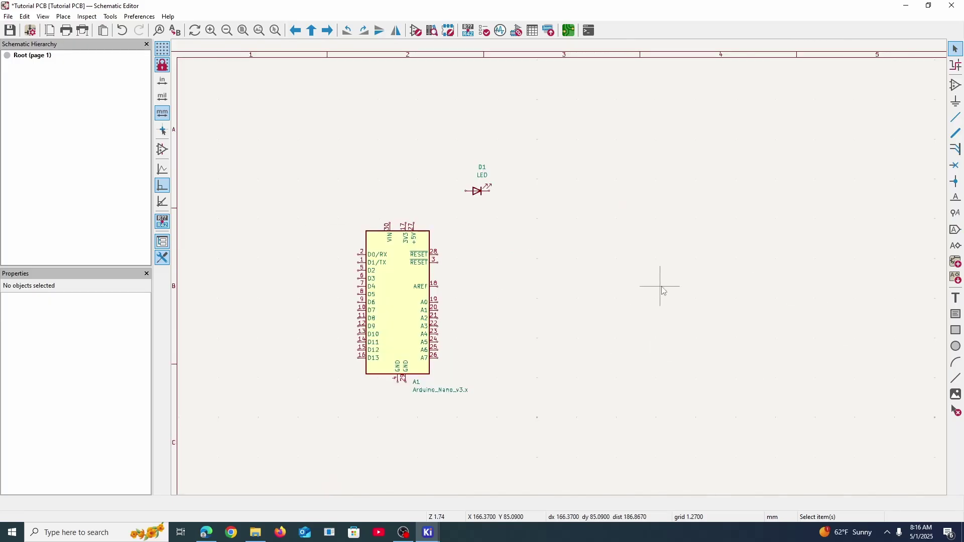
pyautogui.scroll(3, 385, 240)
pyautogui.scroll(-3, 561, 264)
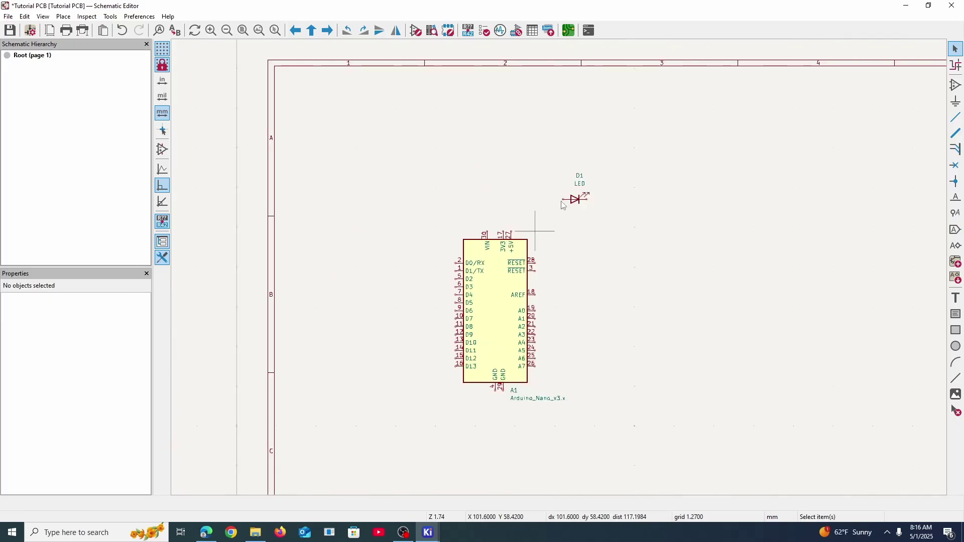
pyautogui.moveTo(324, 134); pyautogui.dragTo(753, 456)
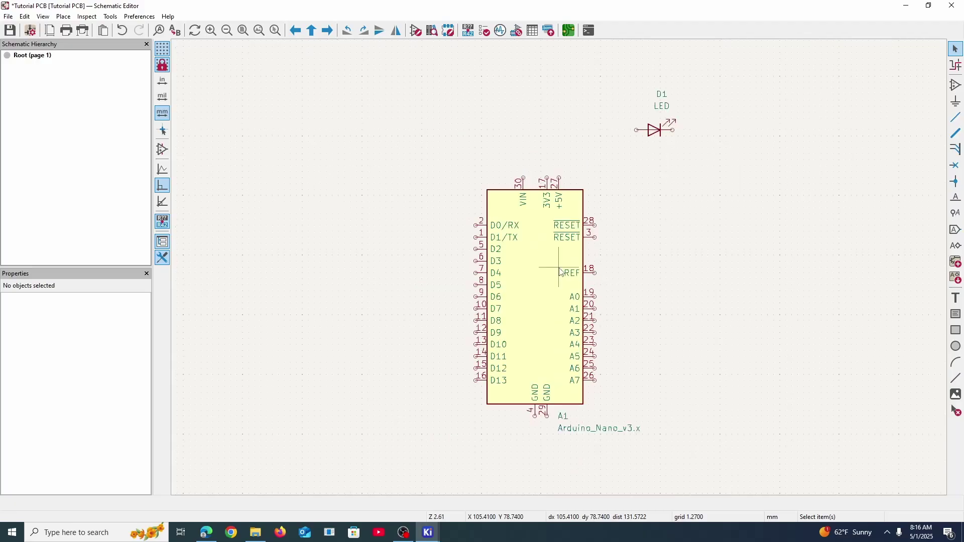
# Move the LED from the Arduino's upper right to its upper left
pyautogui.press('a')
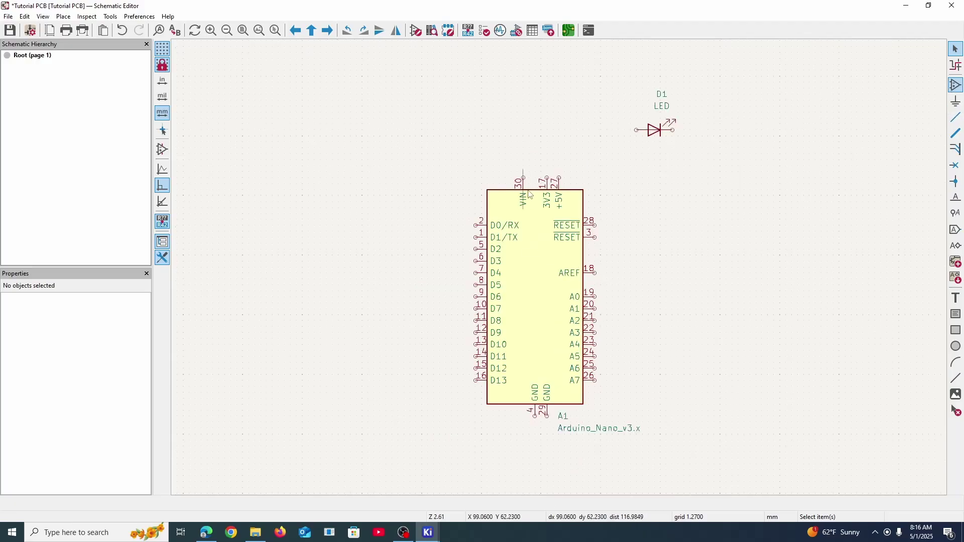
pyautogui.press('Escape')
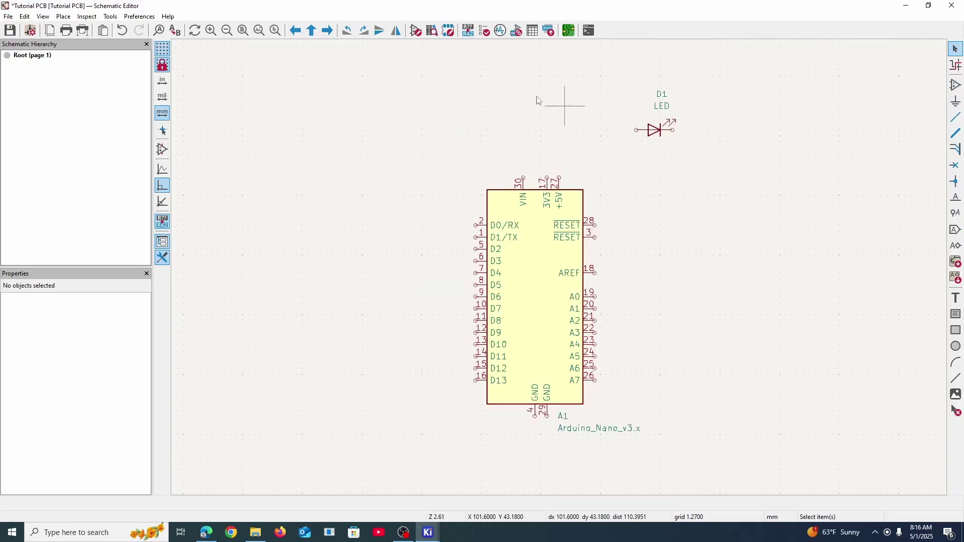
pyautogui.moveTo(666, 134); pyautogui.dragTo(442, 175)
pyautogui.click(656, 151)
pyautogui.click(703, 300)
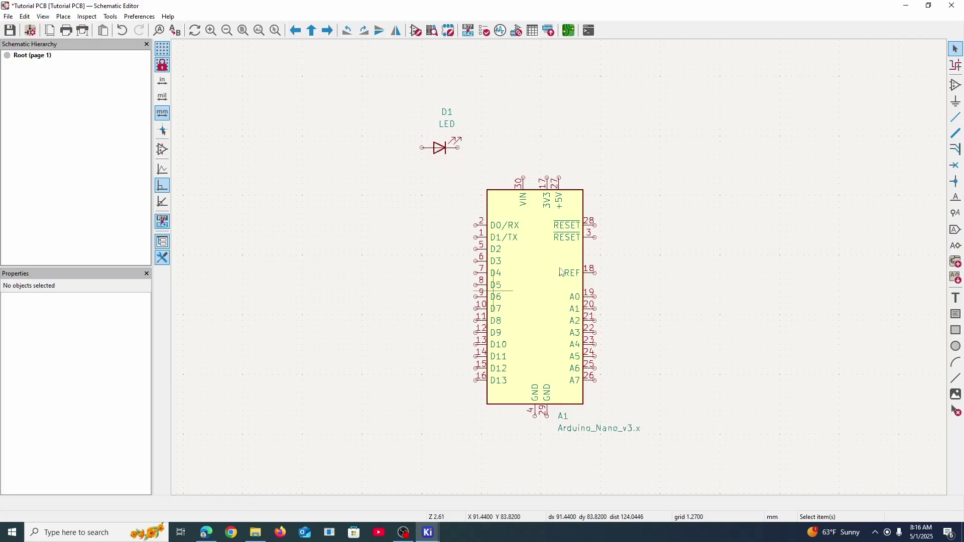
# Wire the Arduino's D5 pin to the LED's anode
pyautogui.scroll(2, 561, 271)
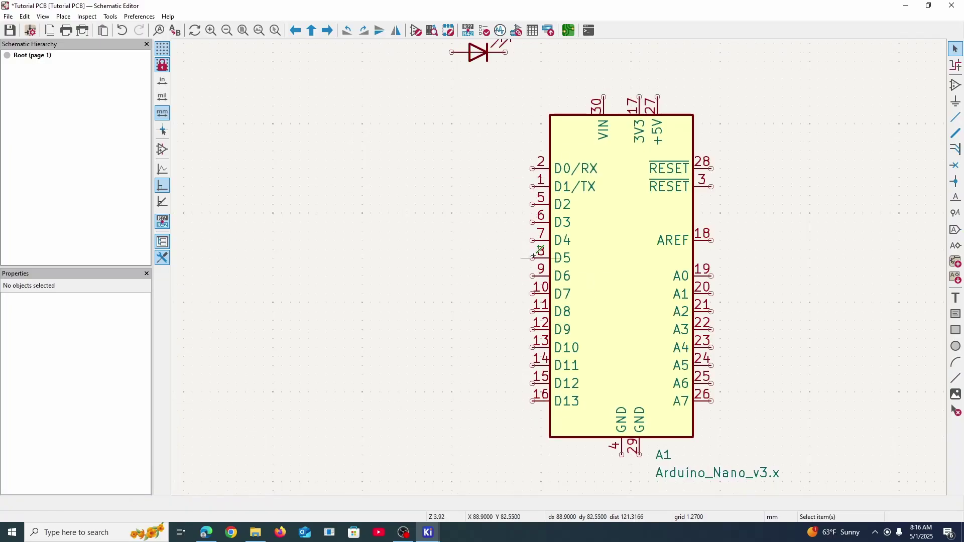
pyautogui.press('w')
pyautogui.click(451, 52)
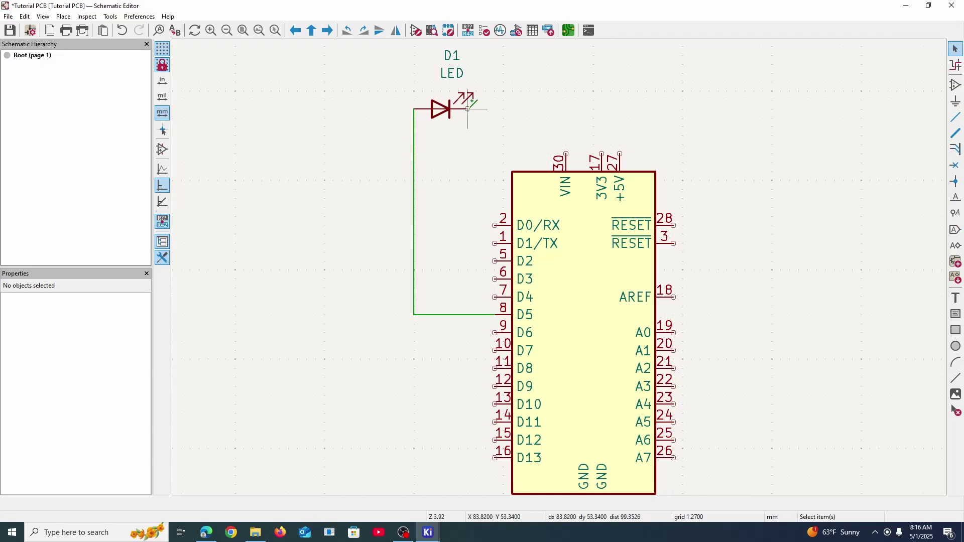
# Move the LED below and to the left of the Arduino, deleting the leftover wire stub on the D5 connection
pyautogui.moveTo(517, 126); pyautogui.dragTo(536, 77, button='middle')
pyautogui.moveTo(467, 66); pyautogui.dragTo(403, 420)
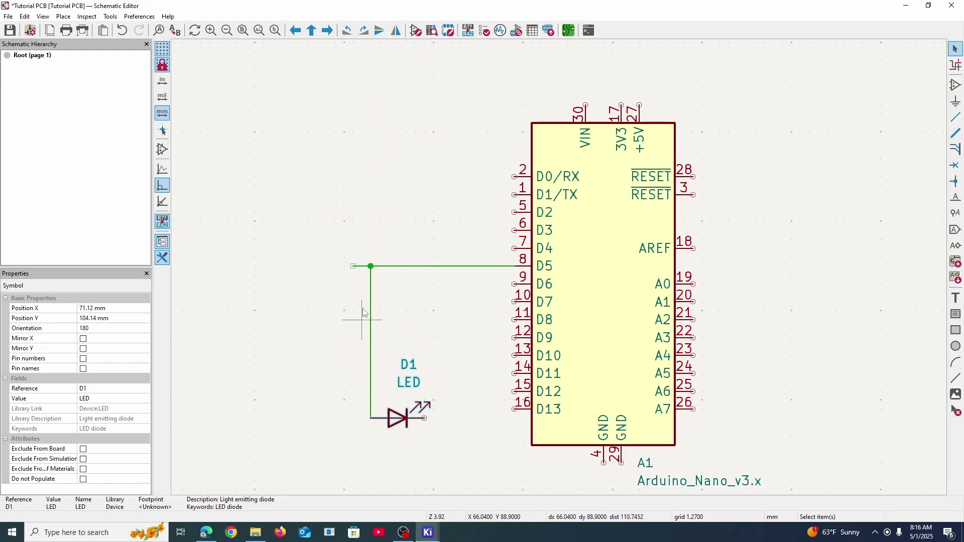
pyautogui.click(363, 266)
pyautogui.press('Delete')
pyautogui.moveTo(424, 330); pyautogui.dragTo(371, 202, button='middle')
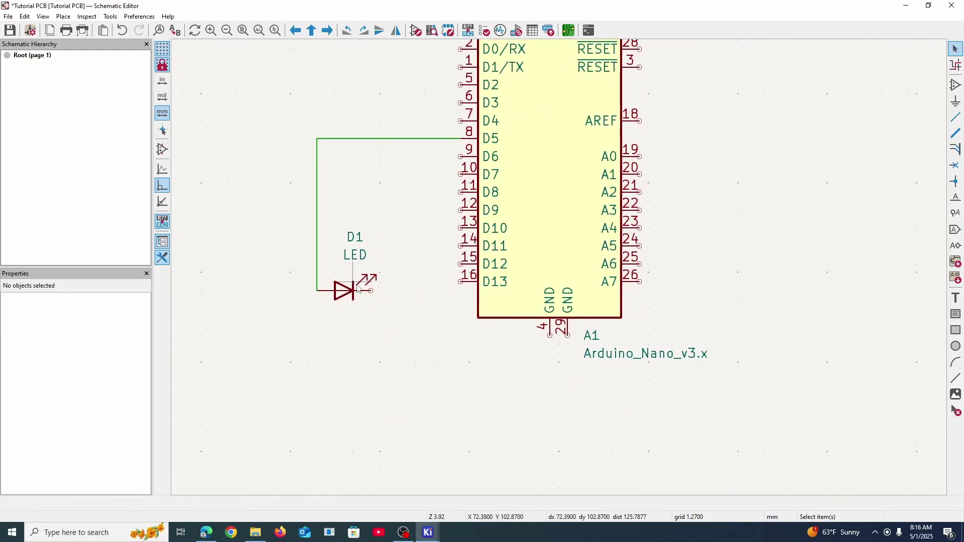
pyautogui.click(347, 296)
pyautogui.moveTo(348, 297); pyautogui.dragTo(354, 404)
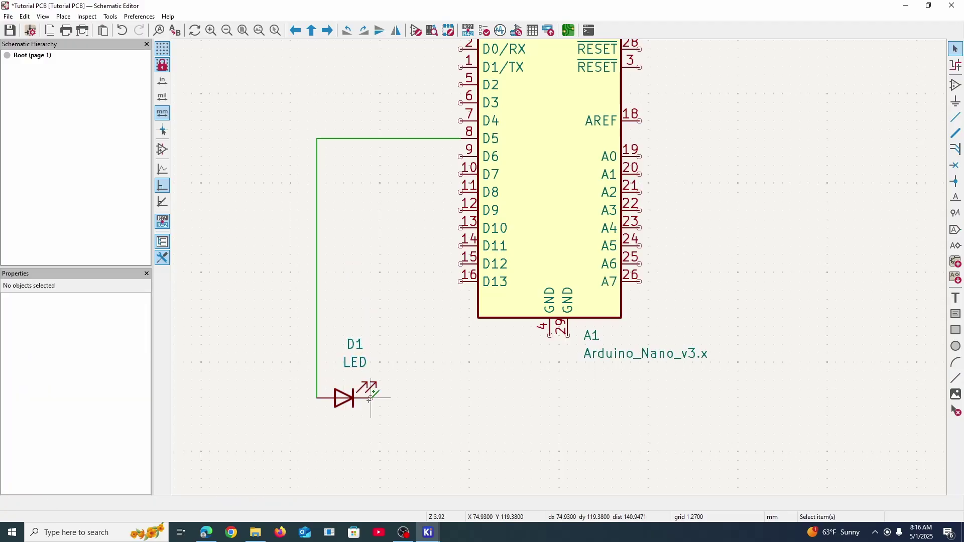
# Try a direct wire from the LED's cathode to the Arduino's GND pin 4, and delete it
pyautogui.click(370, 398)
pyautogui.click(551, 336)
pyautogui.press('Escape')
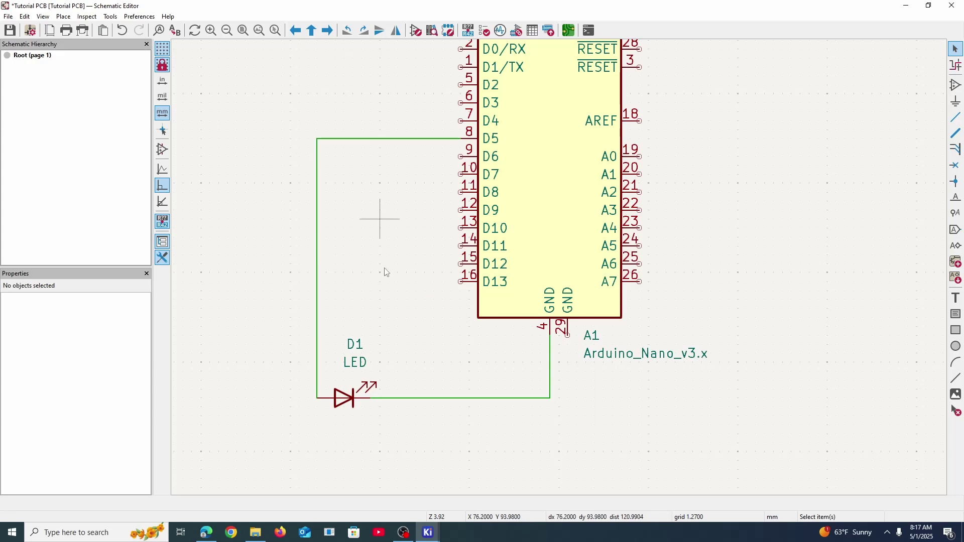
pyautogui.click(559, 384)
pyautogui.press('Delete')
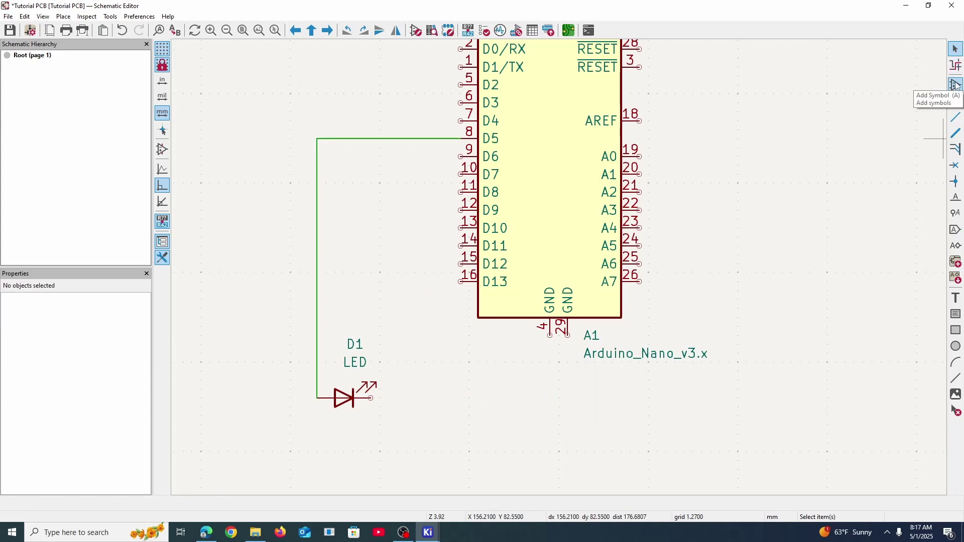
# Add the GND power symbol from the power library and place it just right of the LED
pyautogui.click(955, 101)
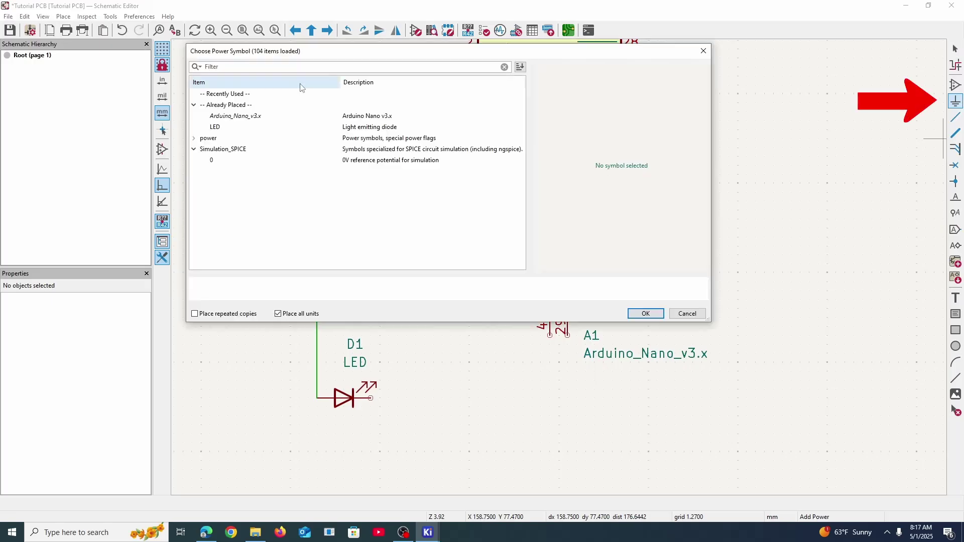
pyautogui.write('g')
pyautogui.click(263, 159)
pyautogui.click(281, 150)
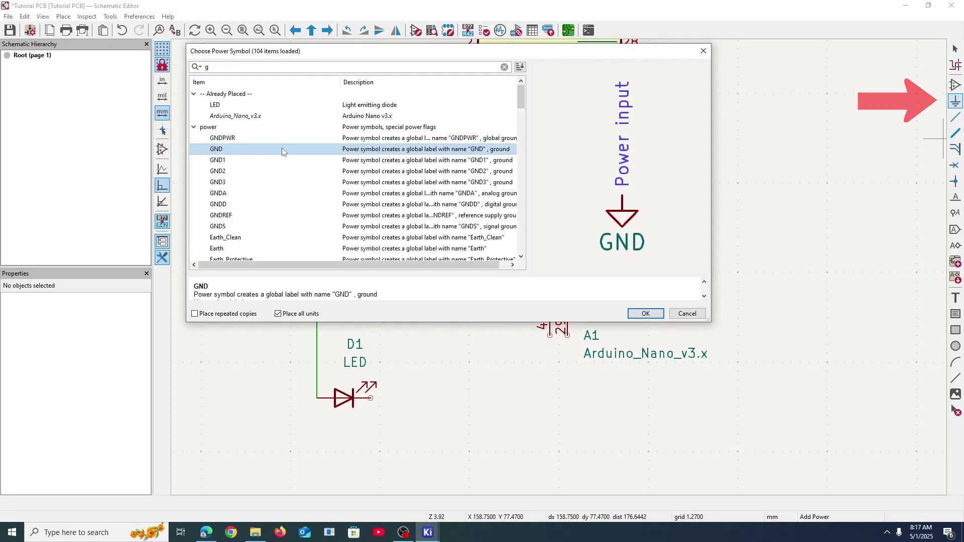
pyautogui.click(646, 314)
pyautogui.click(398, 398)
# Wire the LED's cathode to the adjacent GND symbol
pyautogui.press('w')
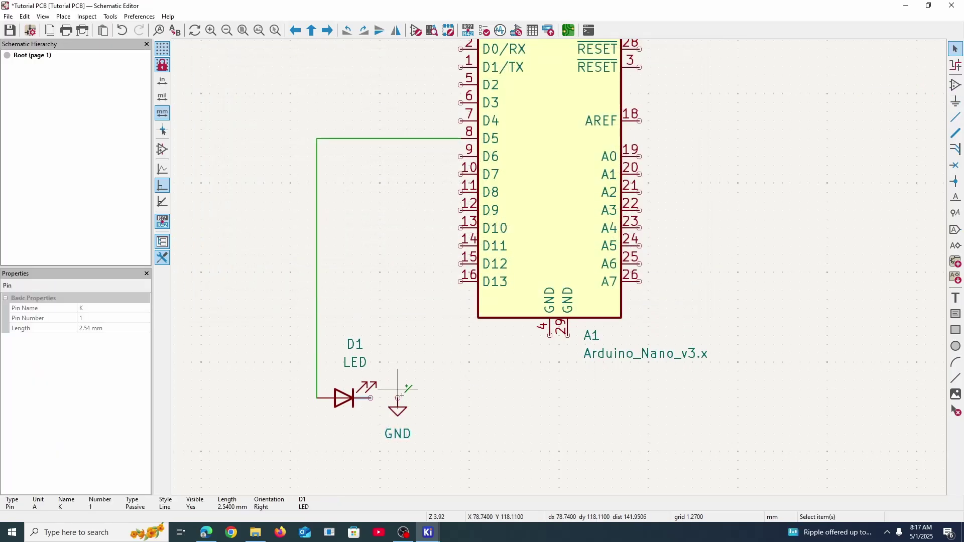
pyautogui.click(371, 398)
pyautogui.press('Escape')
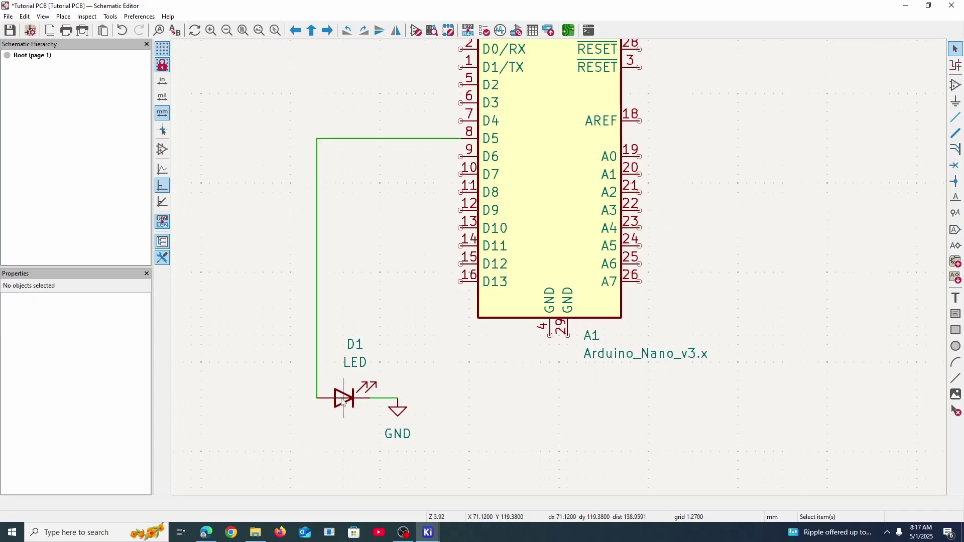
# Copy the GND symbol below the Arduino's GND pin 4 and wire it to that pin
pyautogui.click(402, 416)
pyautogui.hotkey('ctrl', 'c')
pyautogui.hotkey('ctrl', 'v')
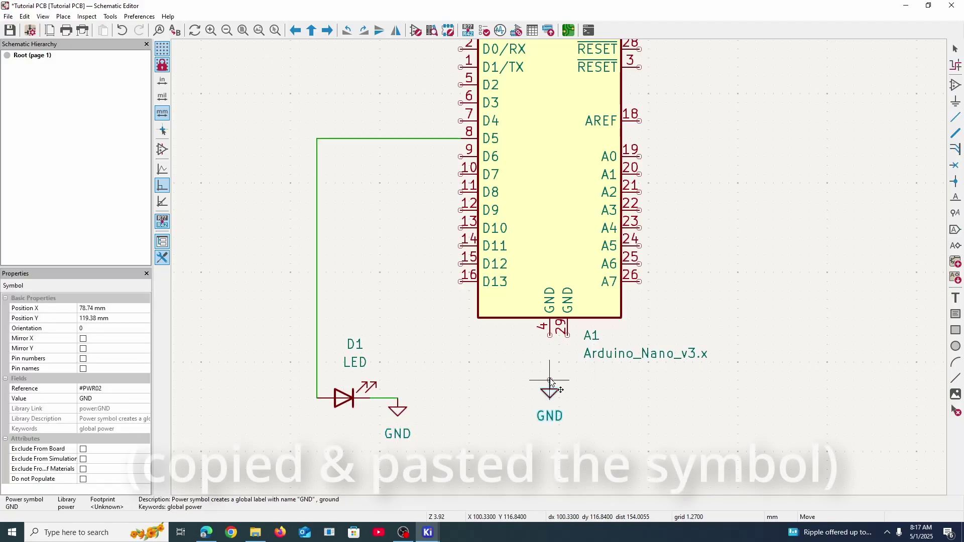
pyautogui.click(550, 382)
pyautogui.click(550, 336)
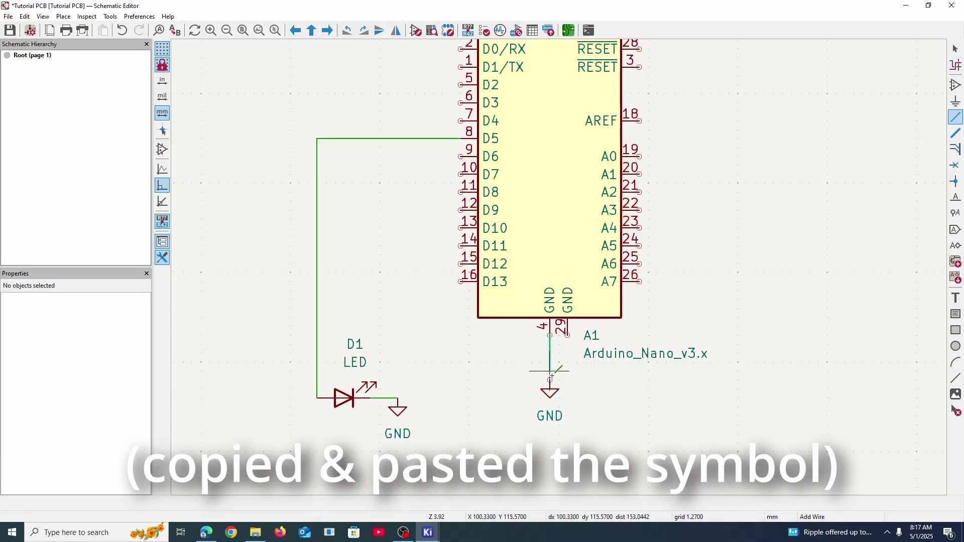
pyautogui.click(550, 380)
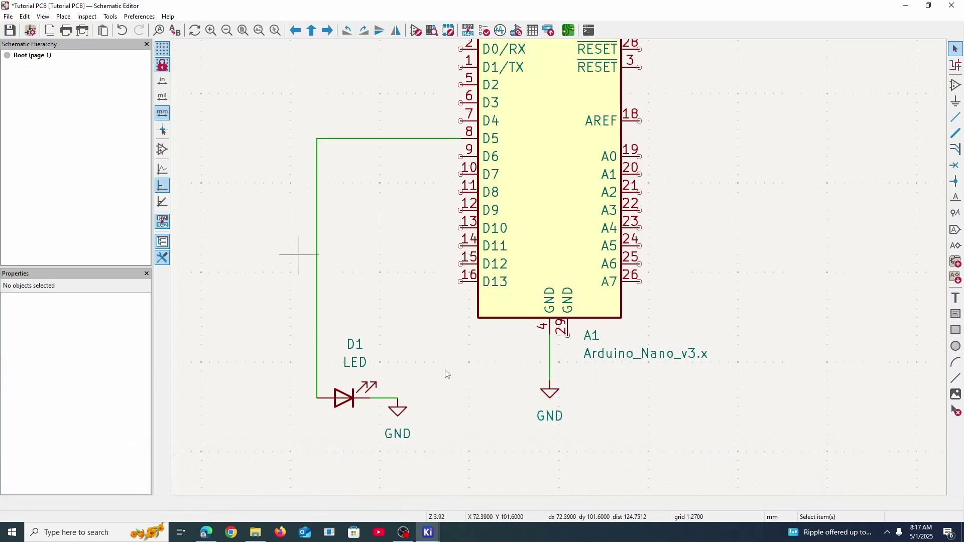
# Examine the LED's GND symbol and the Arduino's GND symbol to compare how both are grounded
pyautogui.moveTo(479, 398); pyautogui.dragTo(527, 320, button='middle')
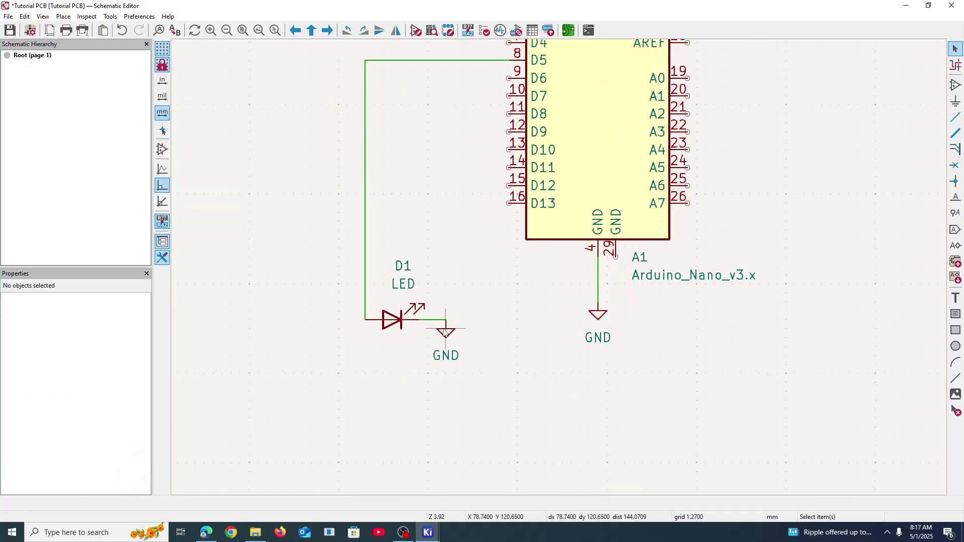
pyautogui.click(442, 329)
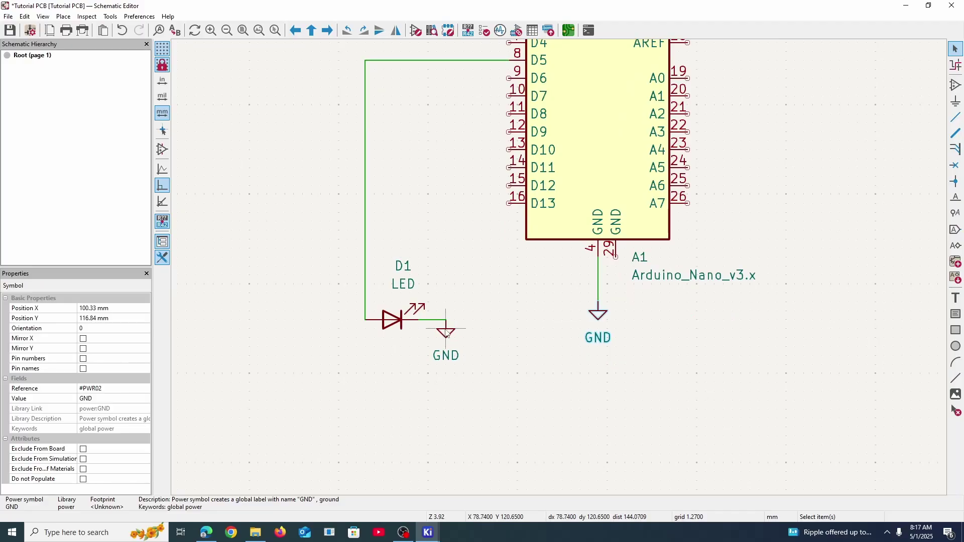
pyautogui.click(598, 310)
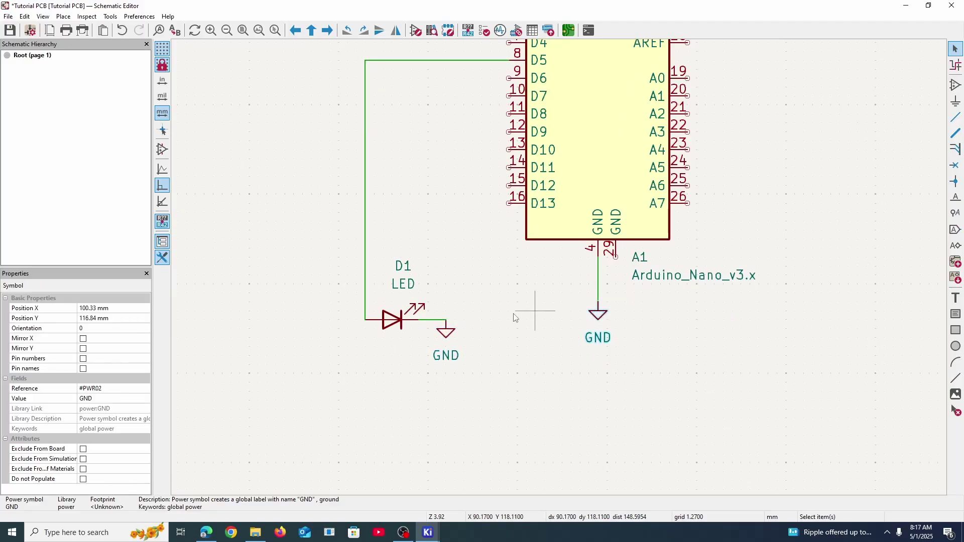
pyautogui.click(451, 337)
pyautogui.scroll(-3, 582, 301)
pyautogui.scroll(2, 628, 276)
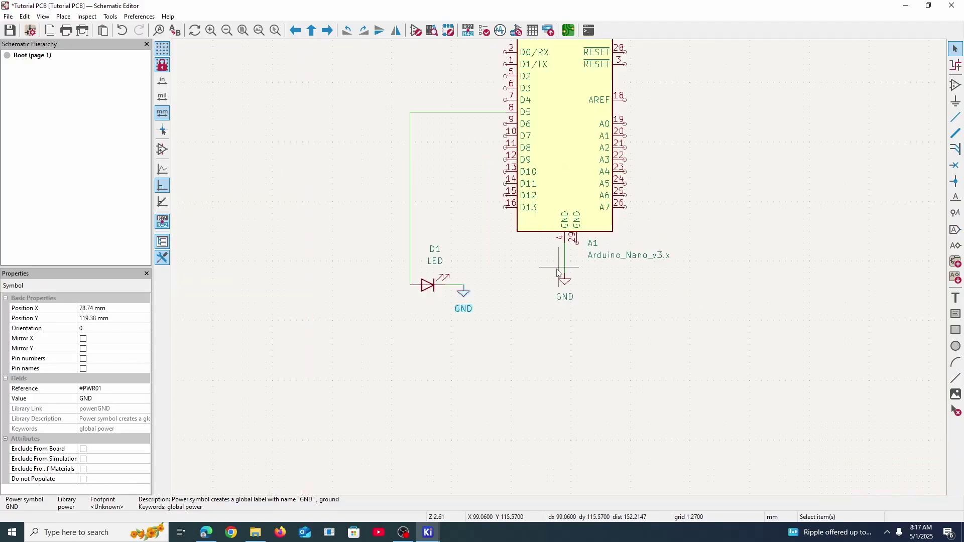
pyautogui.scroll(3, 557, 274)
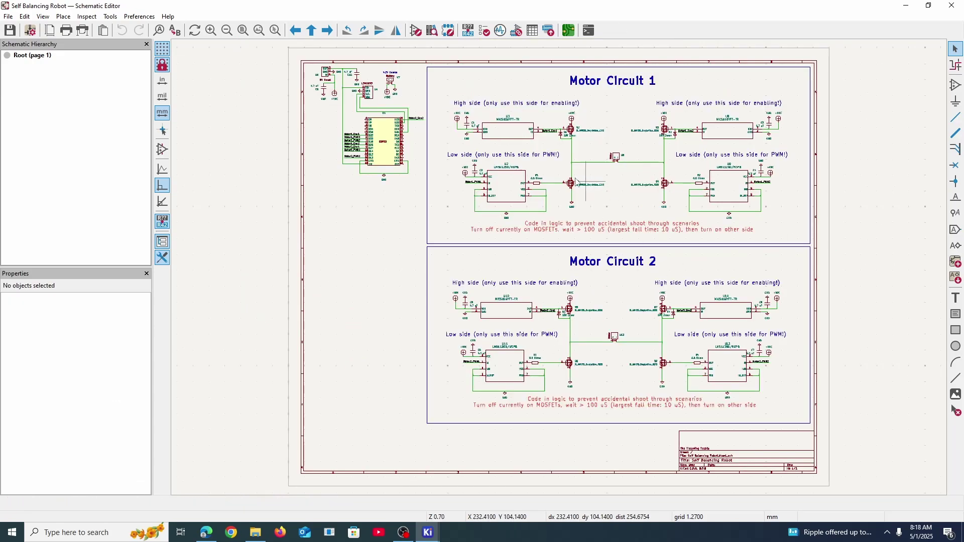
# Examine the motor circuits and ESP32 section of the Self Balancing Robot schematic for their use of ground symbols
pyautogui.scroll(5, 596, 171)
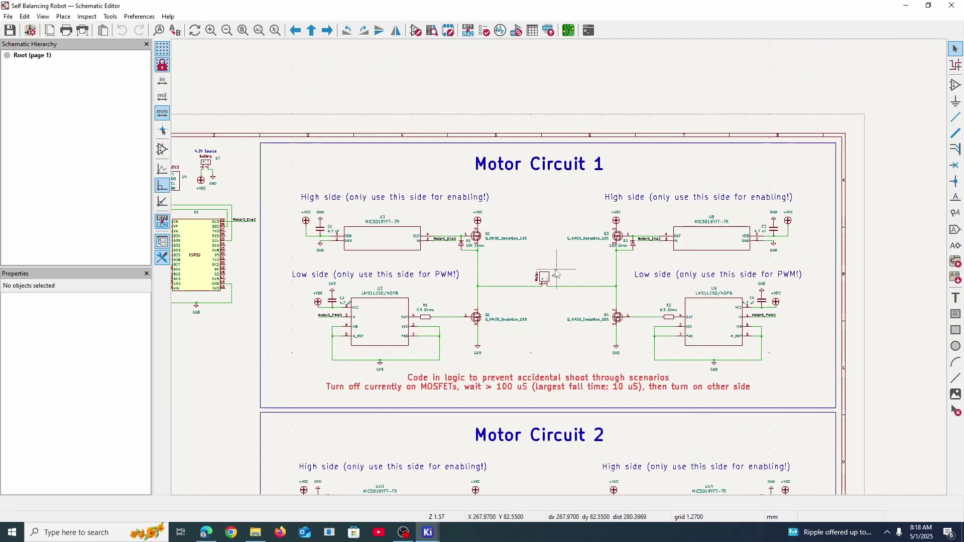
pyautogui.scroll(-5, 562, 287)
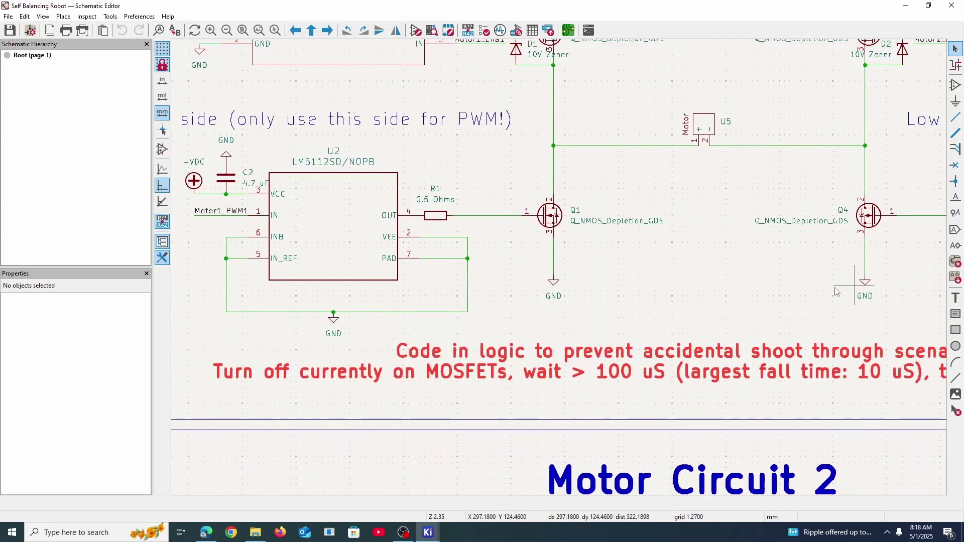
pyautogui.scroll(5, 692, 286)
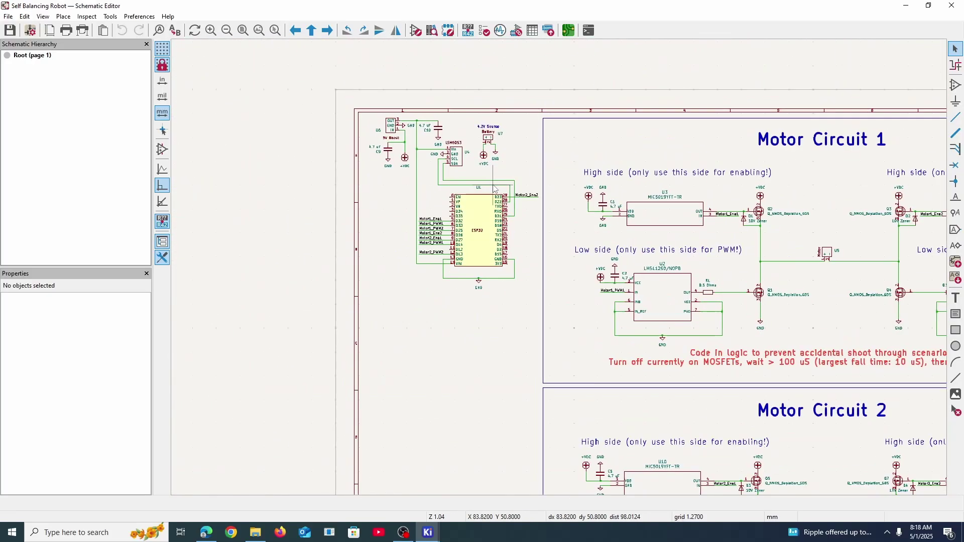
pyautogui.scroll(-5, 692, 286)
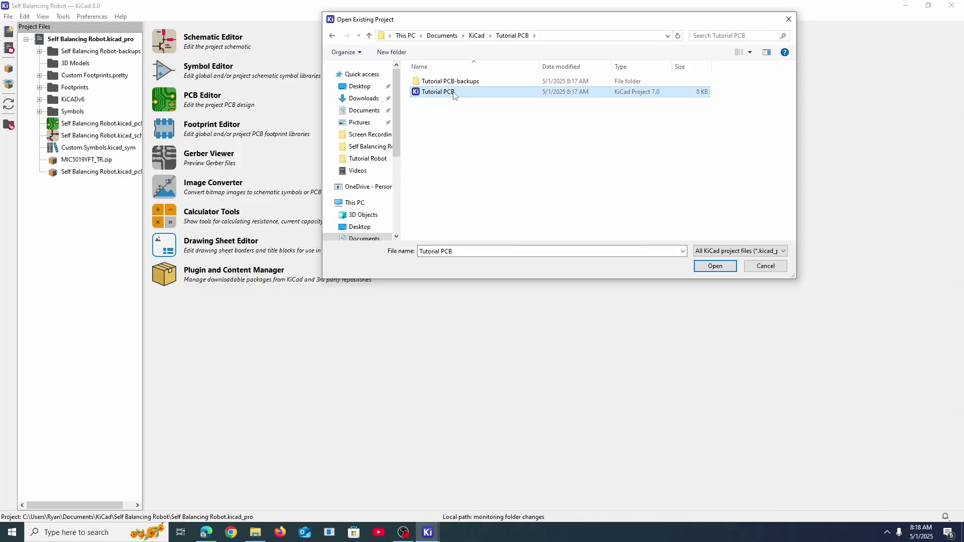
# Reopen the Tutorial PCB project and its schematic
pyautogui.doubleClick(454, 92)
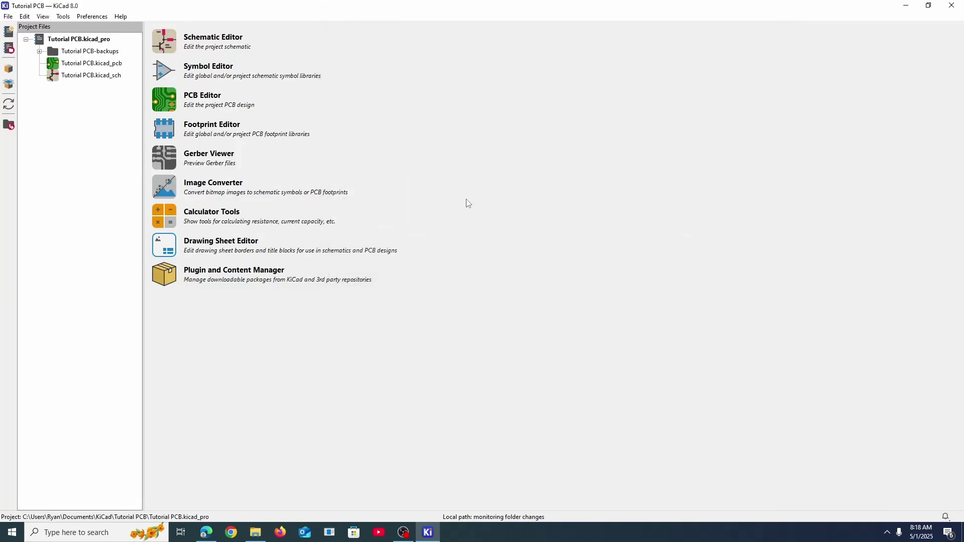
pyautogui.click(163, 40)
pyautogui.click(439, 193)
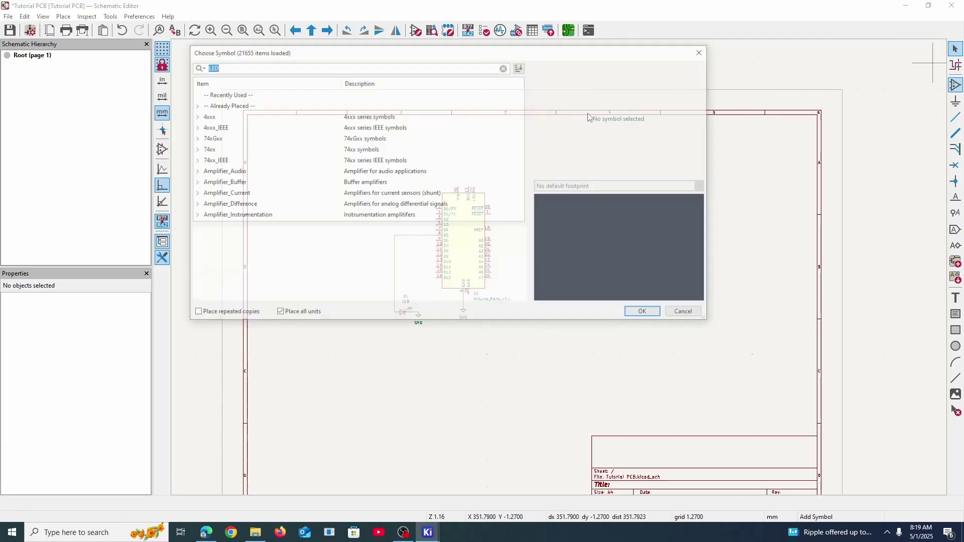
# Search the symbol library for "ultrasonic" and "HC-SR" without adding a symbol to the sheet
pyautogui.write('ultrasonic')
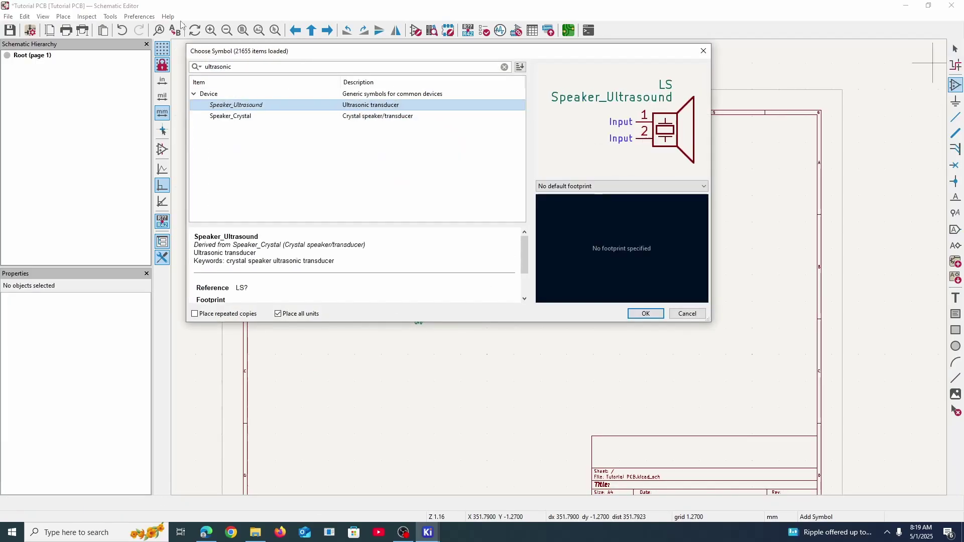
pyautogui.click(232, 119)
pyautogui.click(237, 107)
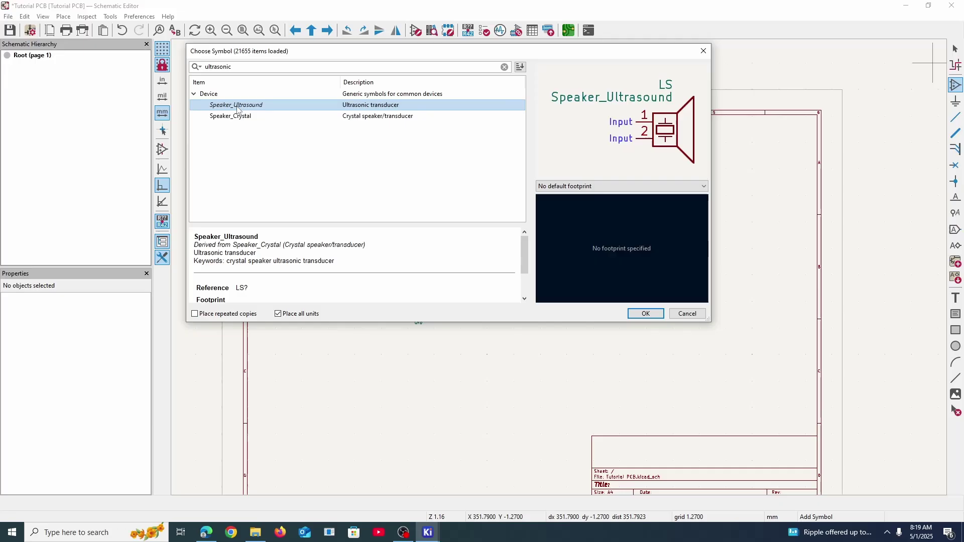
pyautogui.click(245, 69)
pyautogui.write('HC-SR')
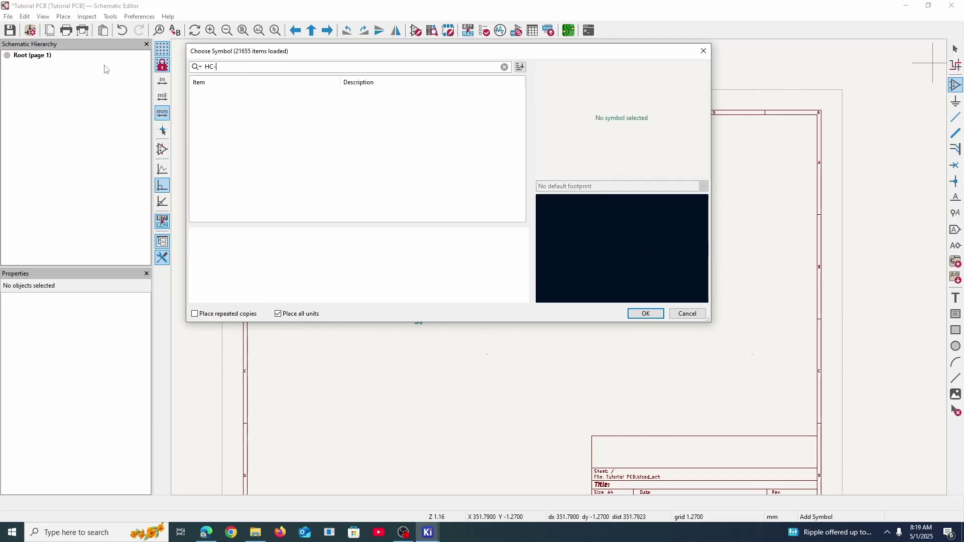
pyautogui.click(703, 51)
pyautogui.scroll(3, 561, 271)
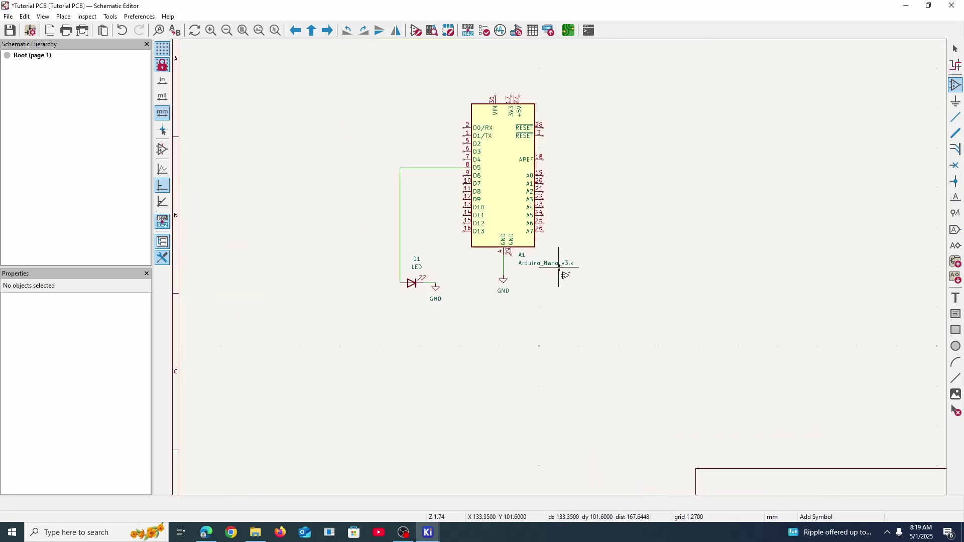
pyautogui.scroll(-3, 562, 271)
pyautogui.press('Escape')
# Return to the Tutorial PCB project window and open the Symbol Editor
pyautogui.moveTo(432, 527)
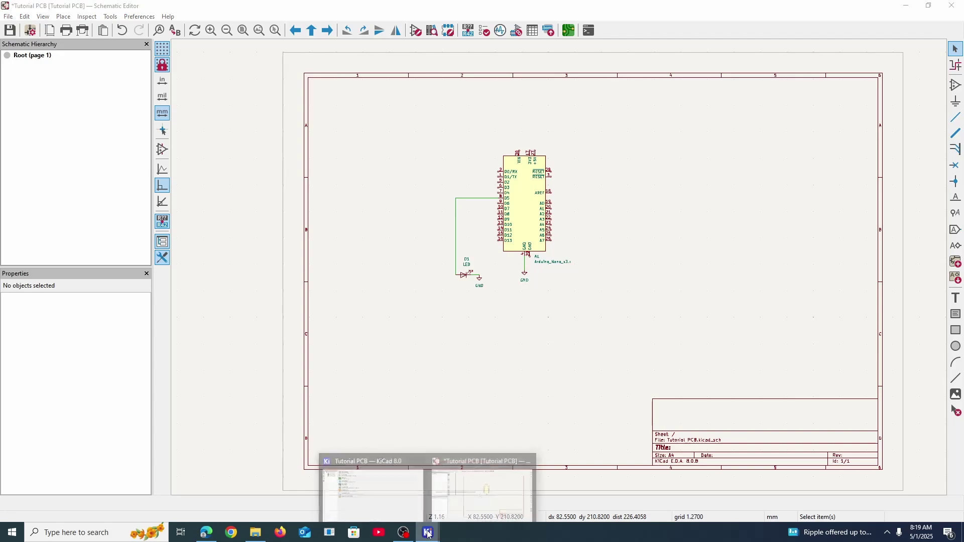
pyautogui.click(372, 489)
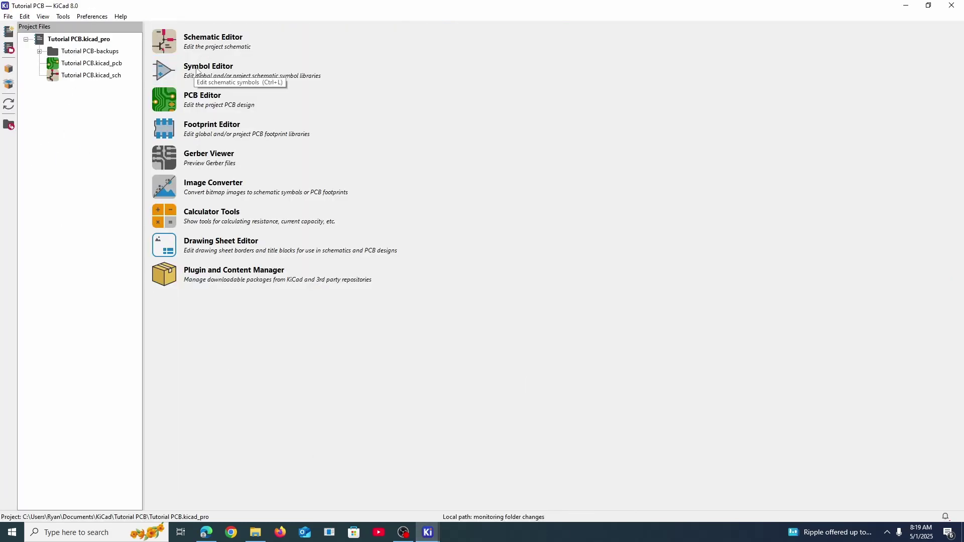
pyautogui.click(170, 69)
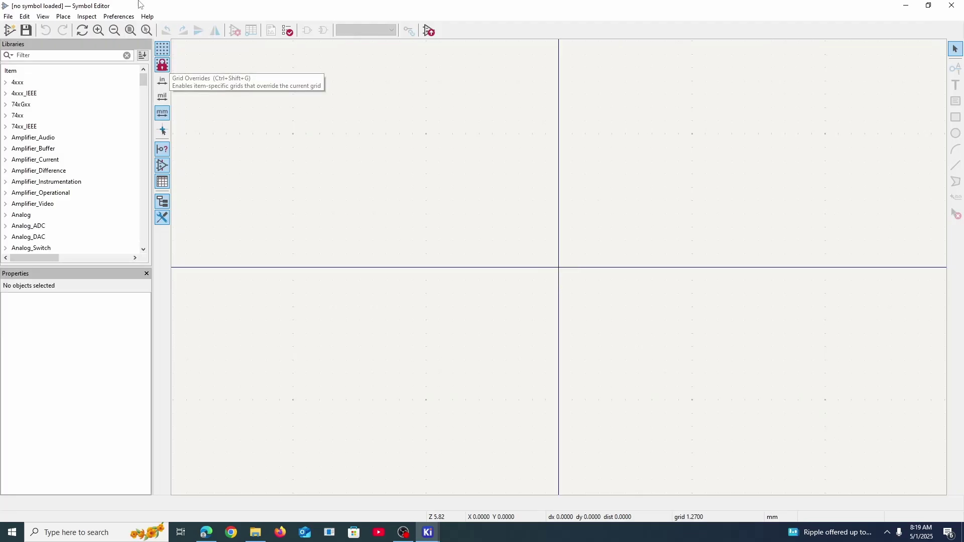
# Create a new symbol library in the project library table and name it "Symbol Library"
pyautogui.click(9, 17)
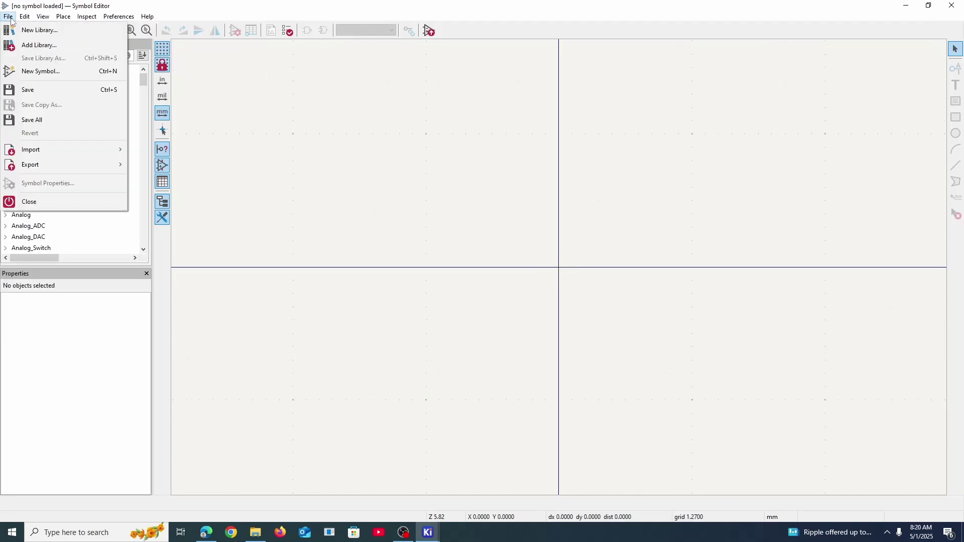
pyautogui.click(40, 31)
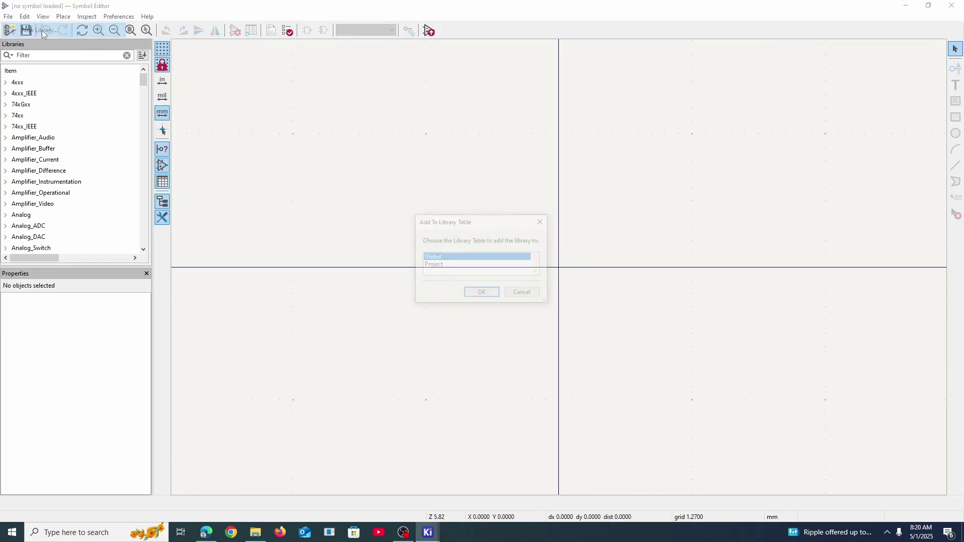
pyautogui.click(441, 266)
pyautogui.doubleClick(461, 267)
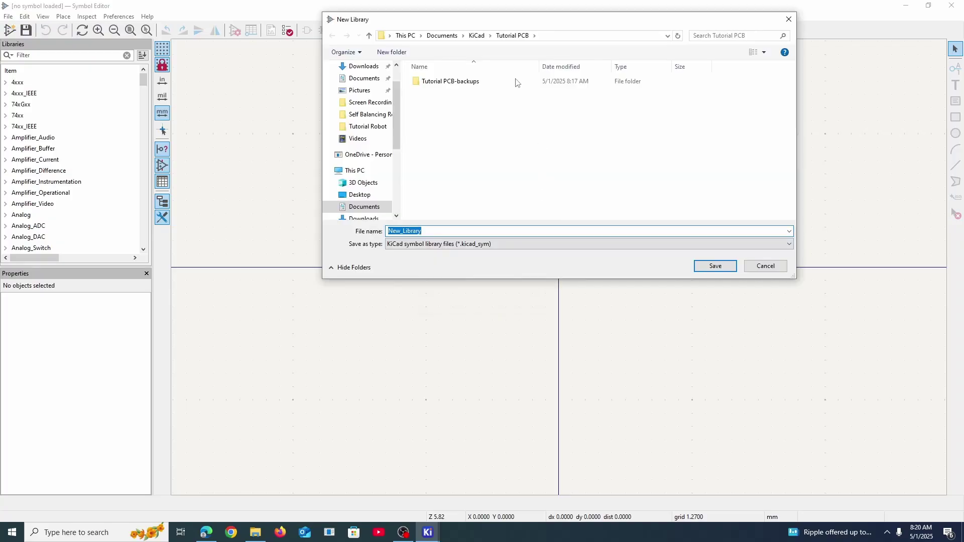
pyautogui.click(470, 37)
pyautogui.doubleClick(439, 176)
pyautogui.moveTo(437, 231); pyautogui.dragTo(338, 243)
pyautogui.write('Symbol Library')
pyautogui.press('Return')
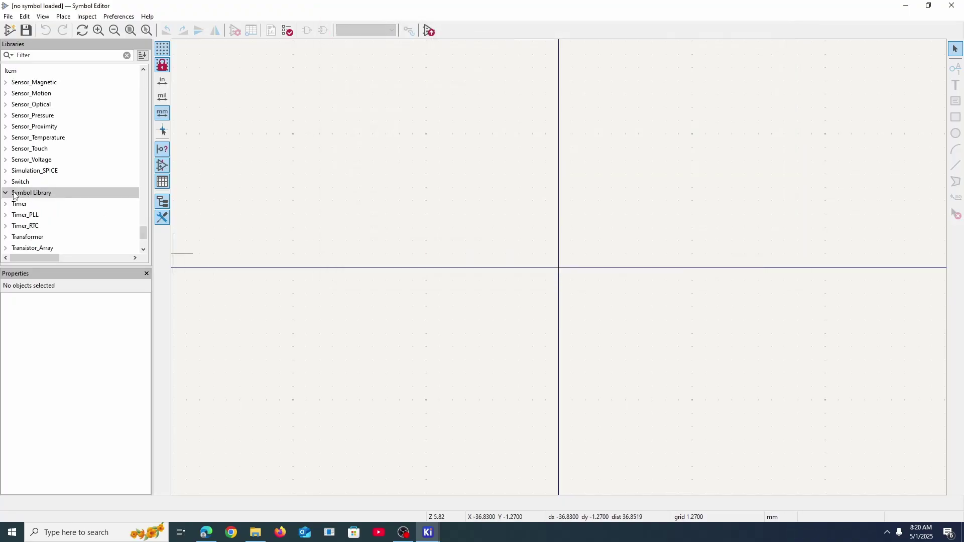
# Create a new symbol named "Ultrasonic" in Symbol Library with the default settings
pyautogui.click(9, 30)
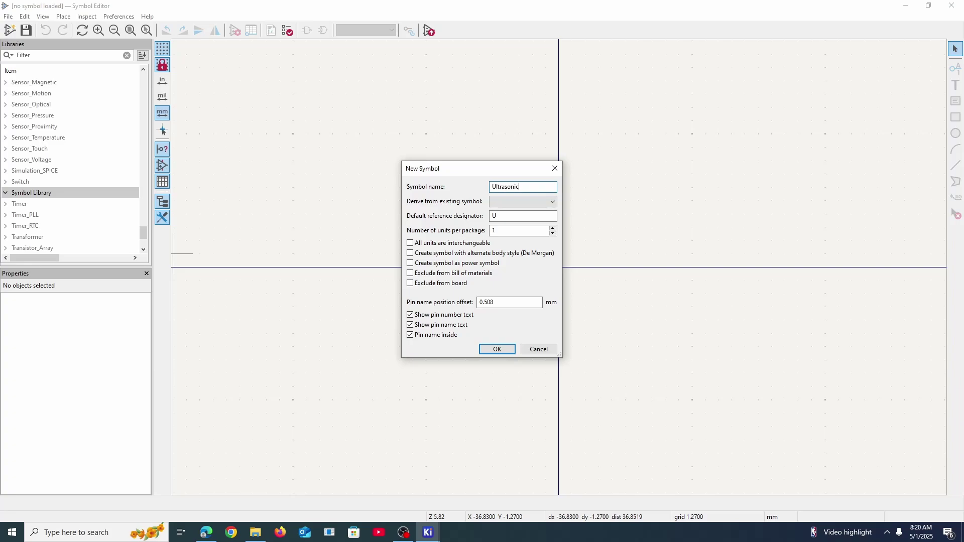
pyautogui.press('Return')
pyautogui.scroll(-5, 572, 230)
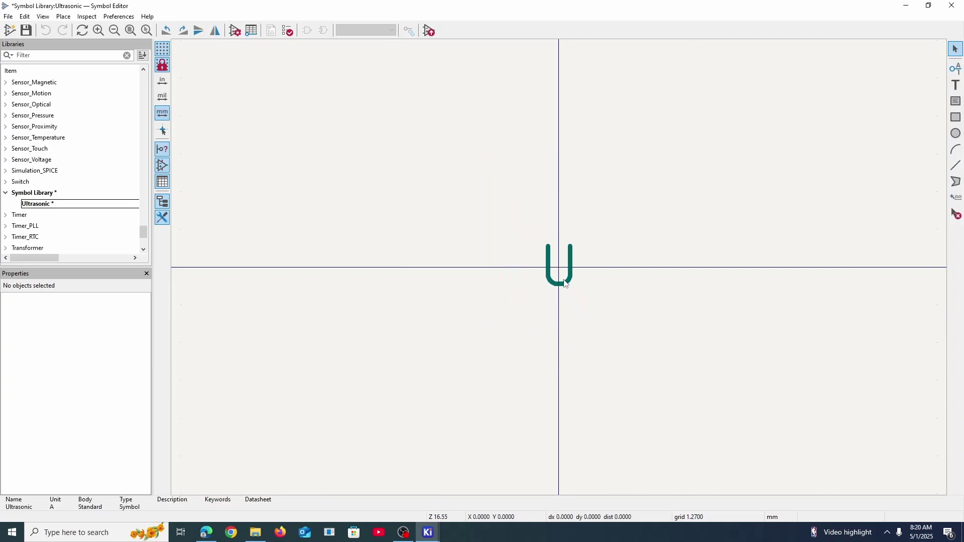
# Draw the symbol body as a rectangle about 10.16 mm wide and 5.08 mm high, centred just below the origin
pyautogui.click(565, 284)
pyautogui.scroll(-3, 559, 271)
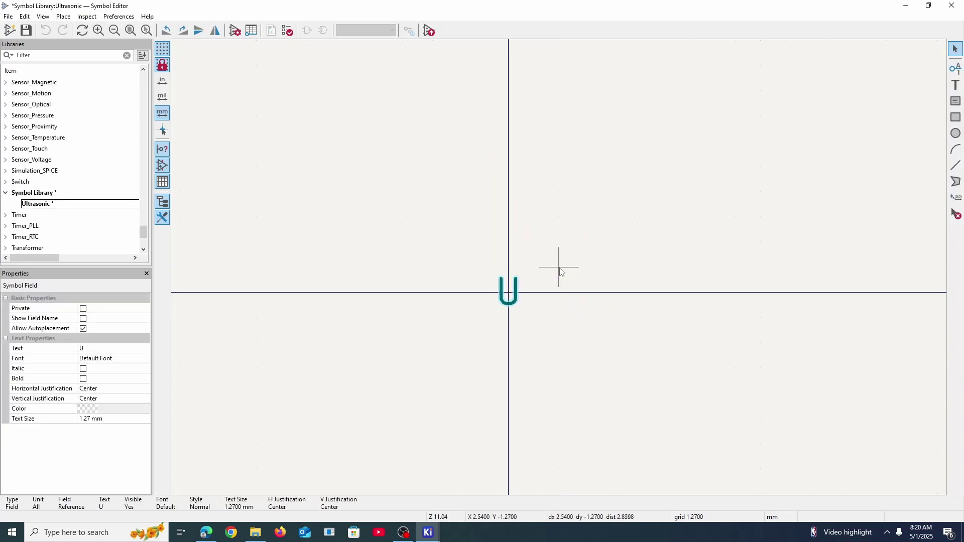
pyautogui.click(955, 117)
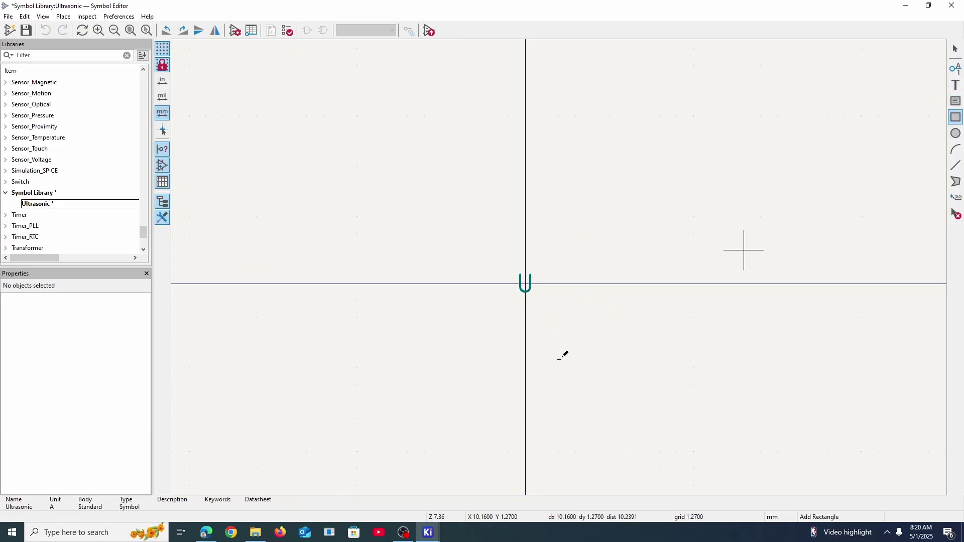
pyautogui.click(458, 300)
pyautogui.click(593, 368)
pyautogui.press('Escape')
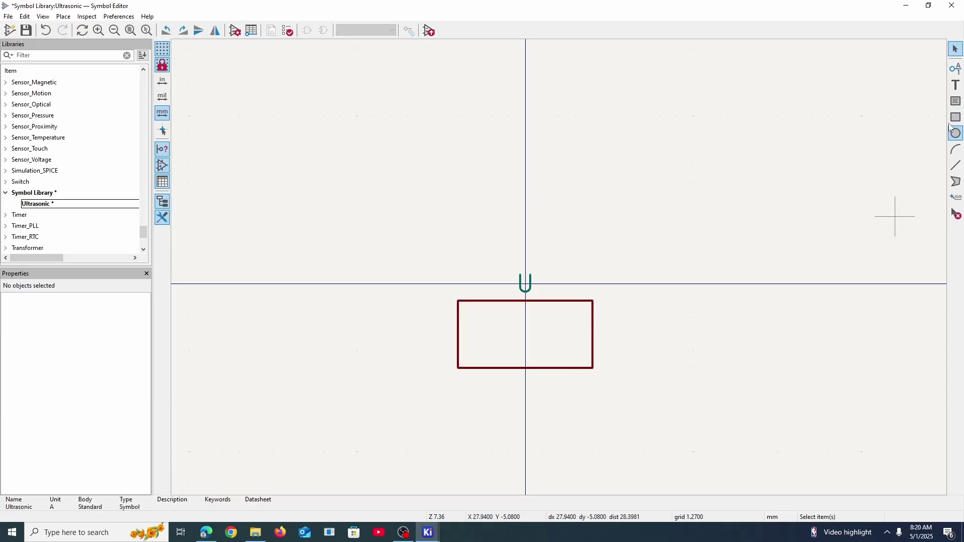
# Fill the body rectangle with the body background color
pyautogui.moveTo(637, 287); pyautogui.dragTo(630, 205, button='middle')
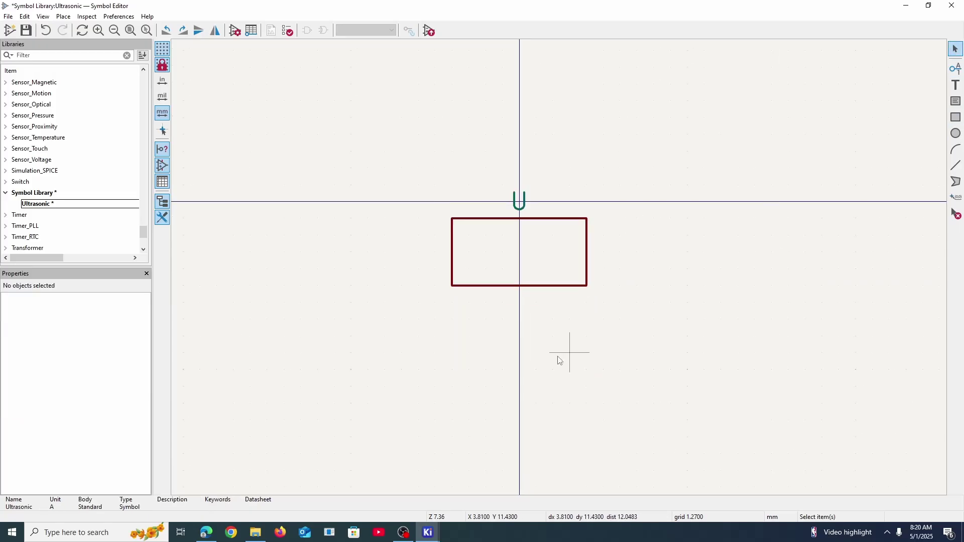
pyautogui.doubleClick(588, 254)
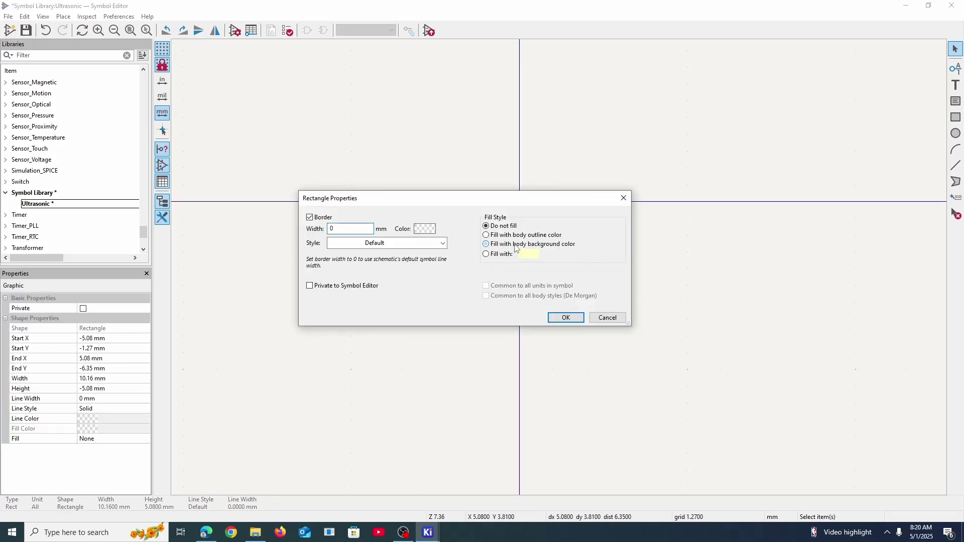
pyautogui.click(566, 322)
pyautogui.click(667, 251)
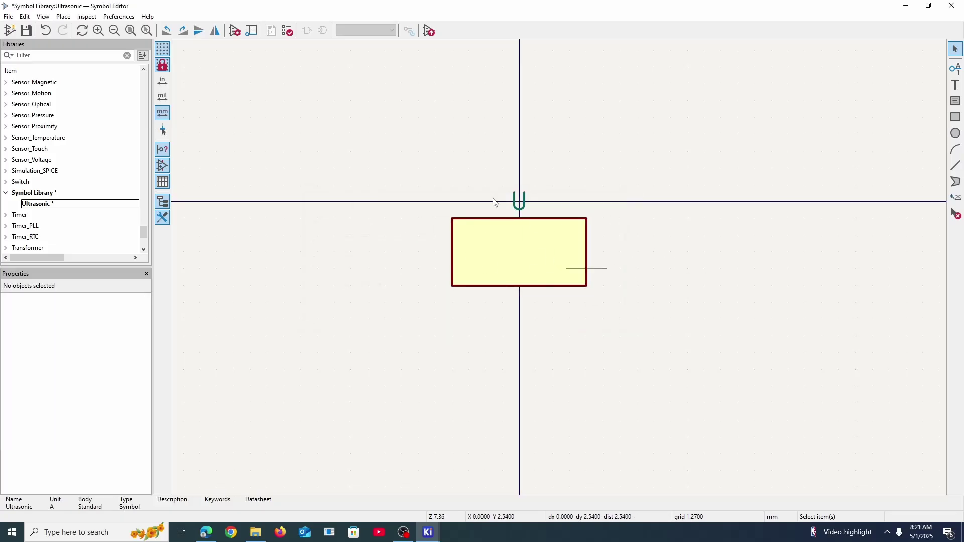
# Add a pin named Vcc with number 1, oriented upward, at the left end of the body's bottom edge
pyautogui.click(957, 70)
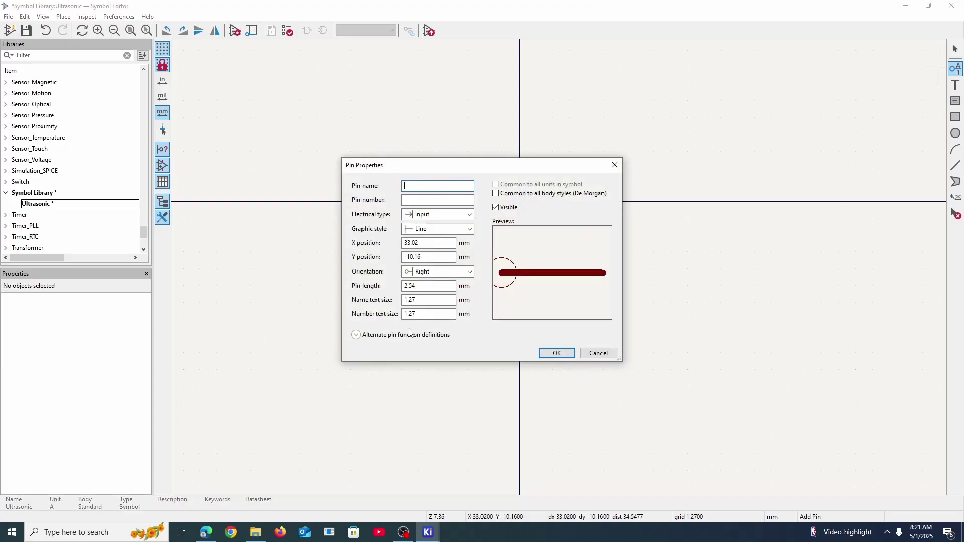
pyautogui.write('Vcc')
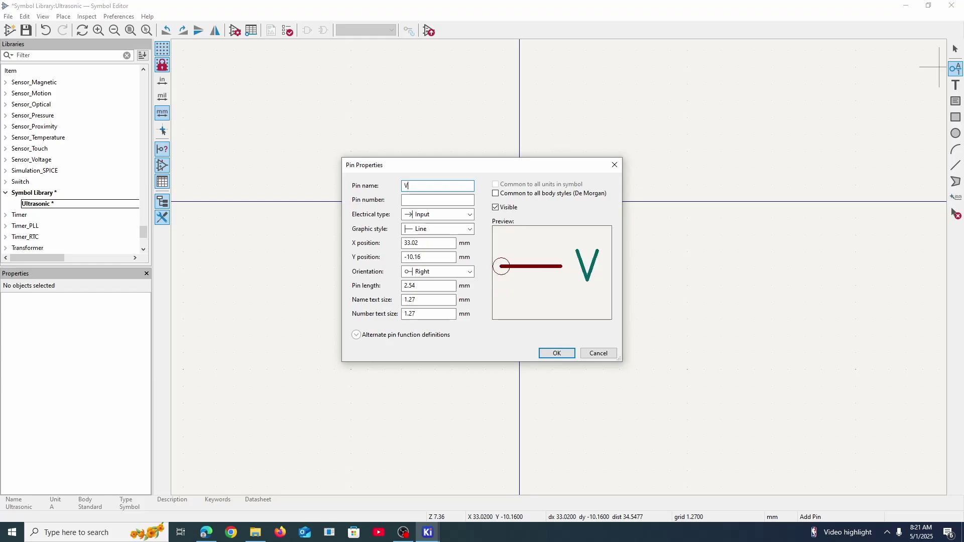
pyautogui.click(414, 199)
pyautogui.write('1')
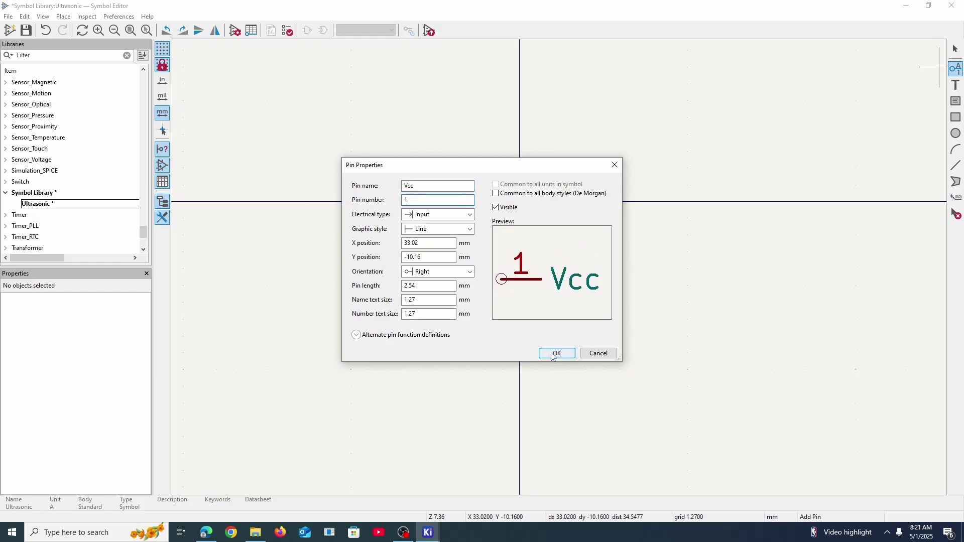
pyautogui.click(556, 353)
pyautogui.press('r')
pyautogui.click(469, 336)
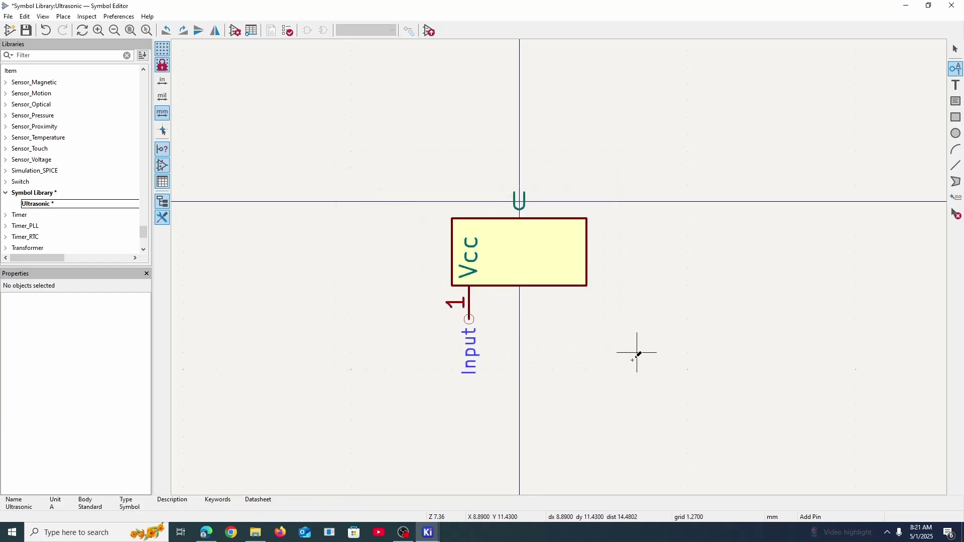
# Add a pin named TRIG with number 2 on the body's bottom edge, beside the Vcc pin
pyautogui.click(552, 336)
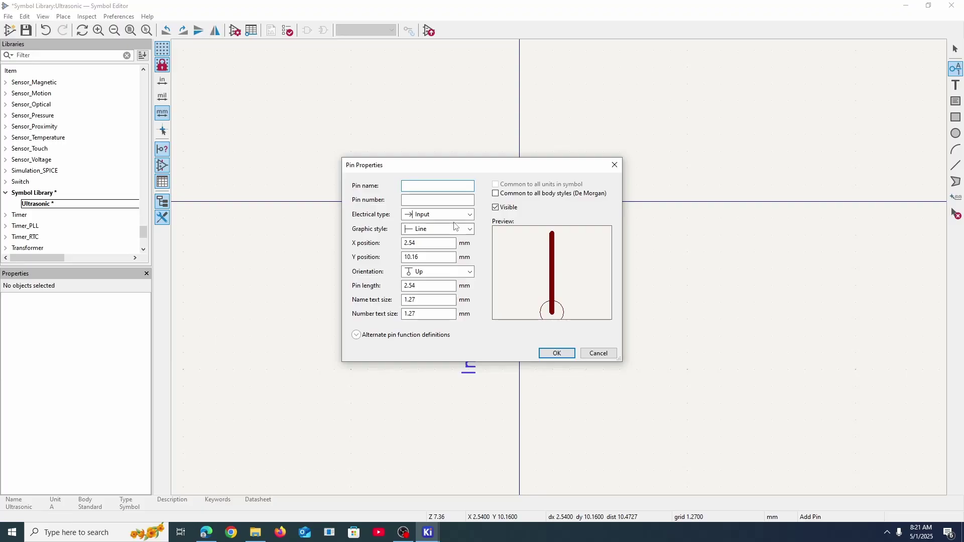
pyautogui.write('TRIG')
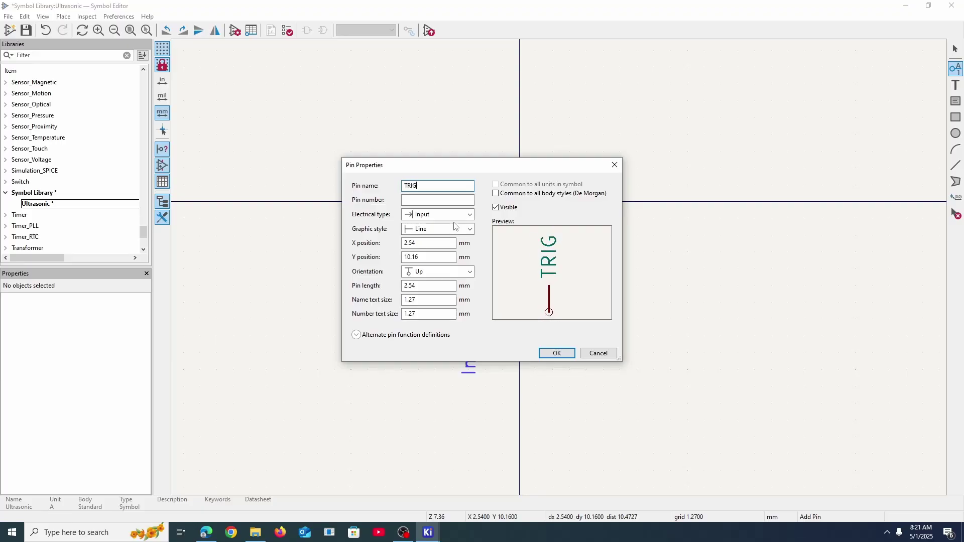
pyautogui.click(441, 200)
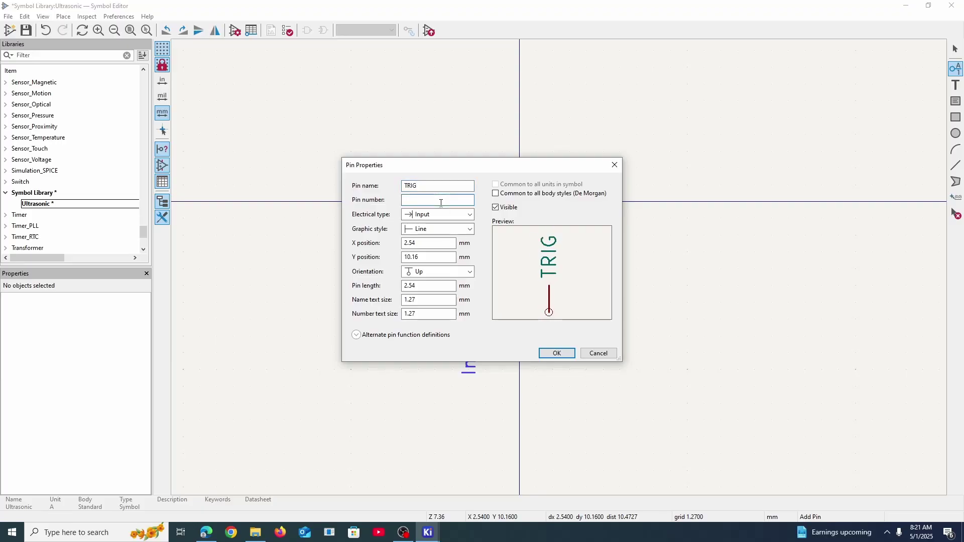
pyautogui.write('2')
pyautogui.press('Return')
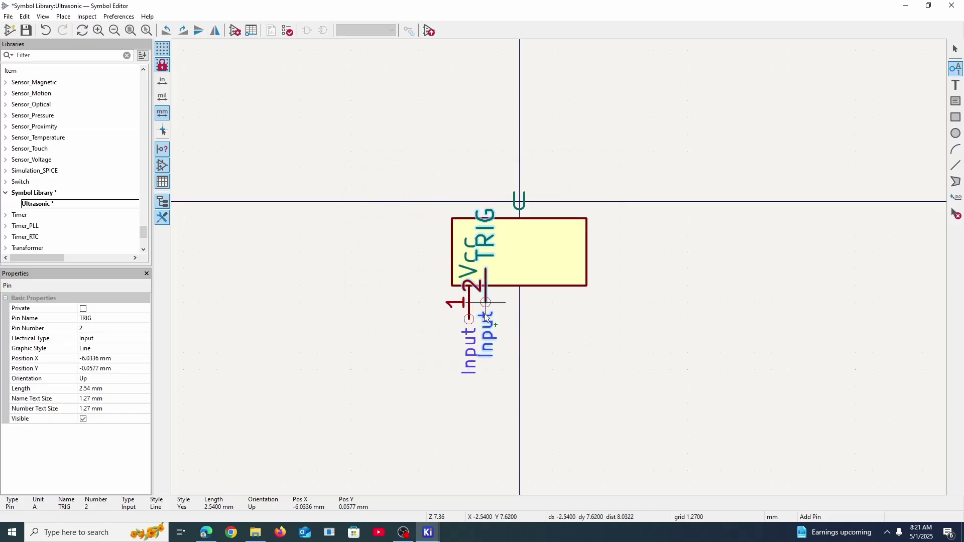
pyautogui.click(499, 307)
# Add the pins ECHO with number 3 and GND with number 4 on the bottom edge, following the TRIG pin
pyautogui.click(535, 318)
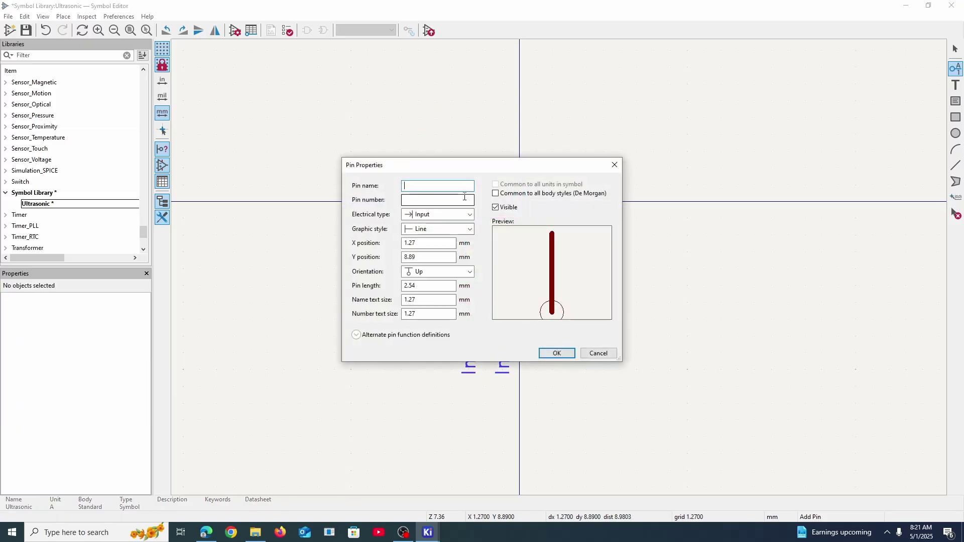
pyautogui.write('ECHO')
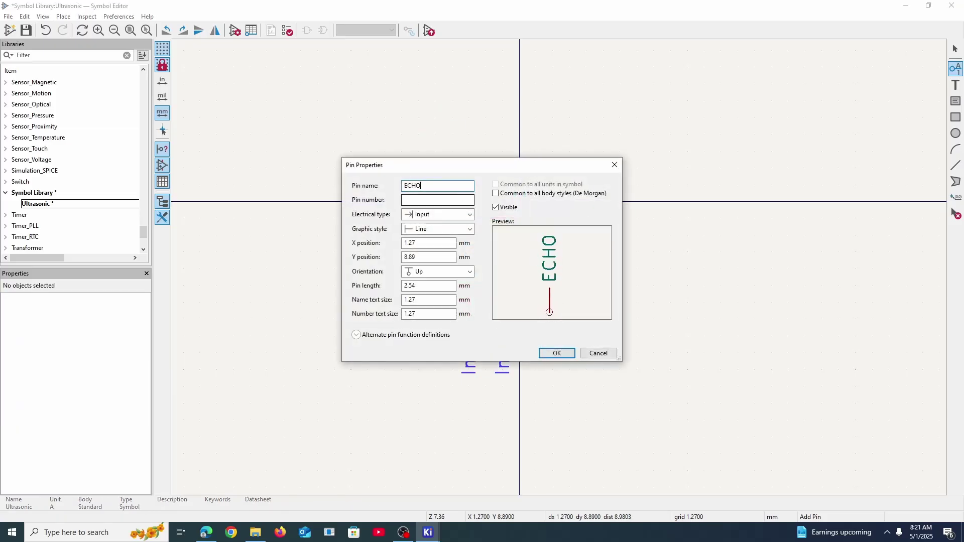
pyautogui.write('3')
pyautogui.press('Return')
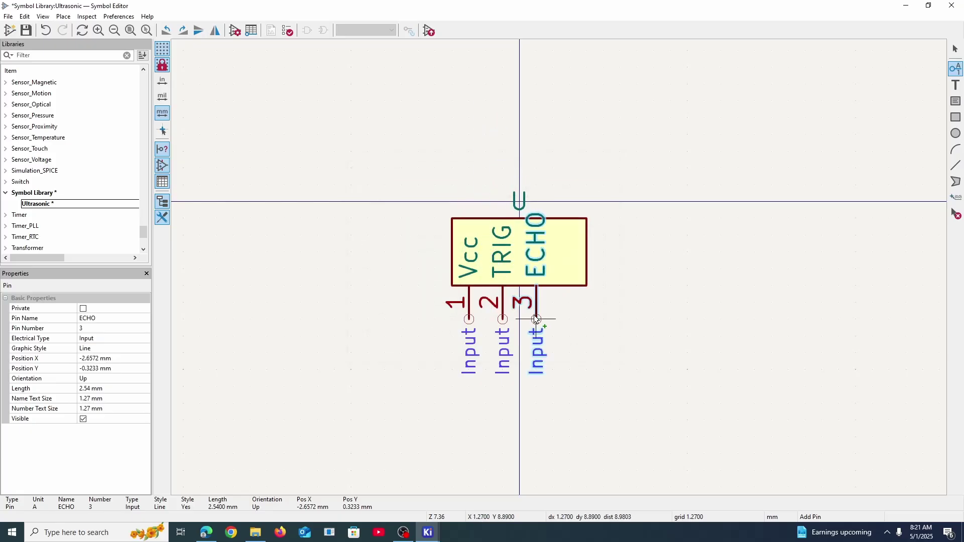
pyautogui.click(535, 319)
pyautogui.click(586, 302)
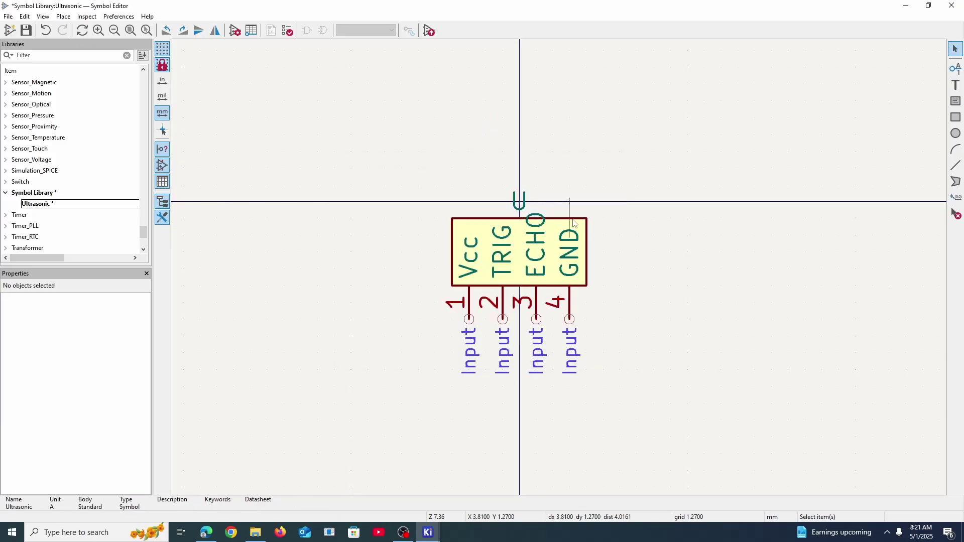
# Extend the body rectangle's top edge up to the horizontal axis and move the reference U just above it
pyautogui.click(535, 219)
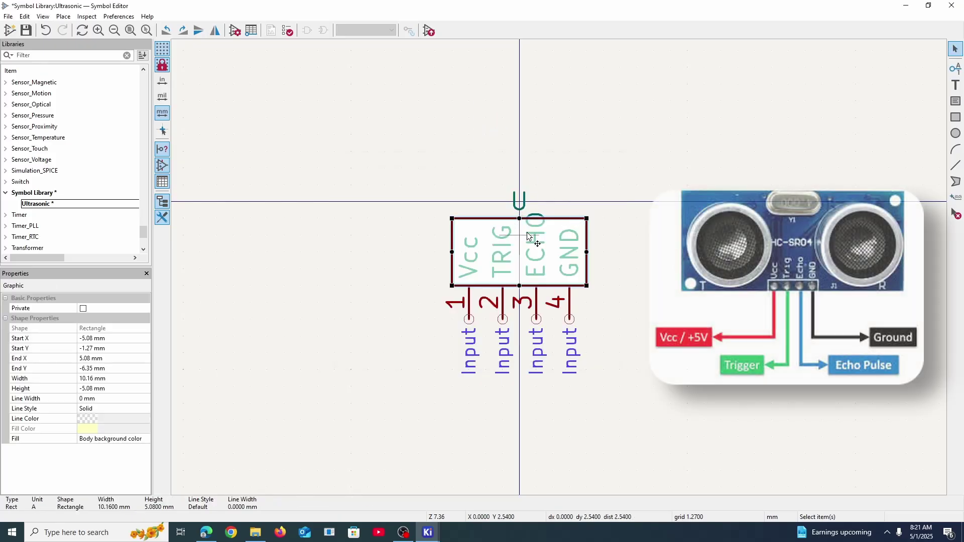
pyautogui.click(435, 202)
pyautogui.click(549, 277)
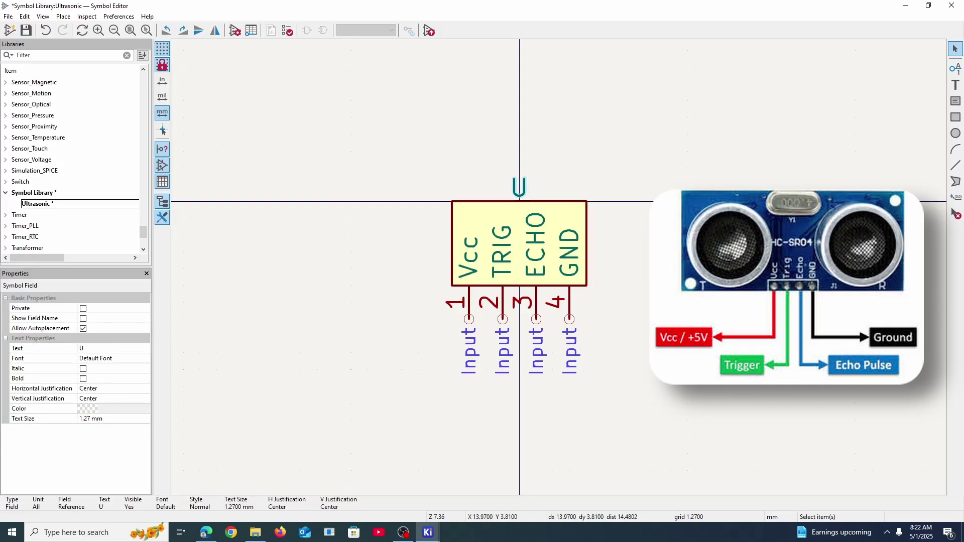
pyautogui.click(703, 252)
# Save all changes to the Ultrasonic symbol and its library
pyautogui.scroll(-1, 502, 230)
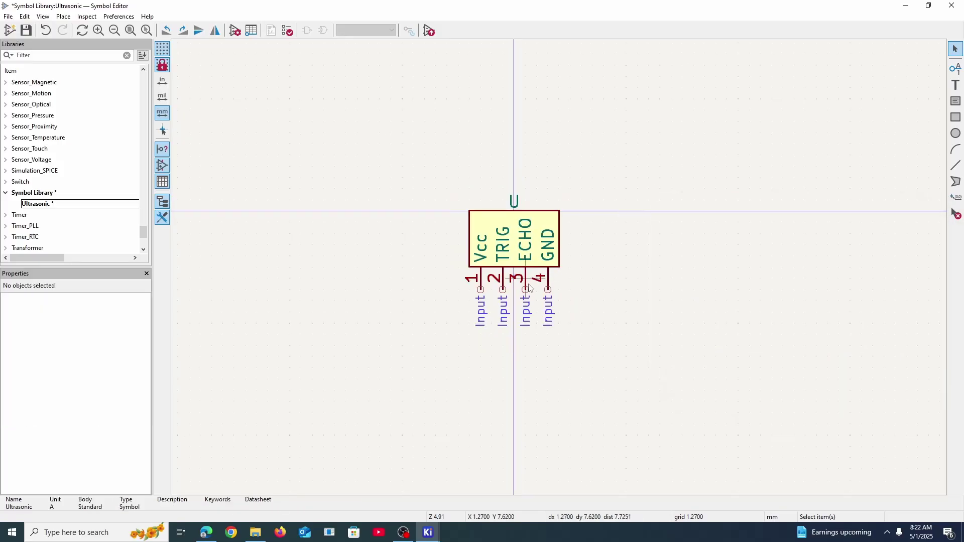
pyautogui.scroll(3, 517, 283)
pyautogui.scroll(-4, 561, 271)
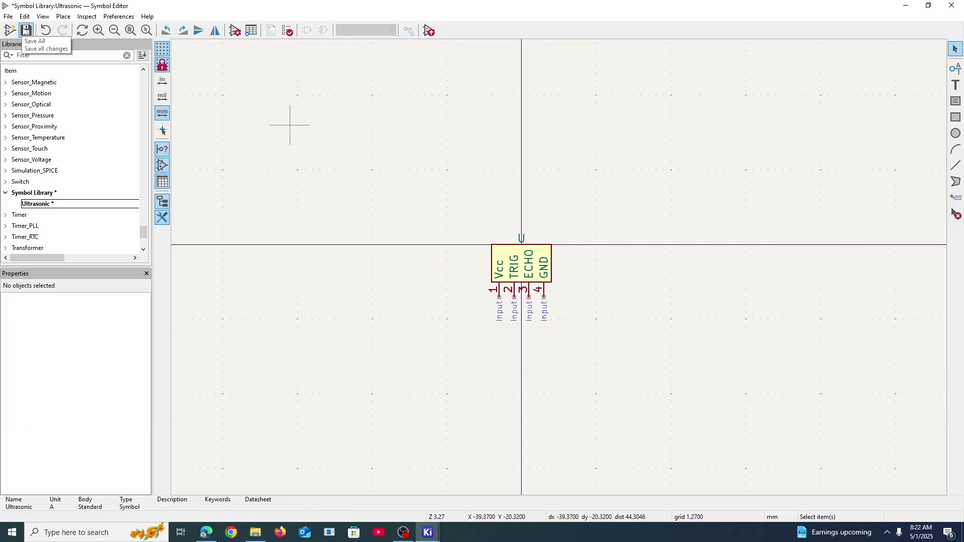
pyautogui.click(26, 31)
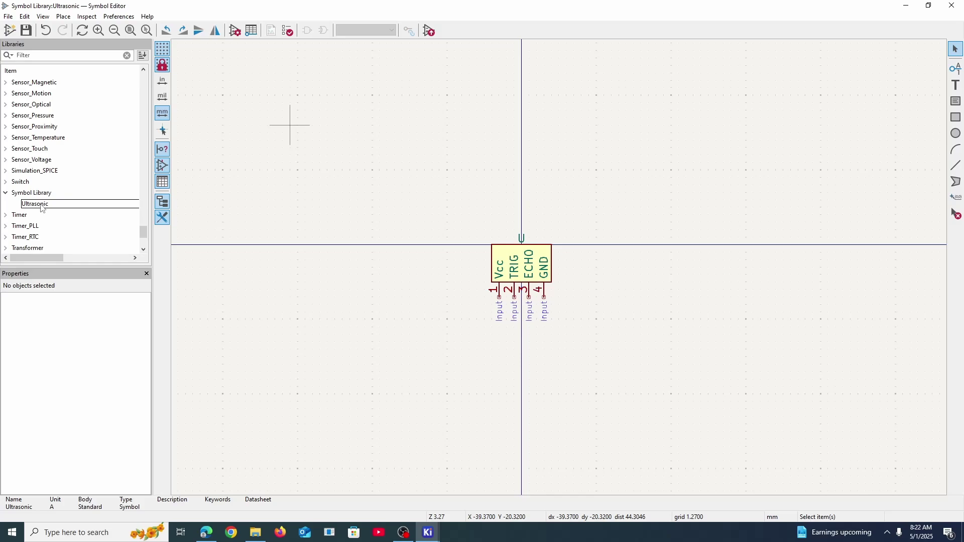
# Switch to the schematic and place the Ultrasonic symbol from Symbol Library to the right of the Arduino Nano
pyautogui.click(430, 478)
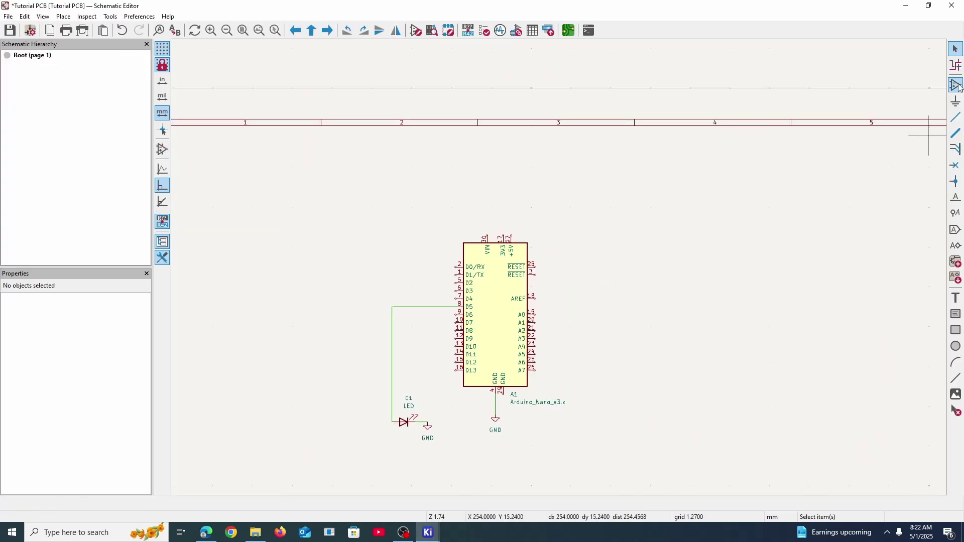
pyautogui.click(953, 88)
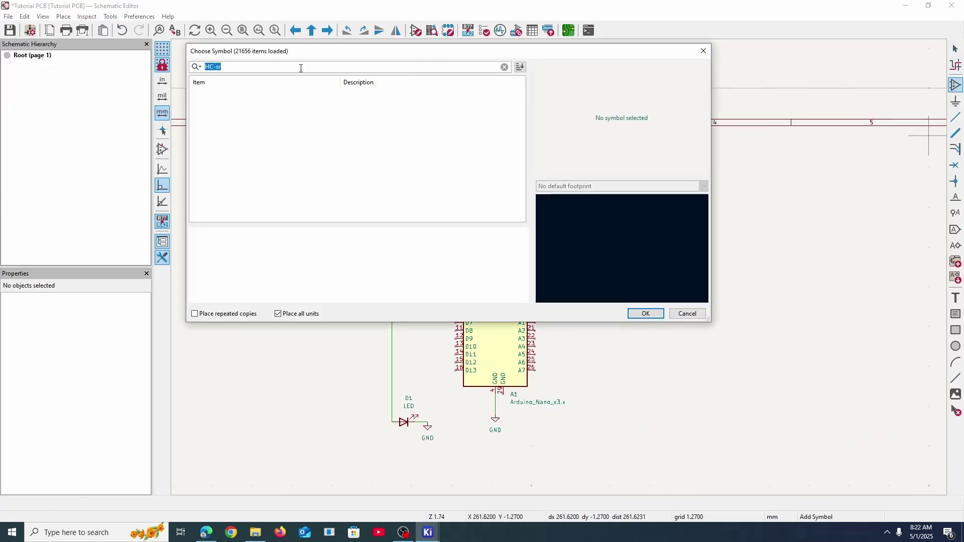
pyautogui.write('ultrasonic')
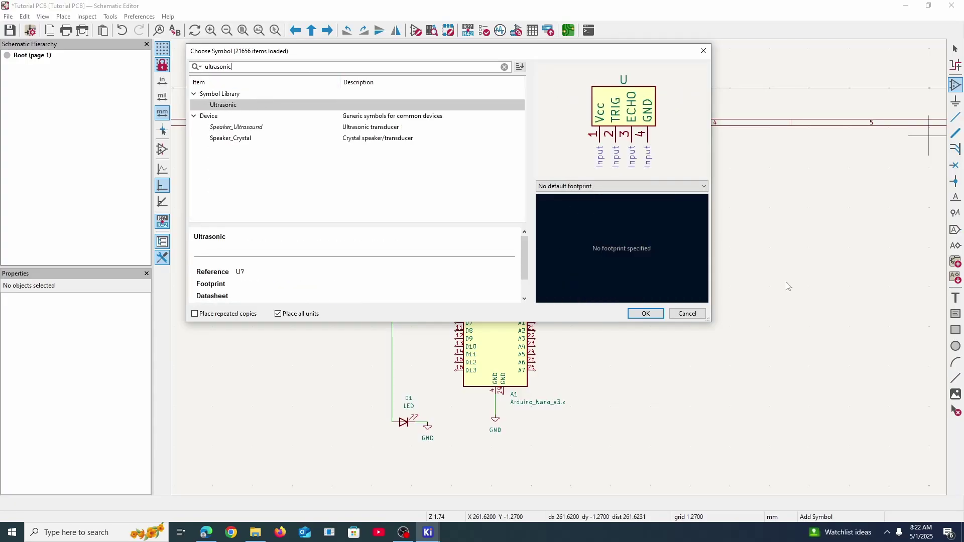
pyautogui.click(645, 312)
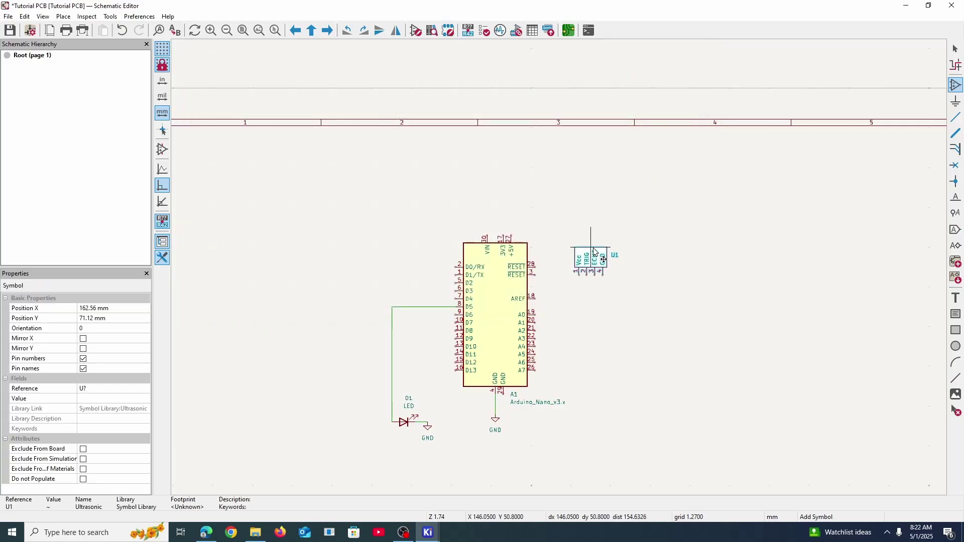
pyautogui.click(660, 246)
pyautogui.press('Escape')
pyautogui.scroll(3, 564, 263)
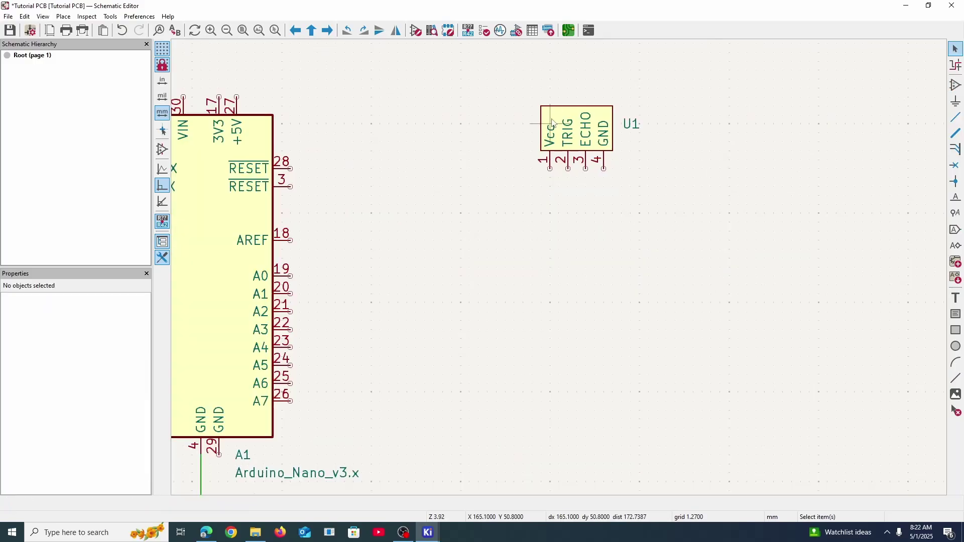
pyautogui.scroll(-3, 551, 273)
pyautogui.scroll(6, 551, 273)
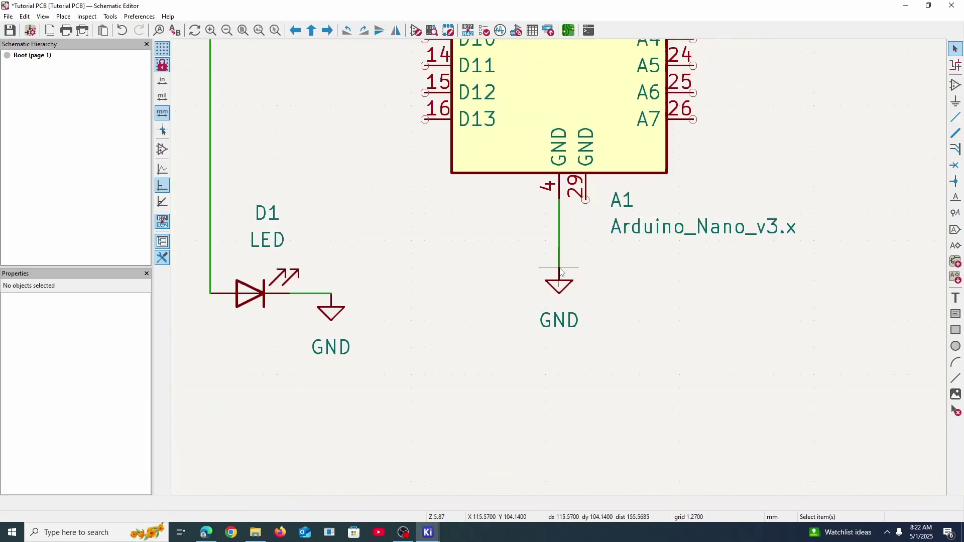
# Place a +5V power symbol directly above the +5V pin of the Arduino Nano
pyautogui.scroll(-6, 563, 276)
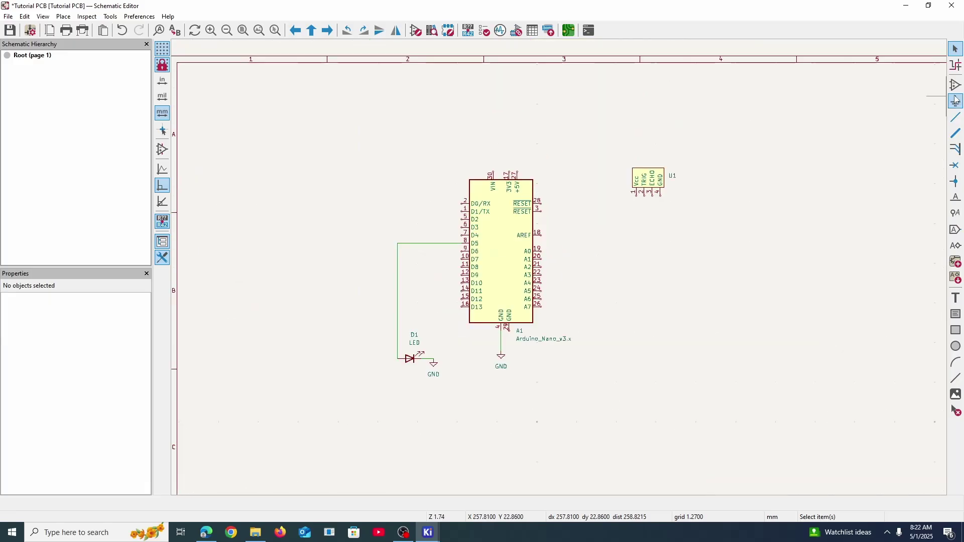
pyautogui.press('p')
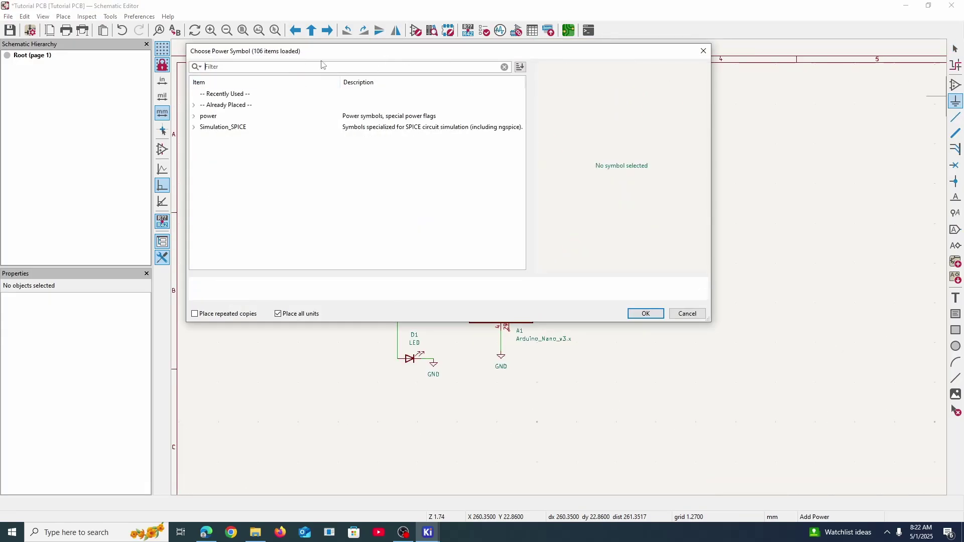
pyautogui.write('5v')
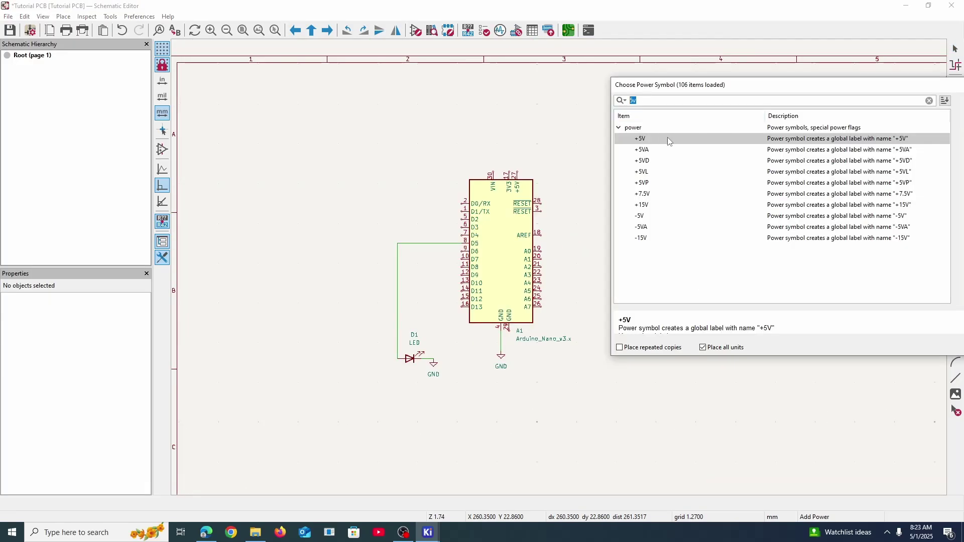
pyautogui.click(671, 141)
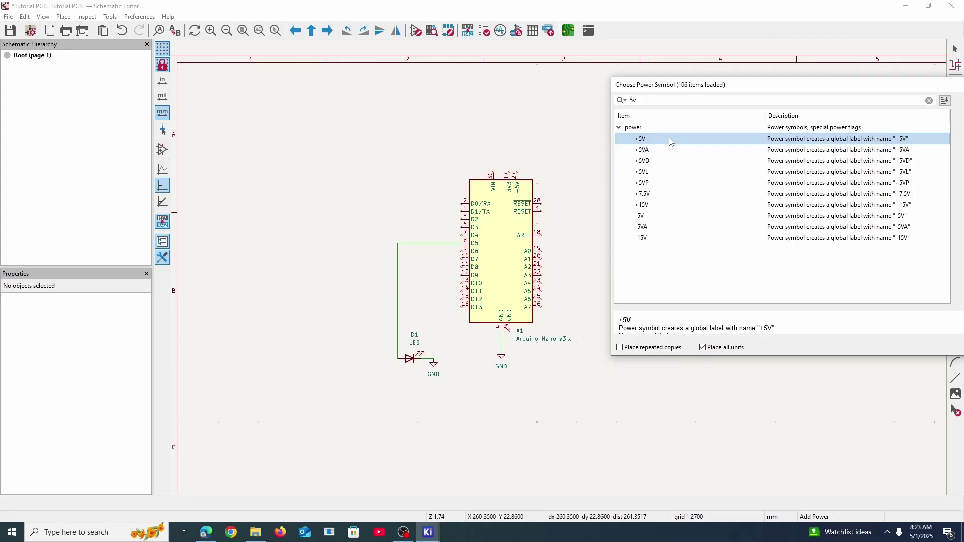
pyautogui.doubleClick(670, 141)
pyautogui.scroll(3, 494, 140)
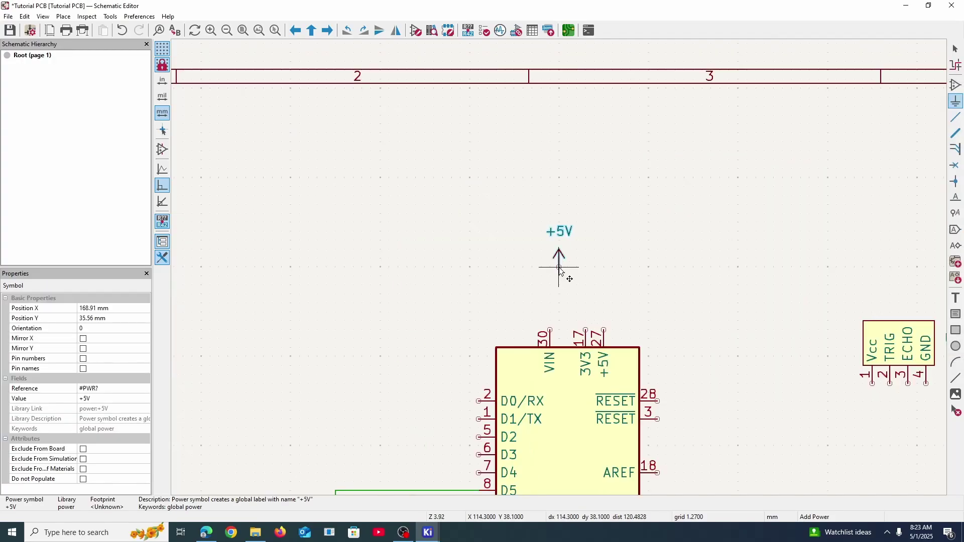
pyautogui.click(607, 303)
pyautogui.press('Escape')
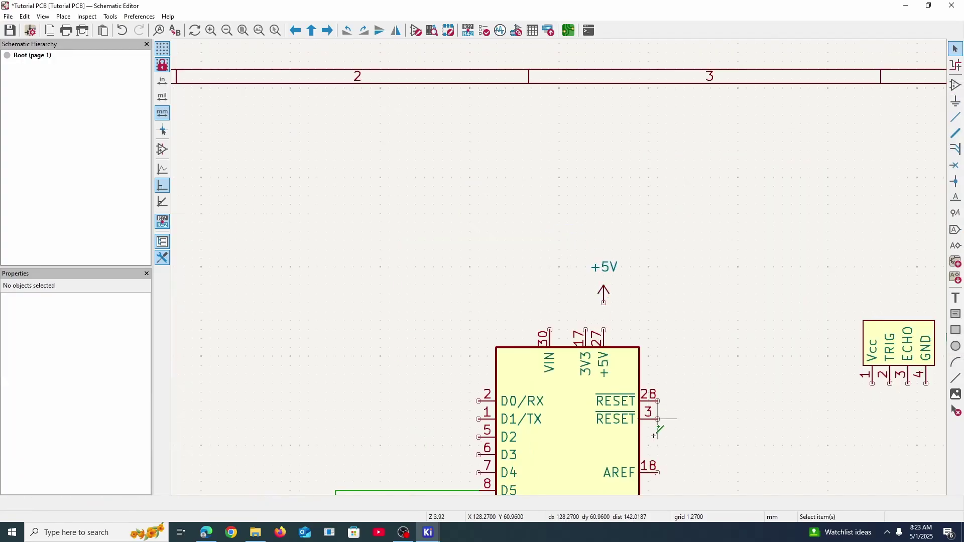
# Wire the +5V power symbol to pin 27 of the Arduino Nano
pyautogui.moveTo(654, 436); pyautogui.dragTo(624, 330, button='middle')
pyautogui.click(573, 196)
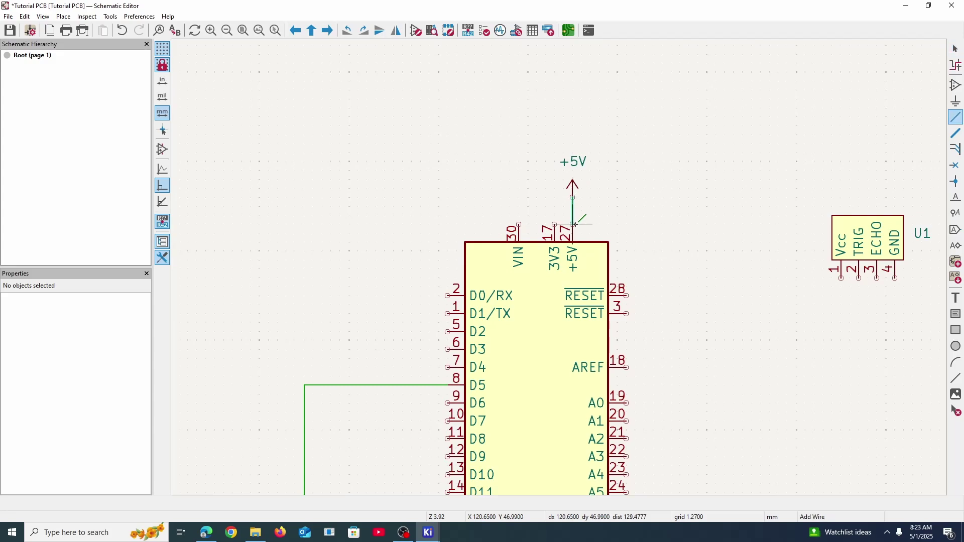
pyautogui.click(572, 224)
pyautogui.scroll(5, 582, 261)
pyautogui.scroll(-8, 546, 247)
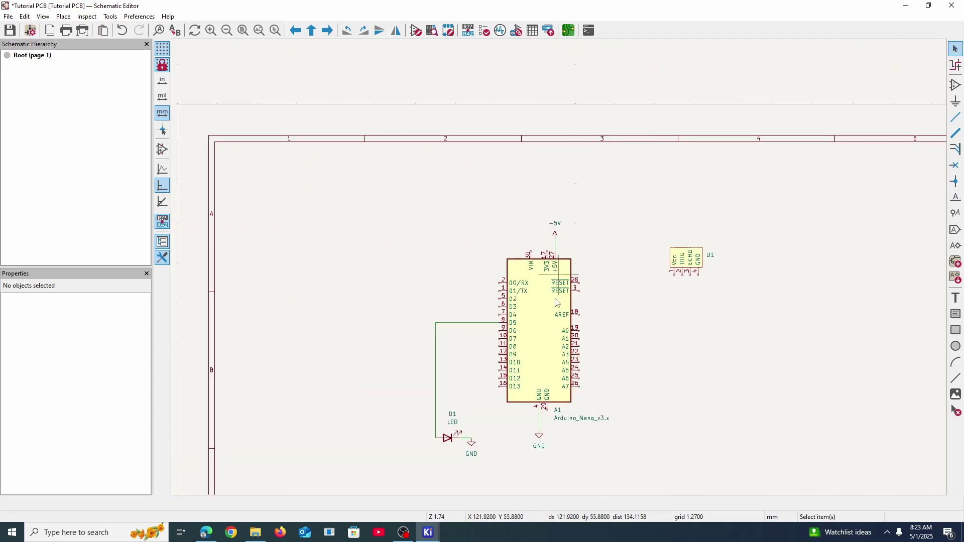
# Duplicate the +5V symbol below the sensor's Vcc pin, rotate it to point down and wire it to pin 1
pyautogui.scroll(2, 522, 332)
pyautogui.click(416, 204)
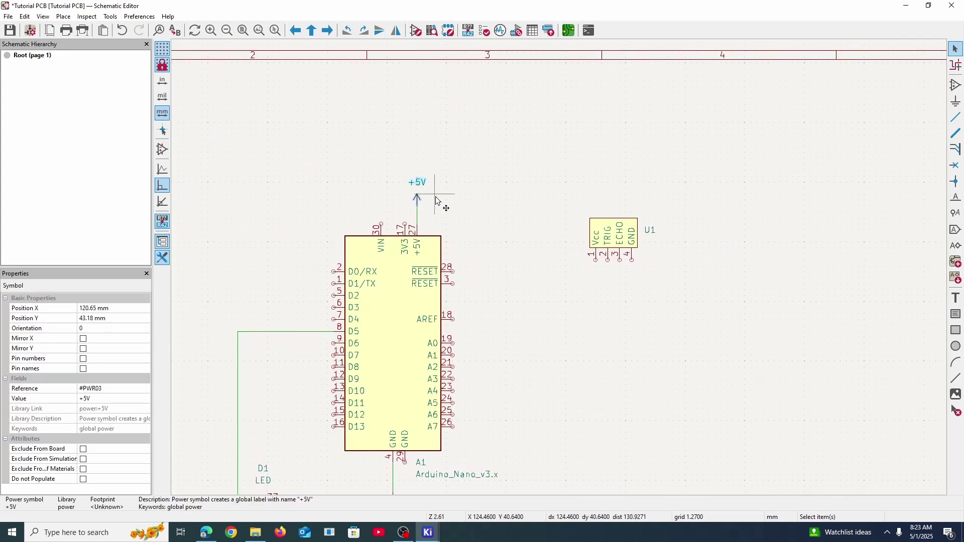
pyautogui.scroll(6, 544, 233)
pyautogui.scroll(-3, 495, 239)
pyautogui.hotkey('ctrl', 'd')
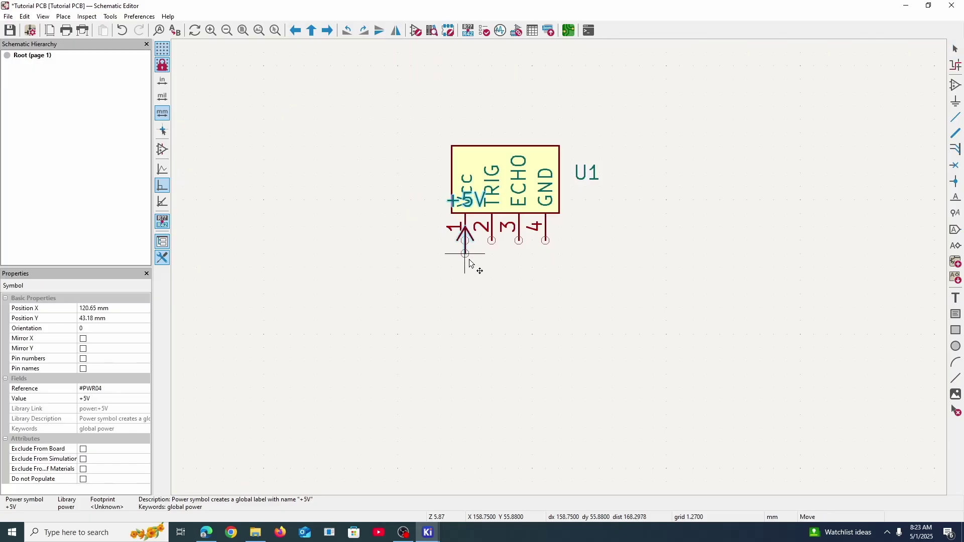
pyautogui.press('r')
pyautogui.press('r')
pyautogui.click(472, 262)
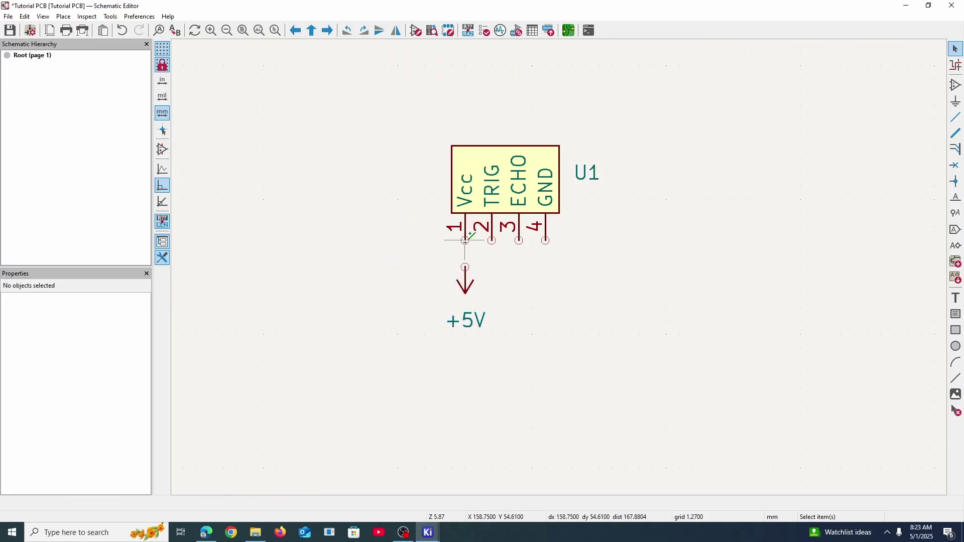
pyautogui.press('w')
pyautogui.press('Escape')
# Copy the Arduino's GND symbol below the ultrasonic sensor's GND pin and wire it to pin 4
pyautogui.scroll(-3, 561, 272)
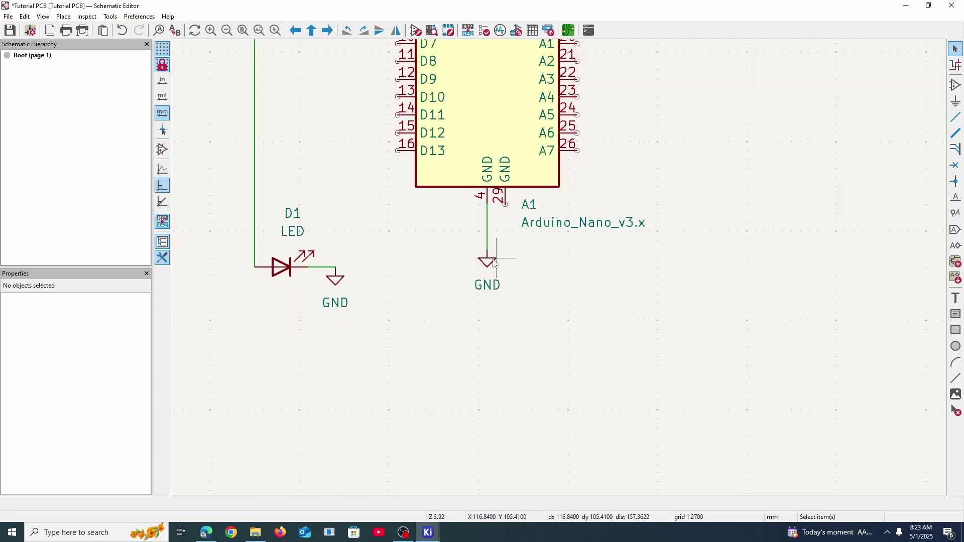
pyautogui.click(493, 259)
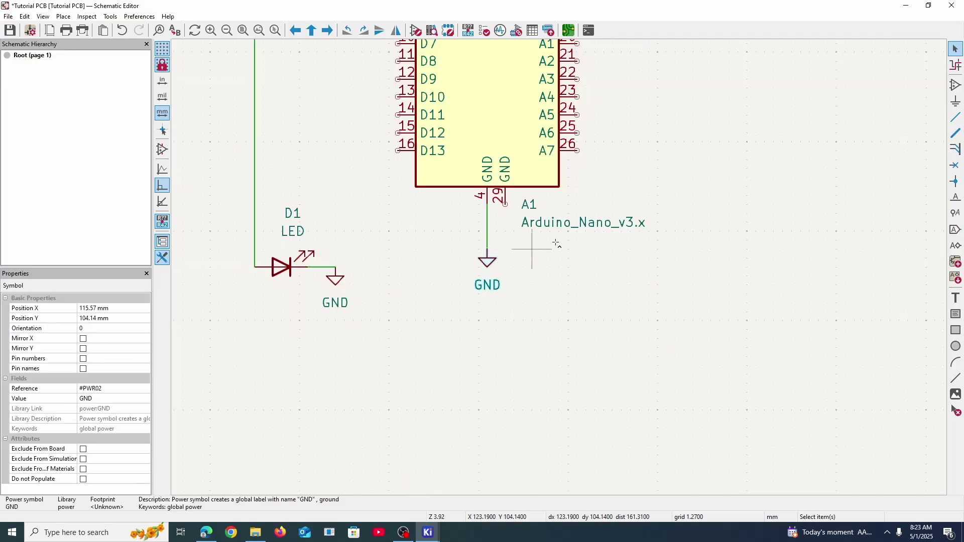
pyautogui.scroll(-3, 570, 208)
pyautogui.scroll(3, 597, 131)
pyautogui.scroll(2, 588, 279)
pyautogui.hotkey('ctrl', 'v')
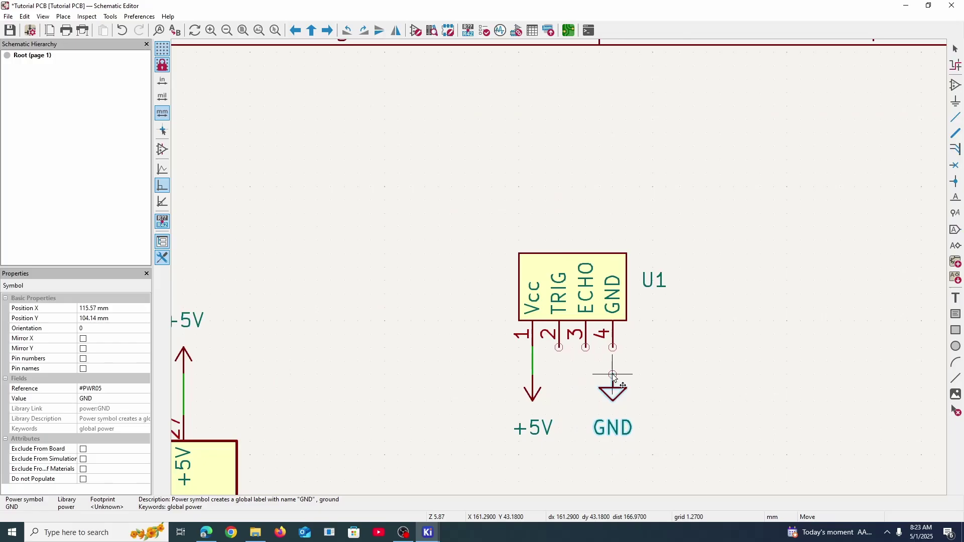
pyautogui.click(613, 377)
pyautogui.click(613, 350)
pyautogui.click(612, 375)
pyautogui.scroll(-3, 628, 362)
# Try to wire the sensor's TRIG pin directly to D6 and its ECHO pin to D7 on the Arduino Nano
pyautogui.moveTo(534, 326)
pyautogui.mouseDown(button='middle')
pyautogui.moveTo(572, 285)
pyautogui.moveTo(554, 277)
pyautogui.mouseUp(button='middle')
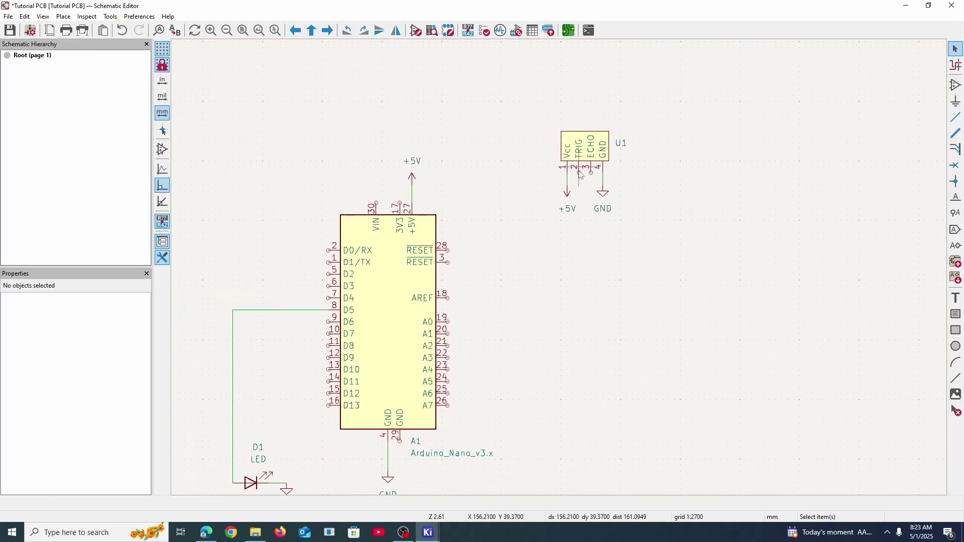
pyautogui.press('w')
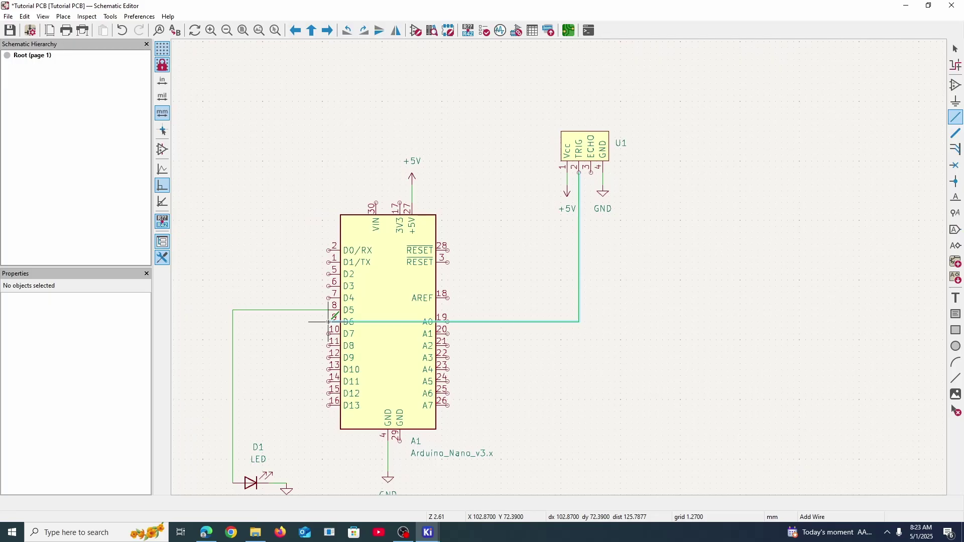
pyautogui.click(329, 322)
pyautogui.click(591, 172)
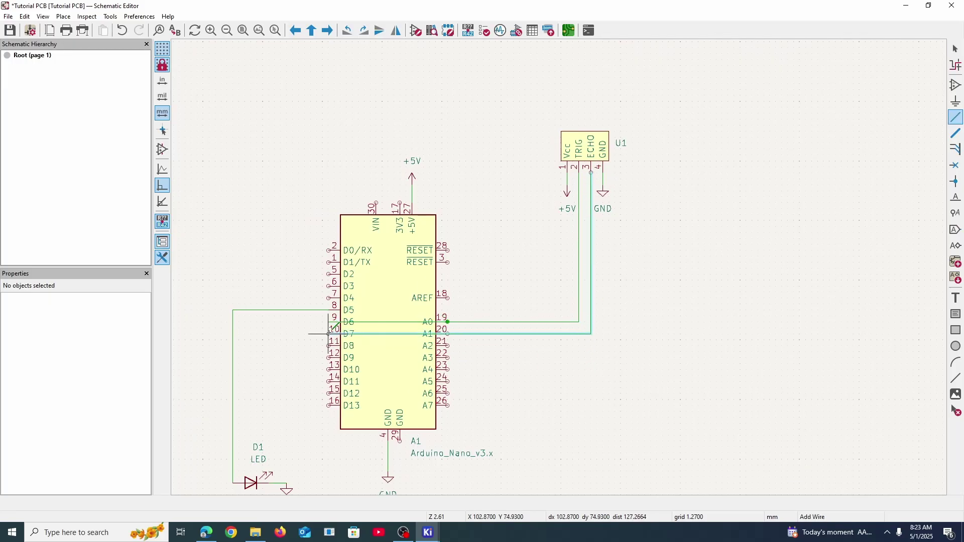
pyautogui.press('Escape')
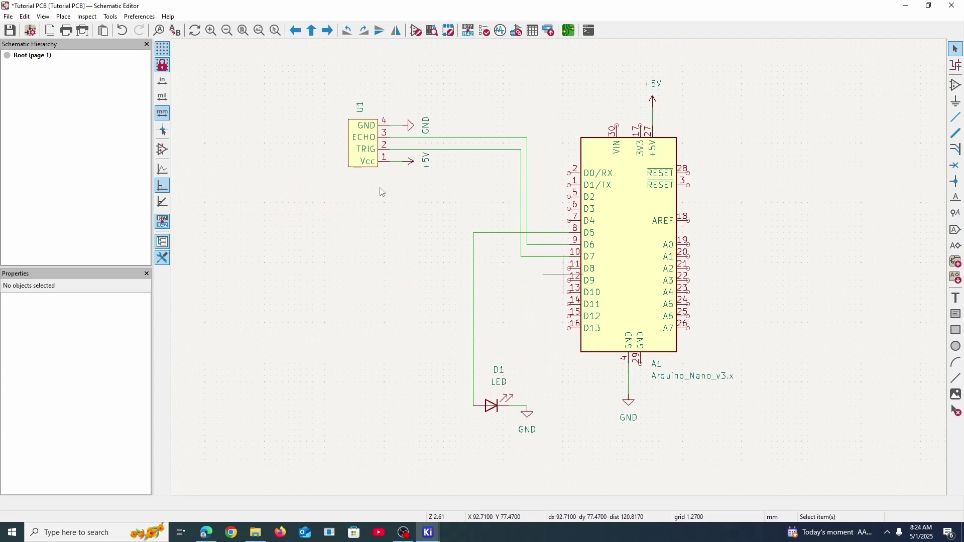
# Remove the direct TRIG and ECHO wires between the ultrasonic sensor and the Arduino Nano
pyautogui.click(449, 149)
pyautogui.scroll(3, 437, 138)
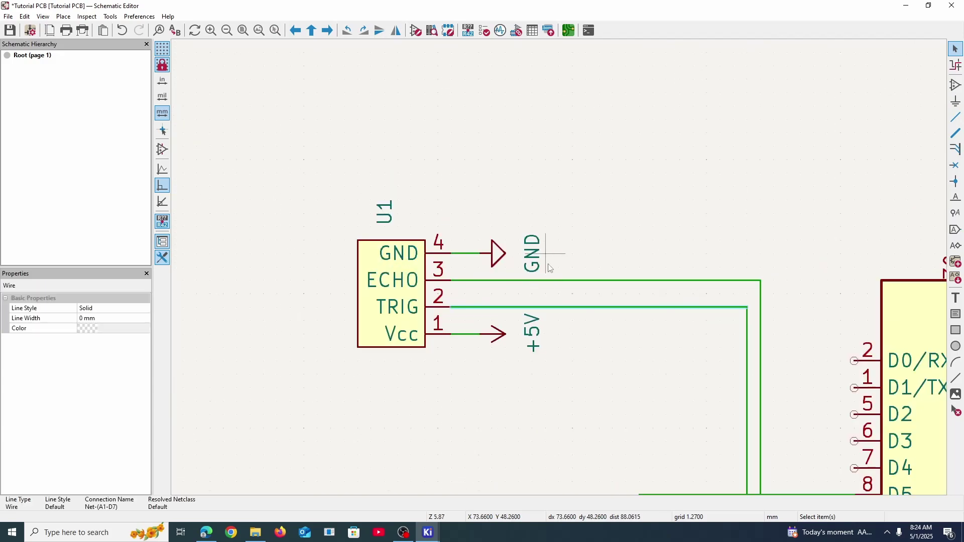
pyautogui.scroll(-3, 549, 268)
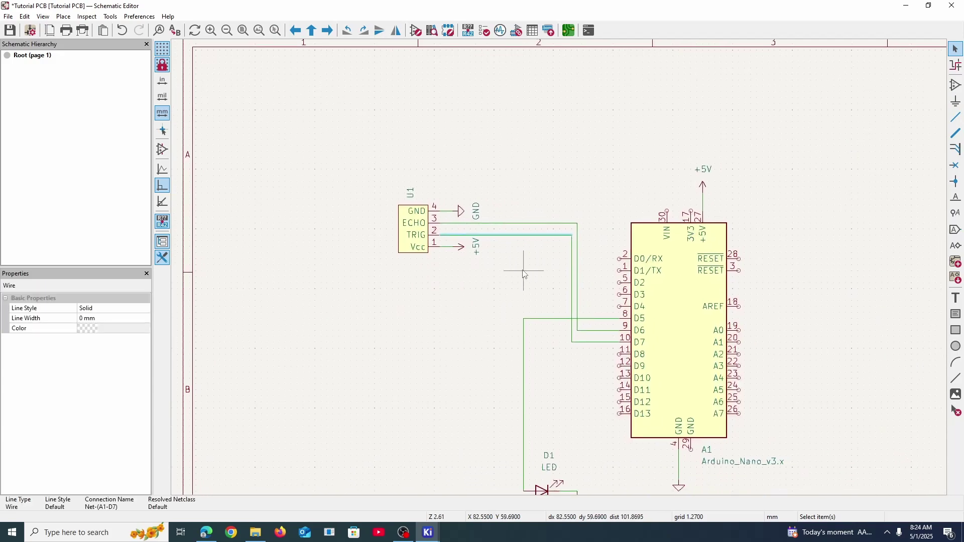
pyautogui.click(523, 274)
pyautogui.click(573, 301)
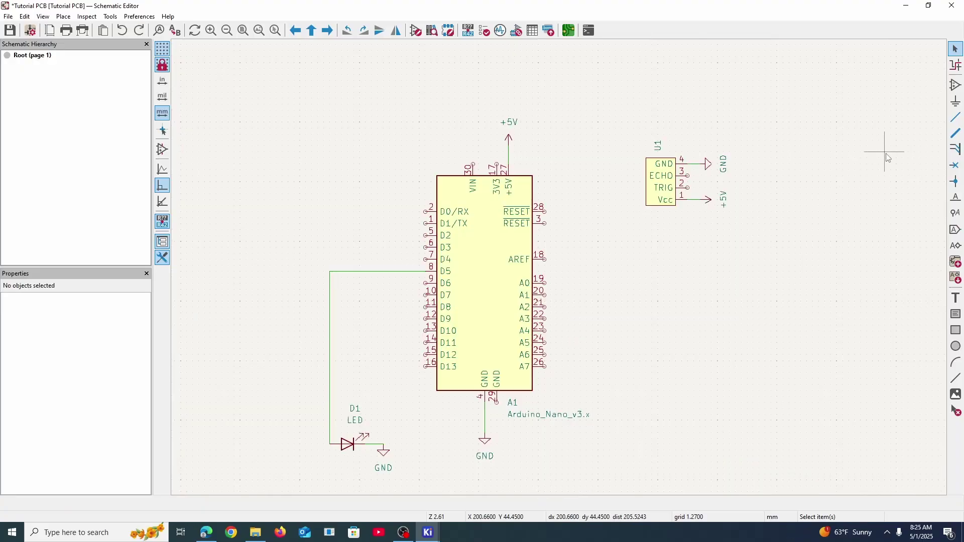
# Add a net label TRIG beside the sensor's TRIG pin, mirror it horizontally and wire pin 2 to it
pyautogui.click(960, 196)
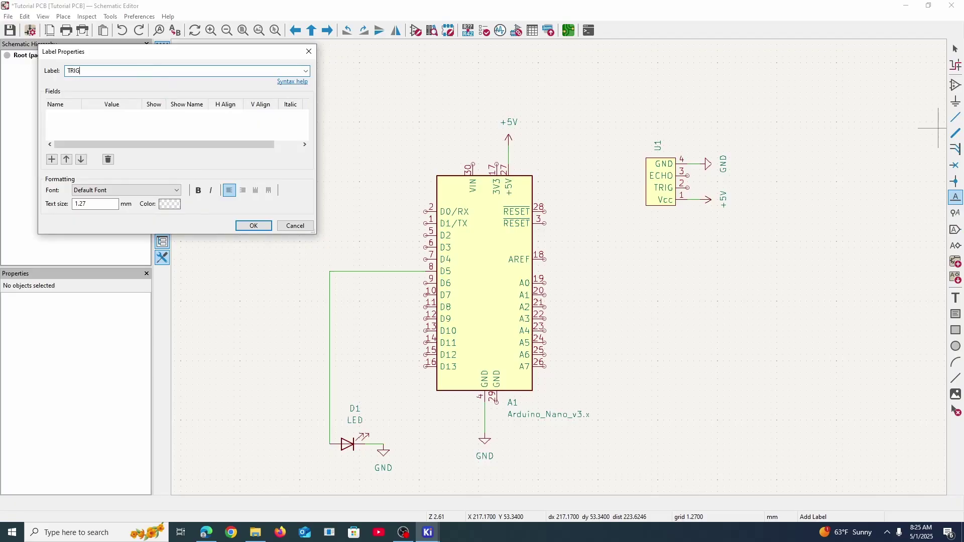
pyautogui.click(253, 225)
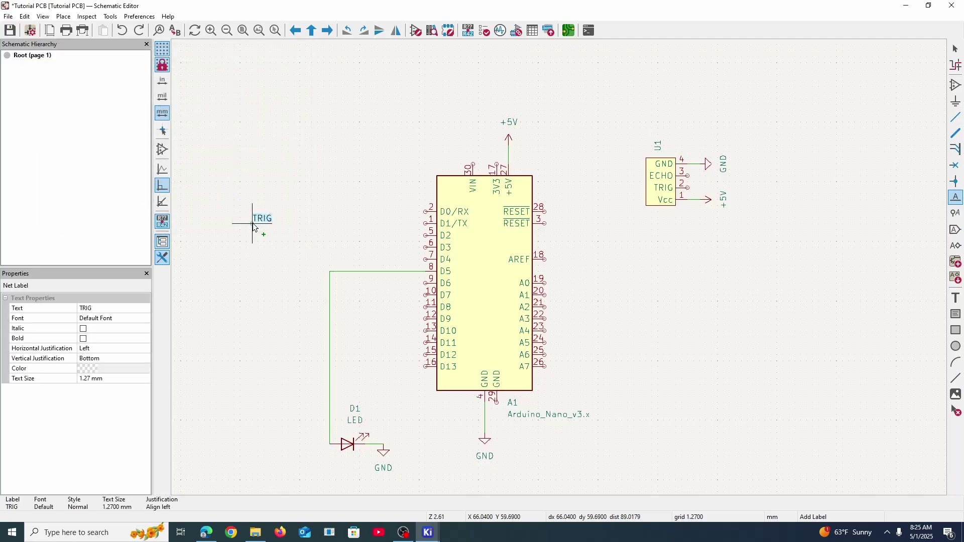
pyautogui.scroll(5, 559, 272)
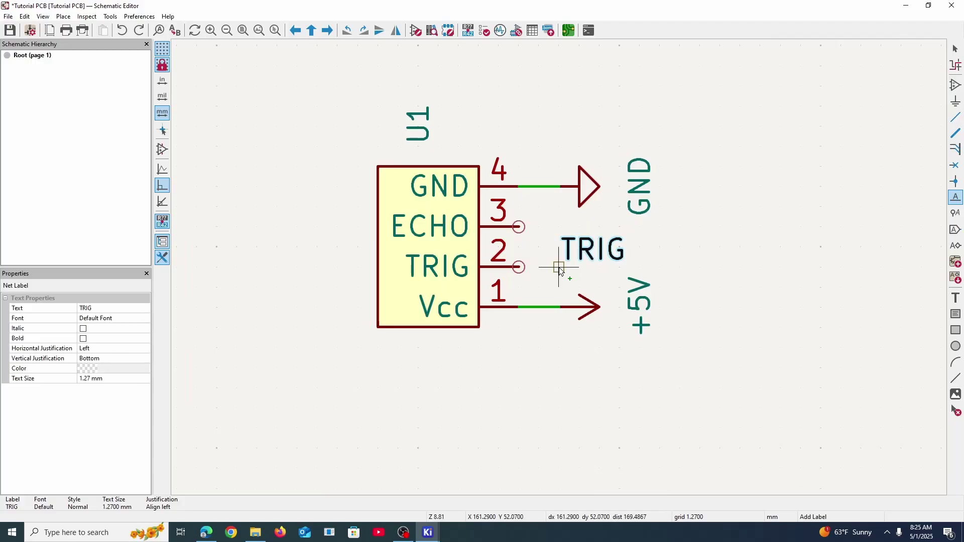
pyautogui.press('x')
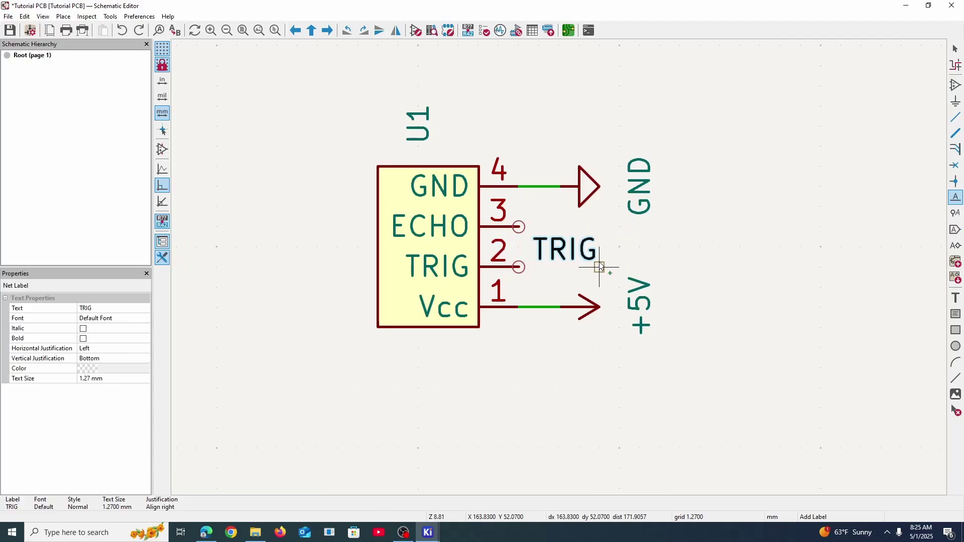
pyautogui.click(599, 266)
pyautogui.press('Escape')
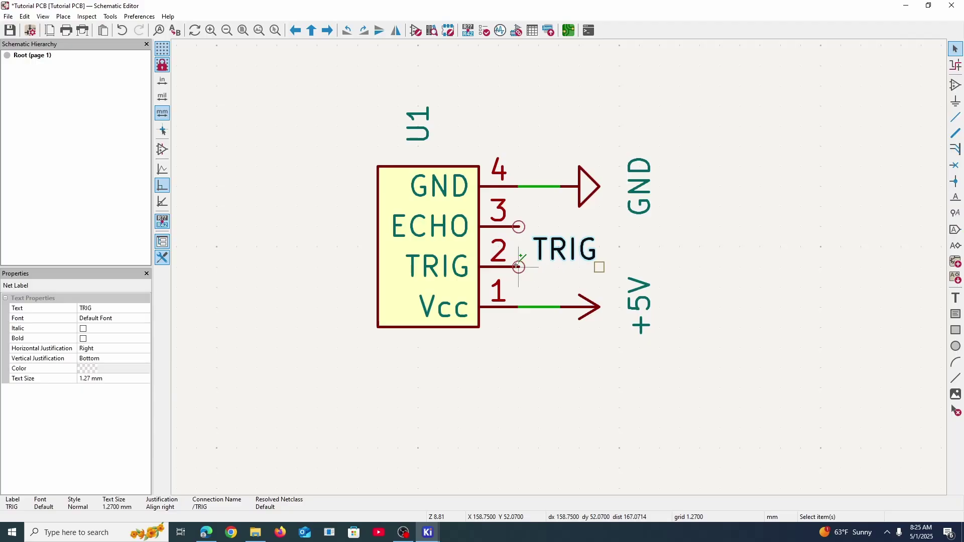
pyautogui.press('w')
pyautogui.click(599, 266)
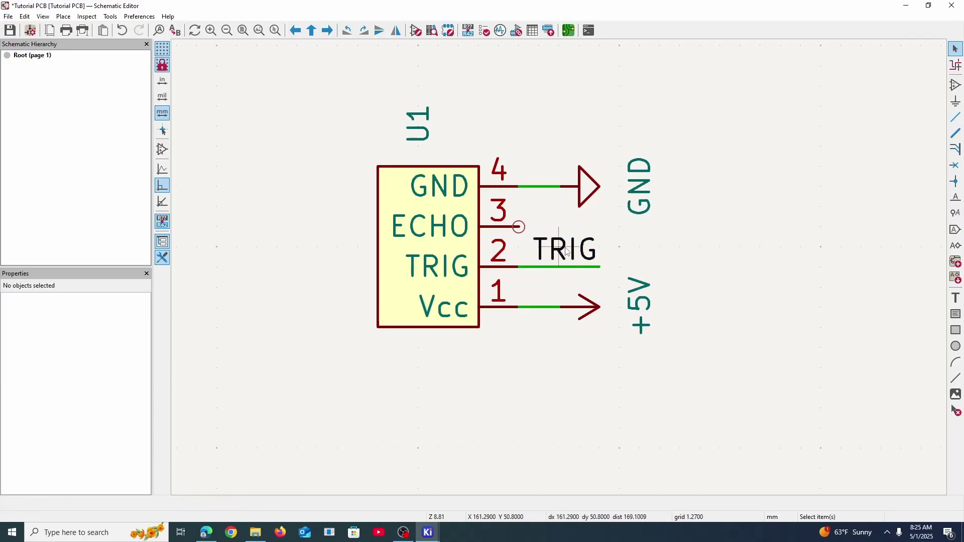
# Duplicate the TRIG label beside the Arduino's D6 pin and wire it to pin 9
pyautogui.click(566, 251)
pyautogui.scroll(-8, 566, 251)
pyautogui.scroll(5, 473, 208)
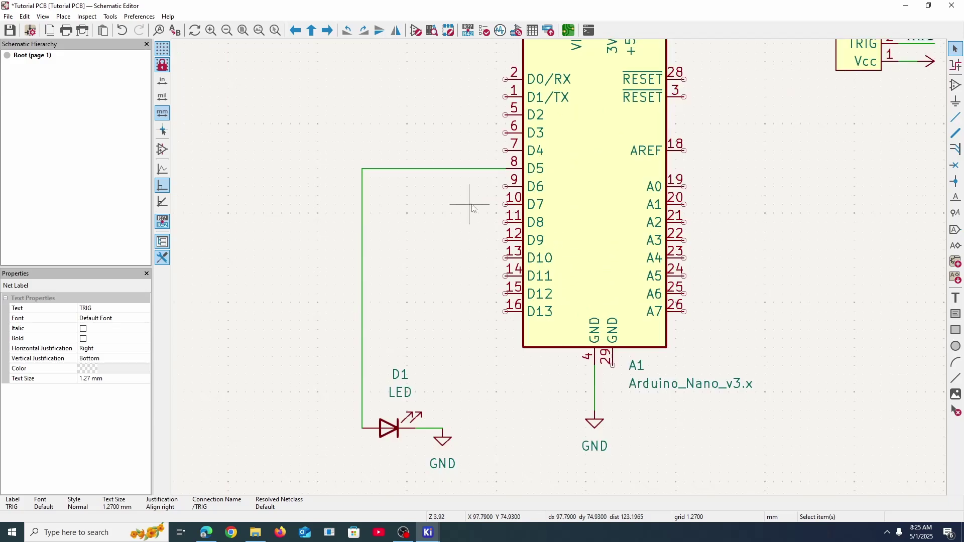
pyautogui.press('m')
pyautogui.scroll(2, 483, 177)
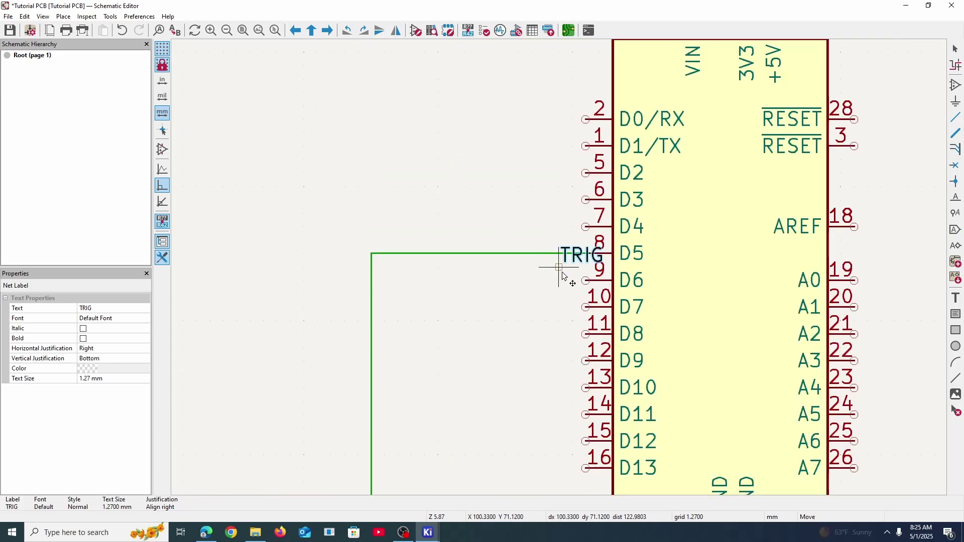
pyautogui.click(560, 294)
pyautogui.scroll(-4, 564, 273)
pyautogui.scroll(2, 589, 250)
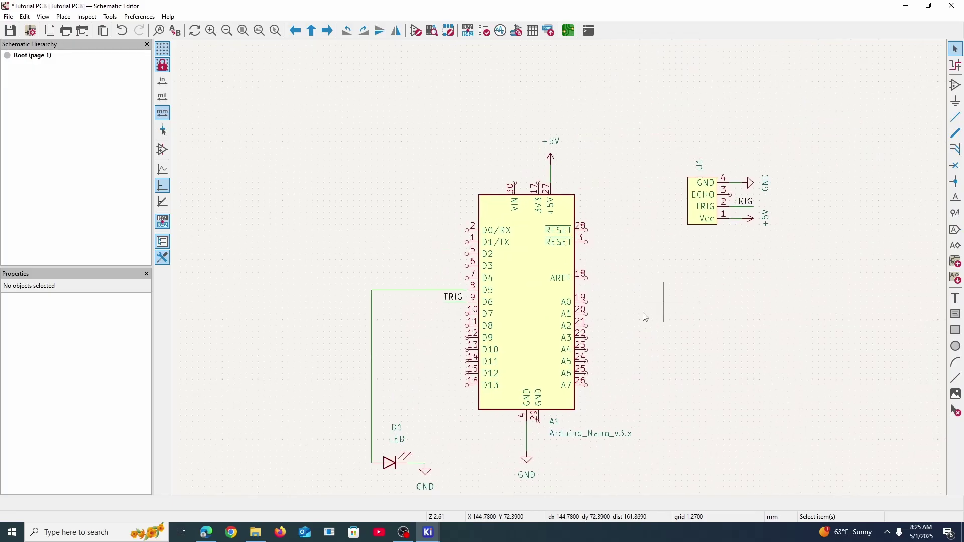
pyautogui.scroll(4, 568, 272)
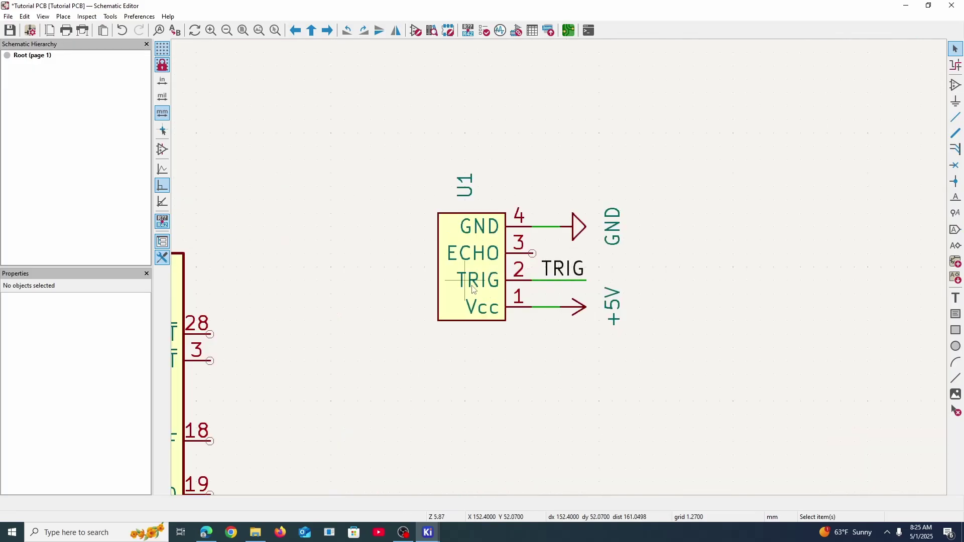
pyautogui.scroll(-4, 481, 281)
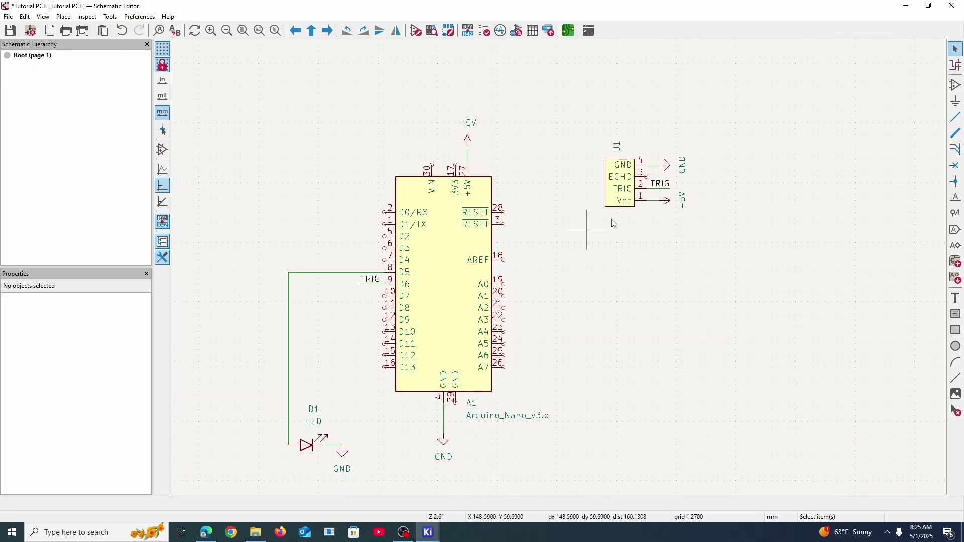
pyautogui.click(672, 190)
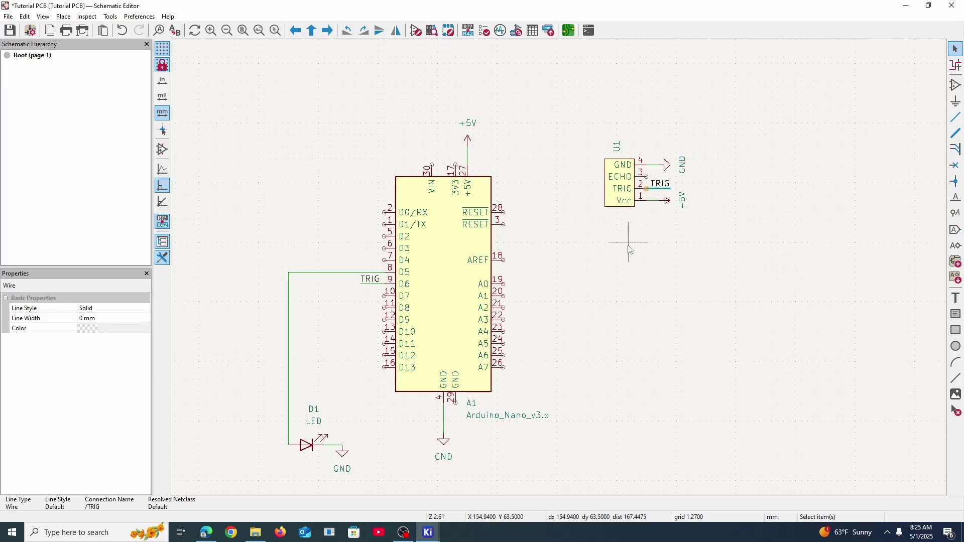
pyautogui.scroll(-4, 484, 282)
pyautogui.moveTo(544, 209); pyautogui.dragTo(589, 253)
pyautogui.scroll(8, 567, 240)
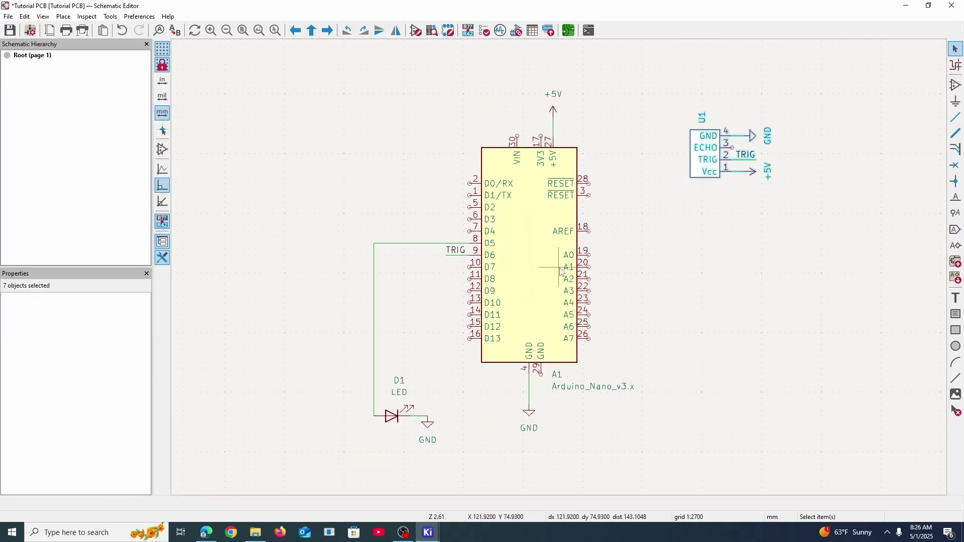
# Duplicate the sensor's TRIG label beside its ECHO pin, rename the copy ECHO and wire pin 3 to it
pyautogui.click(572, 239)
pyautogui.hotkey('ctrl', 'd')
pyautogui.click(589, 237)
pyautogui.write('e')
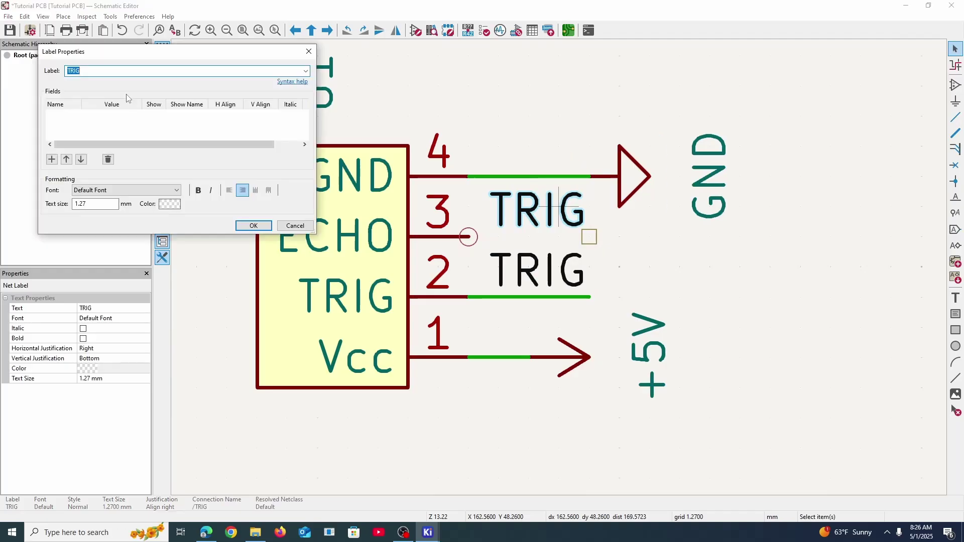
pyautogui.write('ECHO')
pyautogui.press('Return')
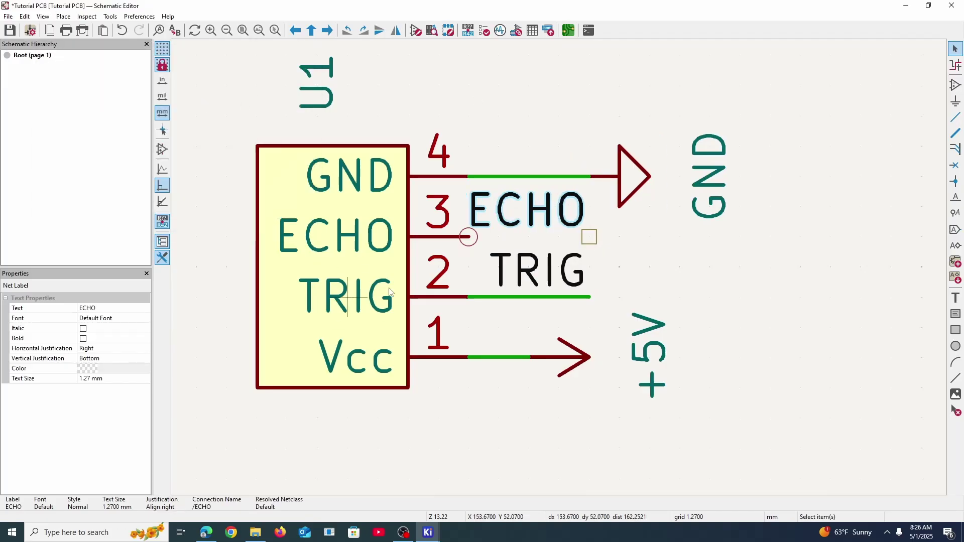
pyautogui.press('Escape')
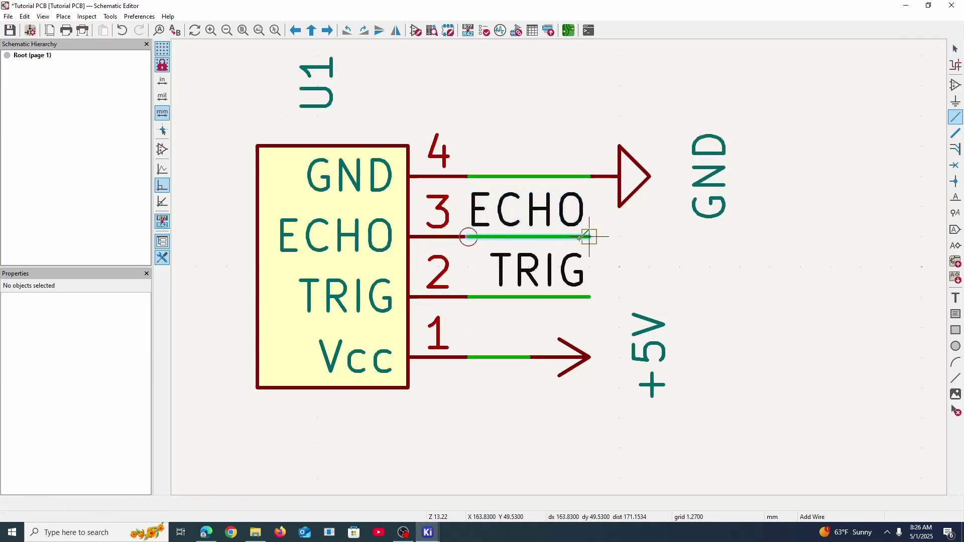
# Place a copy of the ECHO label beside the Arduino's D7 pin, mirror it horizontally and wire it to pin 10
pyautogui.press('m')
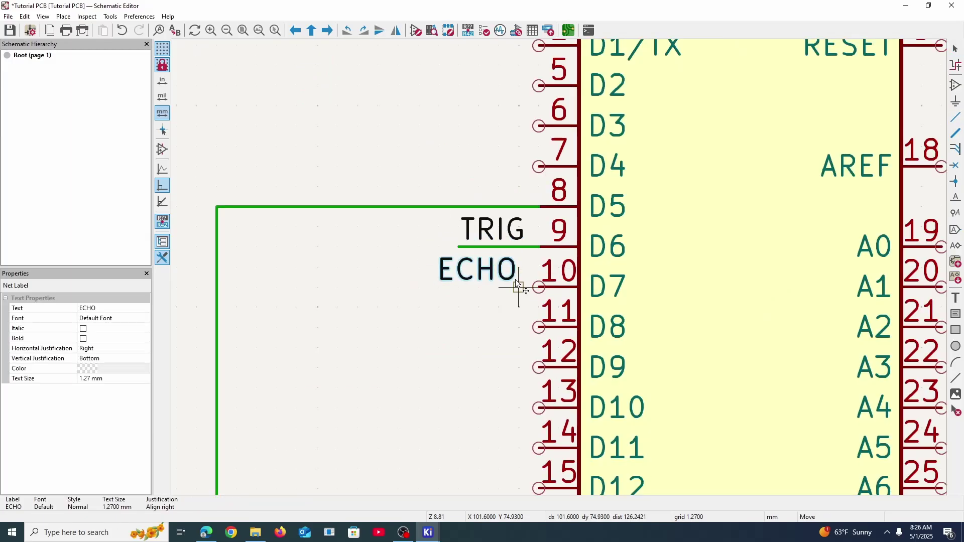
pyautogui.click(509, 286)
pyautogui.click(450, 286)
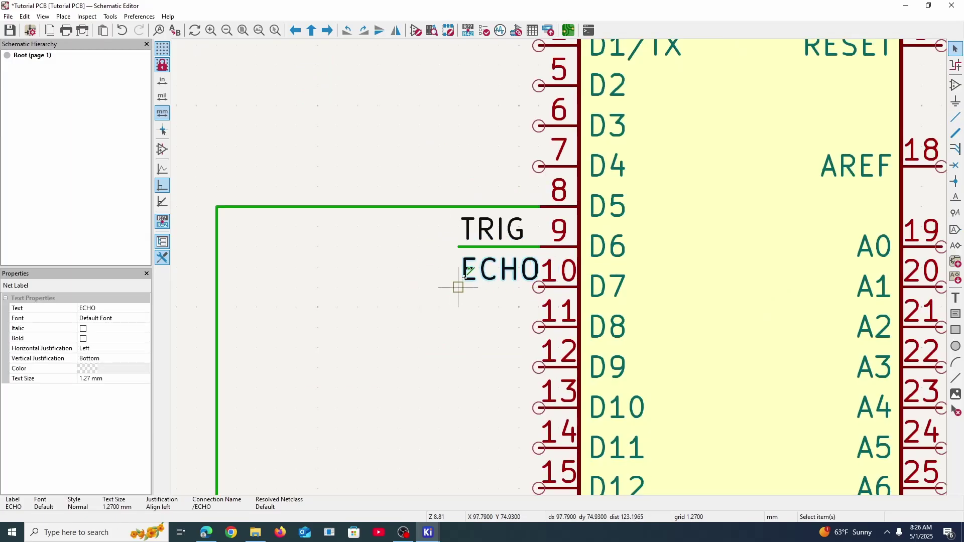
pyautogui.scroll(-5, 555, 263)
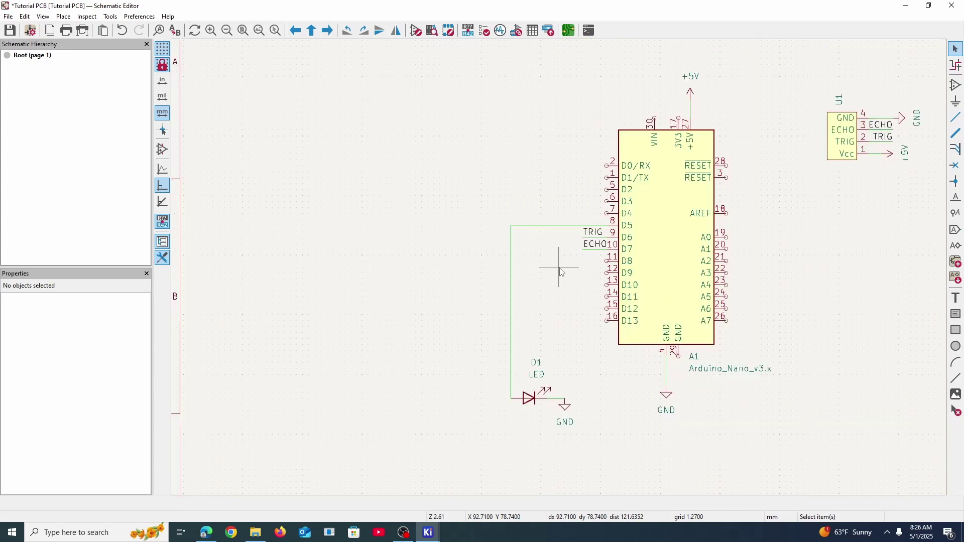
# Duplicate the whole circuit and place the copy below and to the right of the original on the sheet
pyautogui.hotkey('ctrl', 'a')
pyautogui.scroll(-2, 491, 216)
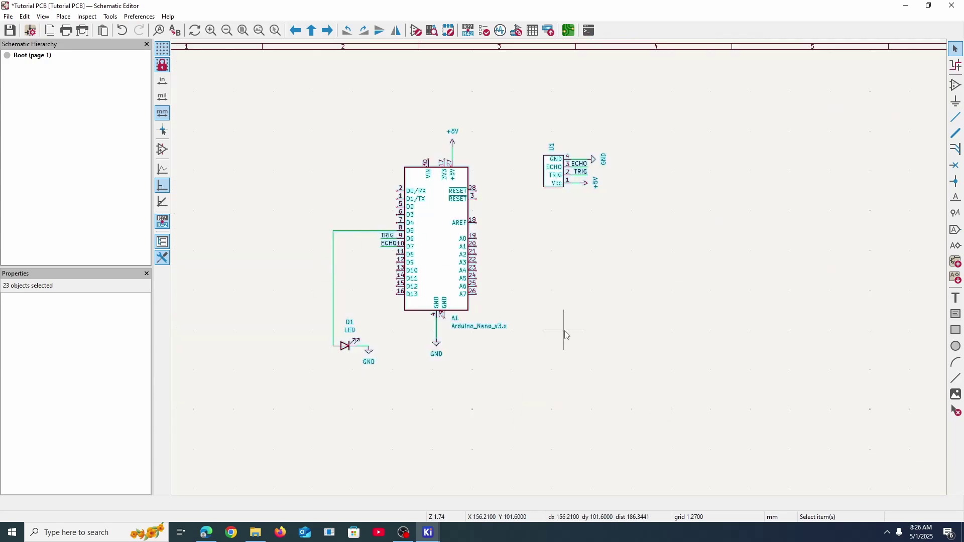
pyautogui.hotkey('ctrl', 'd')
pyautogui.click(415, 274)
pyautogui.scroll(2, 557, 191)
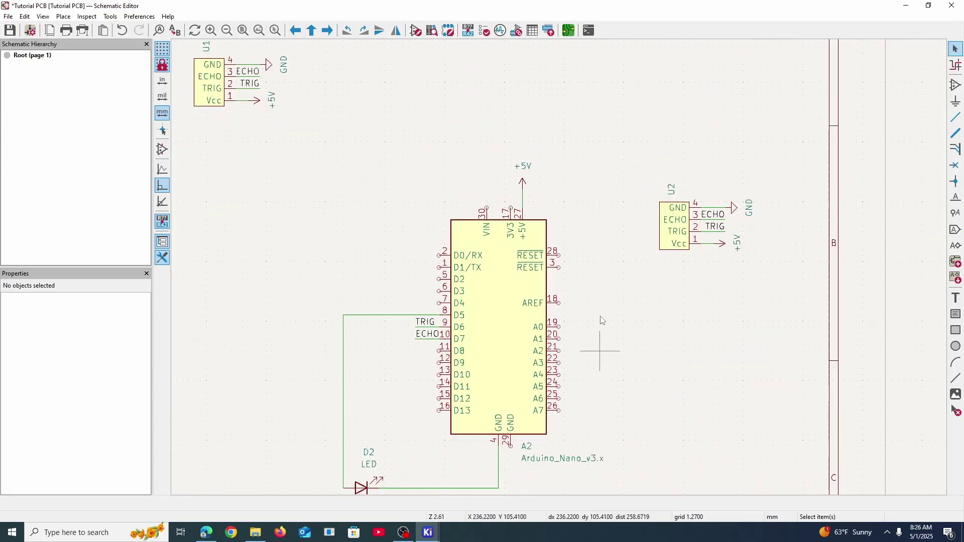
# In the copied circuit, replace the TRIG and ECHO labels with direct wires from the sensor to D6 and D7, and remove the power symbols
pyautogui.press('Delete')
pyautogui.click(385, 318)
pyautogui.click(386, 157)
pyautogui.click(743, 223)
pyautogui.click(696, 223)
pyautogui.click(385, 330)
pyautogui.click(356, 140)
pyautogui.click(714, 140)
pyautogui.click(696, 211)
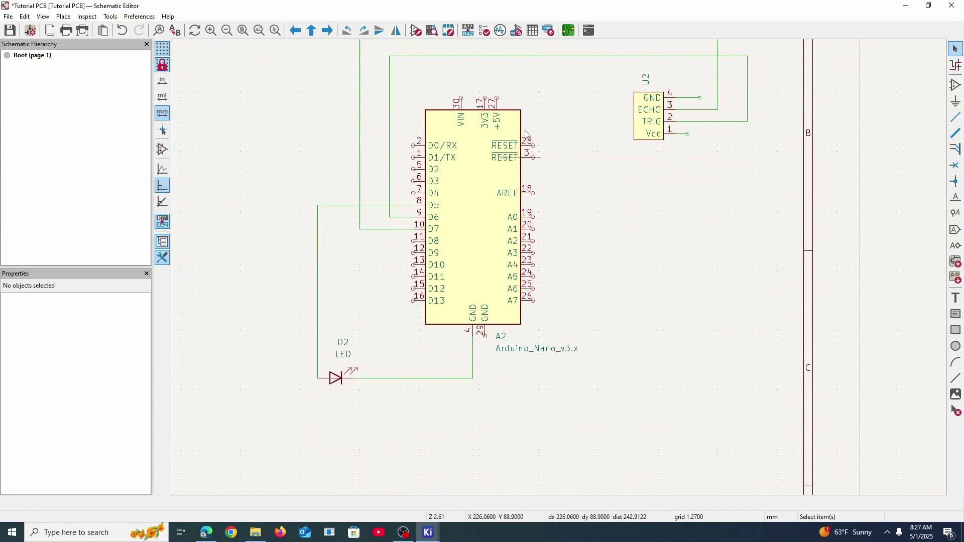
# In the copied circuit, wire the sensor's Vcc directly to the Arduino's +5V pin and its GND to pin 29
pyautogui.click(691, 213)
pyautogui.click(608, 249)
pyautogui.click(501, 177)
pyautogui.click(703, 177)
pyautogui.click(489, 416)
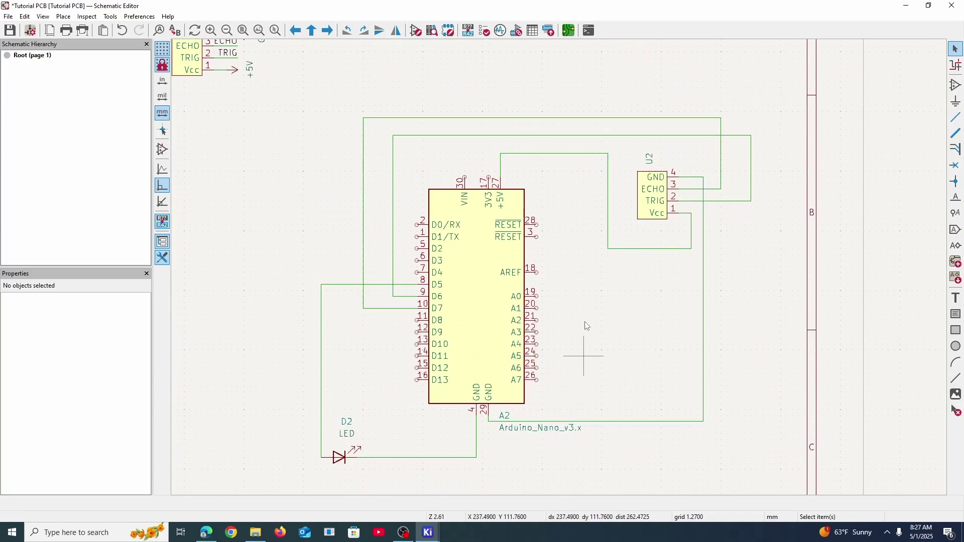
# Compare the directly wired copy with the original circuit that uses net labels and power symbols
pyautogui.scroll(-2, 616, 264)
pyautogui.scroll(2, 559, 267)
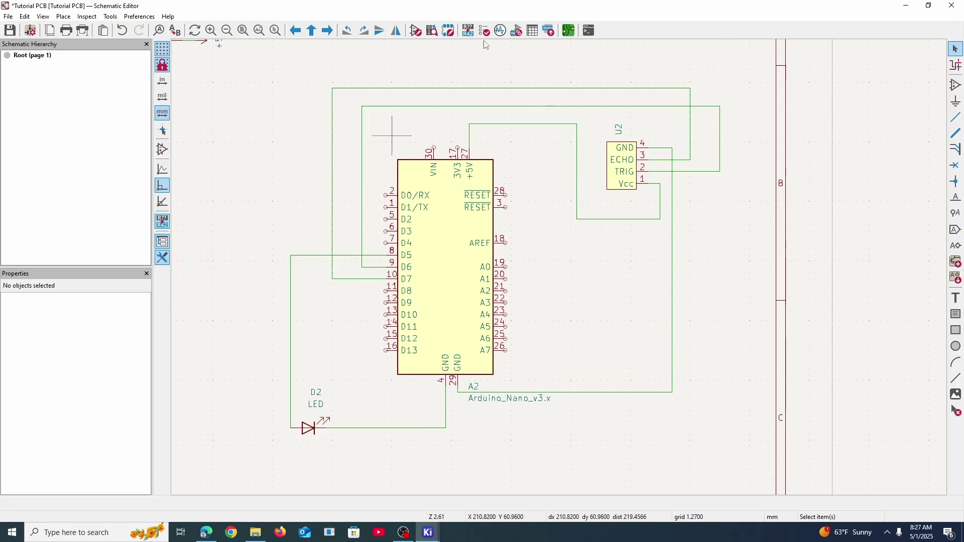
pyautogui.scroll(-1, 560, 301)
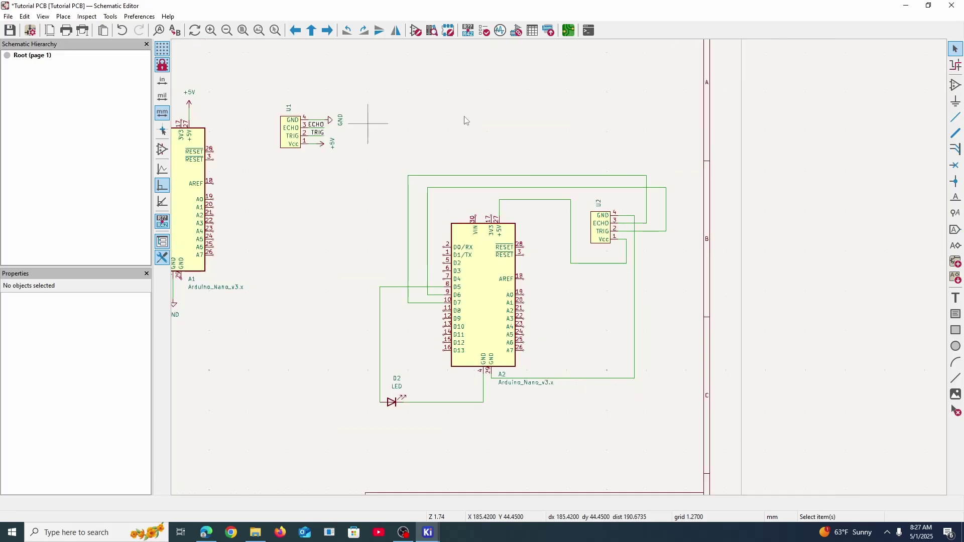
pyautogui.scroll(1, 483, 247)
pyautogui.scroll(-1, 432, 165)
pyautogui.scroll(1, 609, 237)
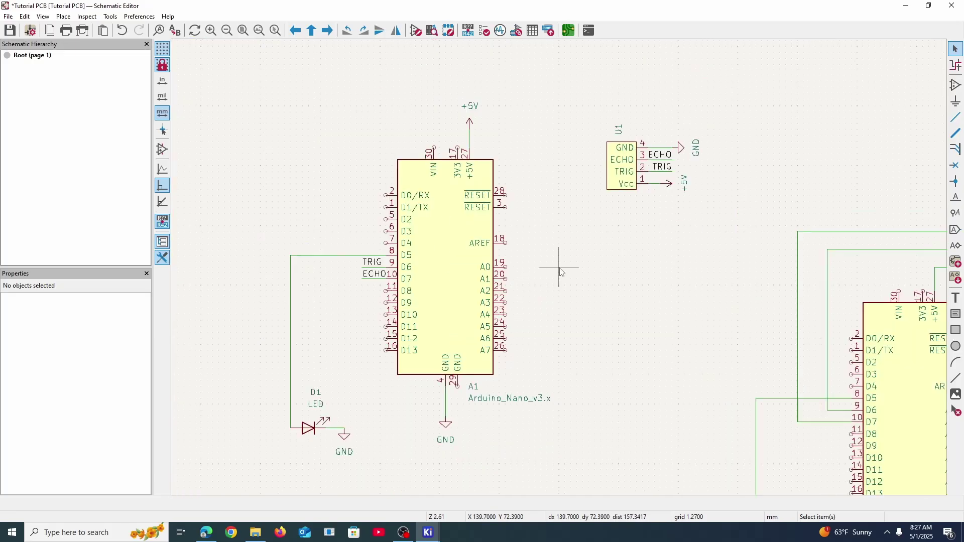
pyautogui.moveTo(560, 271); pyautogui.dragTo(645, 233, button='middle')
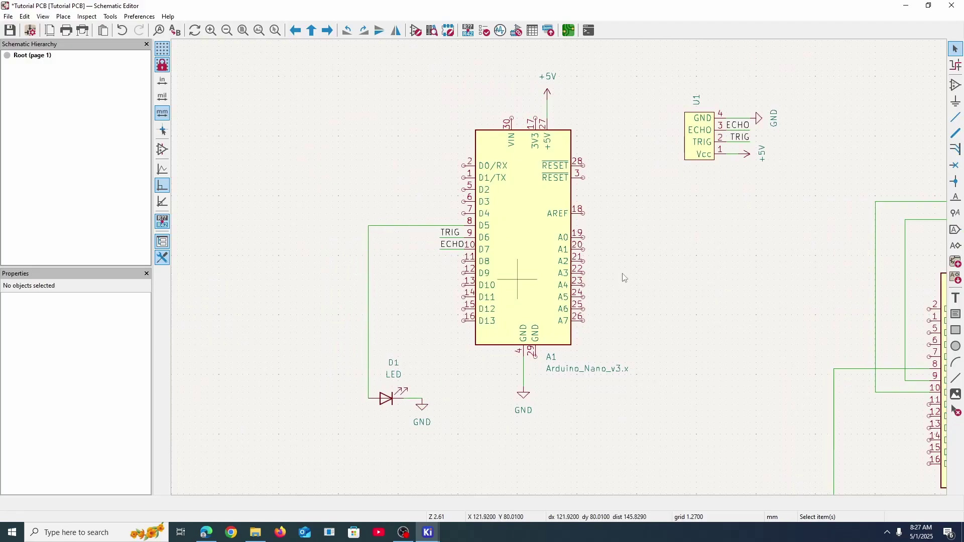
pyautogui.scroll(-2, 624, 277)
pyautogui.moveTo(554, 264); pyautogui.dragTo(376, 259, button='middle')
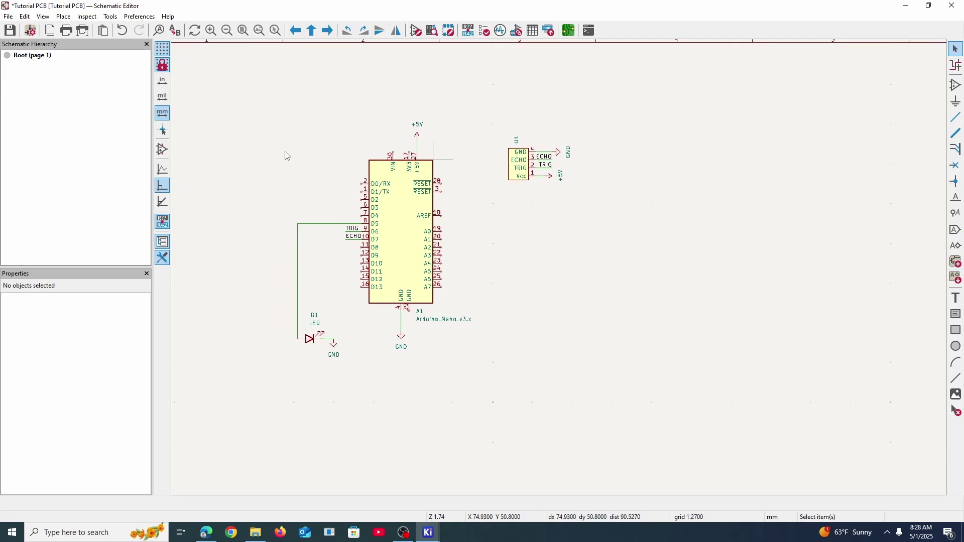
# Switch from the schematic to the PCB Editor and look over the empty board sheet
pyautogui.click(575, 36)
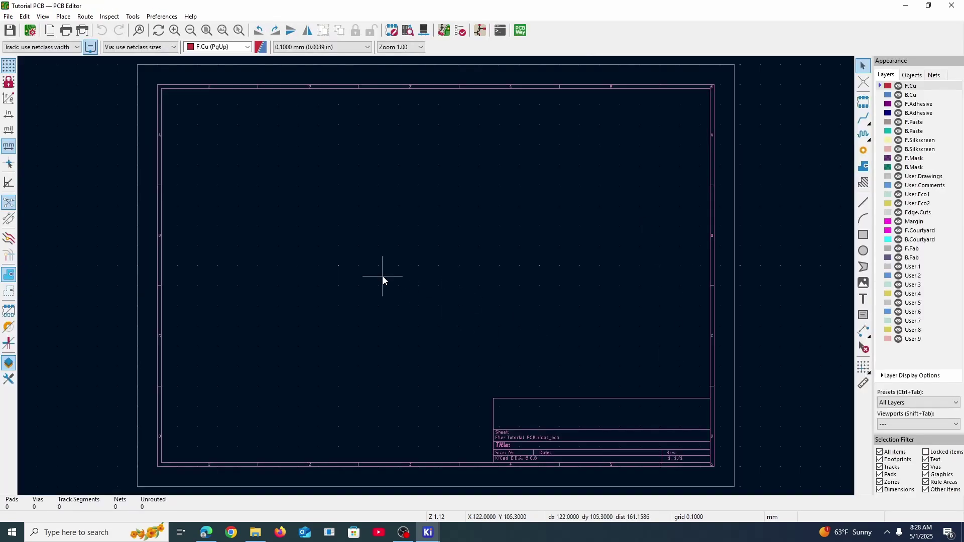
pyautogui.scroll(1, 324, 233)
pyautogui.scroll(-2, 438, 277)
pyautogui.scroll(1, 445, 279)
pyautogui.scroll(-1, 467, 281)
pyautogui.scroll(1, 639, 303)
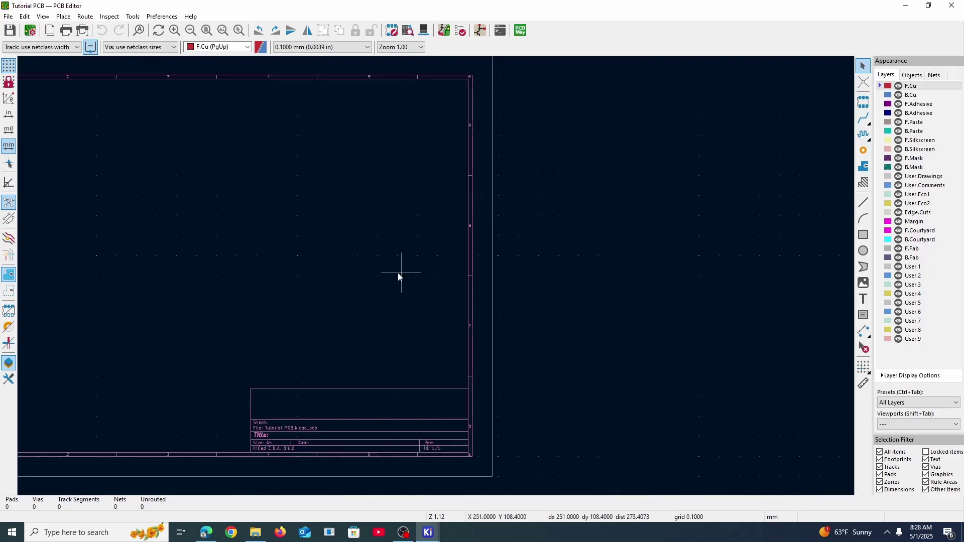
pyautogui.scroll(1, 271, 280)
pyautogui.scroll(1, 396, 303)
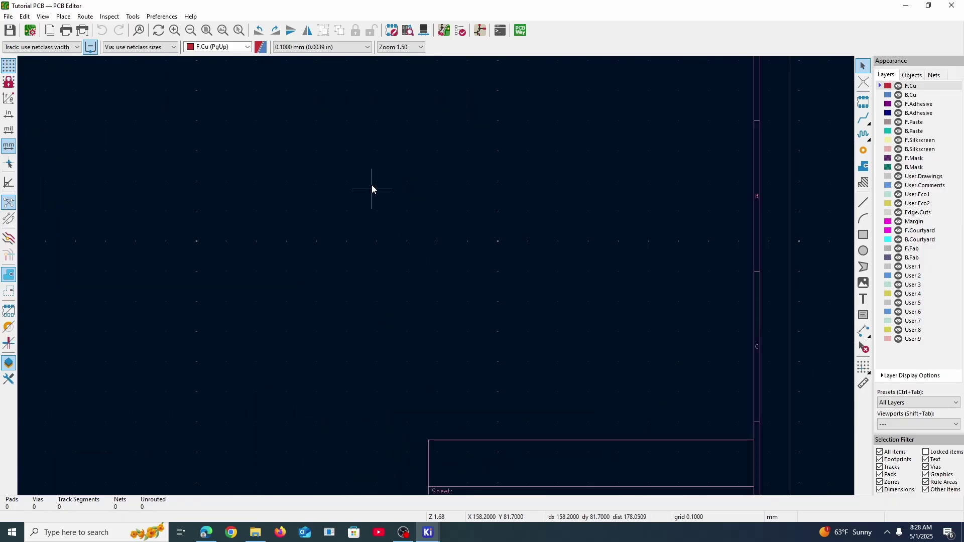
# Update the PCB from the schematic and place the Arduino Nano footprint on the board sheet
pyautogui.click(442, 31)
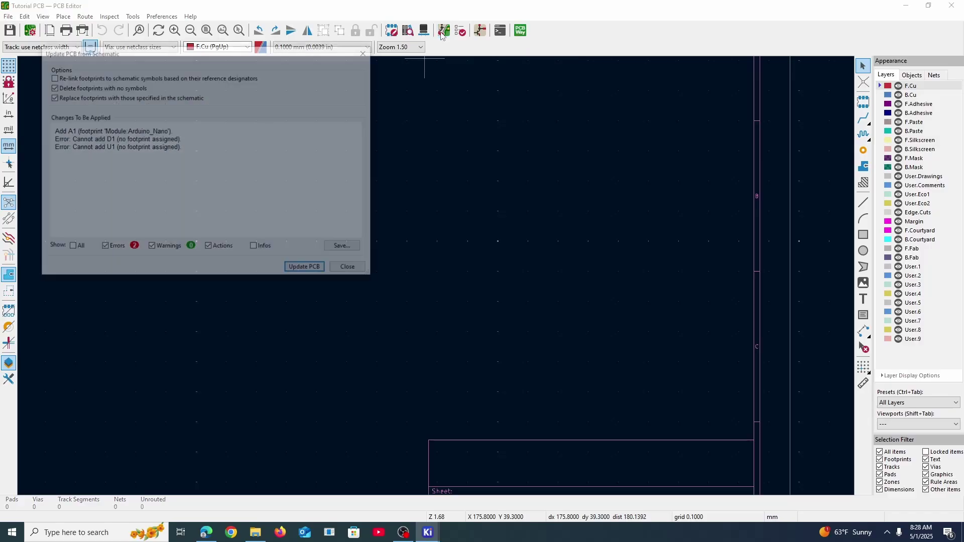
pyautogui.click(306, 270)
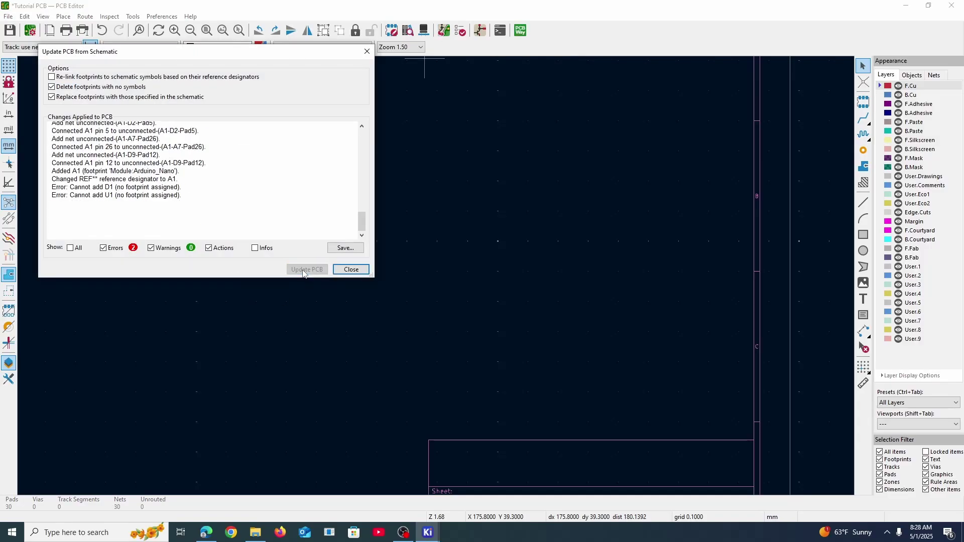
pyautogui.click(338, 271)
pyautogui.click(349, 249)
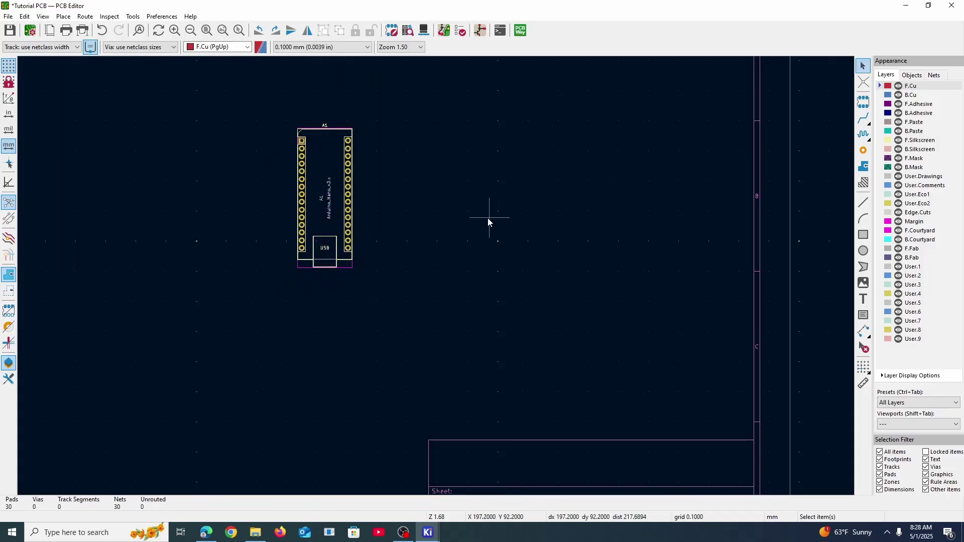
pyautogui.moveTo(401, 190); pyautogui.dragTo(561, 244, button='middle')
pyautogui.moveTo(488, 235); pyautogui.dragTo(484, 195)
pyautogui.press('Escape')
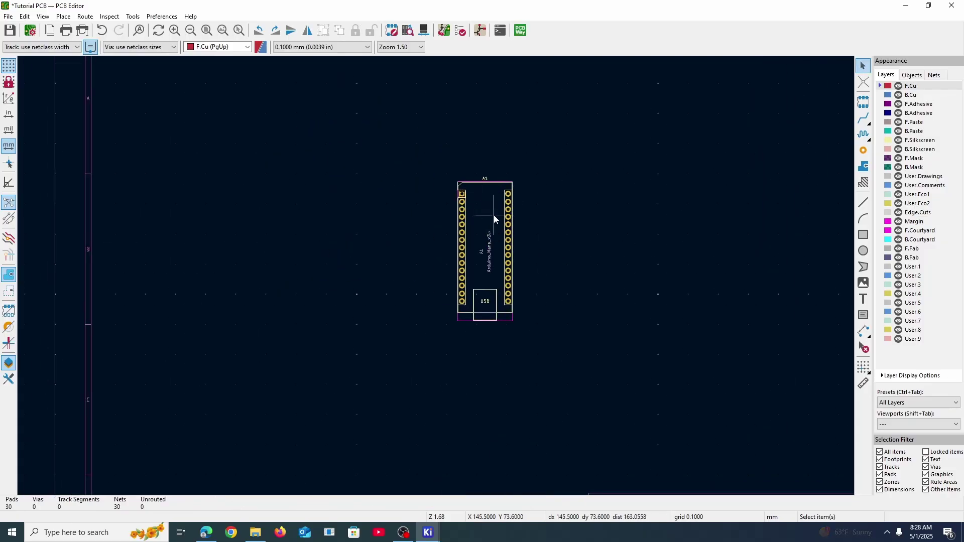
pyautogui.click(476, 196)
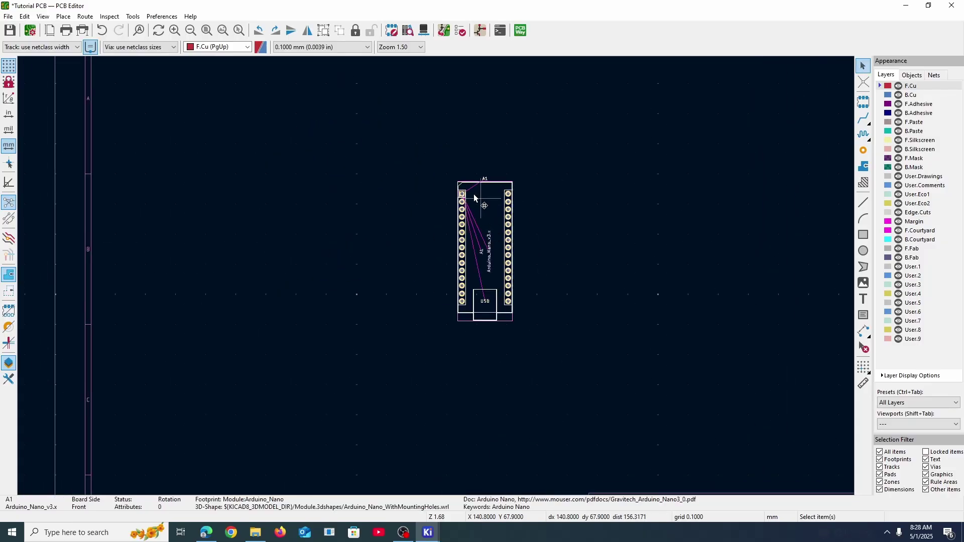
# Return to the schematic and check the footprint assigned to the Arduino Nano, the LED and the ultrasonic sensor in their symbol properties
pyautogui.click(480, 30)
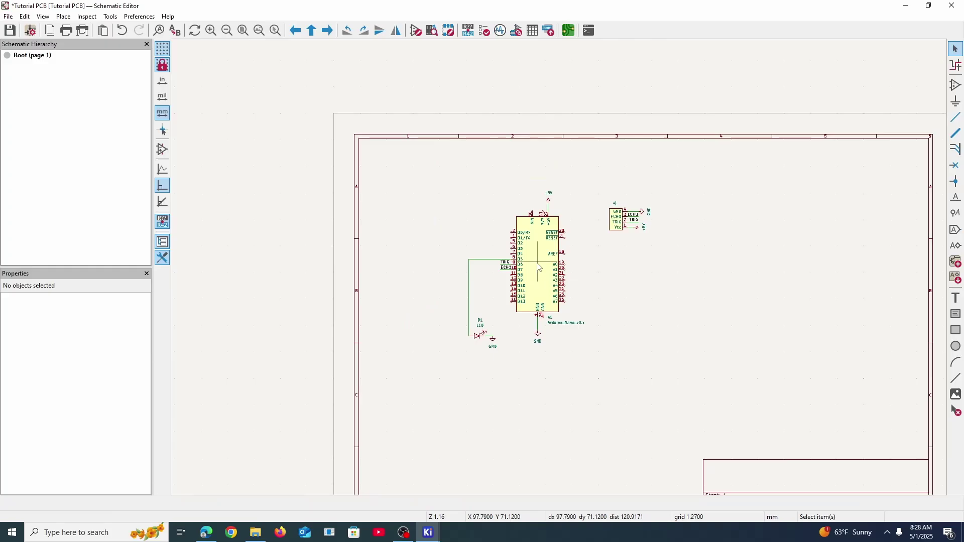
pyautogui.scroll(2, 539, 261)
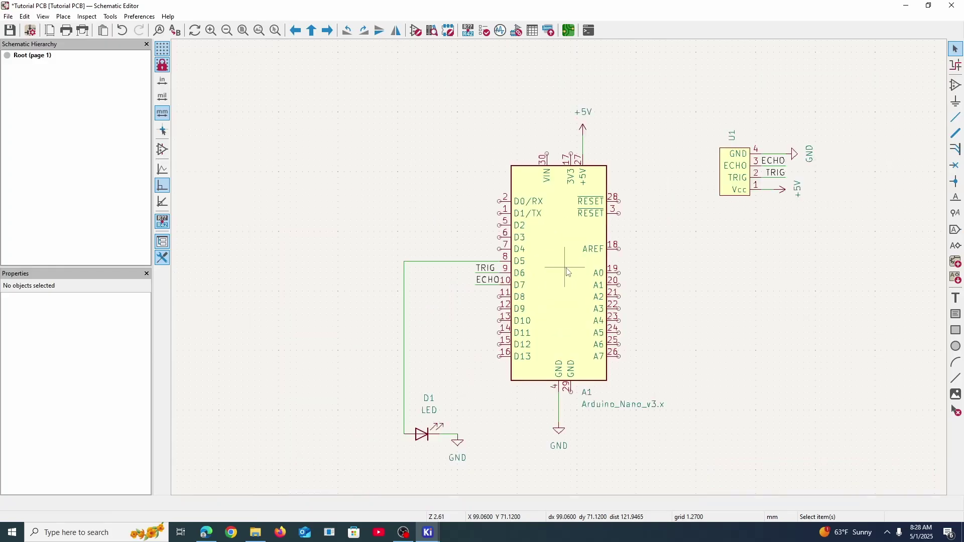
pyautogui.doubleClick(565, 267)
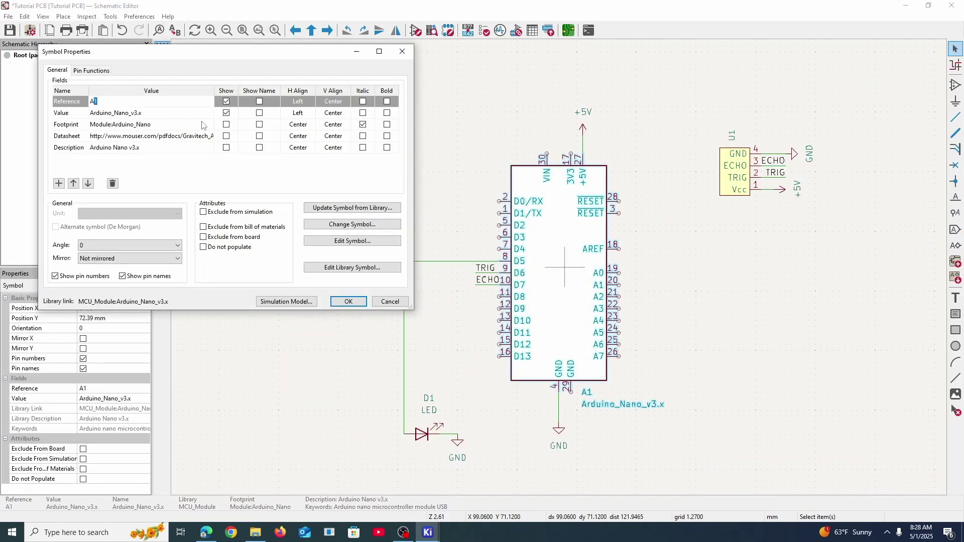
pyautogui.click(402, 51)
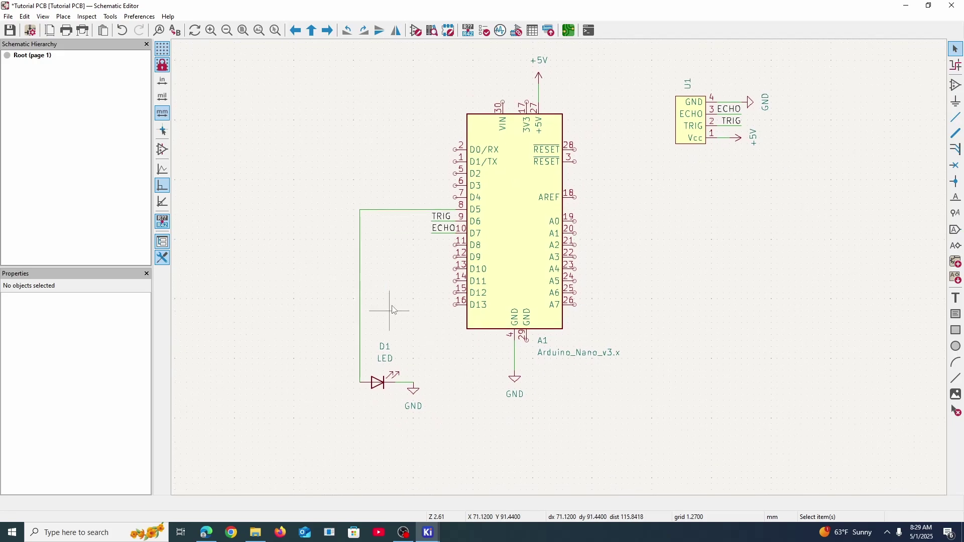
pyautogui.doubleClick(387, 369)
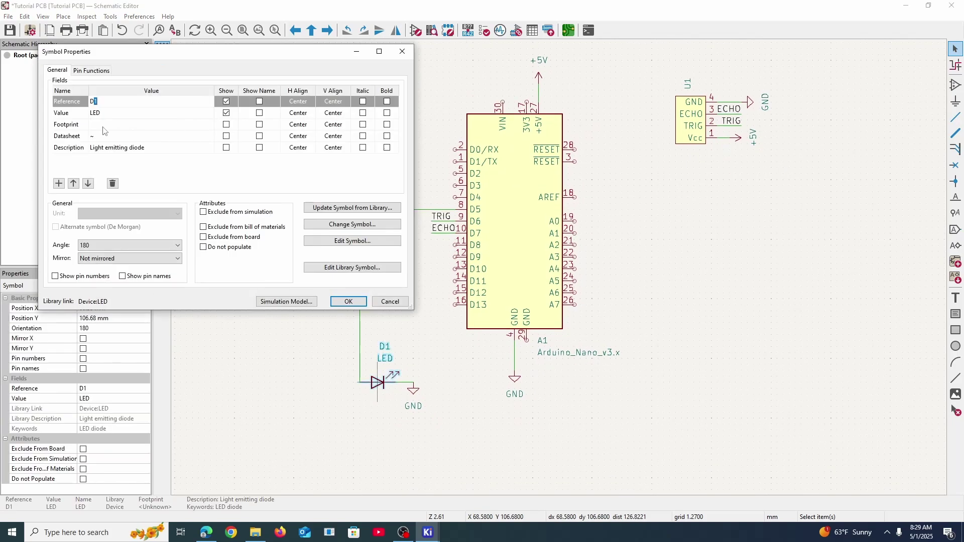
pyautogui.click(402, 52)
pyautogui.doubleClick(683, 132)
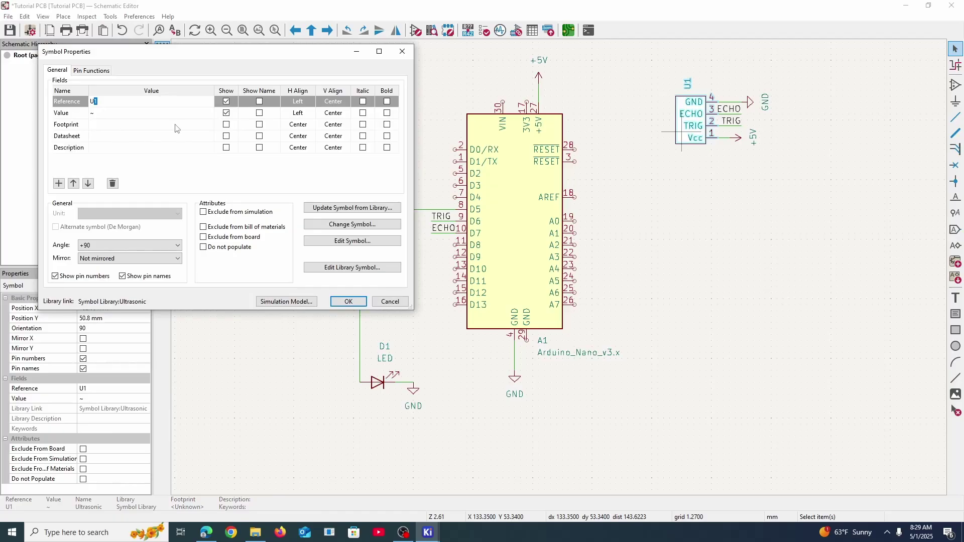
pyautogui.press('Escape')
# Open the footprint chooser from the LED's symbol properties and search it for LED
pyautogui.doubleClick(377, 384)
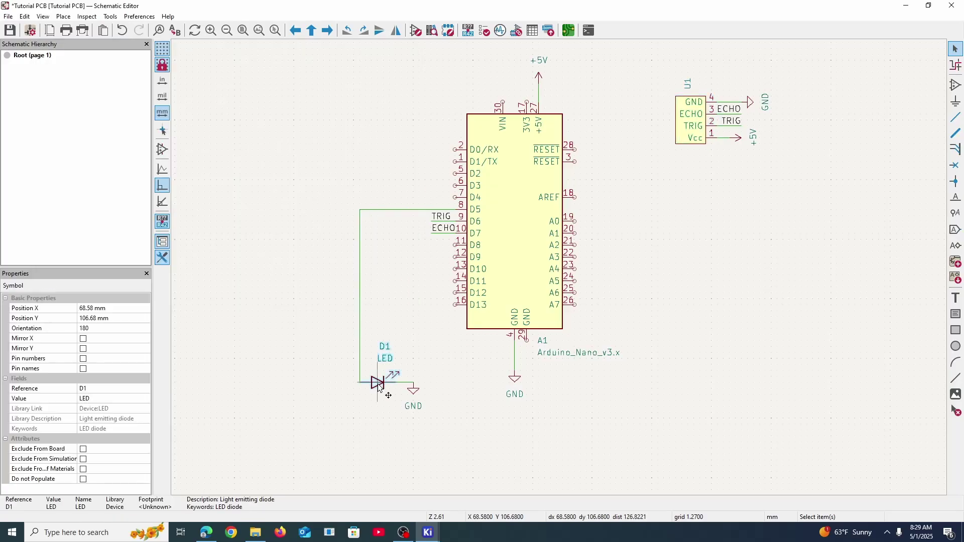
pyautogui.click(191, 125)
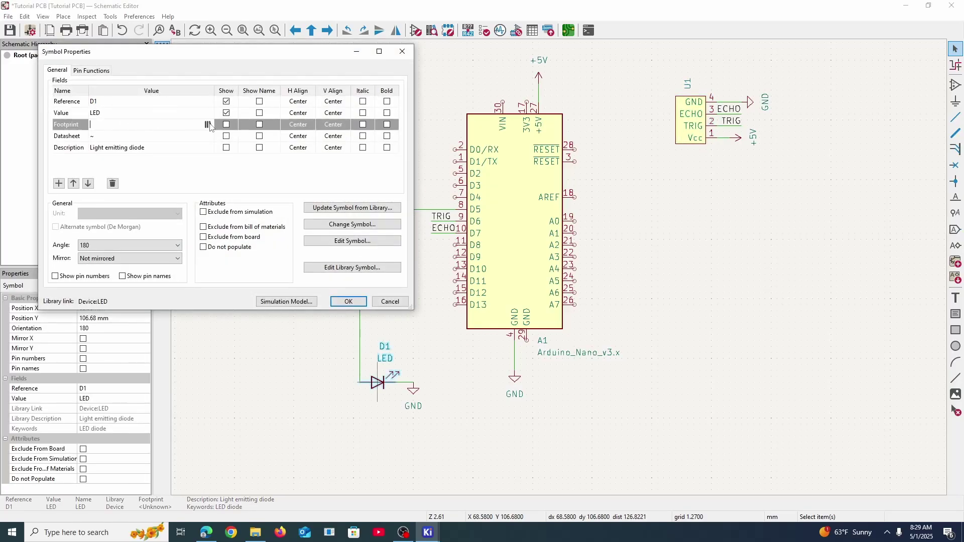
pyautogui.click(208, 125)
pyautogui.write('LE')
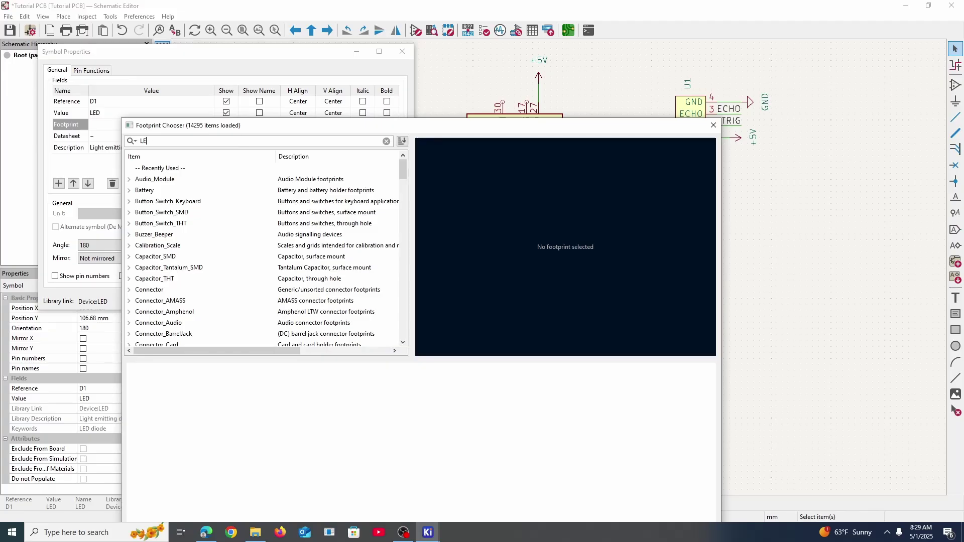
pyautogui.write('D')
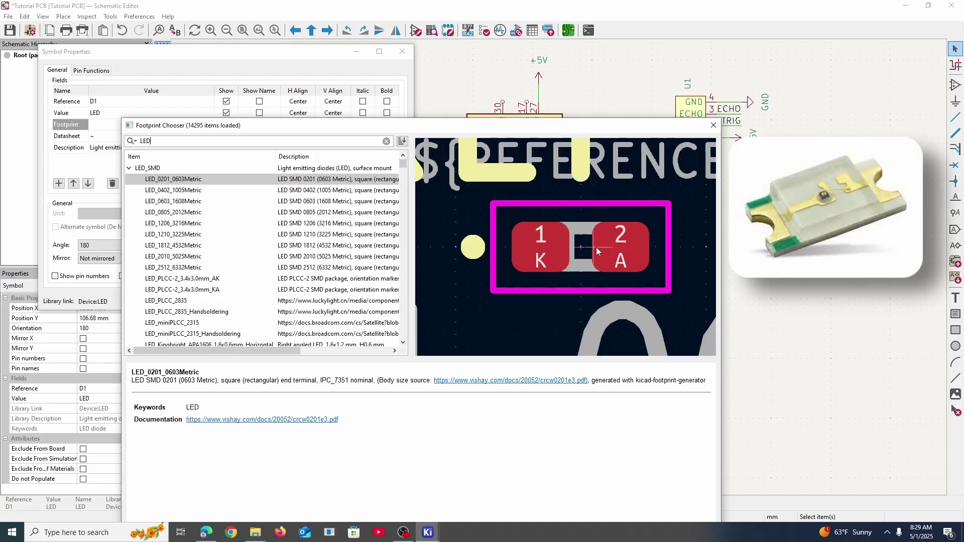
# Compare surface-mount and through-hole LED footprints and assign LED_D4.0mm from the LED_THT library to the LED
pyautogui.scroll(-1, 235, 277)
pyautogui.scroll(-5, 234, 278)
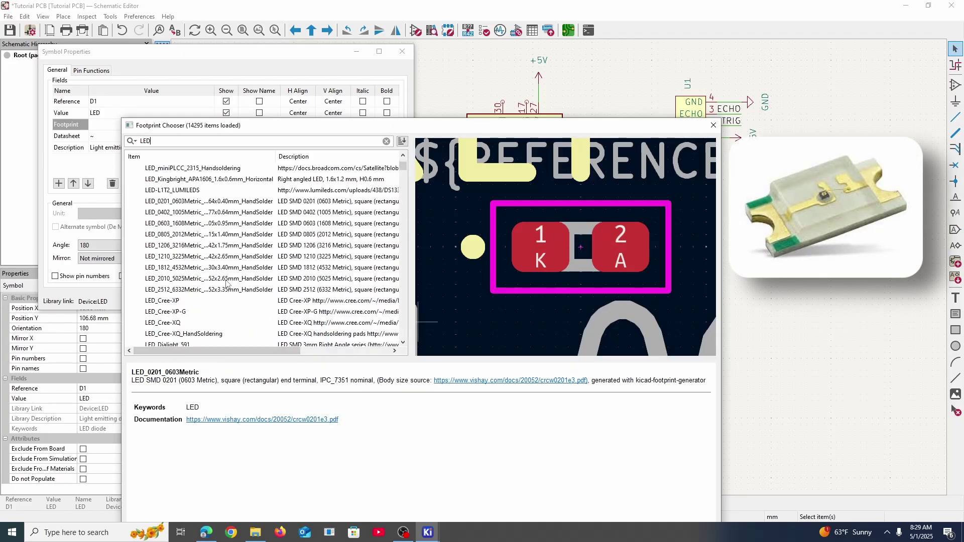
pyautogui.click(279, 319)
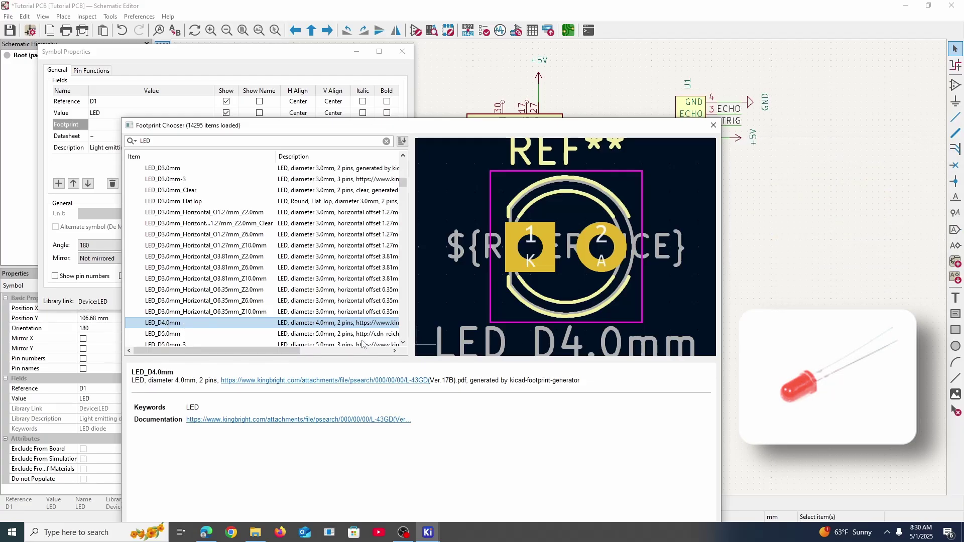
pyautogui.moveTo(463, 126); pyautogui.dragTo(512, 58)
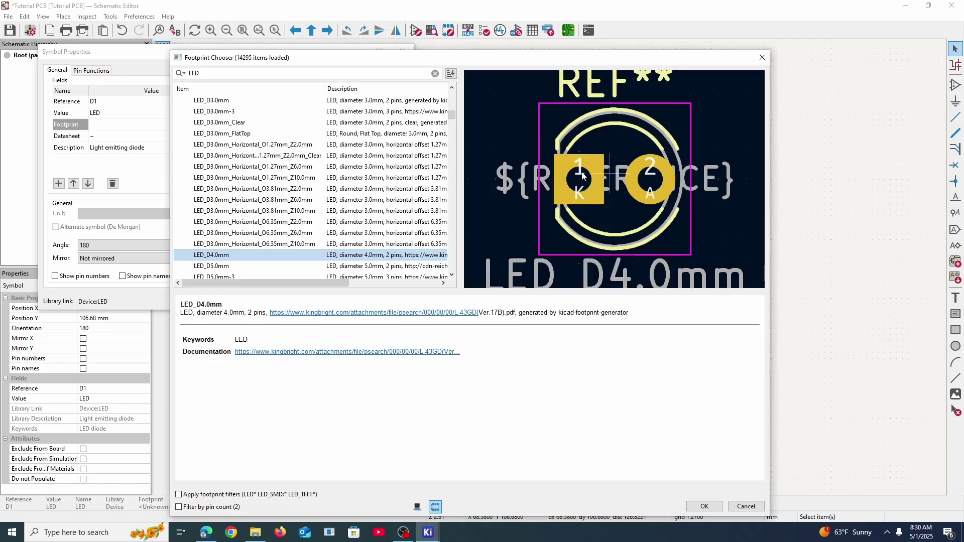
pyautogui.click(703, 510)
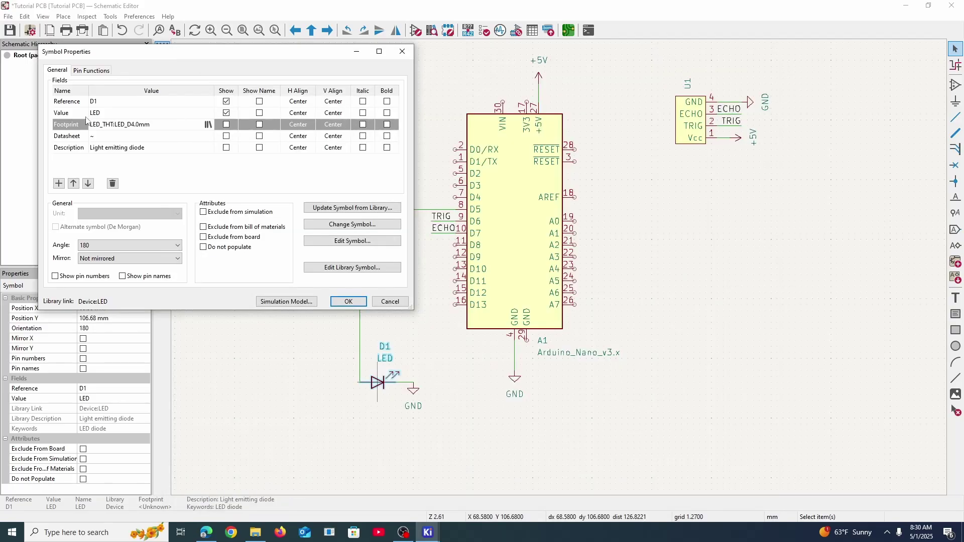
pyautogui.click(348, 301)
# Switch to the PCB Editor and update the board from the schematic to add the LED's footprint
pyautogui.click(568, 30)
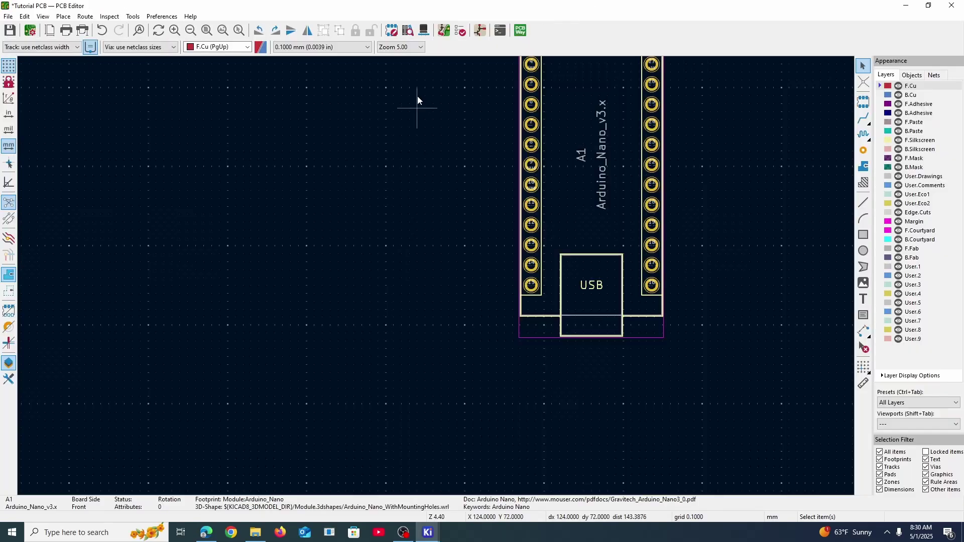
pyautogui.click(444, 30)
pyautogui.click(306, 269)
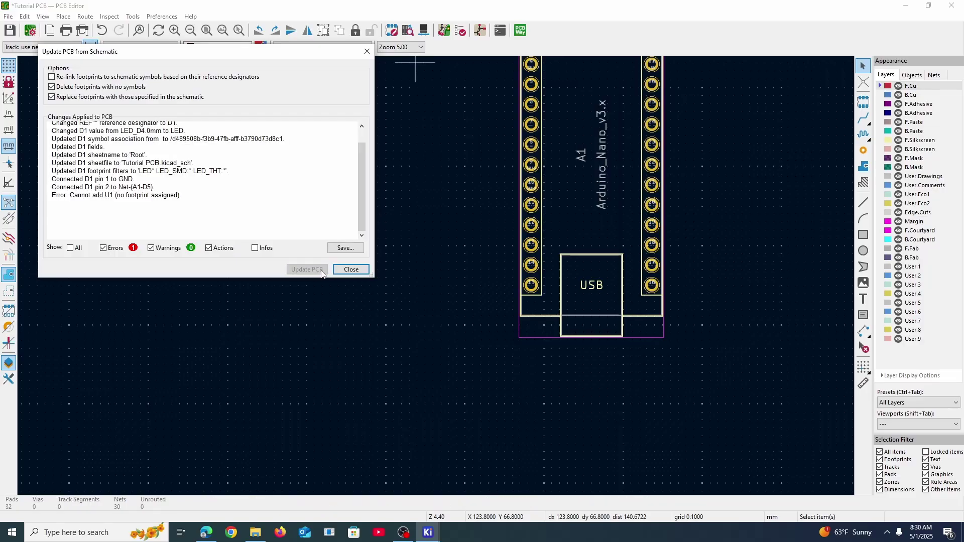
pyautogui.click(343, 269)
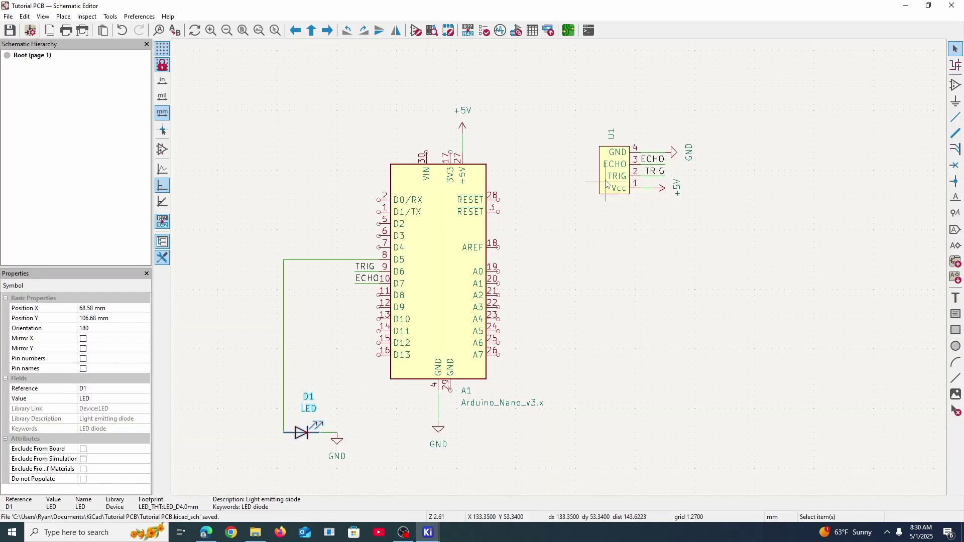
# Open the Footprint Editor from the project window and create a project-level library named Footprint Library
pyautogui.doubleClick(606, 185)
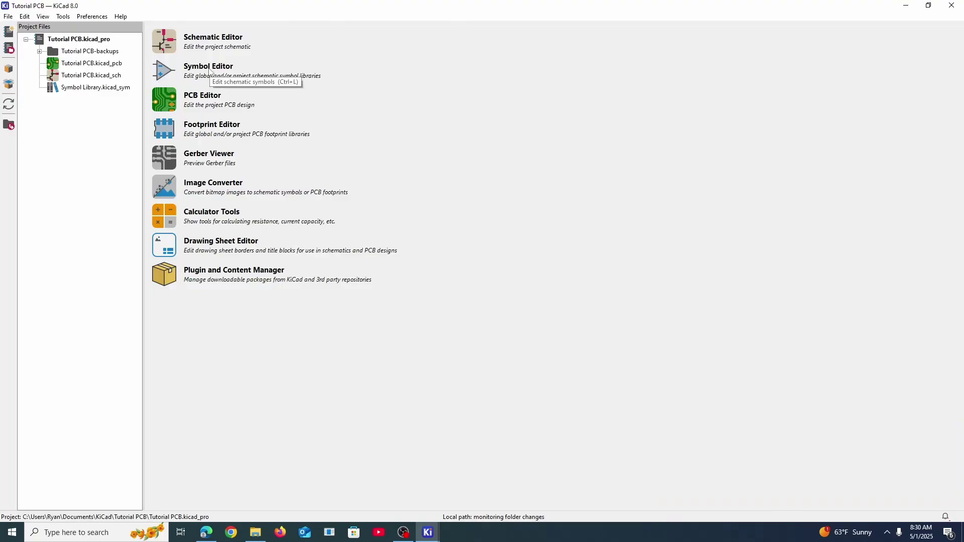
pyautogui.click(168, 136)
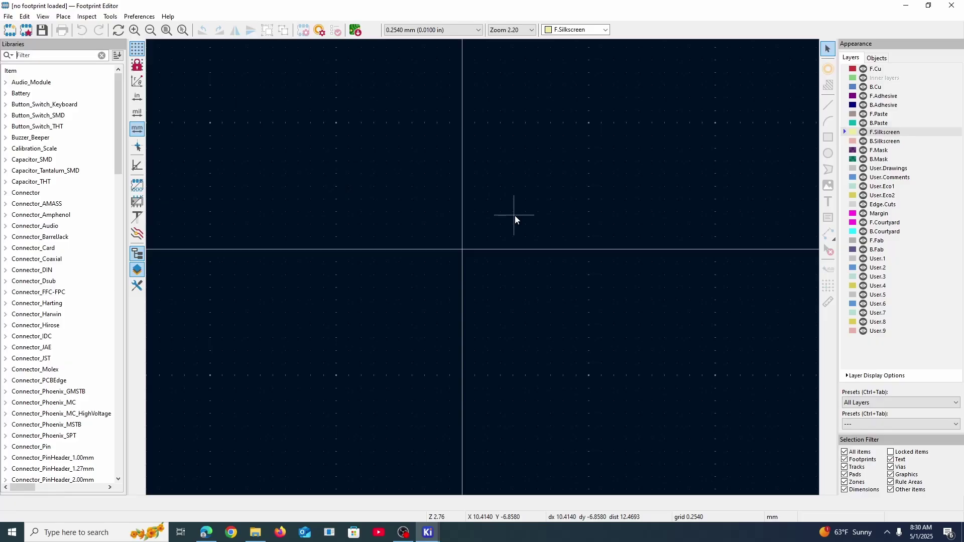
pyautogui.click(8, 16)
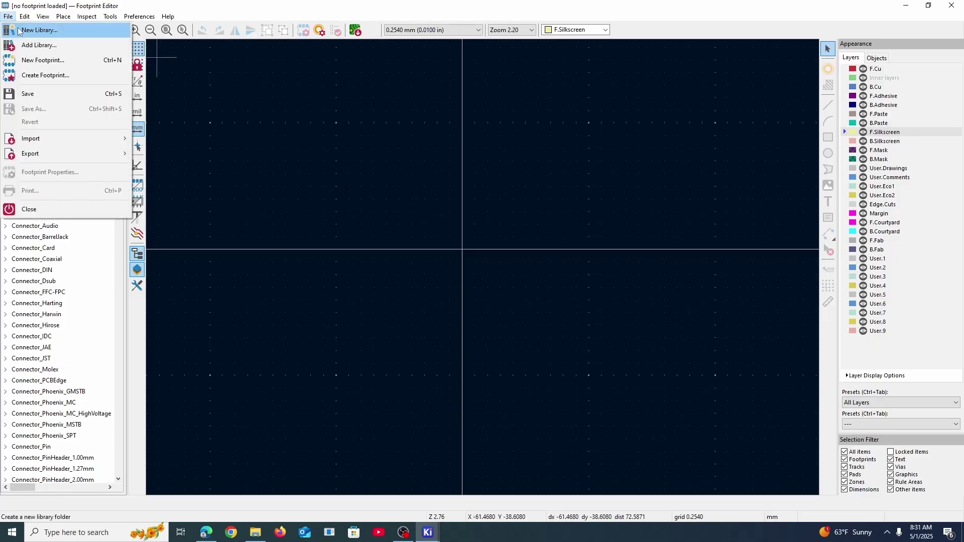
pyautogui.click(40, 30)
pyautogui.click(447, 265)
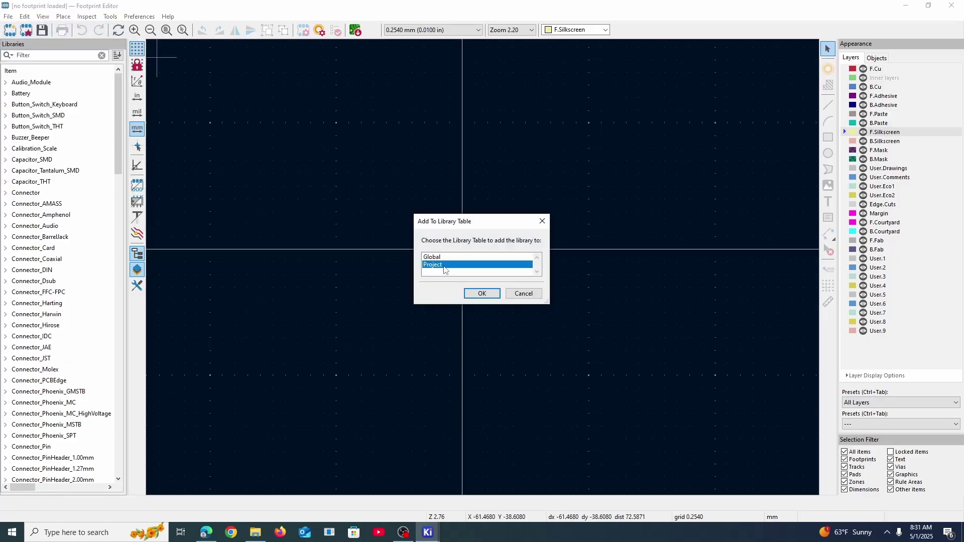
pyautogui.click(485, 295)
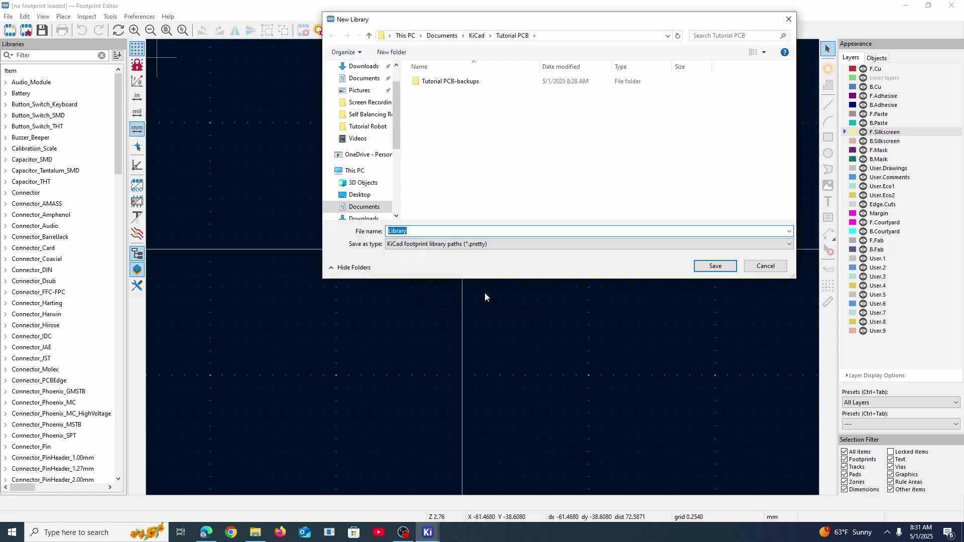
pyautogui.write('Footprint Library')
pyautogui.press('Return')
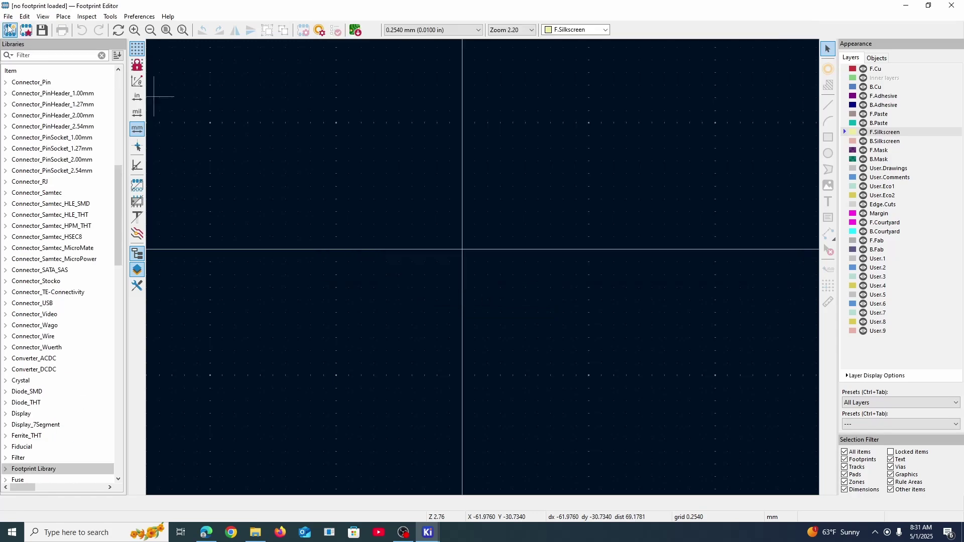
# Create a new through-hole footprint named Ultrasonic in the Footprint Library
pyautogui.hotkey('ctrl', 'n')
pyautogui.click(475, 284)
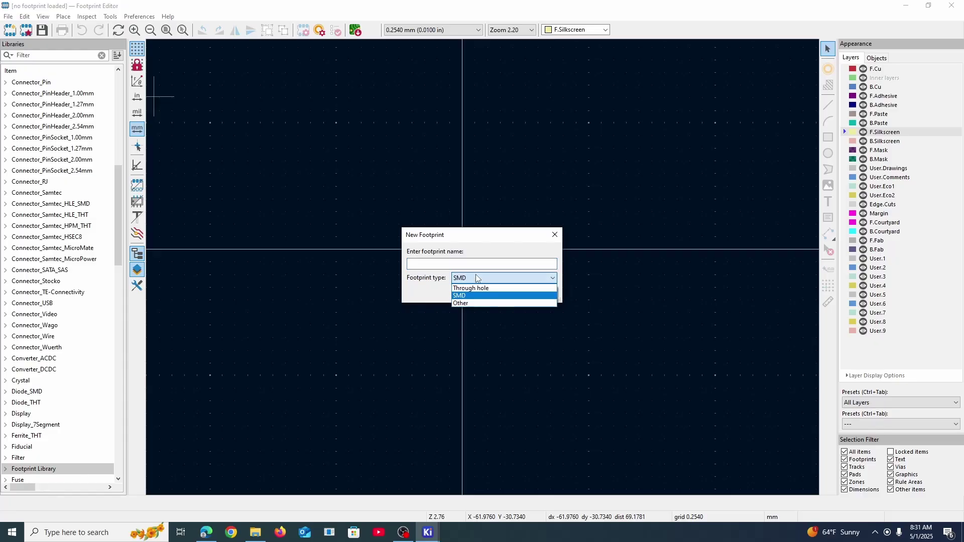
pyautogui.click(474, 288)
pyautogui.click(453, 261)
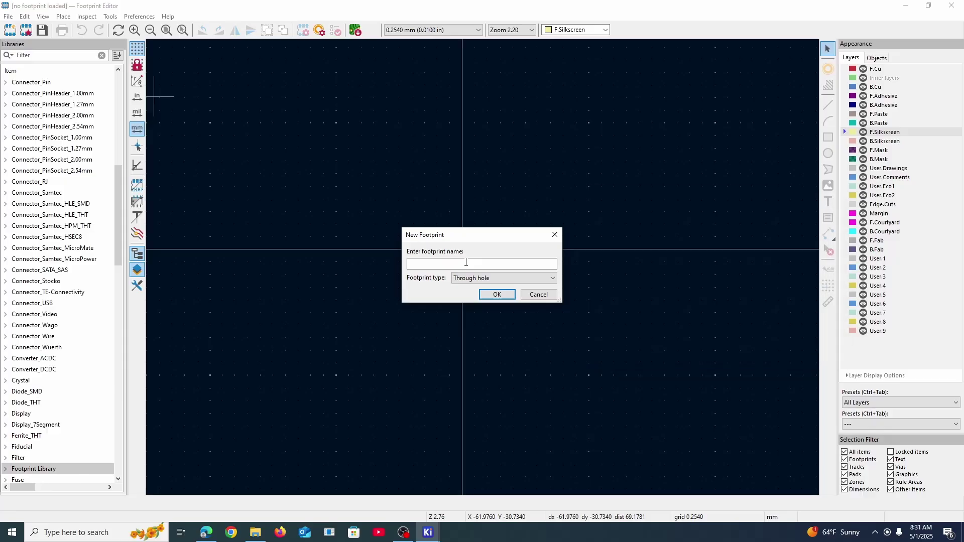
pyautogui.click(464, 279)
pyautogui.click(454, 277)
pyautogui.press('Return')
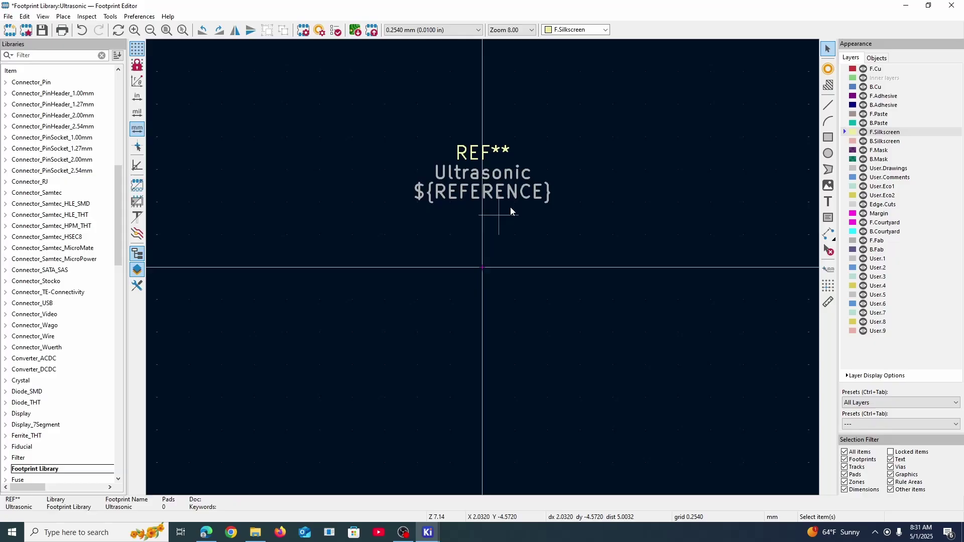
# Place a single through-hole pad at the origin of the Ultrasonic footprint
pyautogui.click(828, 69)
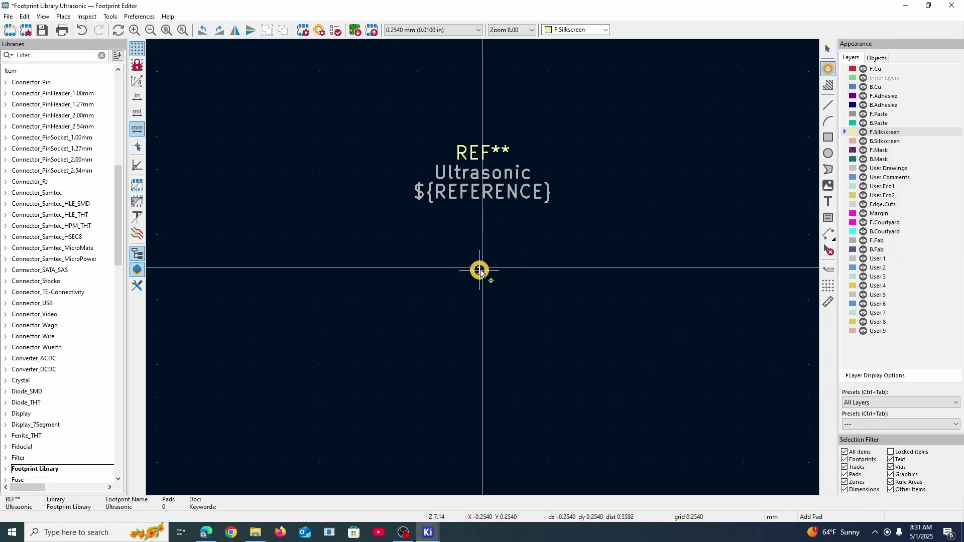
pyautogui.click(482, 267)
pyautogui.press('Escape')
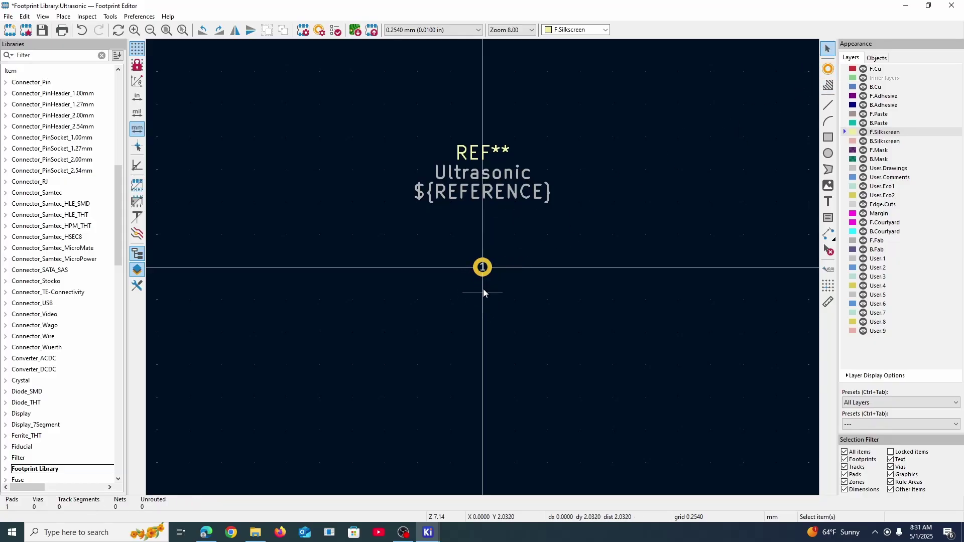
pyautogui.scroll(3, 483, 288)
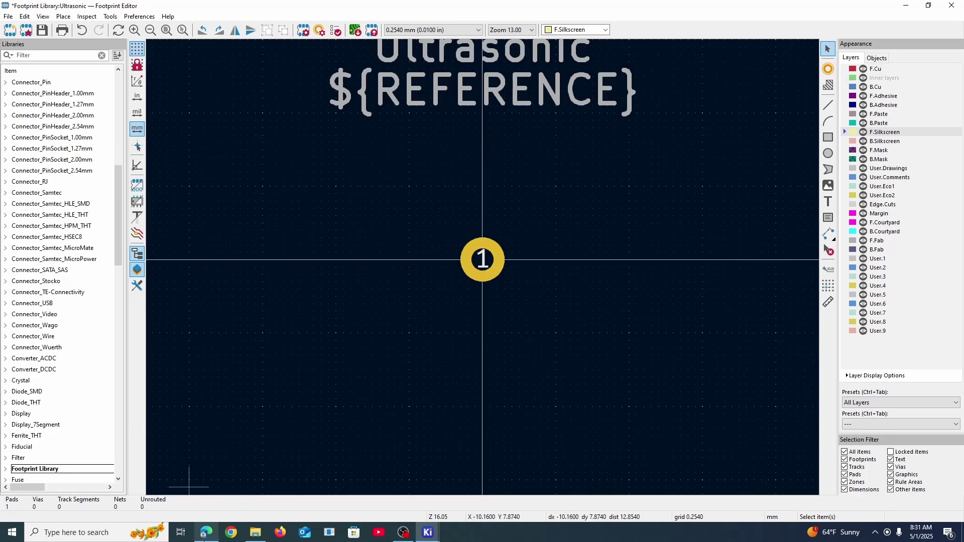
# Switch to the browser and look up the pin pitch of the HC-SR04 in the search results
pyautogui.click(205, 532)
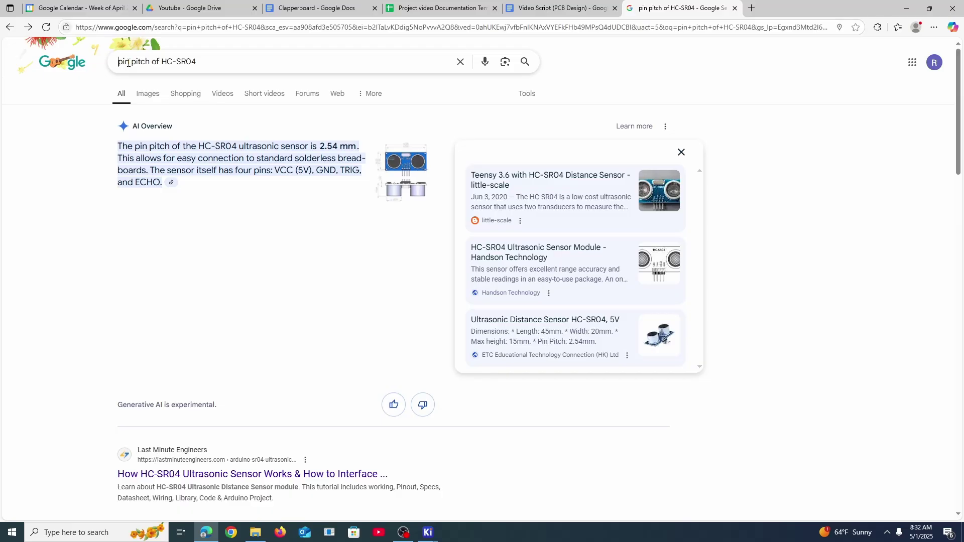
pyautogui.moveTo(128, 62); pyautogui.dragTo(241, 57)
pyautogui.click(220, 61)
pyautogui.press('Escape')
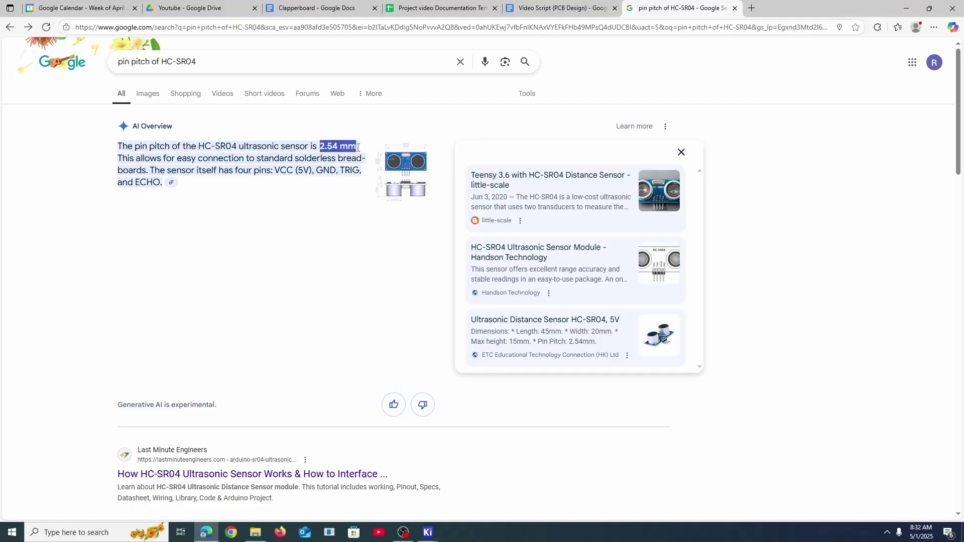
pyautogui.moveTo(136, 147); pyautogui.dragTo(171, 146)
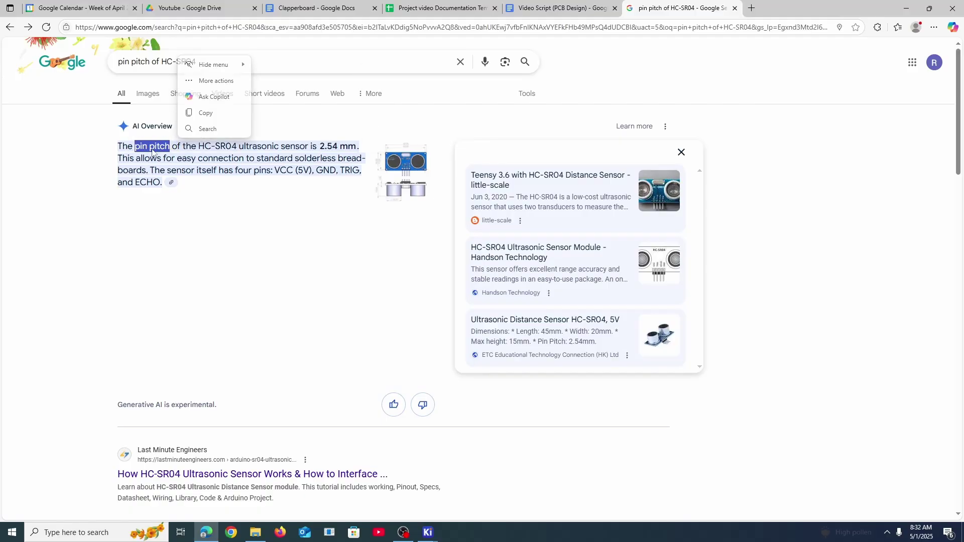
pyautogui.click(320, 149)
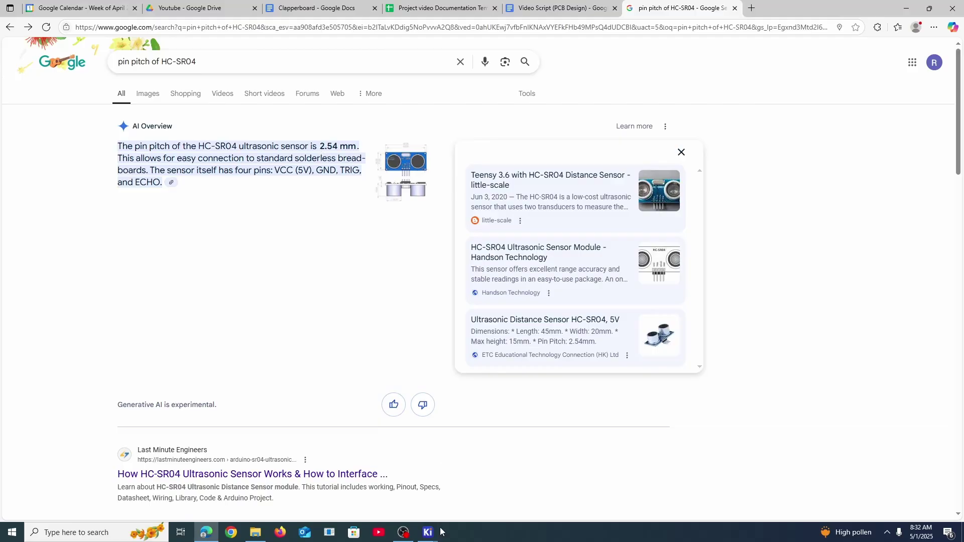
# Return to the Footprint Editor and set pad 1's hole diameter to 1 mm and pad diameter to 2 mm
pyautogui.moveTo(431, 531)
pyautogui.click(653, 489)
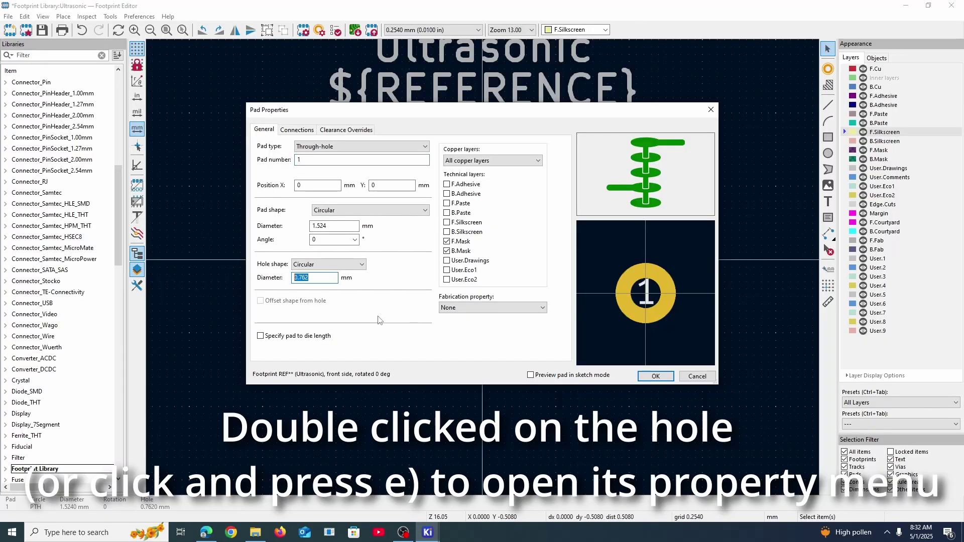
pyautogui.write('1')
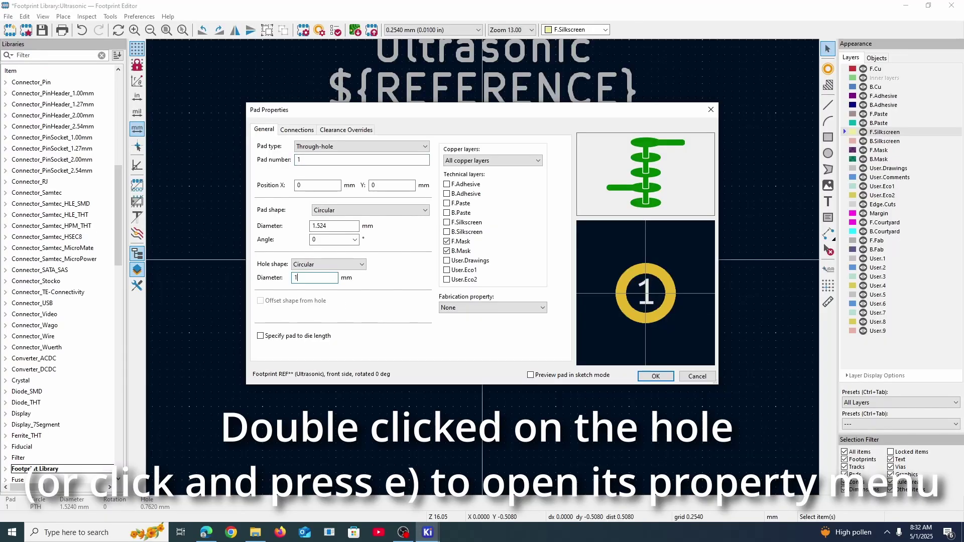
pyautogui.hotkey('shift', 'Tab')
pyautogui.hotkey('shift', 'Tab')
pyautogui.hotkey('shift', 'Tab')
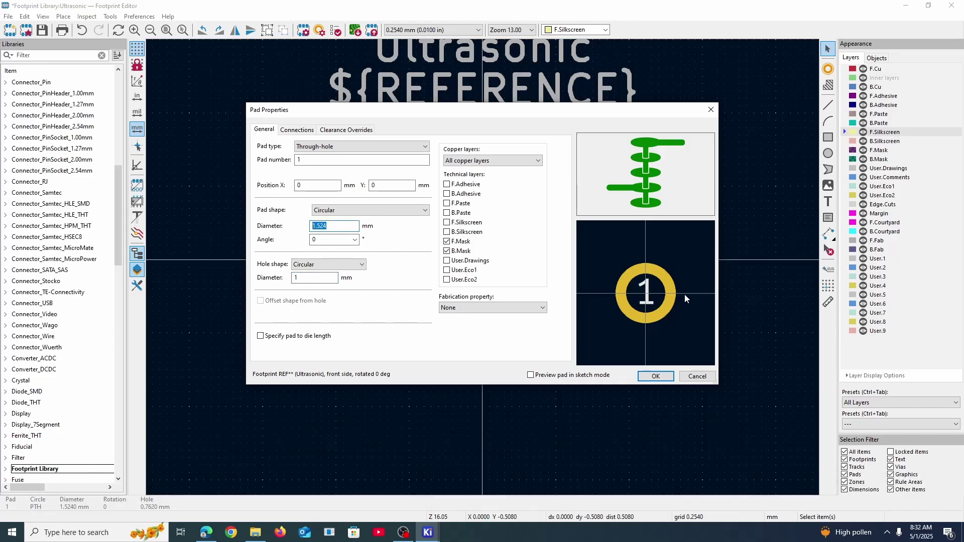
pyautogui.write('1.8')
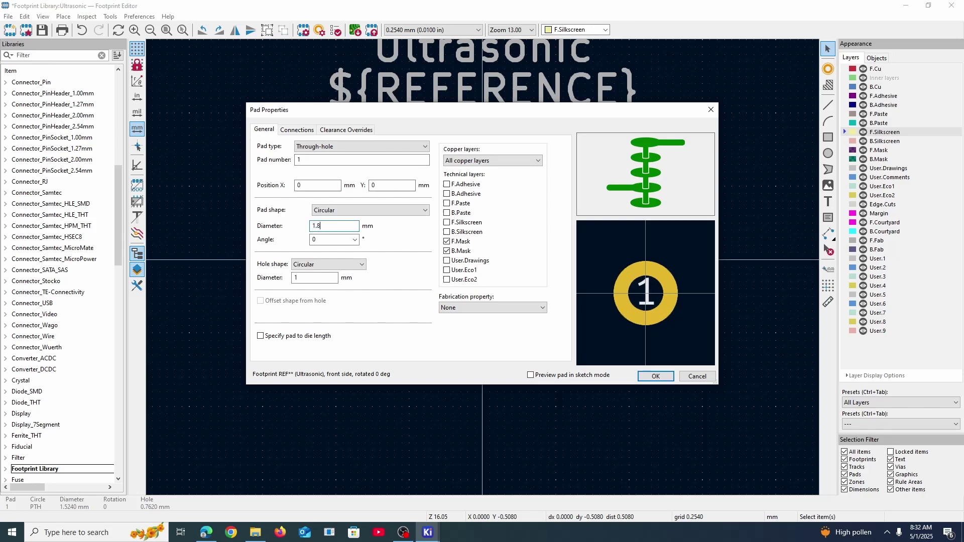
pyautogui.press('Return')
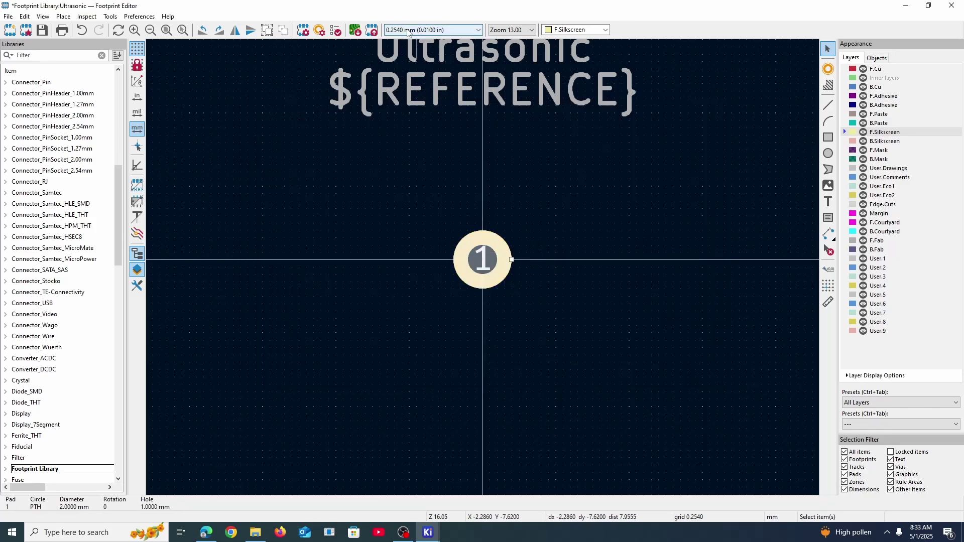
# Set the grid to 0.0250 mm and try moving pad 1 off the origin in fine increments
pyautogui.click(407, 33)
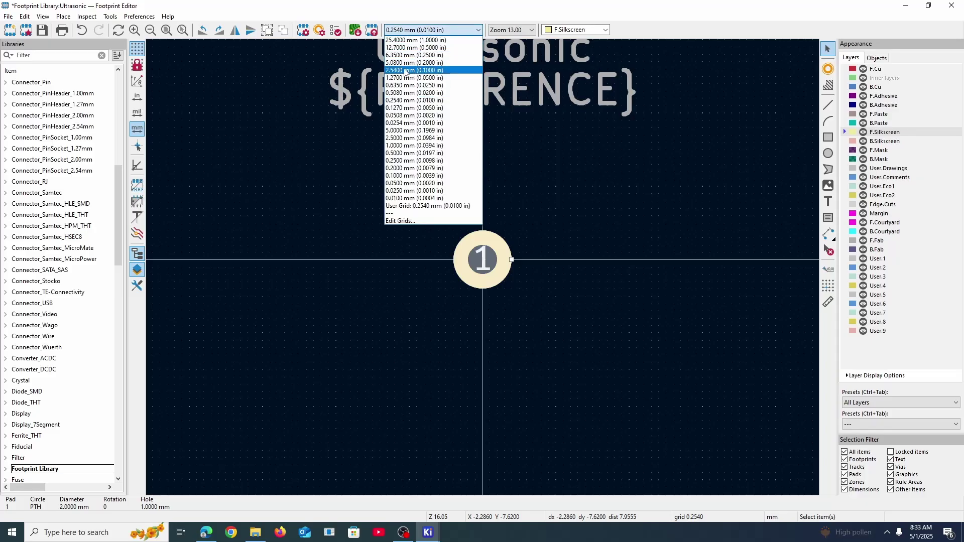
pyautogui.click(404, 191)
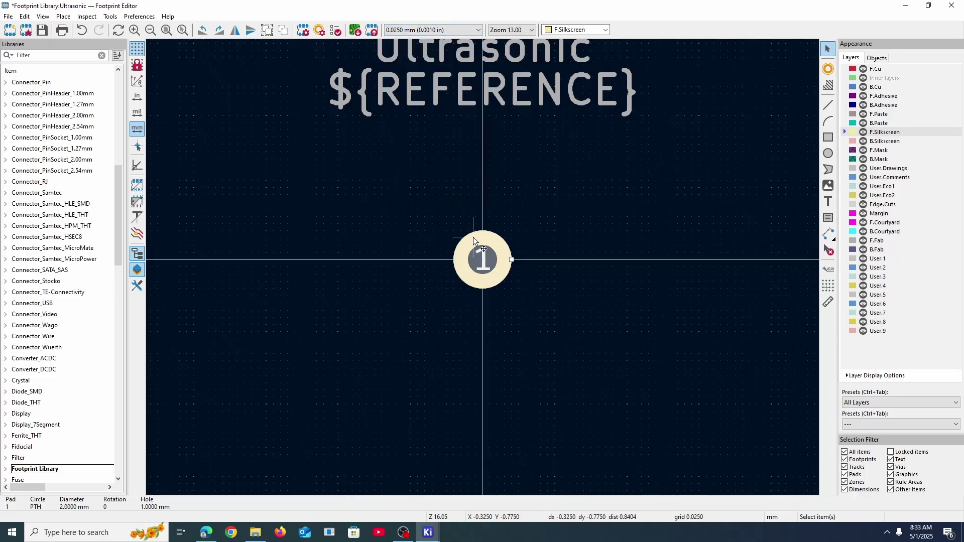
pyautogui.moveTo(473, 241); pyautogui.dragTo(480, 273)
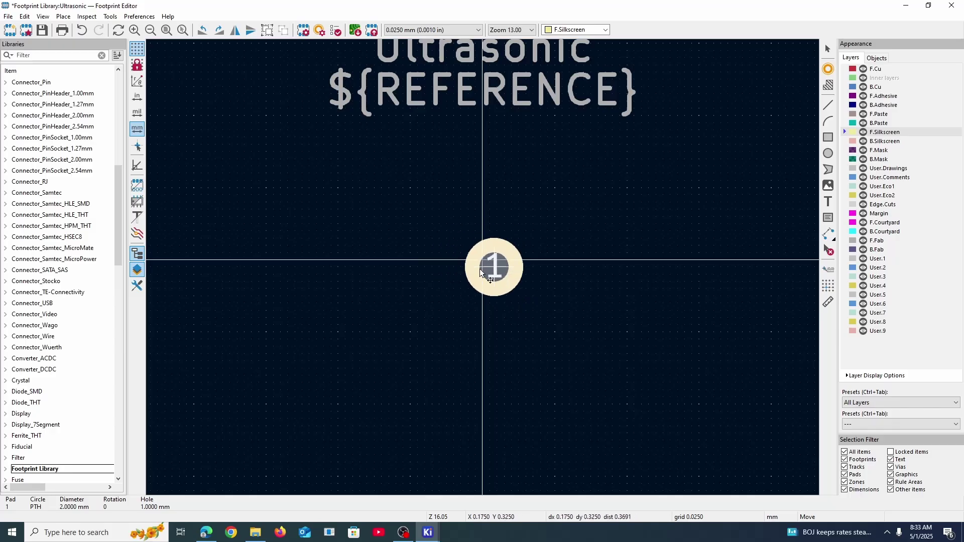
# Set the grid to 2.5400 mm and duplicate the pad into a horizontal row of four spaced 2.54 mm apart
pyautogui.click(407, 31)
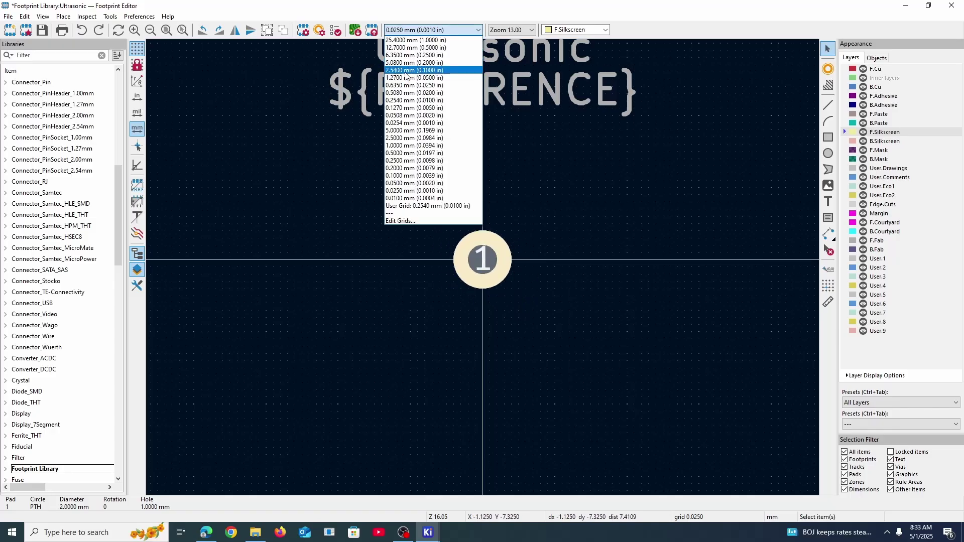
pyautogui.click(407, 70)
pyautogui.scroll(2, 549, 266)
pyautogui.scroll(-2, 484, 269)
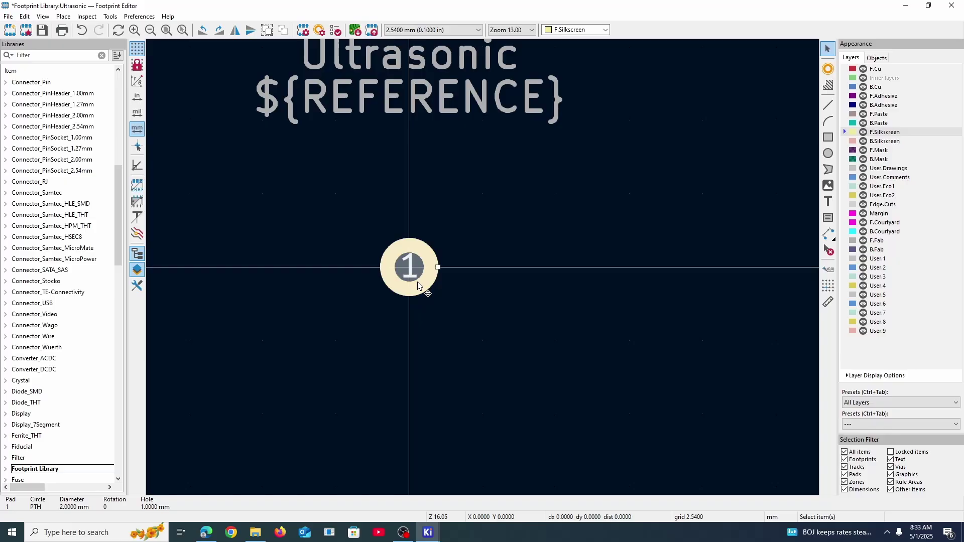
pyautogui.hotkey('ctrl', 'c')
pyautogui.hotkey('ctrl', 'v')
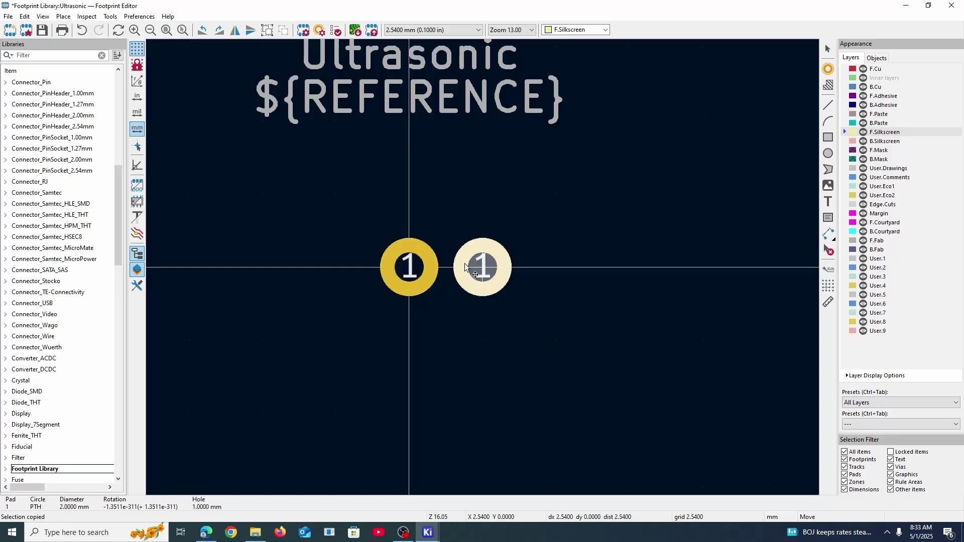
pyautogui.click(482, 268)
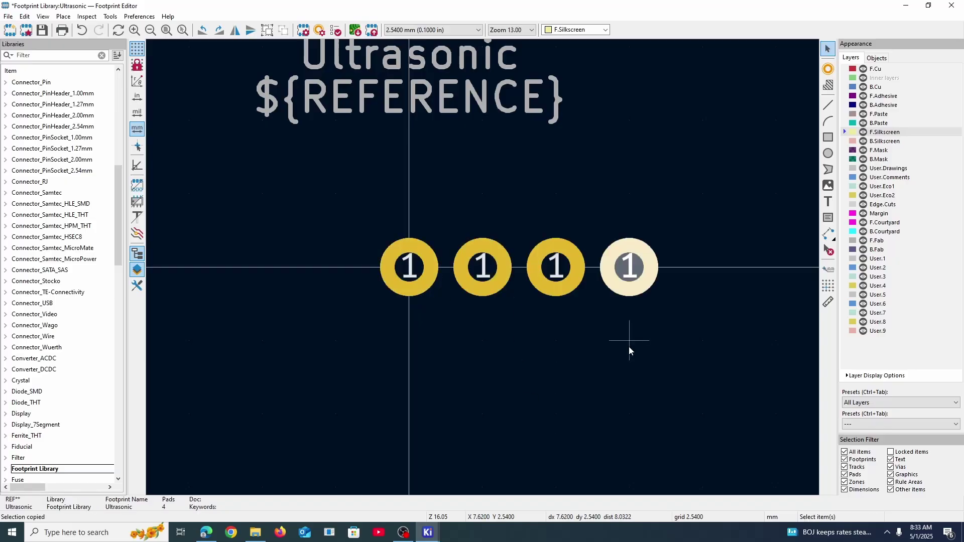
pyautogui.click(629, 351)
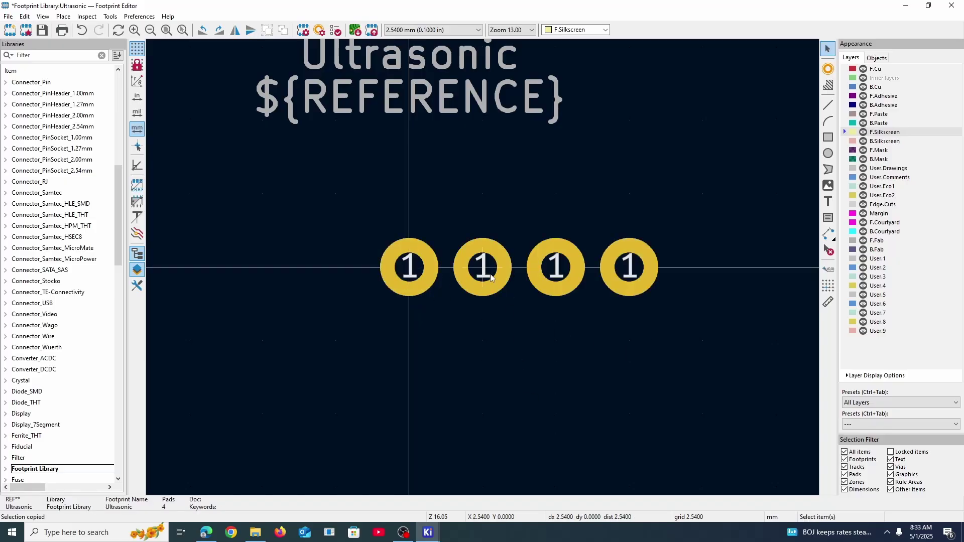
# Renumber the three copied pads as 2, 3 and 4 in order along the row
pyautogui.doubleClick(427, 280)
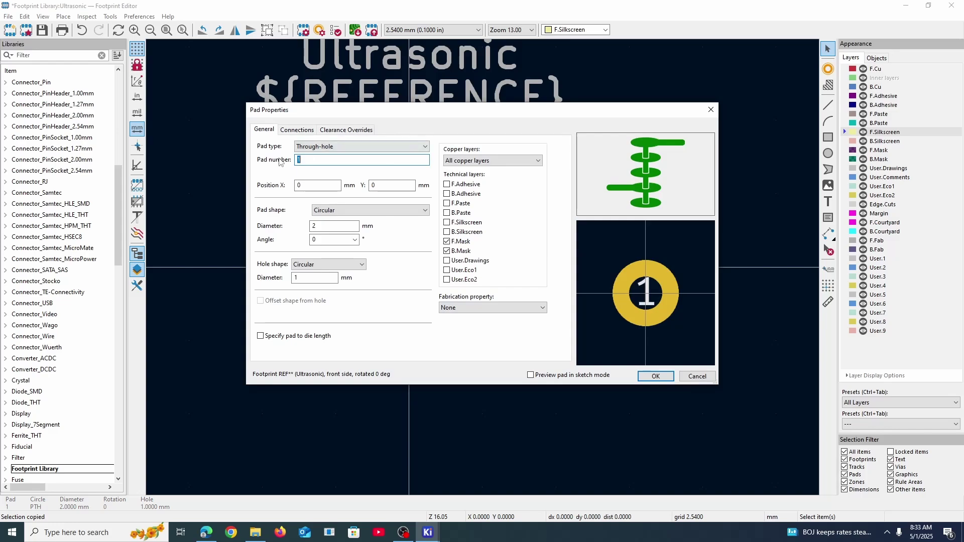
pyautogui.click(711, 111)
pyautogui.doubleClick(483, 267)
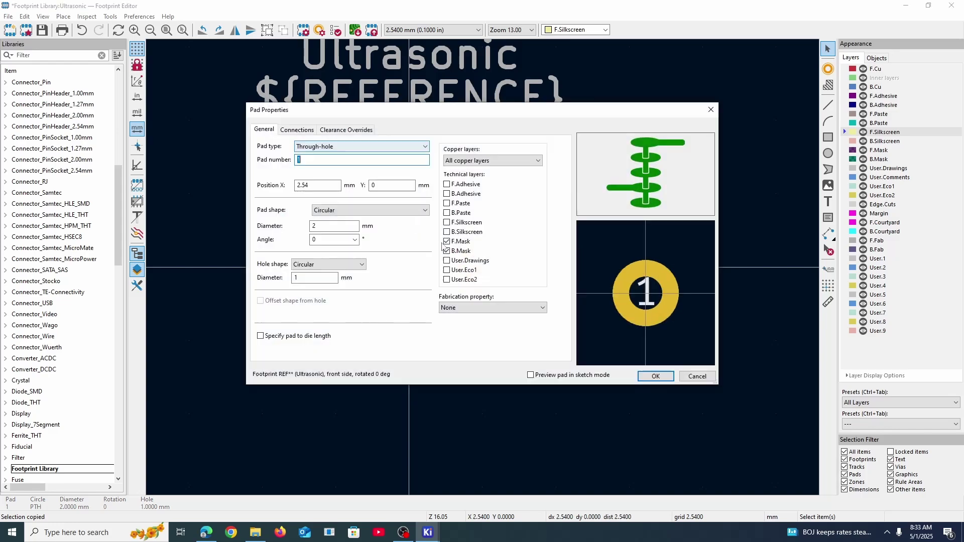
pyautogui.write('2')
pyautogui.press('Return')
pyautogui.doubleClick(552, 283)
pyautogui.write('3')
pyautogui.press('Return')
pyautogui.doubleClick(642, 278)
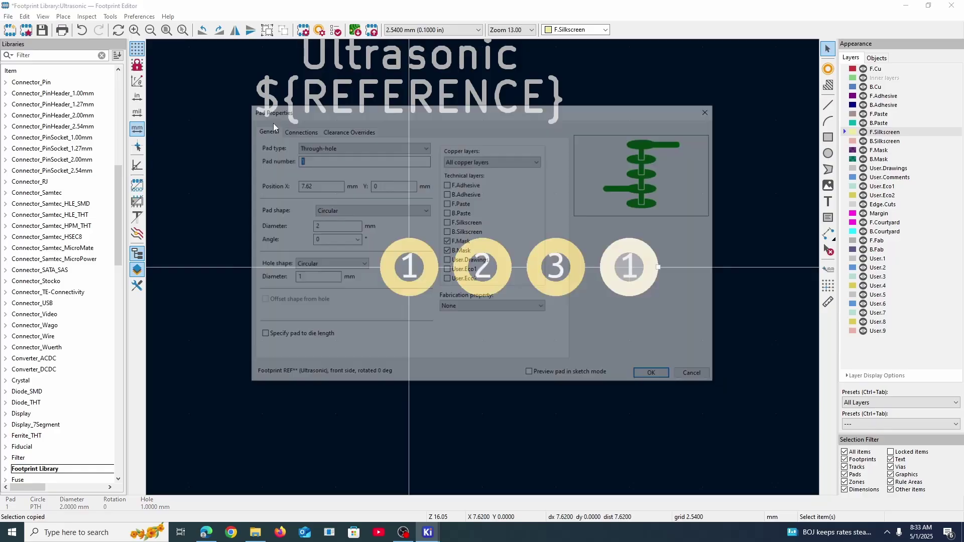
pyautogui.write('4')
pyautogui.press('Return')
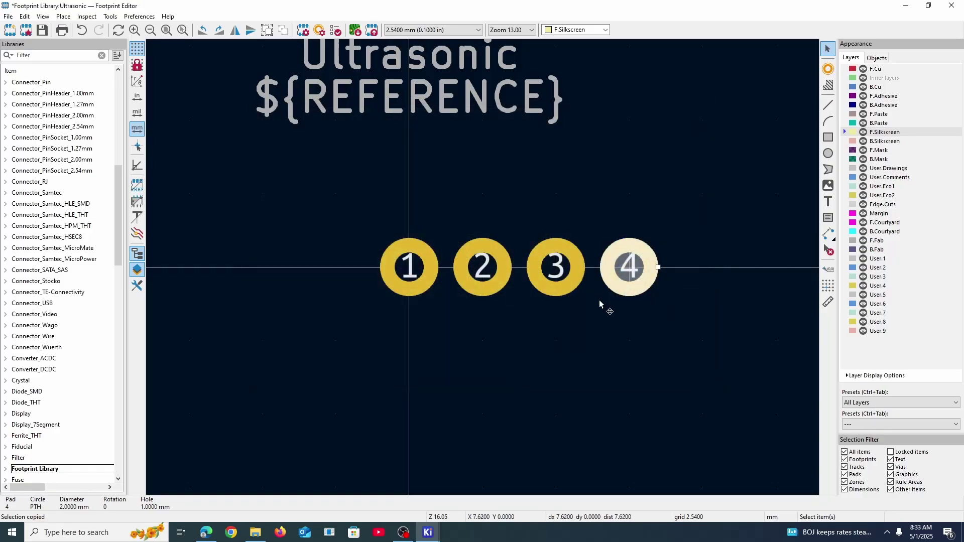
# Check the pin order of the Ultrasonic symbol in the Symbol Editor, and return to the Footprint Editor
pyautogui.hotkey('alt', 'Tab')
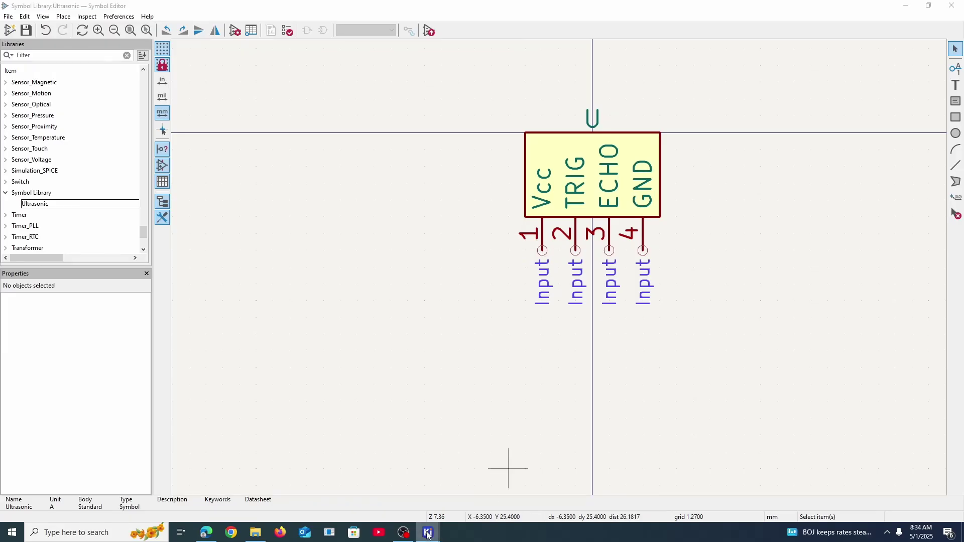
pyautogui.moveTo(428, 532)
pyautogui.click(633, 478)
# Move the REF**, Ultrasonic and ${REFERENCE} texts together about 5.08 mm right and 2.54 mm up, clear of the pads
pyautogui.scroll(-2, 483, 267)
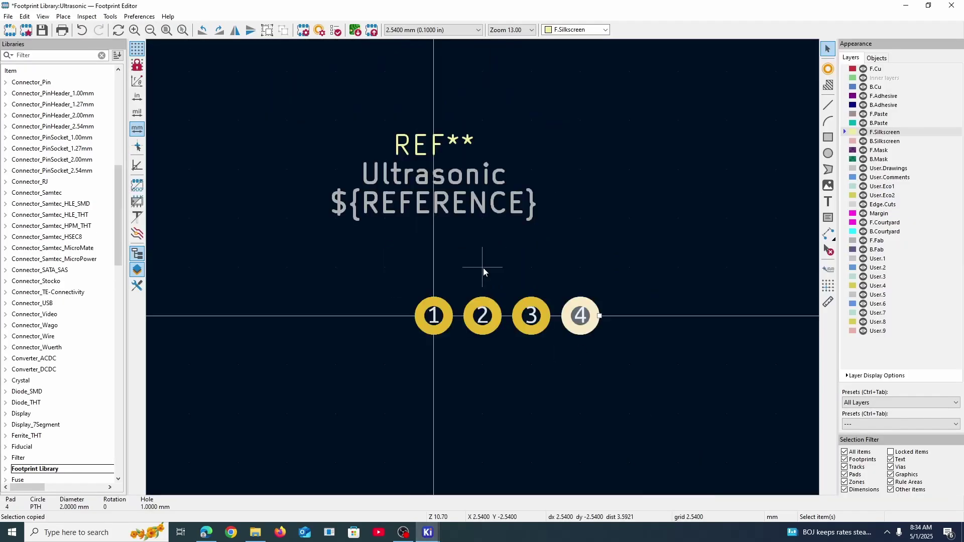
pyautogui.moveTo(477, 140); pyautogui.dragTo(575, 140)
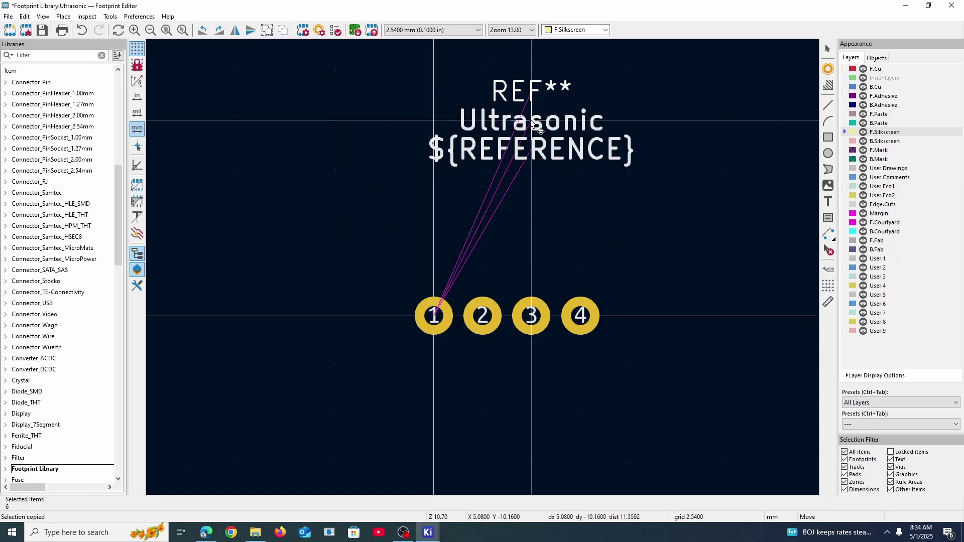
pyautogui.click(797, 204)
# Start a new text item on the F.Silkscreen layer at X 20.32 mm, Y -5.08 mm
pyautogui.click(828, 202)
pyautogui.click(810, 213)
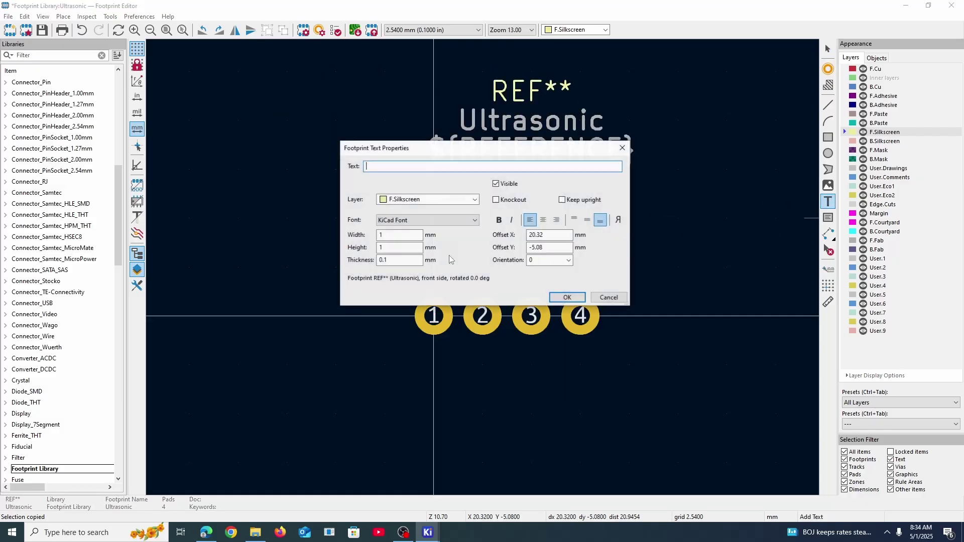
# Add the front silkscreen text VCC, rotate it vertically and place it above pad 1 of the Ultrasonic footprint
pyautogui.press('Return')
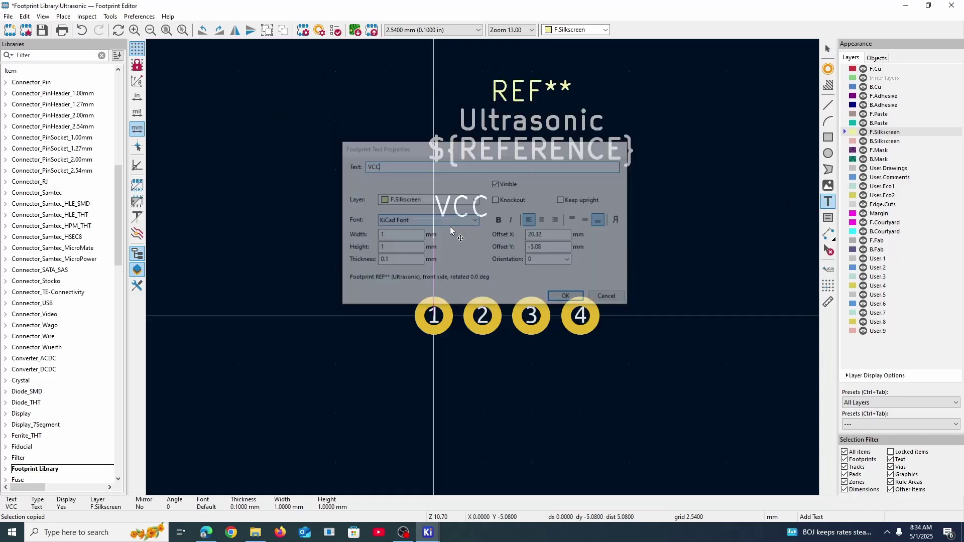
pyautogui.scroll(2, 489, 215)
pyautogui.press('r')
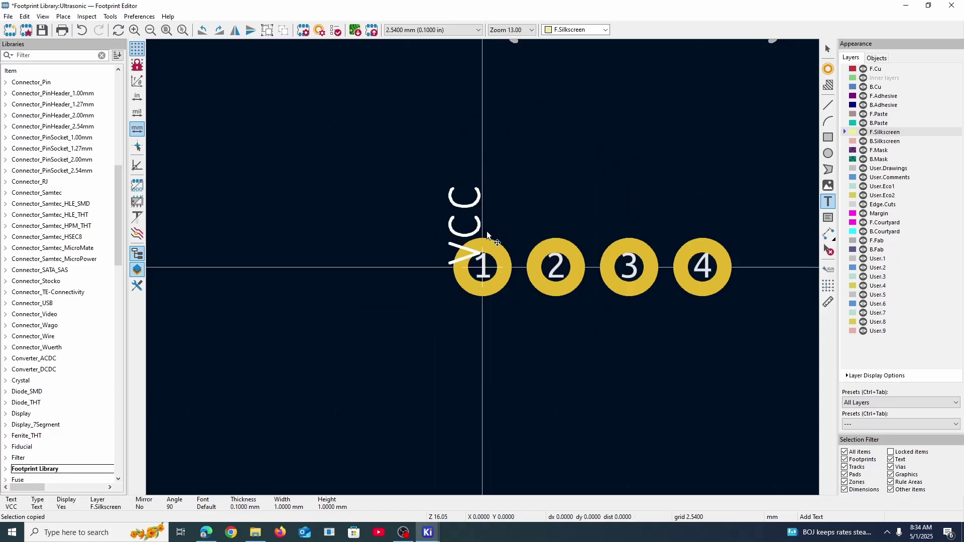
pyautogui.click(493, 221)
pyautogui.press('Escape')
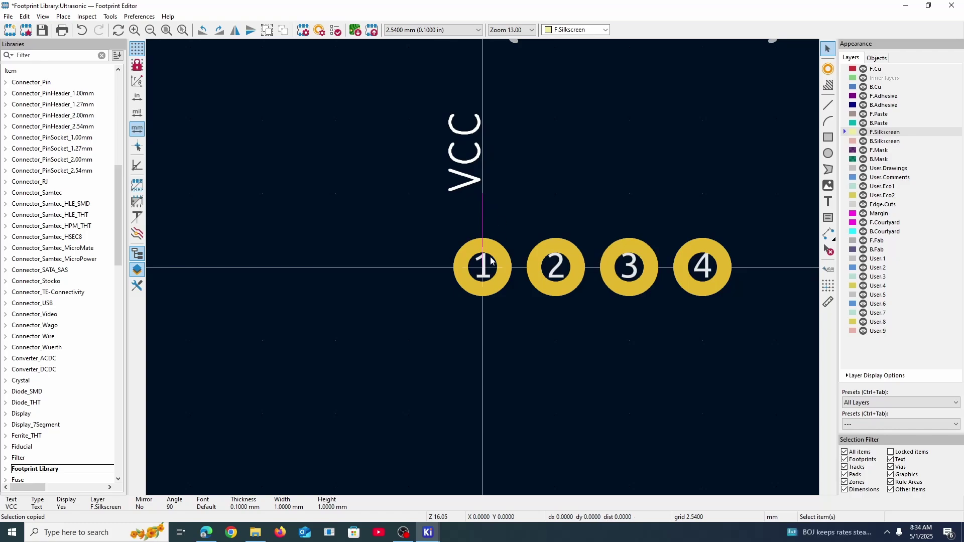
# Check the Ultrasonic symbol's pin names in the Symbol Editor and add vertical TRIG and ECHO silkscreen texts above footprint pads 2 and 3
pyautogui.moveTo(427, 532)
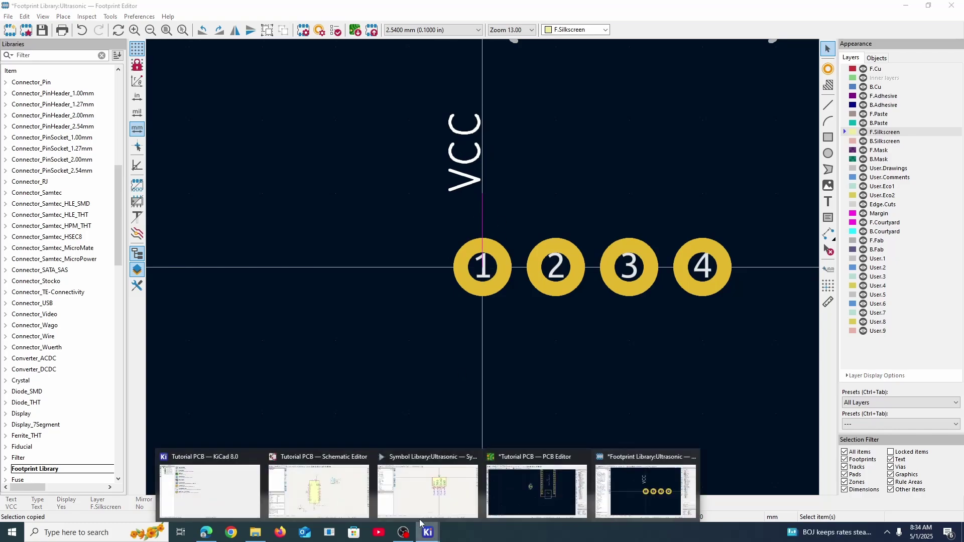
pyautogui.click(428, 489)
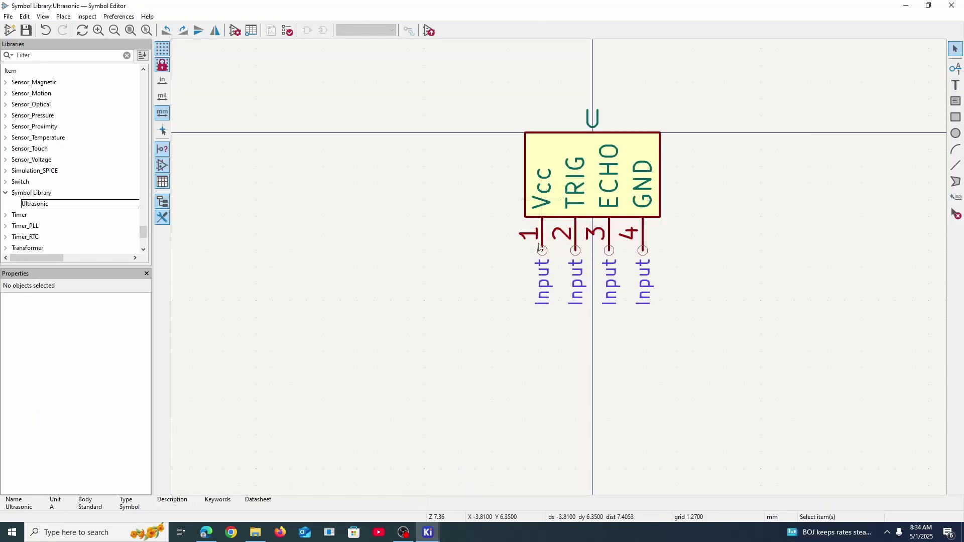
pyautogui.moveTo(427, 532)
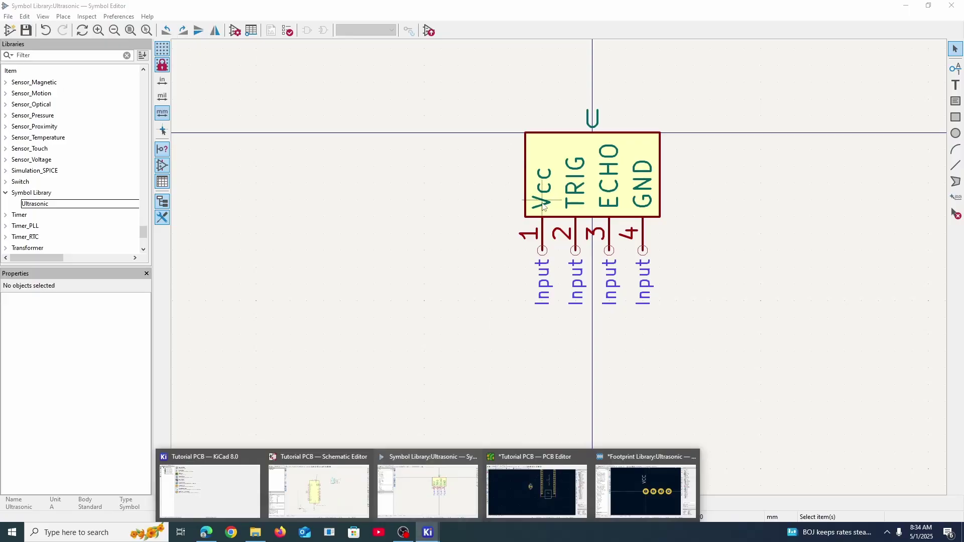
pyautogui.click(641, 492)
pyautogui.click(572, 240)
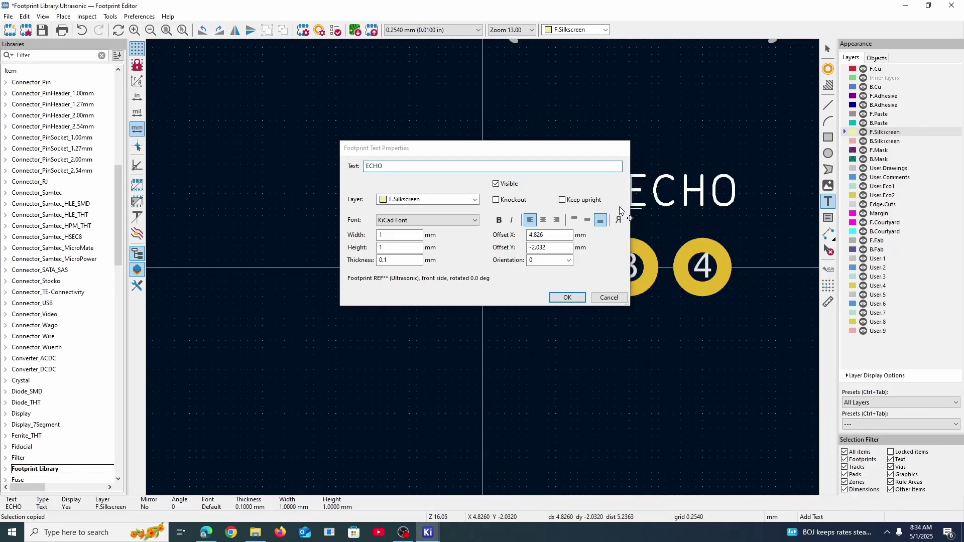
pyautogui.press('Return')
pyautogui.press('r')
pyautogui.click(650, 238)
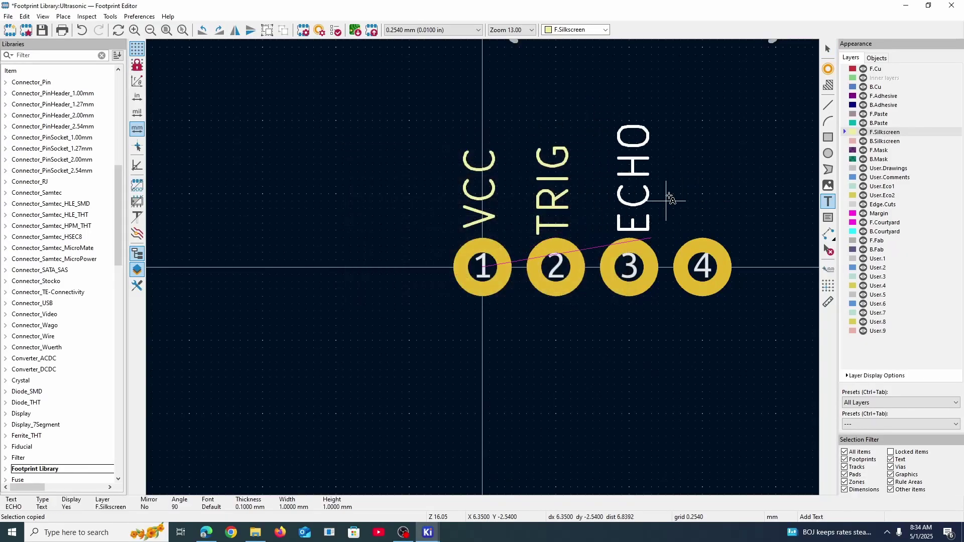
# Add the front silkscreen text GND, rotate it vertically and place it above pad 4
pyautogui.click(671, 196)
pyautogui.write('GND')
pyautogui.press('Return')
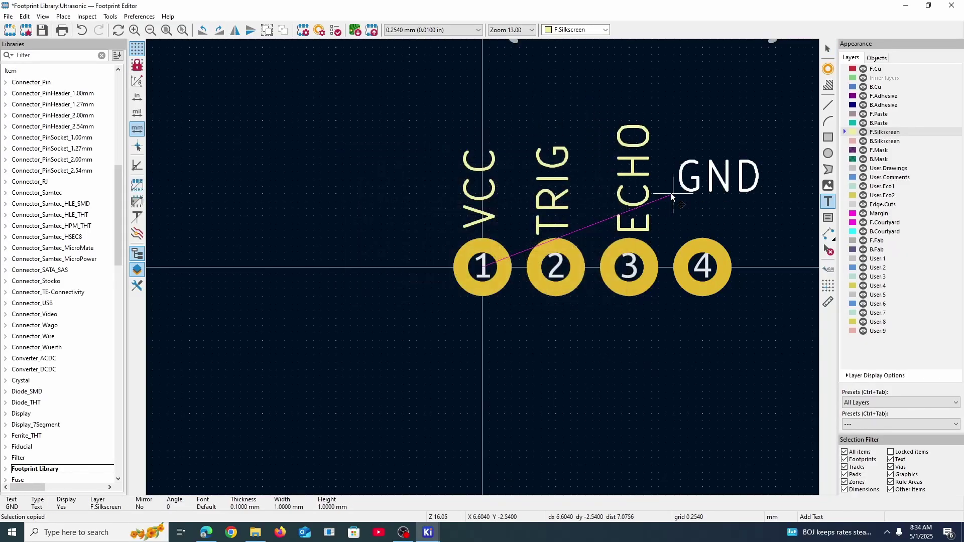
pyautogui.press('r')
pyautogui.click(725, 240)
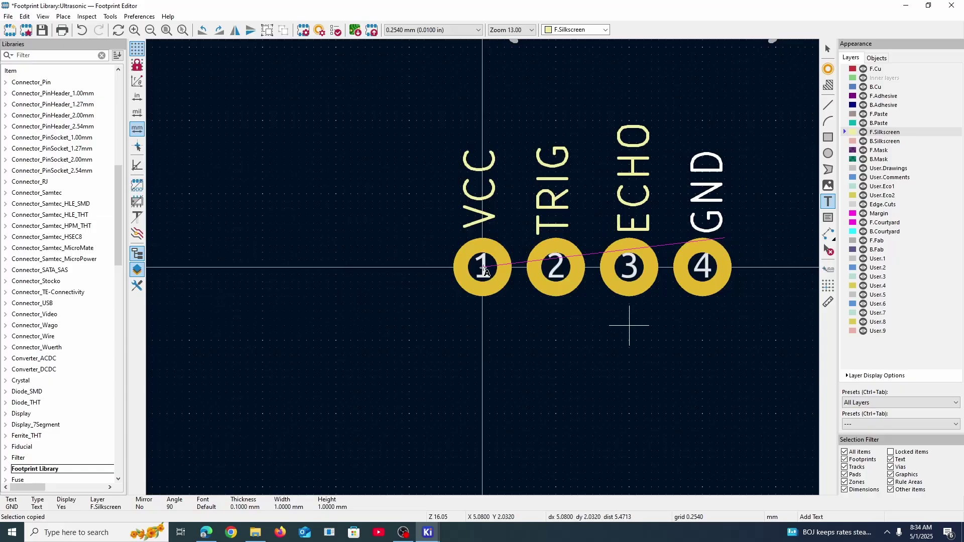
# Draw a silkscreen rectangle about 13.5 by 7.4 mm around the four pads and their labels, and save the footprint
pyautogui.scroll(-1, 630, 327)
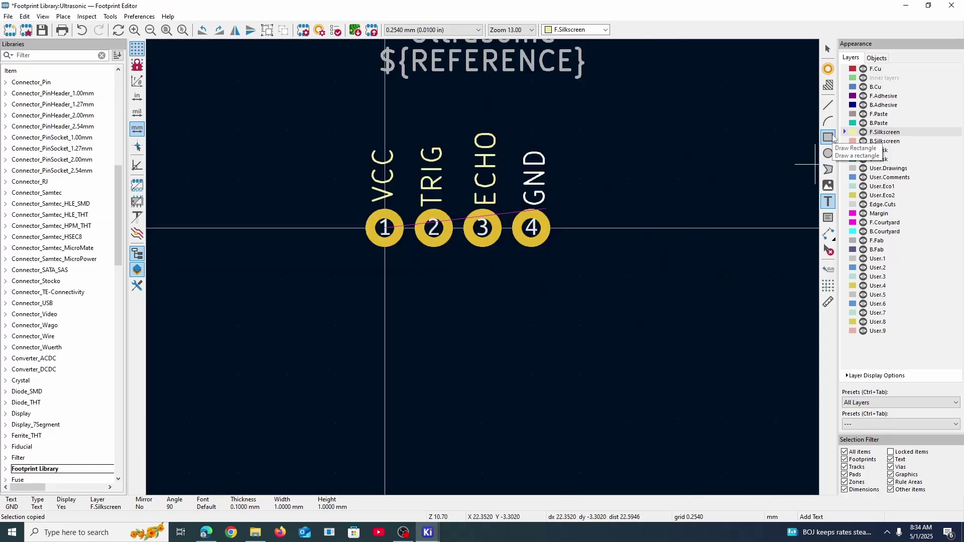
pyautogui.click(829, 137)
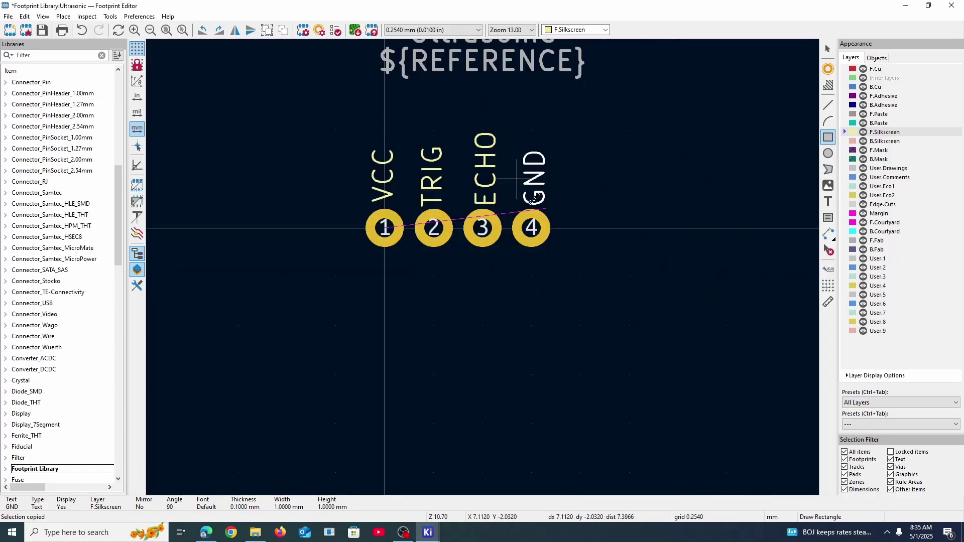
pyautogui.click(331, 115)
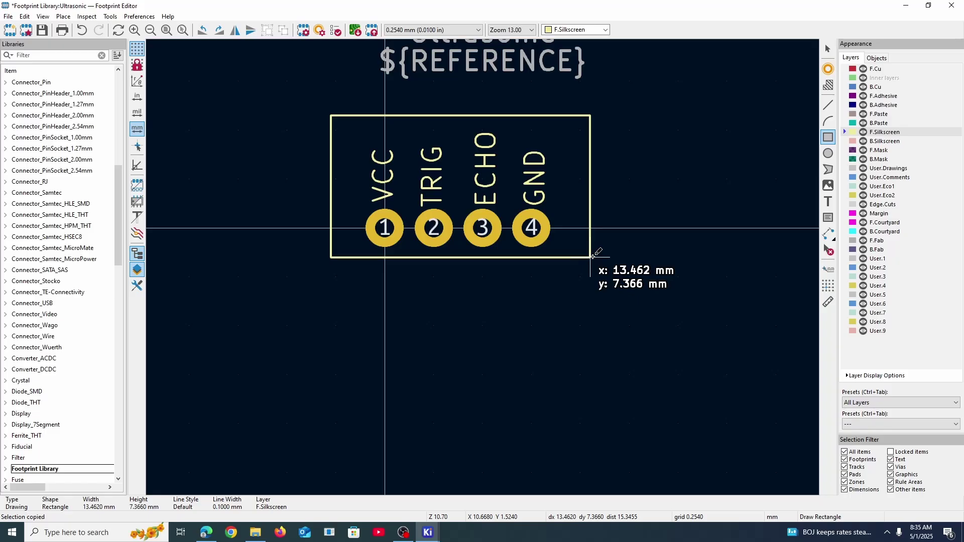
pyautogui.click(592, 257)
pyautogui.press('Escape')
pyautogui.scroll(-2, 542, 280)
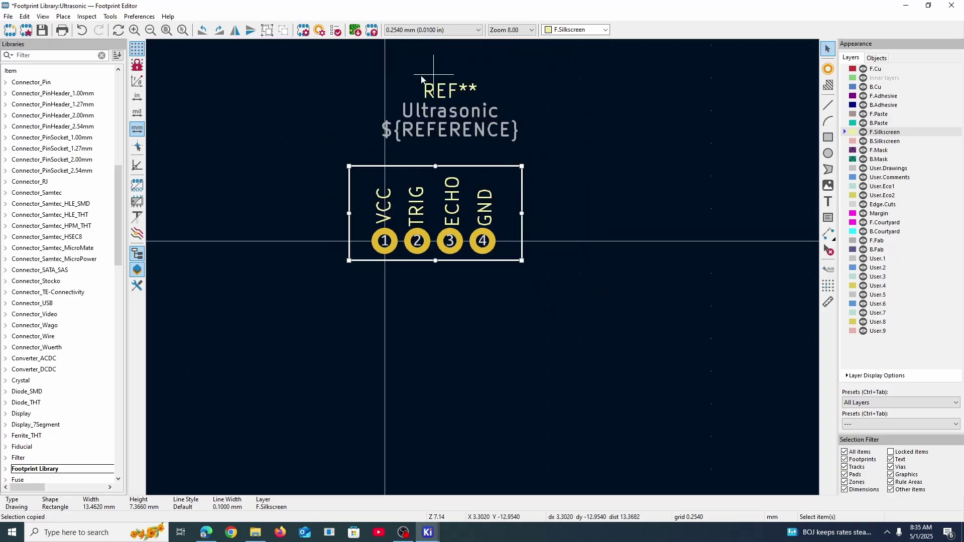
pyautogui.click(42, 30)
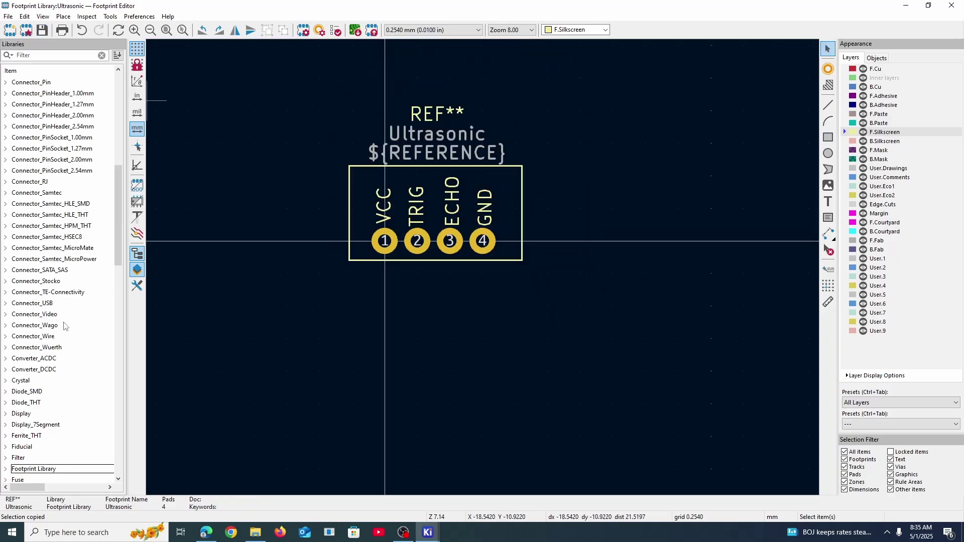
# Switch to the Schematic Editor and assign the Ultrasonic footprint from Footprint Library to symbol U1
pyautogui.scroll(-1, 48, 440)
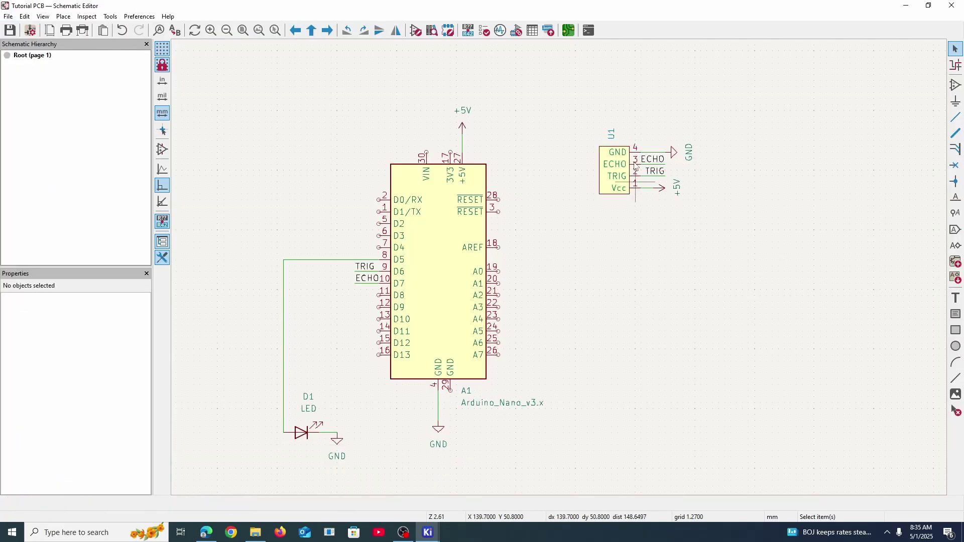
pyautogui.scroll(2, 627, 169)
pyautogui.doubleClick(531, 278)
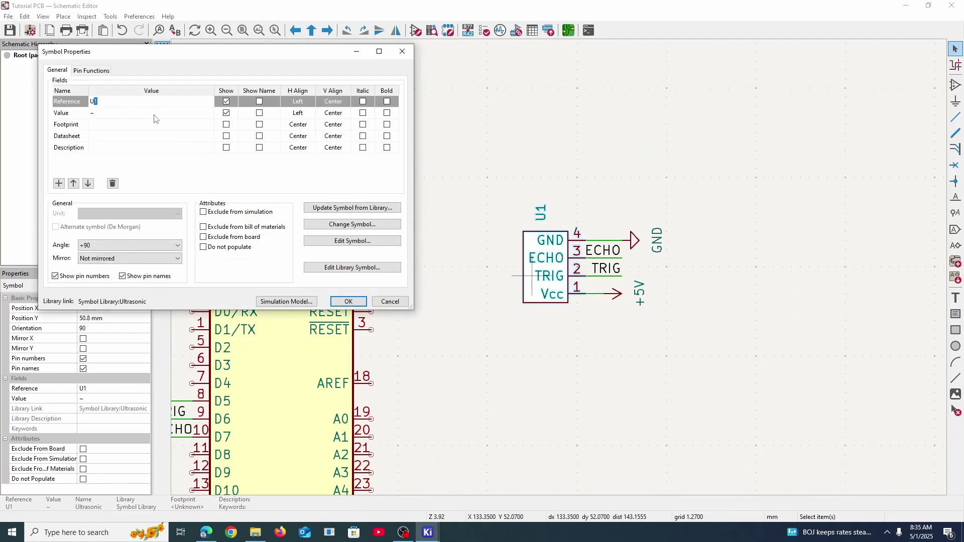
pyautogui.click(179, 125)
pyautogui.click(209, 125)
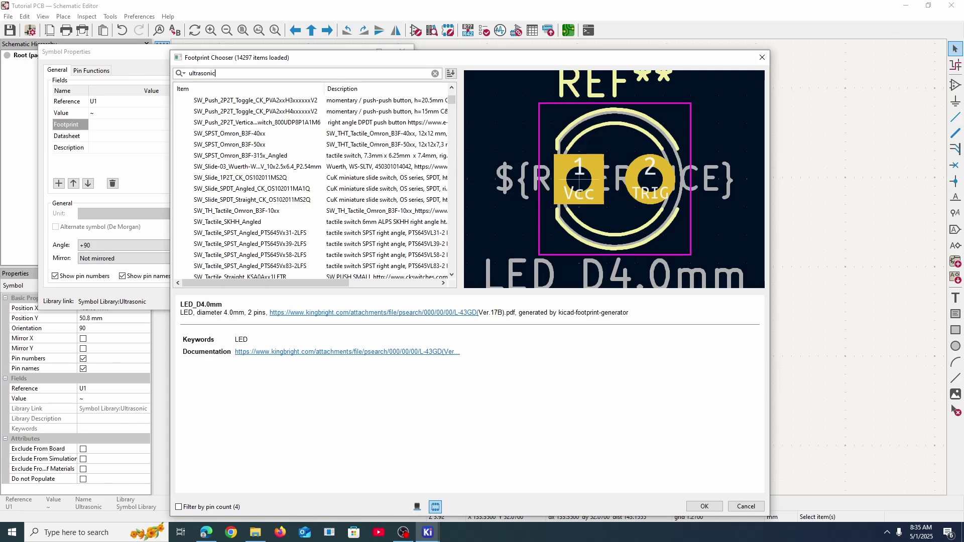
pyautogui.doubleClick(206, 111)
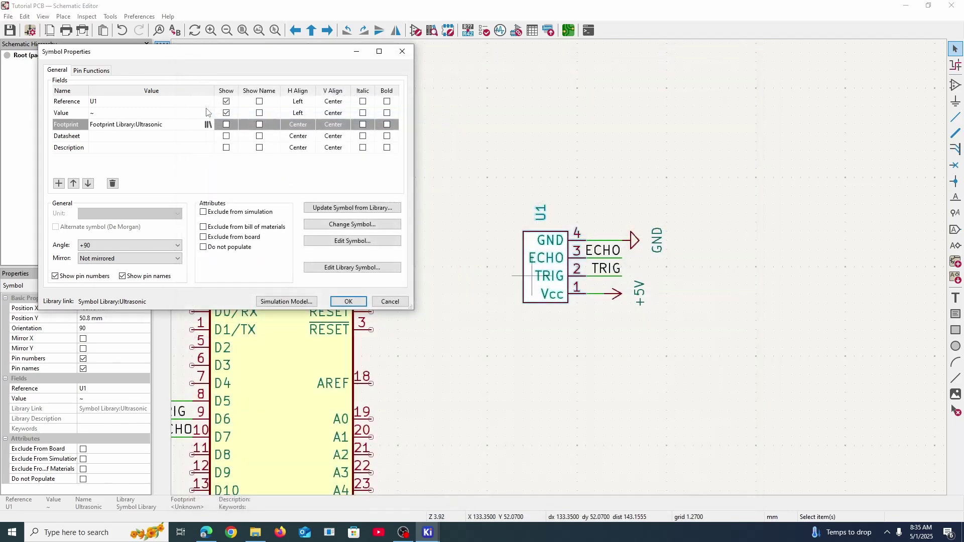
# Reopen the footprint chooser for U1 and examine how the Ultrasonic footprint's pads match the symbol's pin names
pyautogui.click(208, 125)
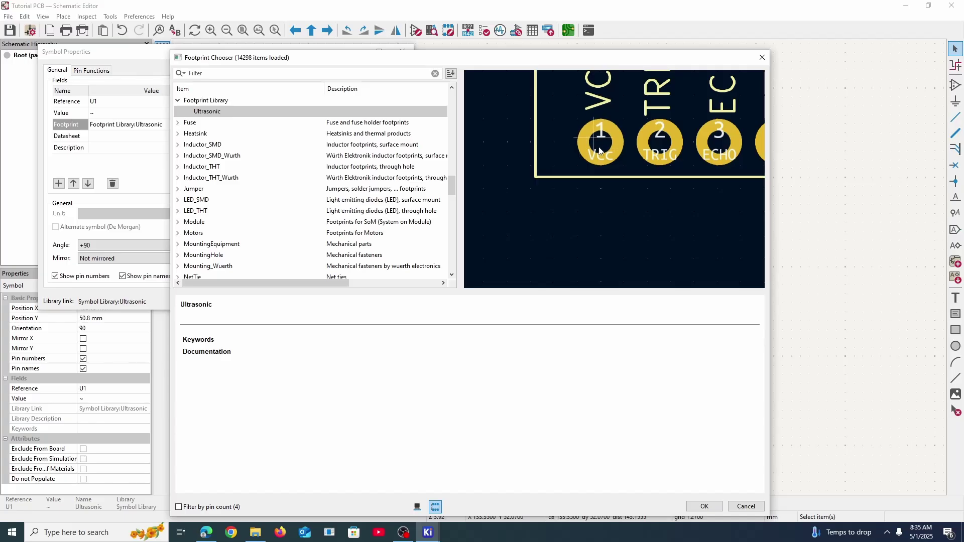
pyautogui.moveTo(669, 157); pyautogui.dragTo(580, 204, button='middle')
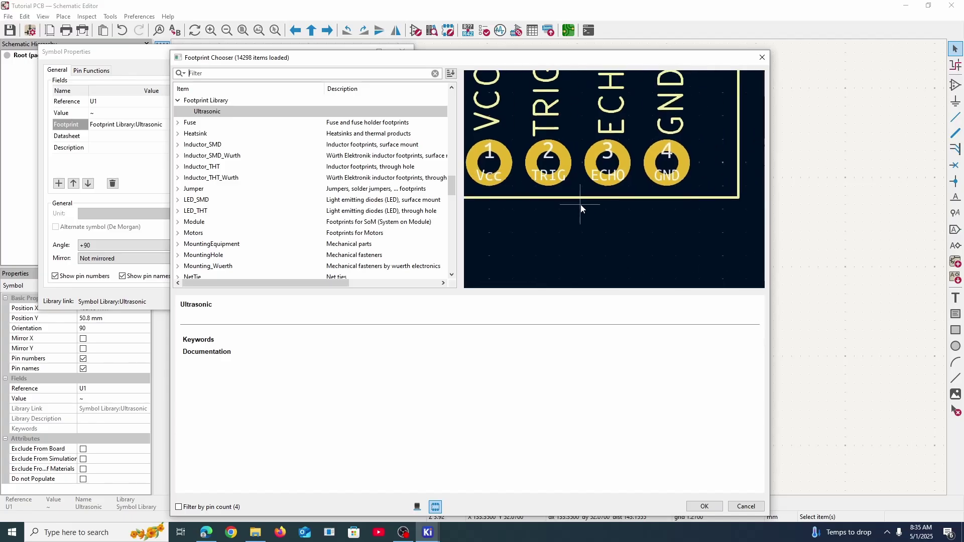
pyautogui.moveTo(554, 65); pyautogui.dragTo(237, 87)
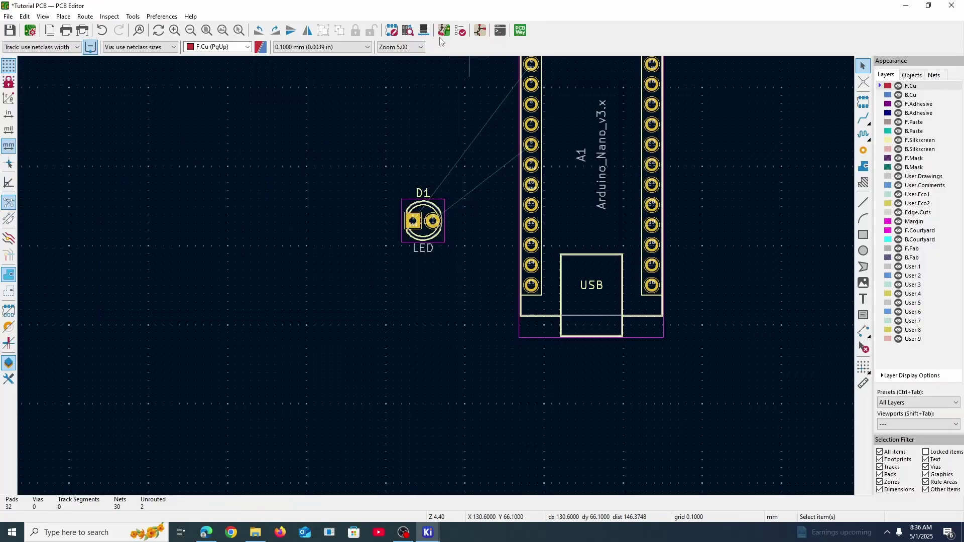
# Update the PCB from the schematic to bring in the U1 ultrasonic footprint
pyautogui.click(443, 30)
pyautogui.click(307, 270)
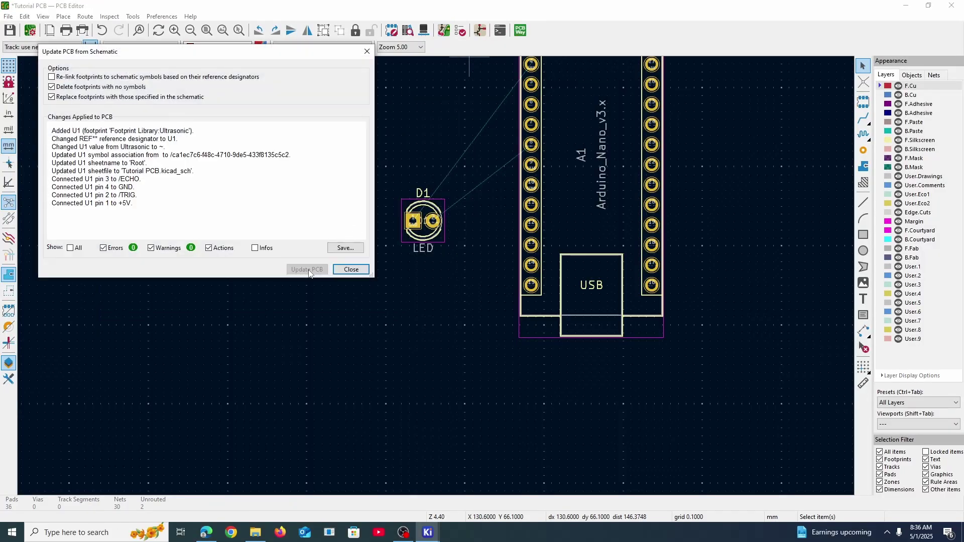
pyautogui.click(351, 269)
# Move footprint U1 to the right of the Arduino Nano and rotate it so its pads face the board's pin row
pyautogui.scroll(-3, 348, 264)
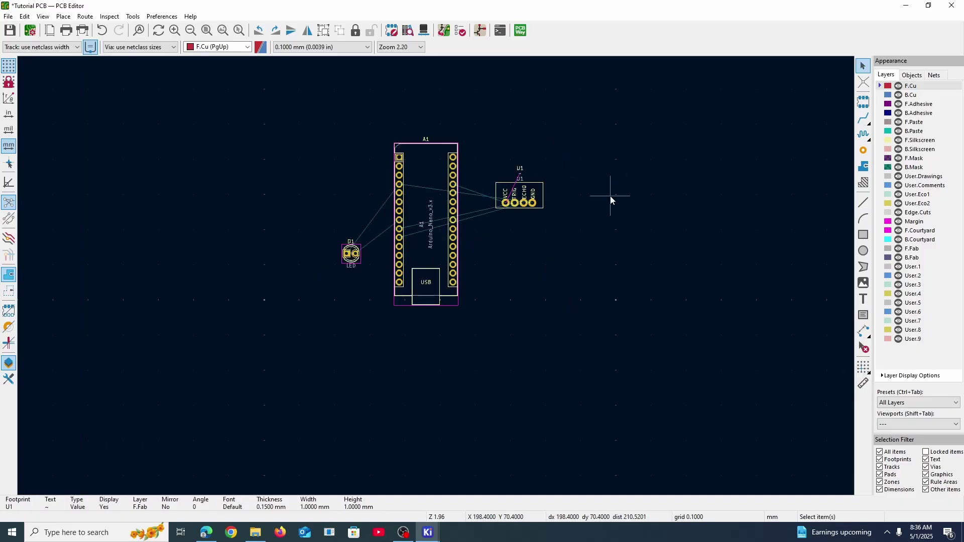
pyautogui.moveTo(563, 187); pyautogui.dragTo(584, 215, button='middle')
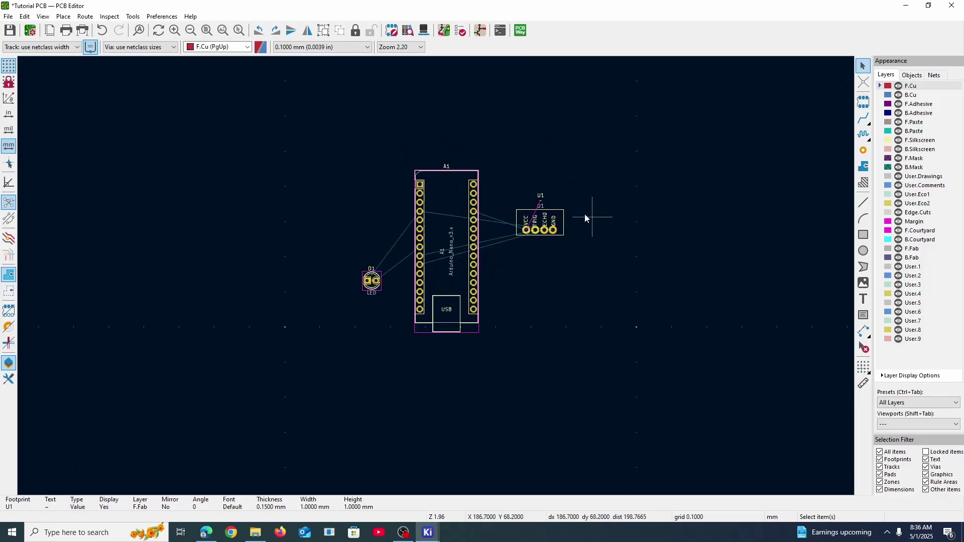
pyautogui.click(558, 214)
pyautogui.press('m')
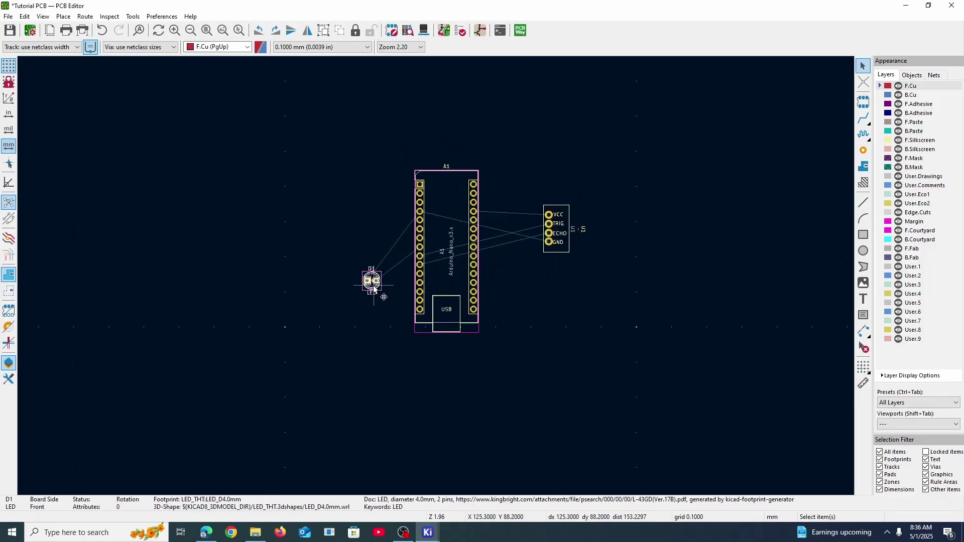
# Move LED D1 above U1 and shift U1 slightly closer to the Arduino Nano
pyautogui.press('m')
pyautogui.click(549, 150)
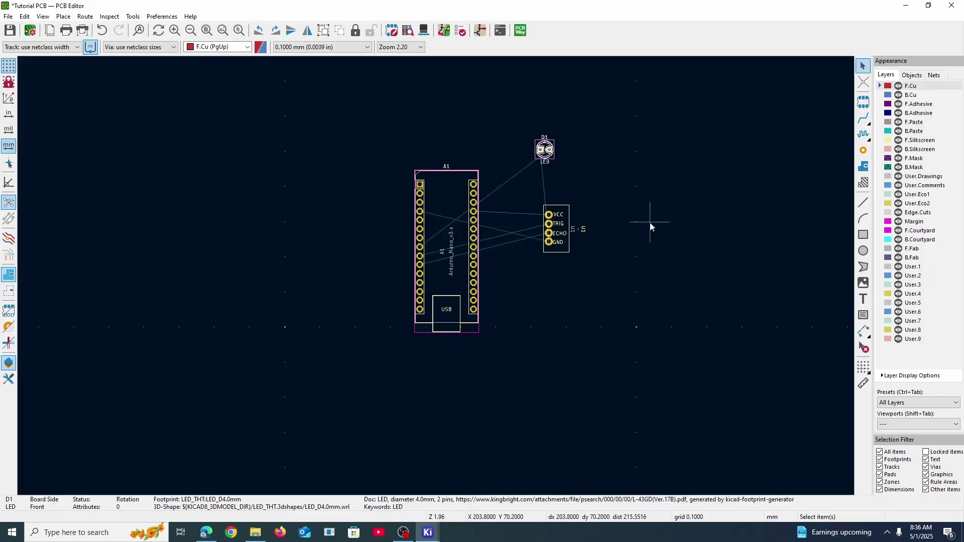
pyautogui.scroll(2, 575, 223)
pyautogui.click(410, 300)
pyautogui.press('m')
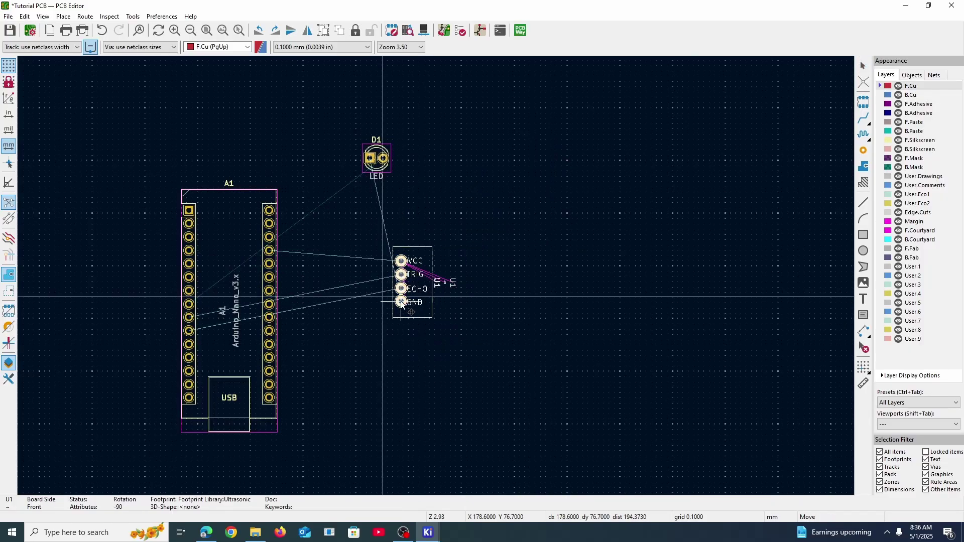
pyautogui.click(401, 302)
pyautogui.click(339, 296)
# Route a front copper track from U1's VCC pad to pad 27 of the Arduino Nano
pyautogui.moveTo(374, 282); pyautogui.dragTo(504, 222, button='middle')
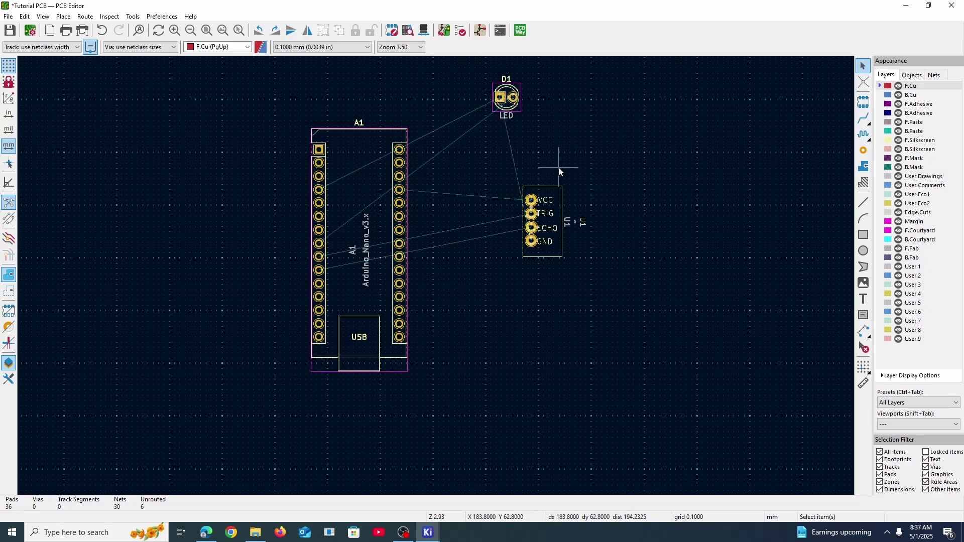
pyautogui.press('x')
pyautogui.scroll(3, 560, 170)
pyautogui.moveTo(421, 286); pyautogui.dragTo(527, 228, button='middle')
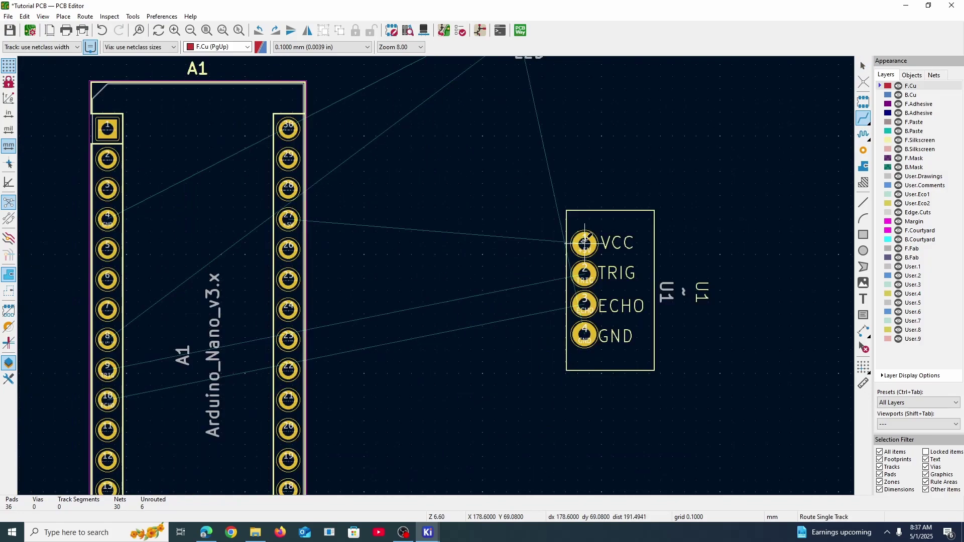
pyautogui.click(584, 244)
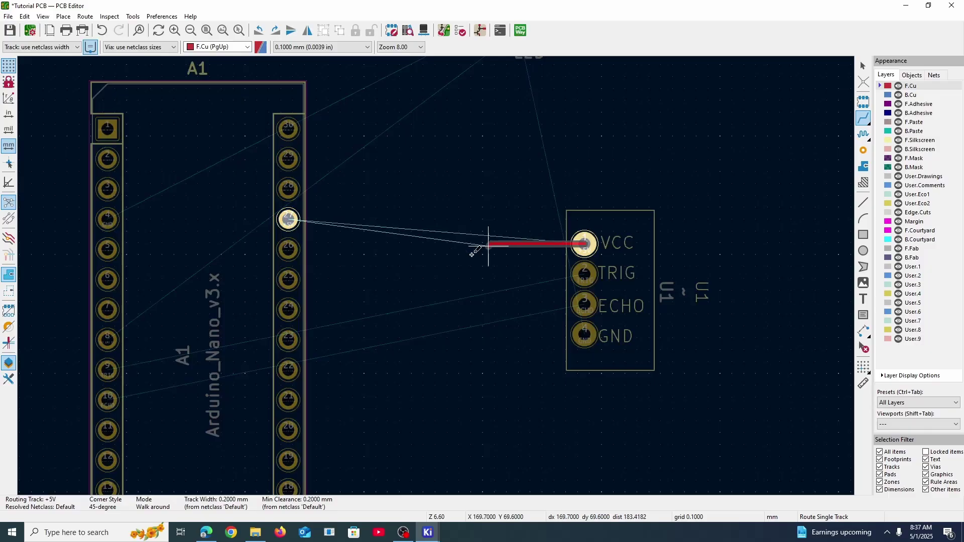
pyautogui.click(294, 217)
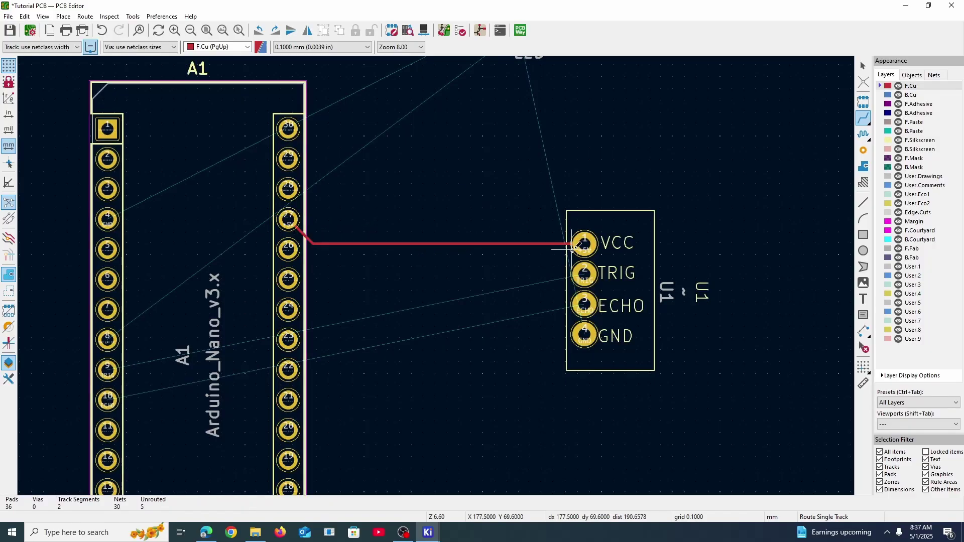
# Route front copper tracks from U1's TRIG pad to Arduino pad 9 and from its ECHO pad to Arduino pad 10
pyautogui.click(586, 272)
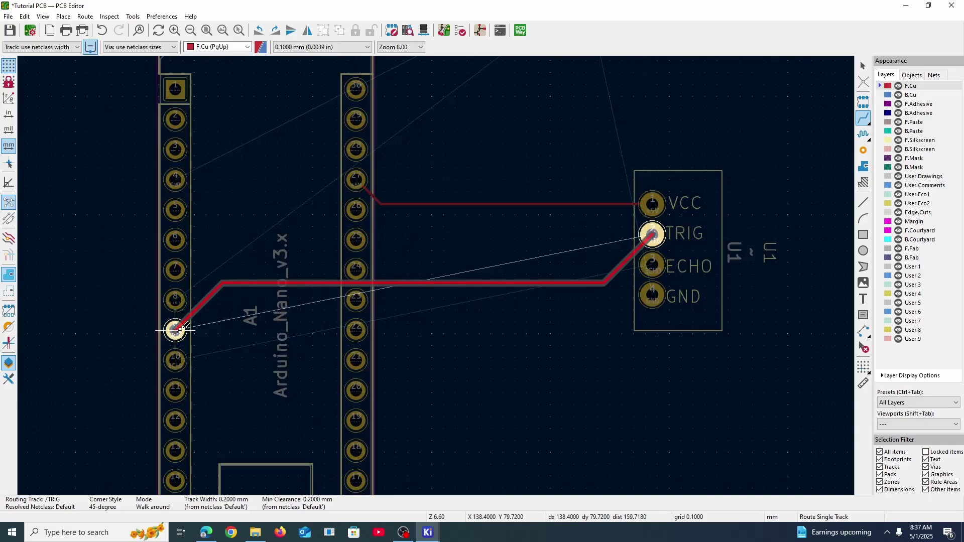
pyautogui.click(176, 330)
pyautogui.click(651, 266)
pyautogui.click(187, 335)
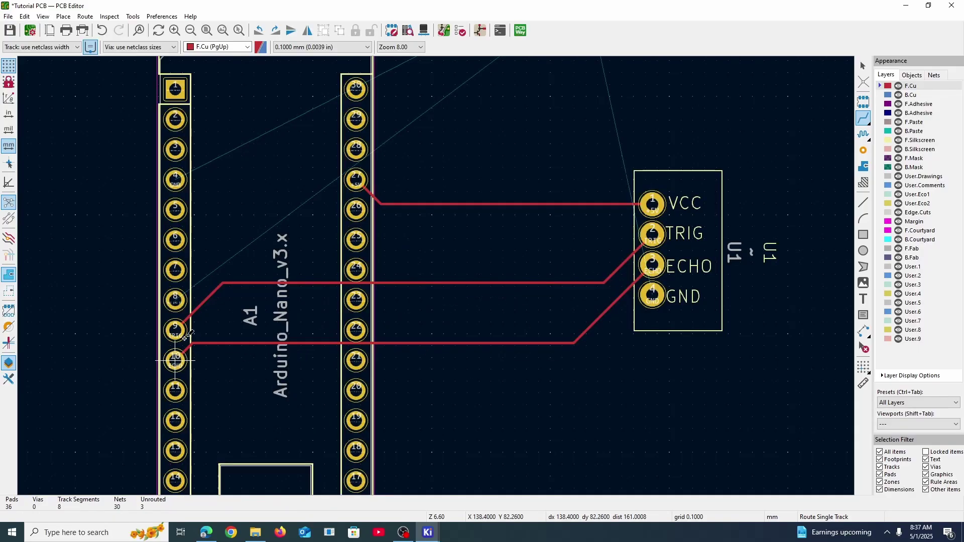
# Compare the TRIG and ECHO connections in the schematic with the routed Arduino Nano pads 9 and 10 on the board
pyautogui.click(478, 31)
pyautogui.scroll(2, 566, 270)
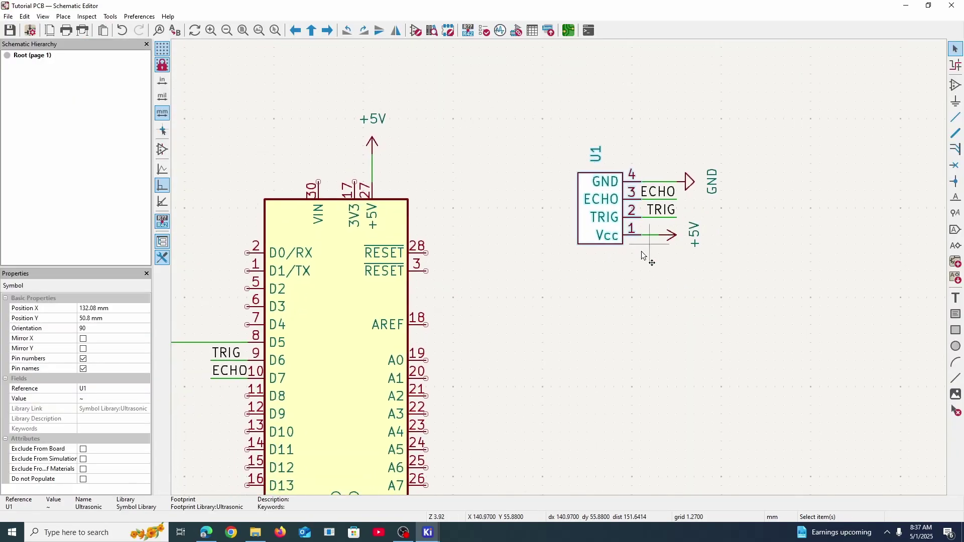
pyautogui.scroll(-2, 313, 394)
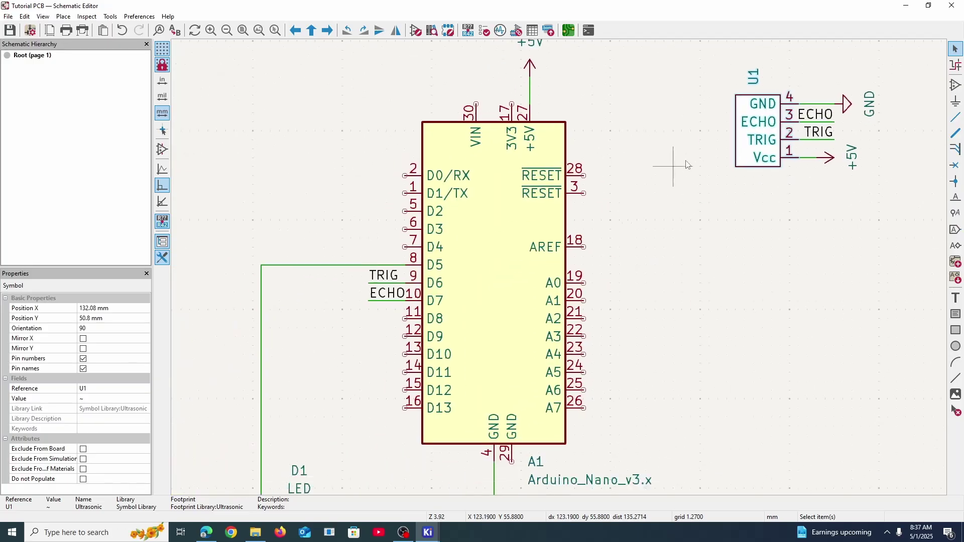
pyautogui.scroll(2, 417, 279)
pyautogui.hotkey('alt', 'Tab')
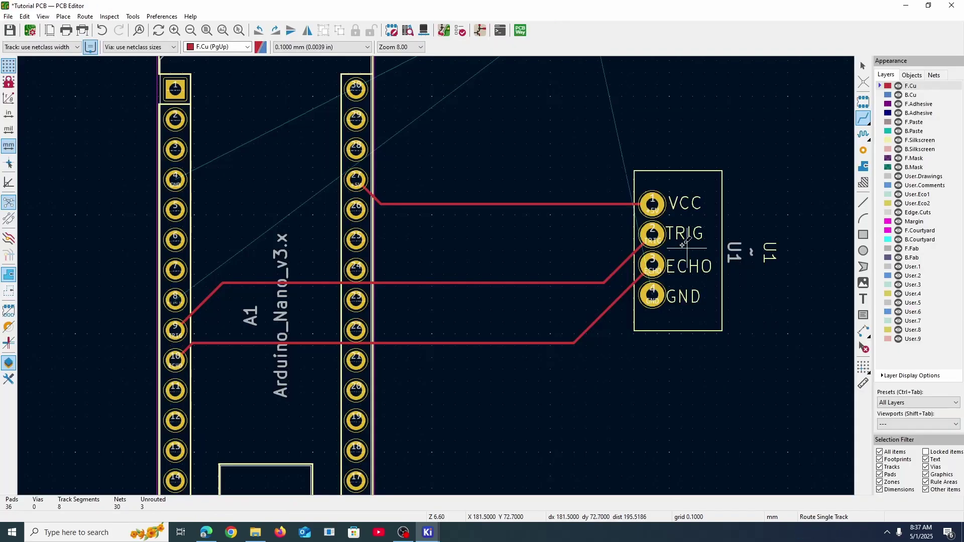
pyautogui.scroll(3, 442, 276)
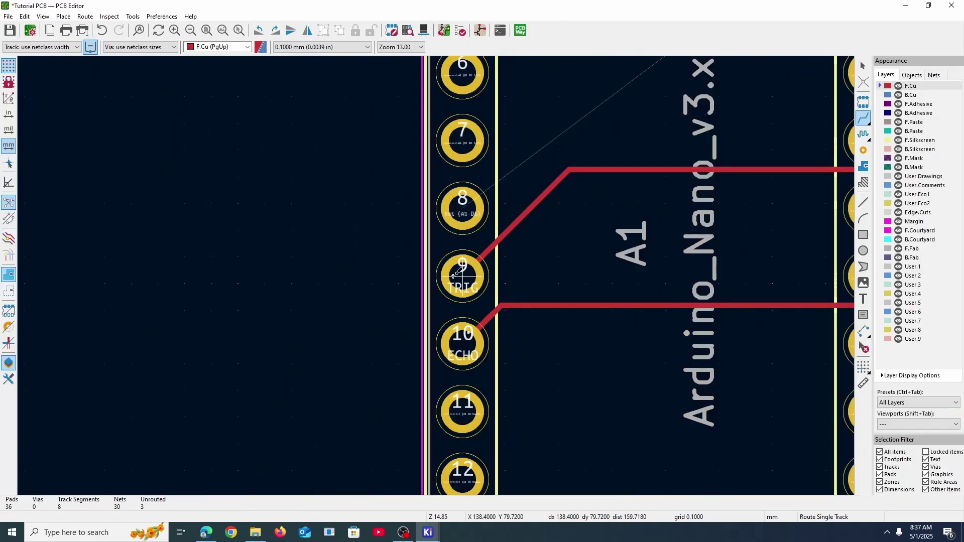
pyautogui.scroll(-3, 505, 258)
# Route front copper tracks from U1's GND pad and D1's square pad to Arduino pad 4, and from D1's round pad to Arduino pad 8
pyautogui.moveTo(521, 182); pyautogui.dragTo(516, 231, button='middle')
pyautogui.click(603, 101)
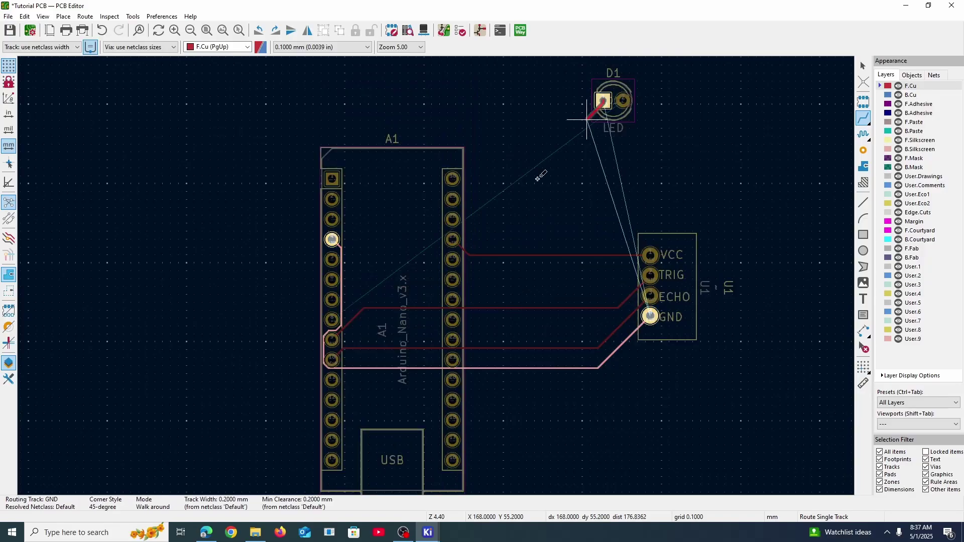
pyautogui.click(331, 240)
pyautogui.click(623, 100)
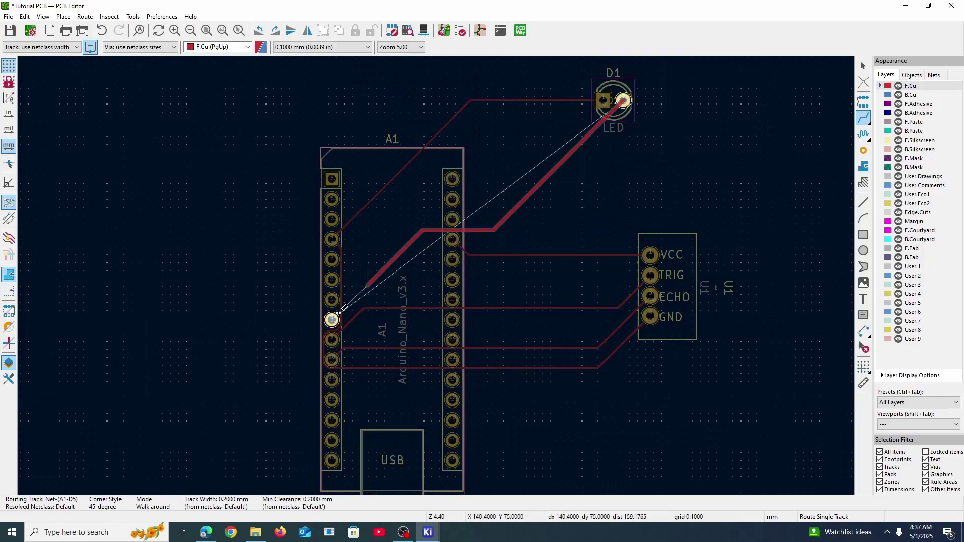
pyautogui.click(331, 319)
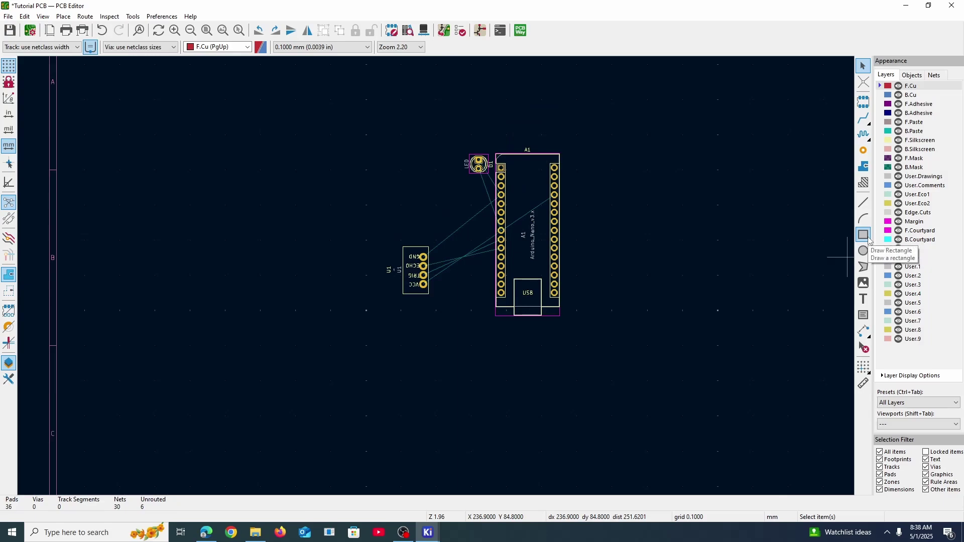
# Draw a rectangle about 82.6 by 70.4 mm around the LED, U1 and Arduino Nano footprints
pyautogui.click(867, 238)
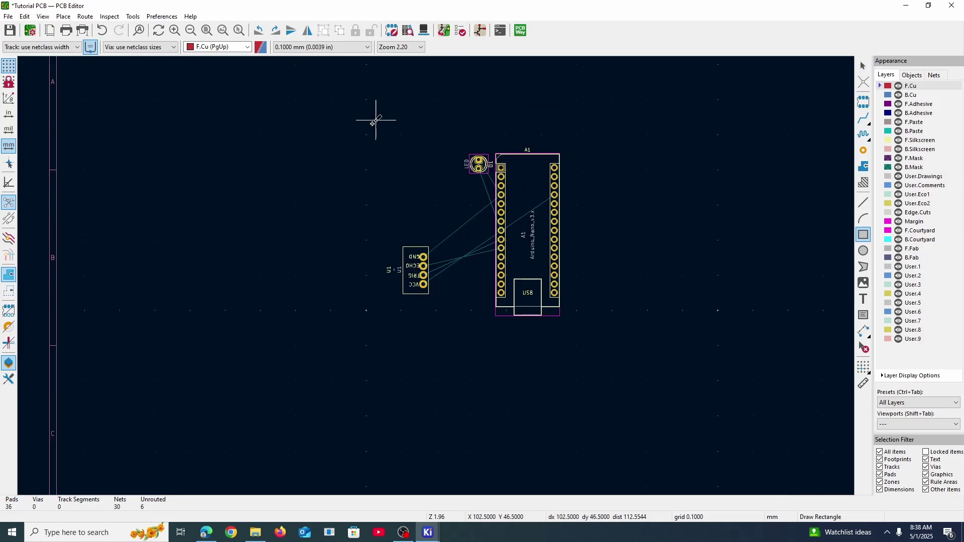
pyautogui.click(347, 117)
pyautogui.click(638, 365)
pyautogui.press('Escape')
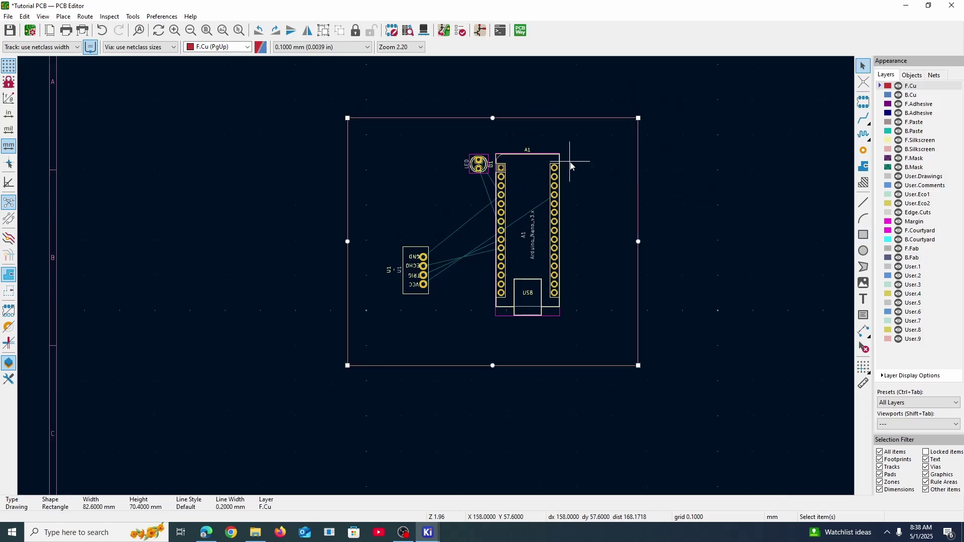
pyautogui.press('Escape')
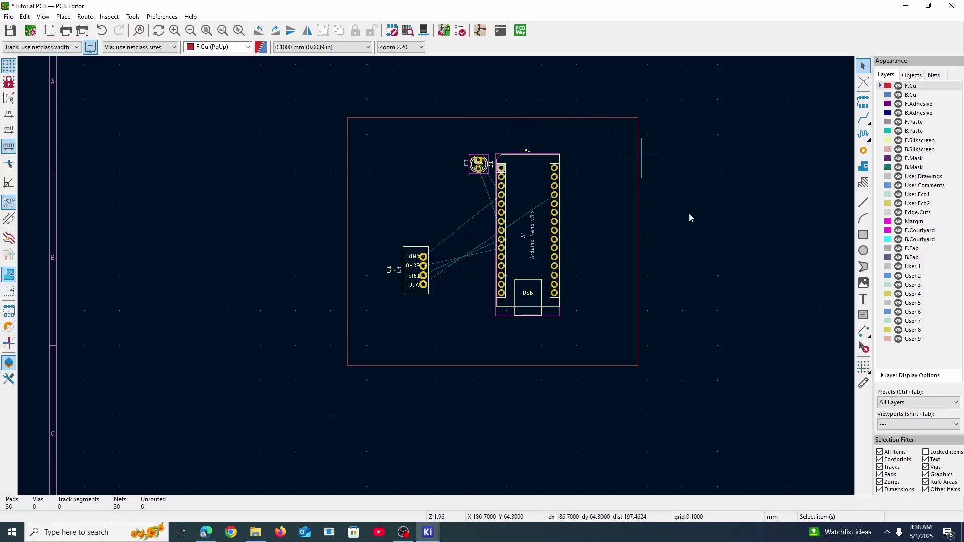
# Change the layer of the rectangle surrounding the footprints to Edge.Cuts
pyautogui.doubleClick(413, 120)
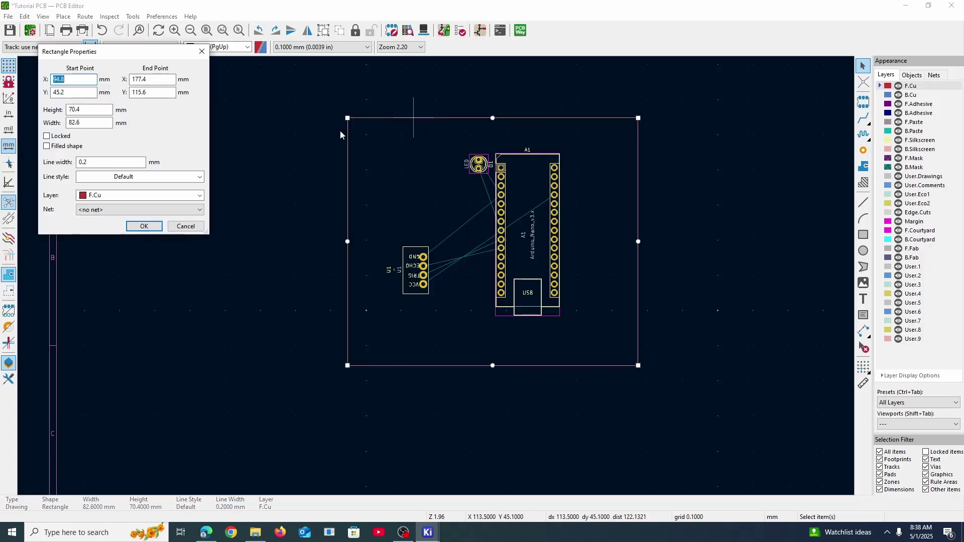
pyautogui.click(108, 196)
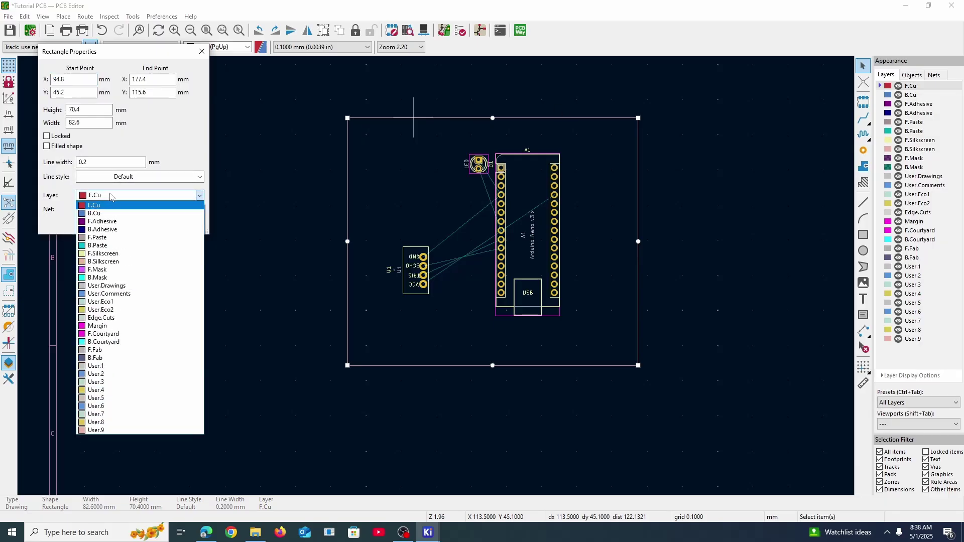
pyautogui.click(114, 318)
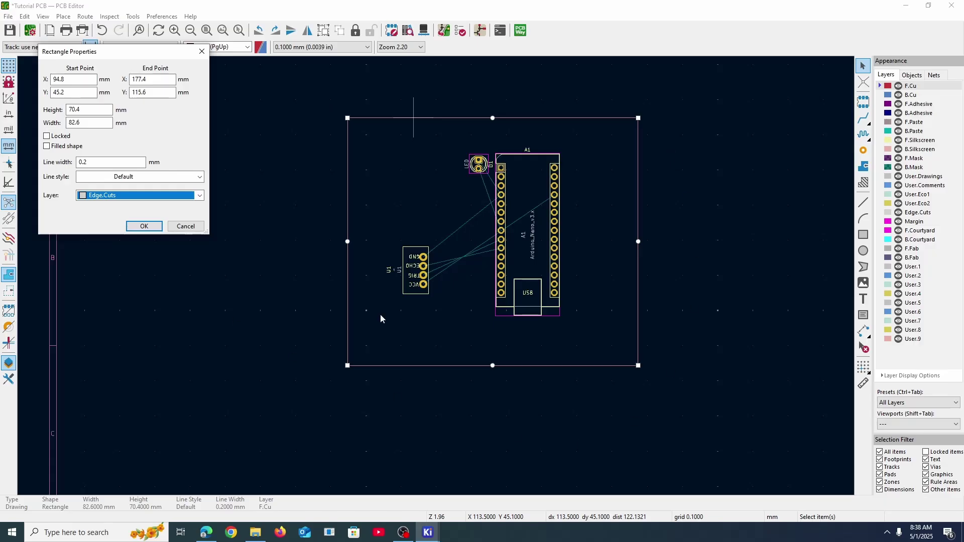
pyautogui.click(144, 226)
# Inspect the board outline and component placement from several angles in the 3D view, and close it
pyautogui.click(425, 30)
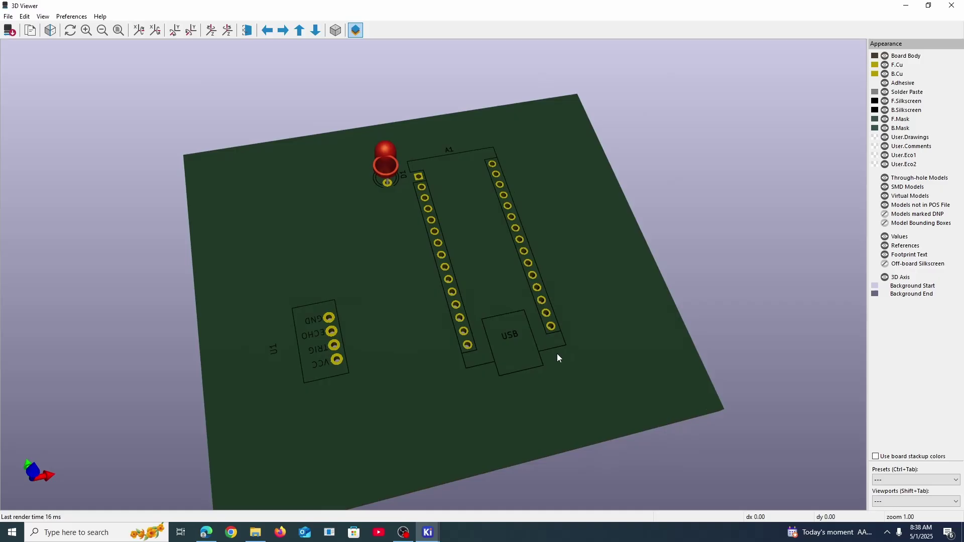
pyautogui.moveTo(557, 357); pyautogui.dragTo(536, 443)
pyautogui.moveTo(448, 486); pyautogui.dragTo(445, 162)
pyautogui.click(955, 4)
# Move the Arduino Nano up and to the left inside the board outline, and shift U1 slightly down
pyautogui.moveTo(413, 190); pyautogui.dragTo(376, 322, button='middle')
pyautogui.moveTo(563, 176); pyautogui.dragTo(529, 160)
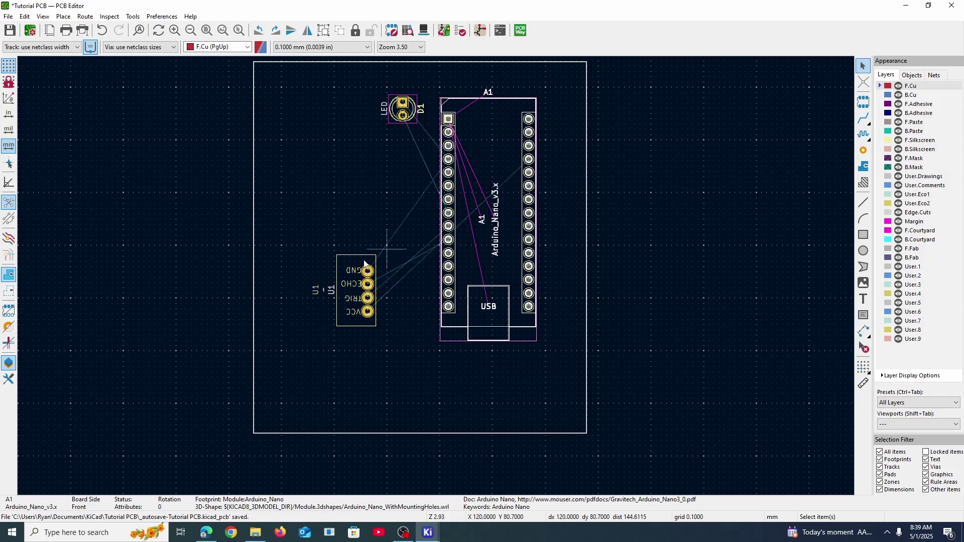
pyautogui.moveTo(353, 260); pyautogui.dragTo(355, 283)
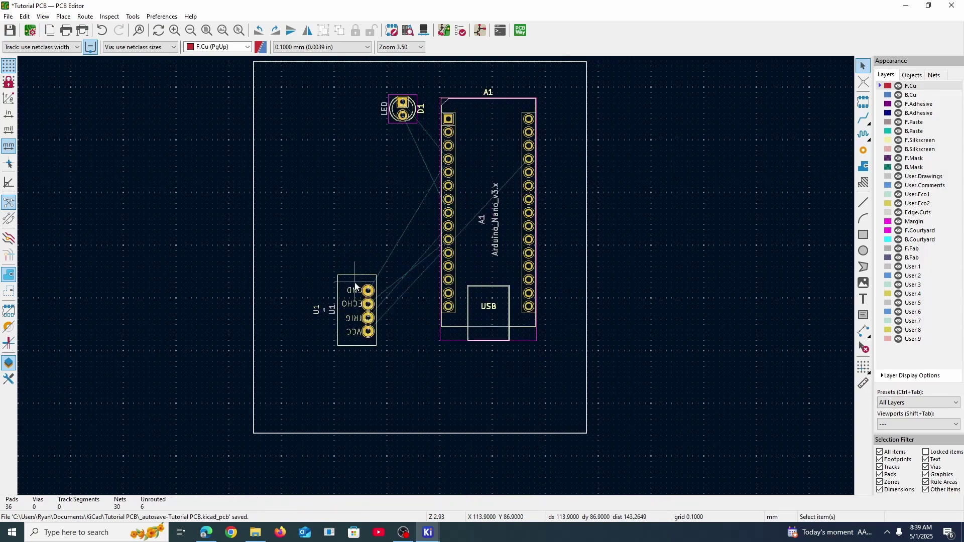
# Align footprints U1 and D1 to their horizontal center
pyautogui.keyDown('shift'); pyautogui.click(412, 109); pyautogui.keyUp('shift')
pyautogui.rightClick(414, 112)
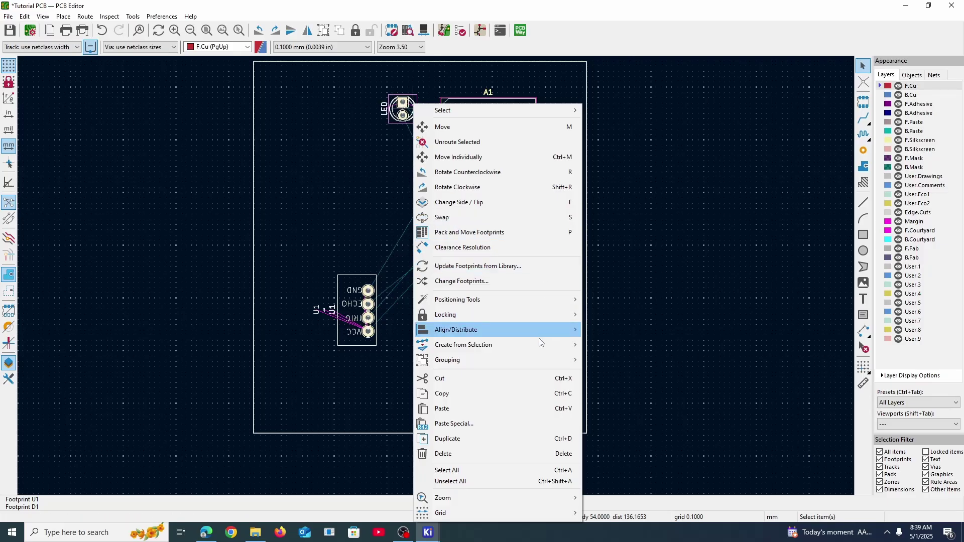
pyautogui.moveTo(531, 330)
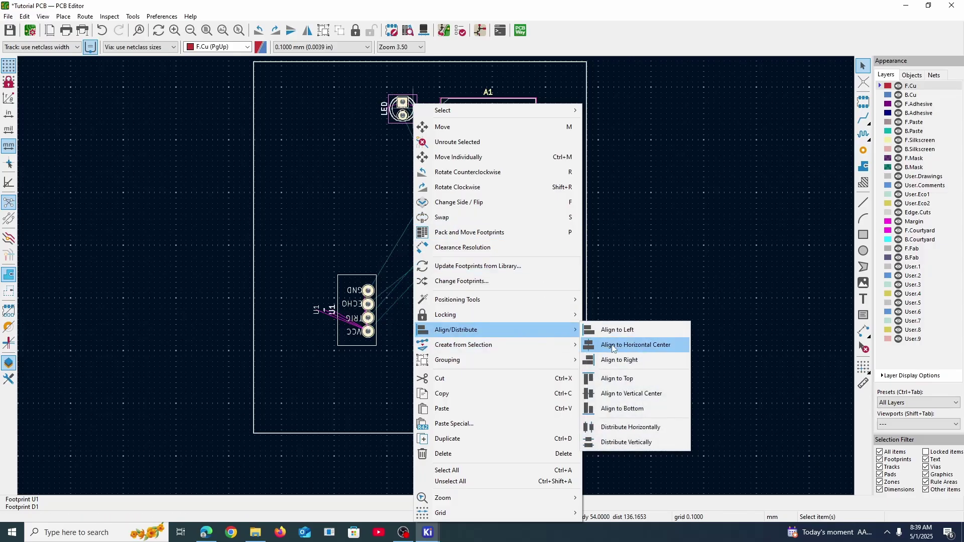
pyautogui.click(613, 346)
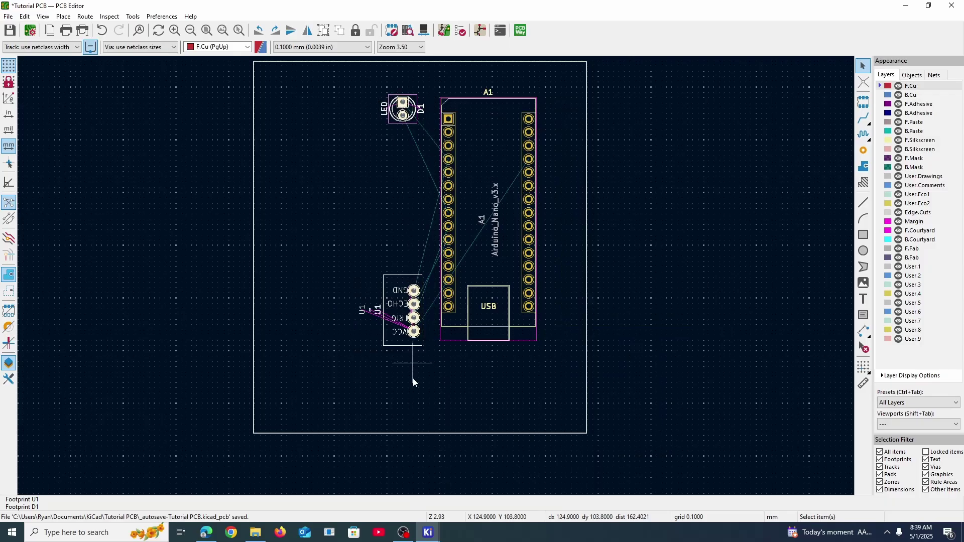
# Rotate footprint U1 by 180 degrees so its VCC pad is uppermost
pyautogui.click(393, 283)
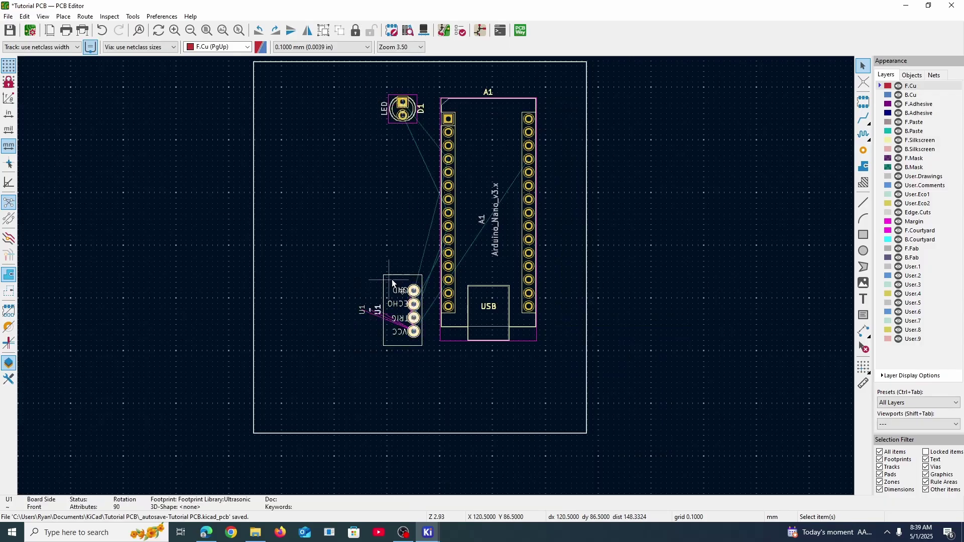
pyautogui.press('r')
pyautogui.press('r')
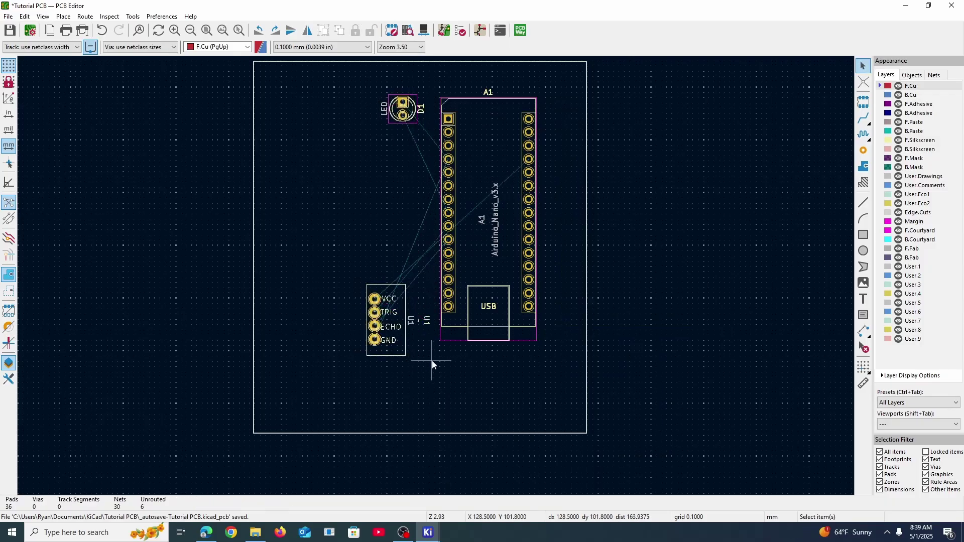
# Shrink the Edge.Cuts rectangle to fit closely around the three footprints and check the board in the 3D view
pyautogui.click(417, 365)
pyautogui.moveTo(420, 365); pyautogui.dragTo(420, 360)
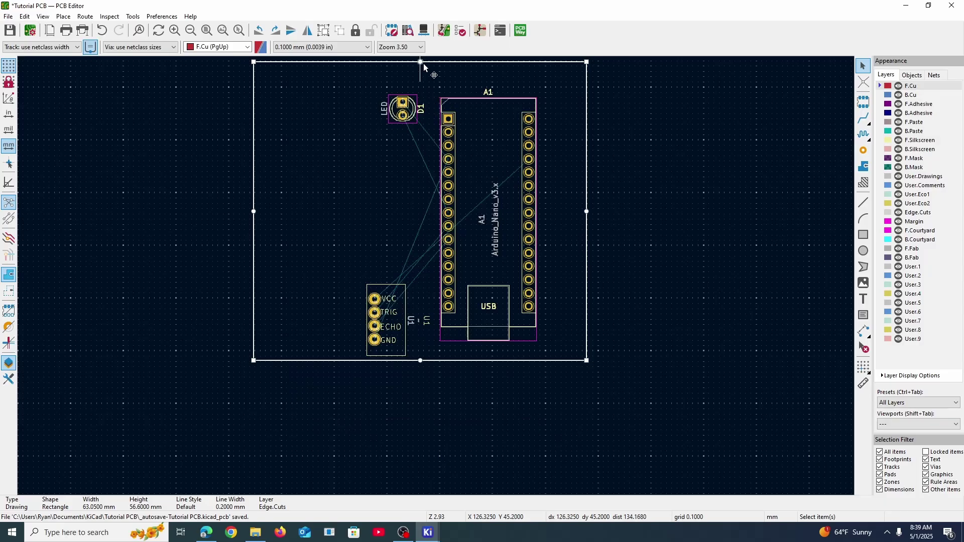
pyautogui.moveTo(423, 63); pyautogui.dragTo(423, 88)
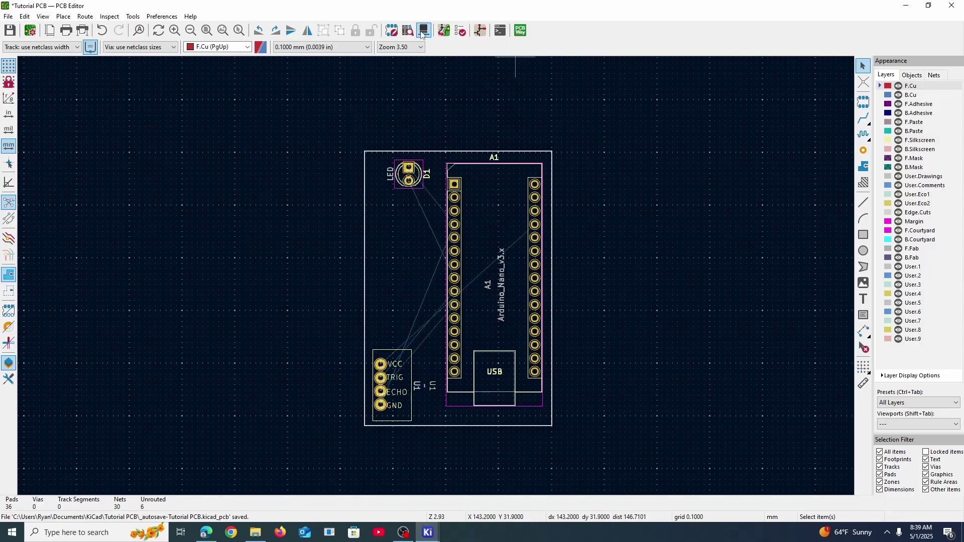
pyautogui.click(423, 30)
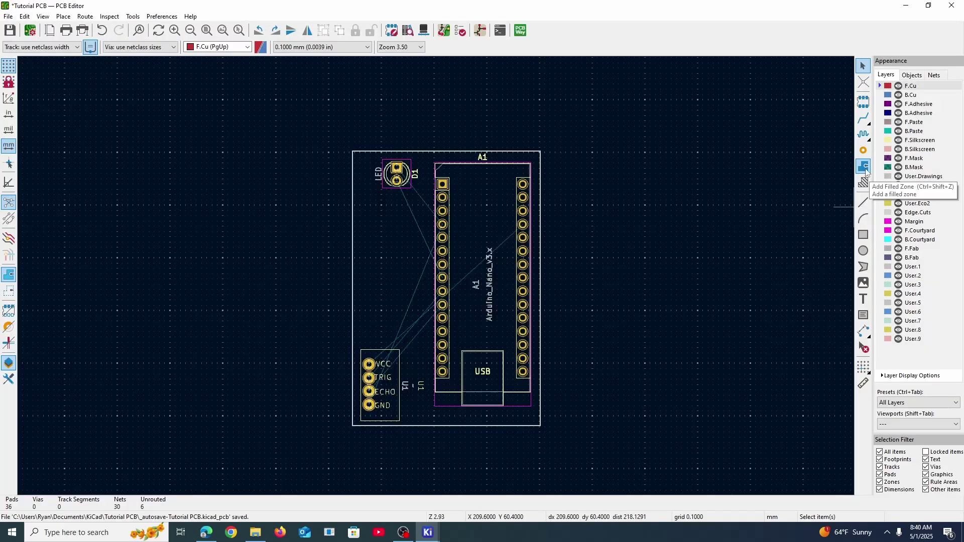
# Draw a filled copper zone on F.Cu for the +5V net, following the four corners of the board outline
pyautogui.click(864, 171)
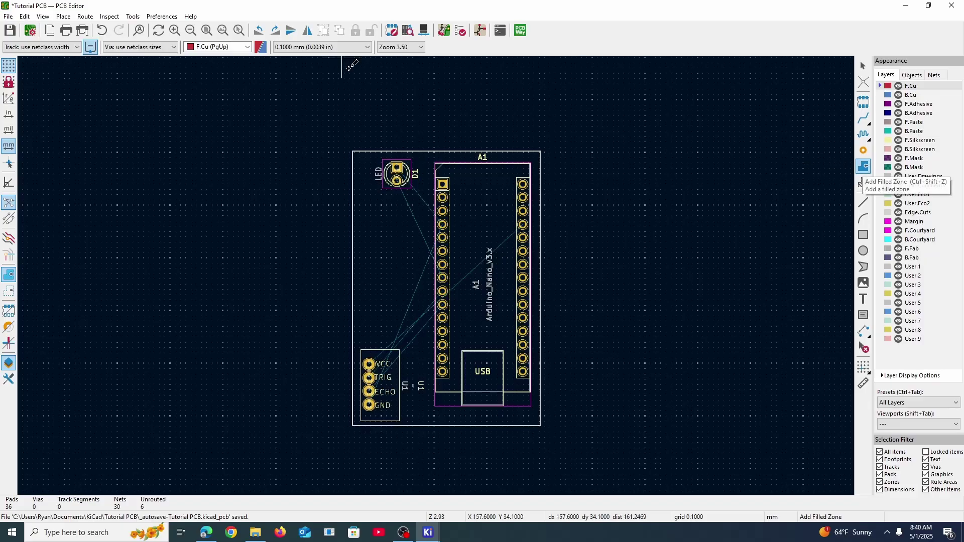
pyautogui.click(353, 150)
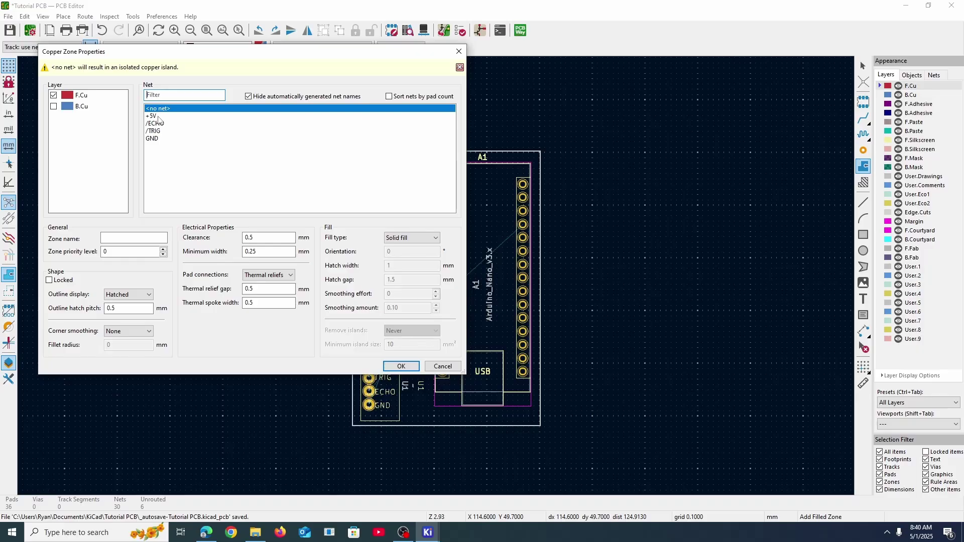
pyautogui.click(153, 116)
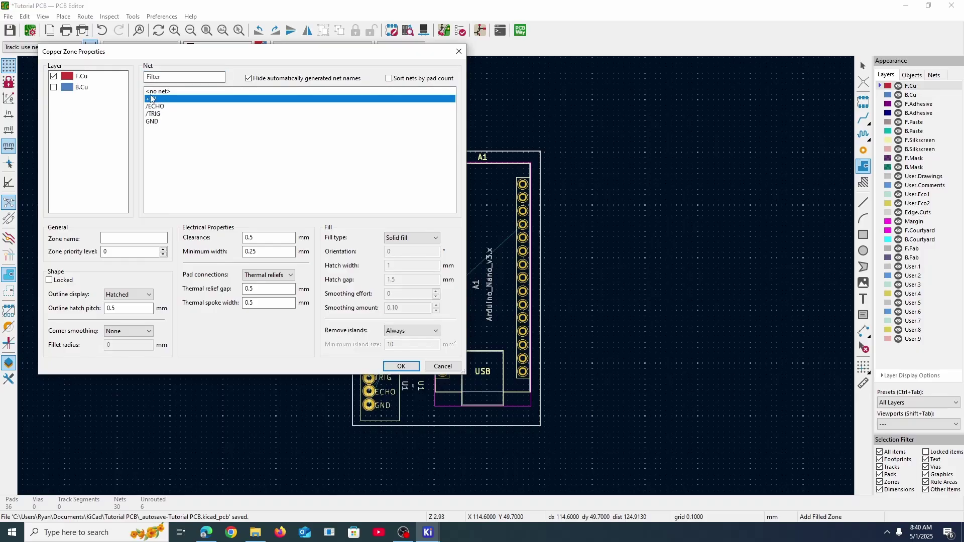
pyautogui.click(406, 367)
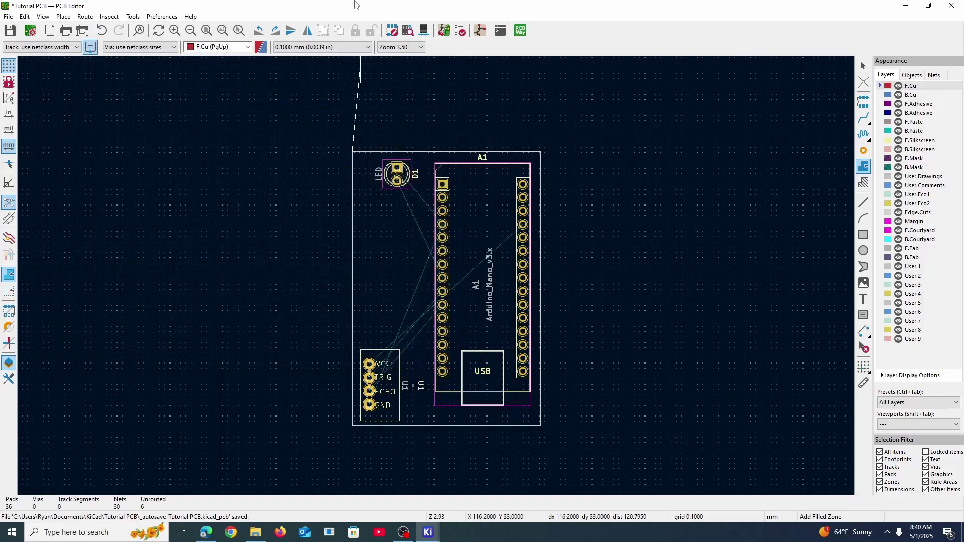
pyautogui.click(540, 151)
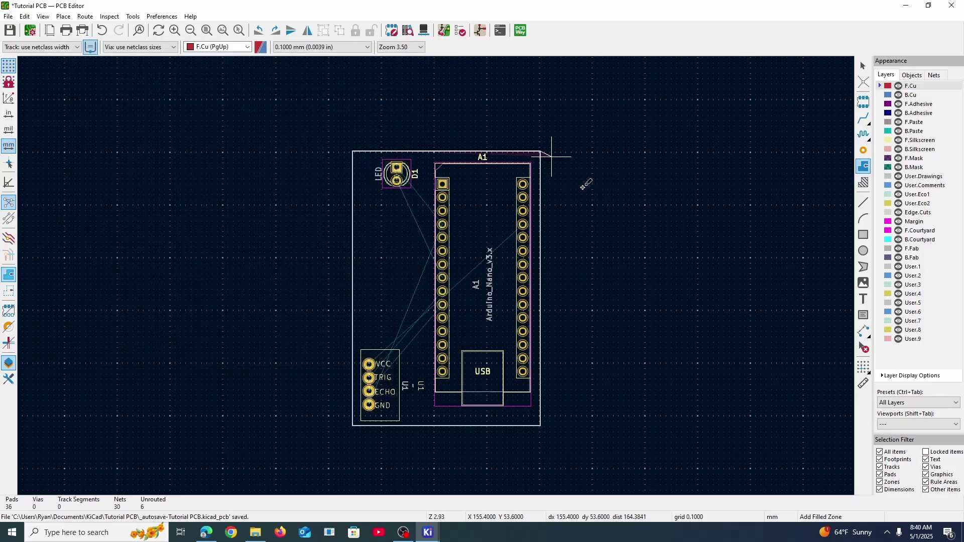
pyautogui.click(541, 425)
pyautogui.click(353, 425)
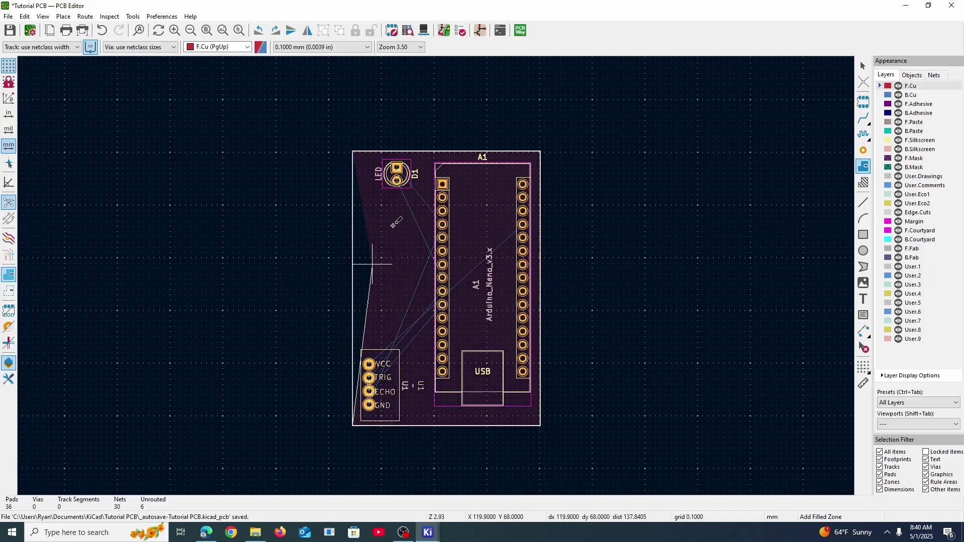
pyautogui.click(352, 151)
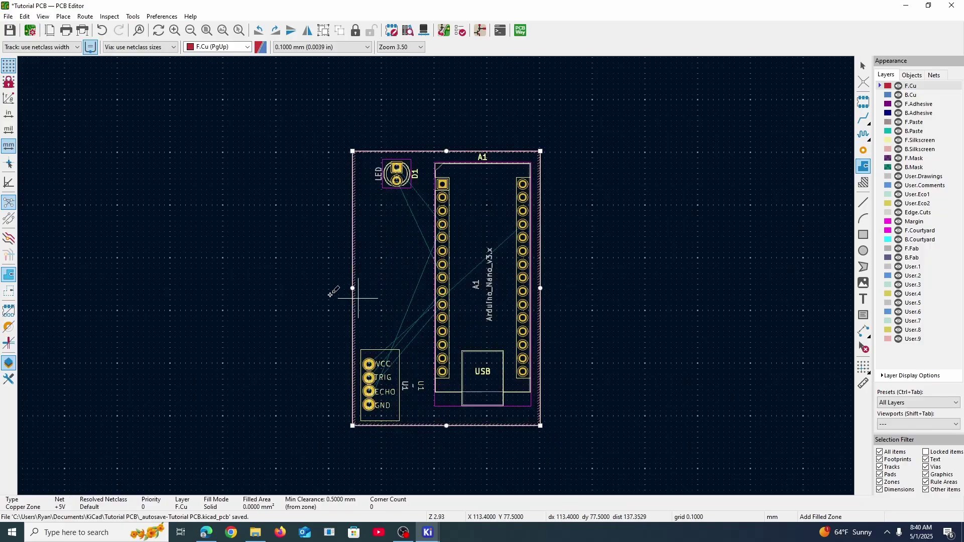
# Draw a filled copper zone on B.Cu for the GND net, following the four corners of the board outline
pyautogui.click(353, 151)
pyautogui.click(53, 88)
pyautogui.click(53, 76)
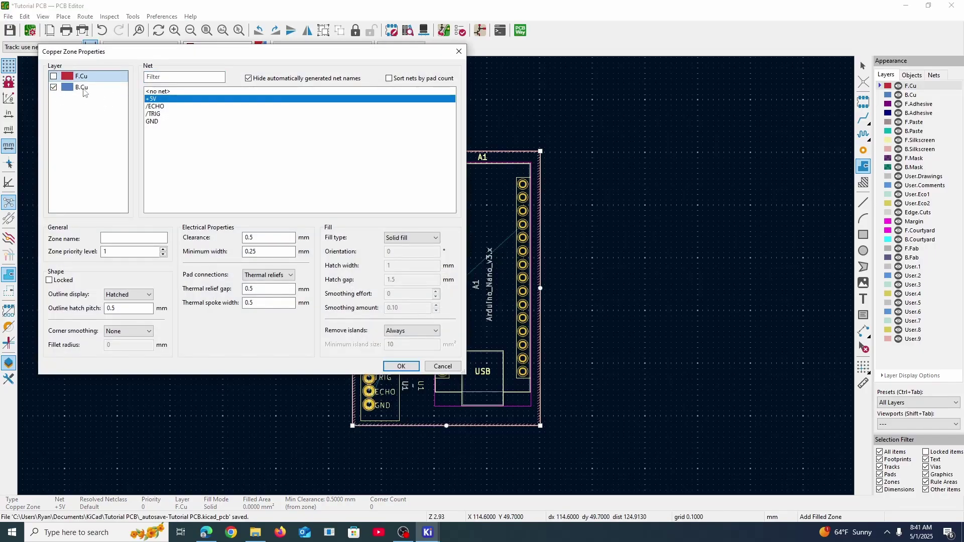
pyautogui.click(156, 121)
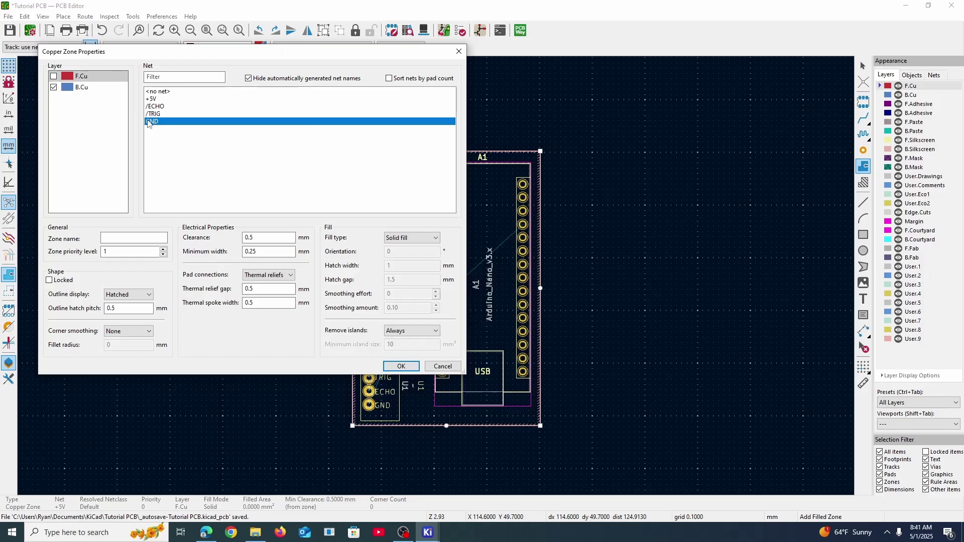
pyautogui.click(401, 366)
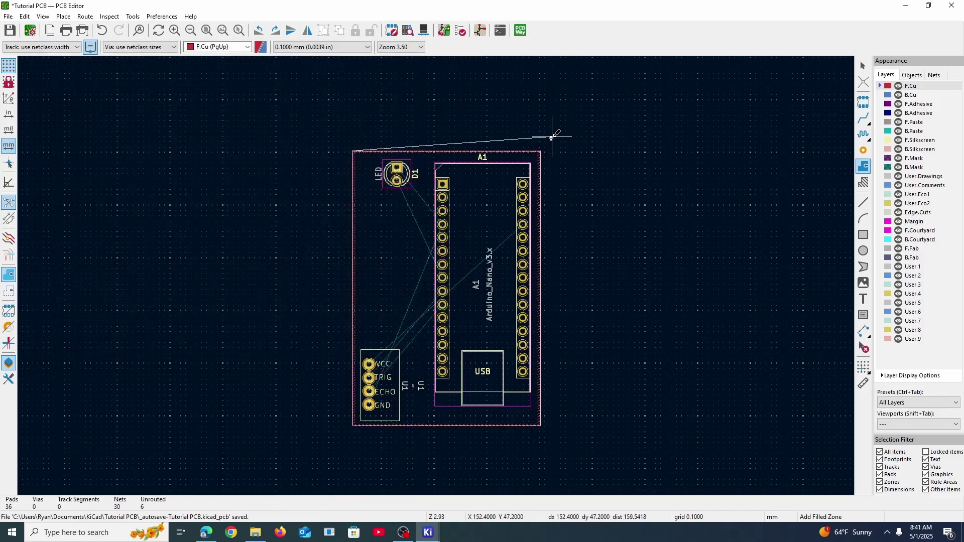
pyautogui.click(540, 151)
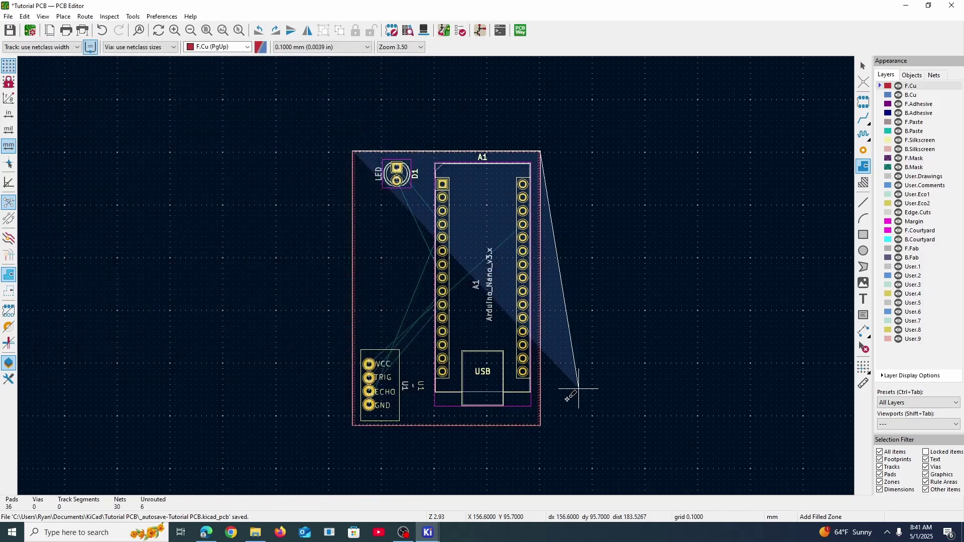
pyautogui.click(540, 425)
pyautogui.click(352, 426)
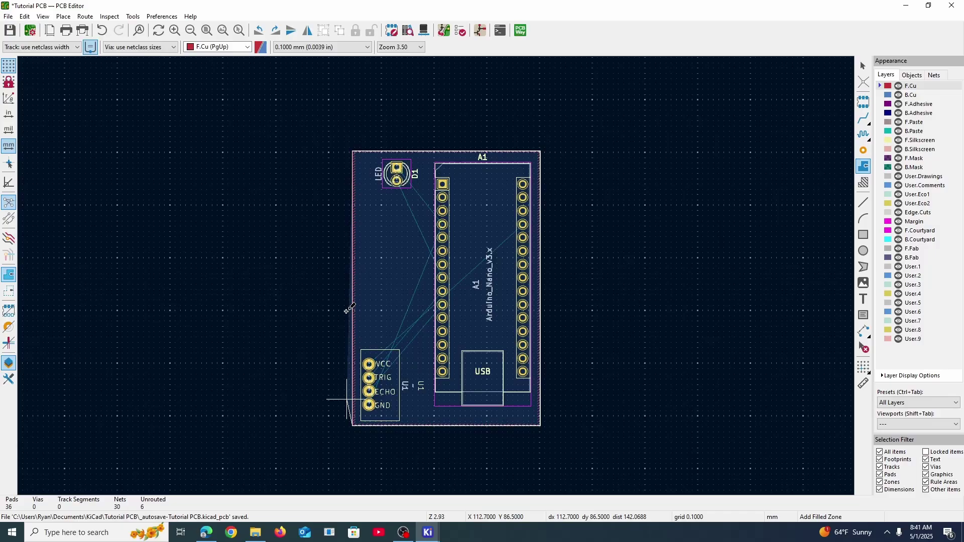
pyautogui.click(353, 150)
pyautogui.press('Escape')
# Fill all copper zones on the board
pyautogui.scroll(5, 441, 276)
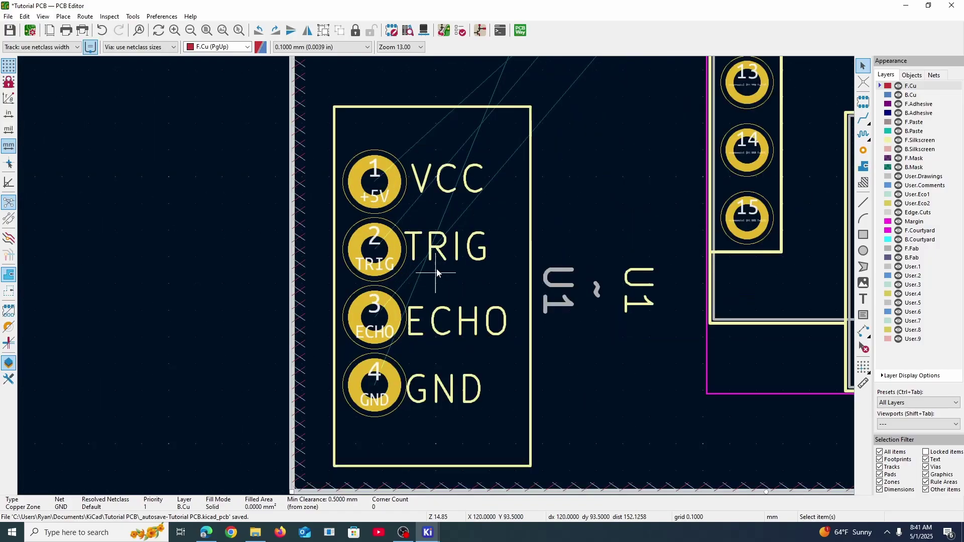
pyautogui.scroll(-5, 365, 186)
pyautogui.scroll(4, 437, 273)
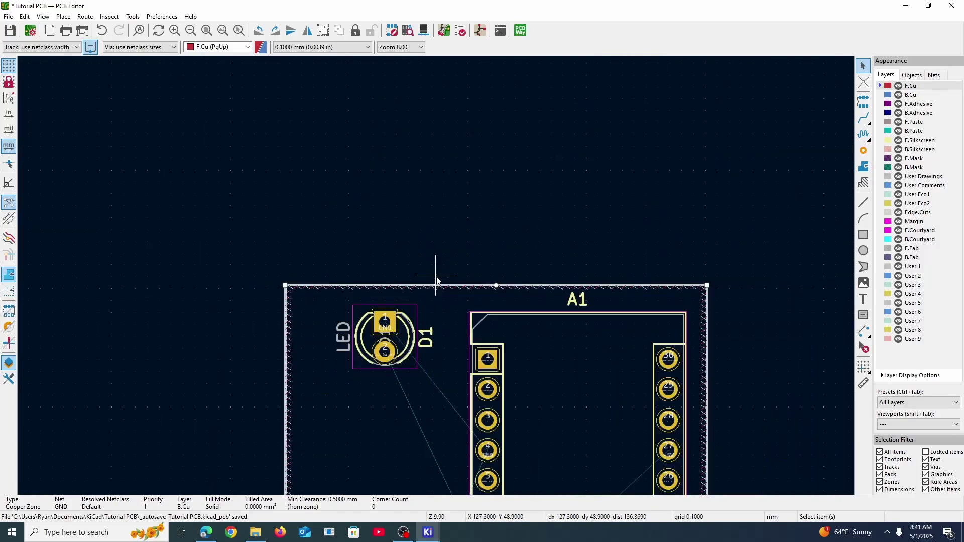
pyautogui.scroll(-10, 422, 378)
pyautogui.hscroll(5, 435, 338)
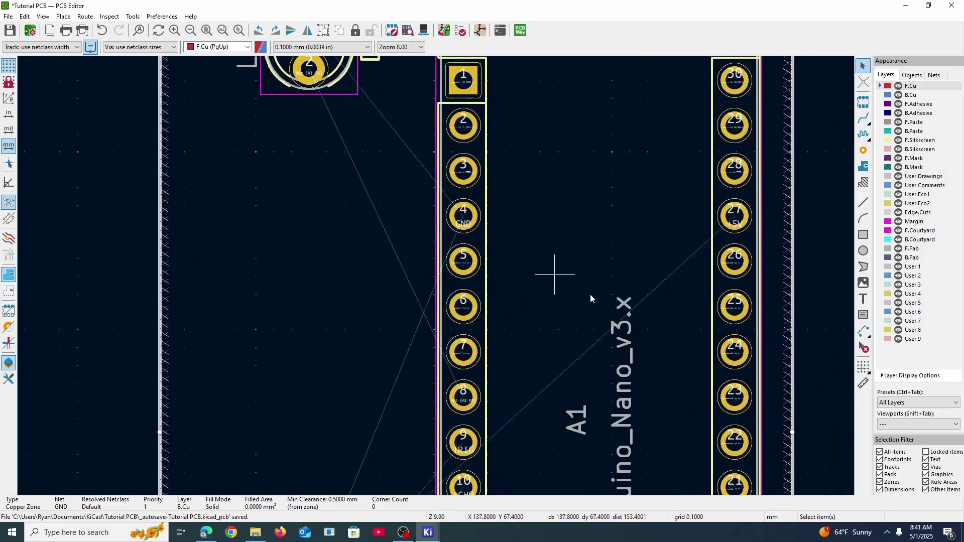
pyautogui.scroll(-4, 517, 259)
pyautogui.scroll(2, 372, 233)
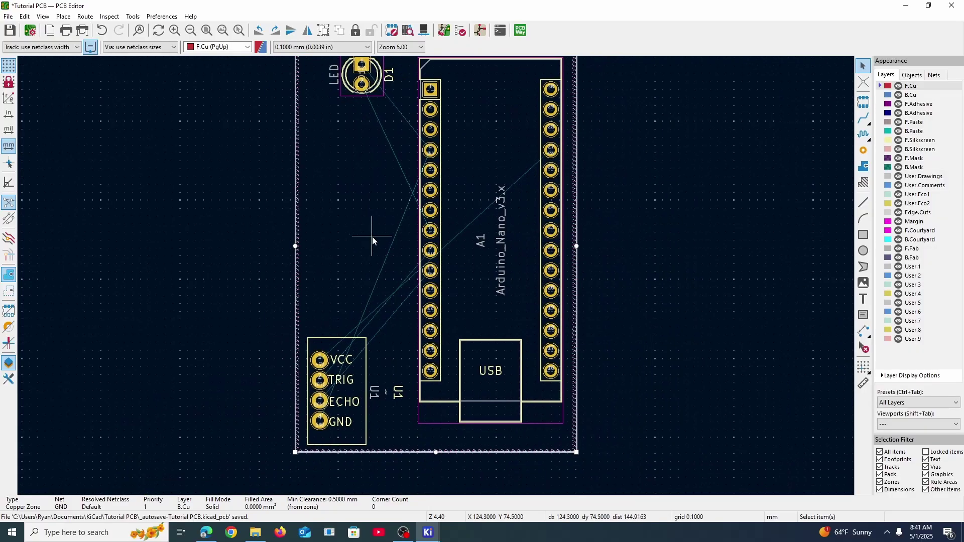
pyautogui.scroll(-2, 397, 298)
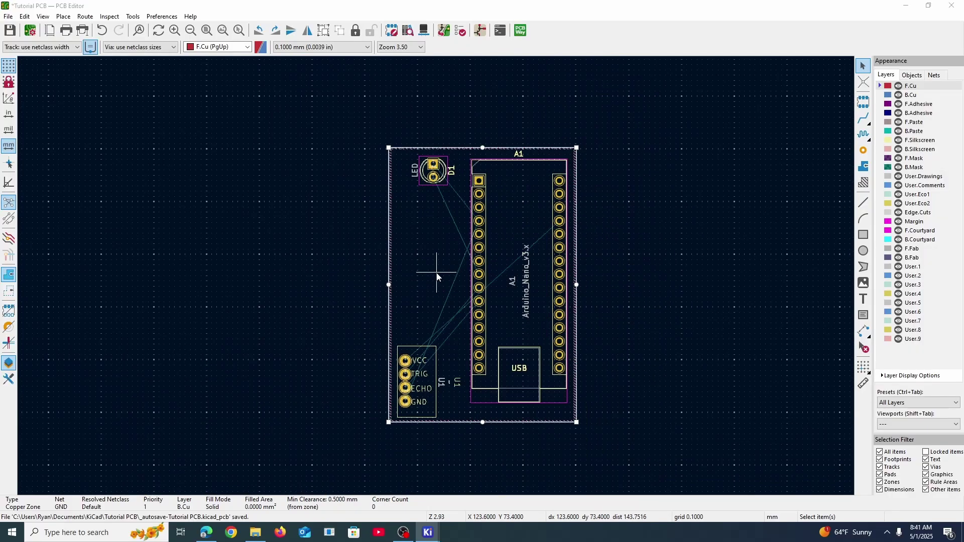
pyautogui.press('b')
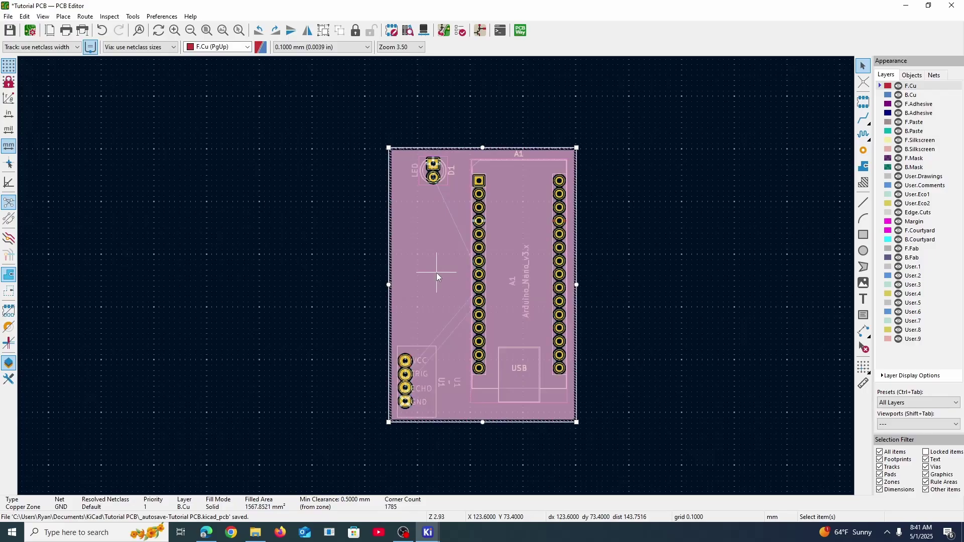
# Examine how U1's VCC and GND pads connect to the filled zones and which ratsnest lines remain unrouted
pyautogui.scroll(5, 441, 266)
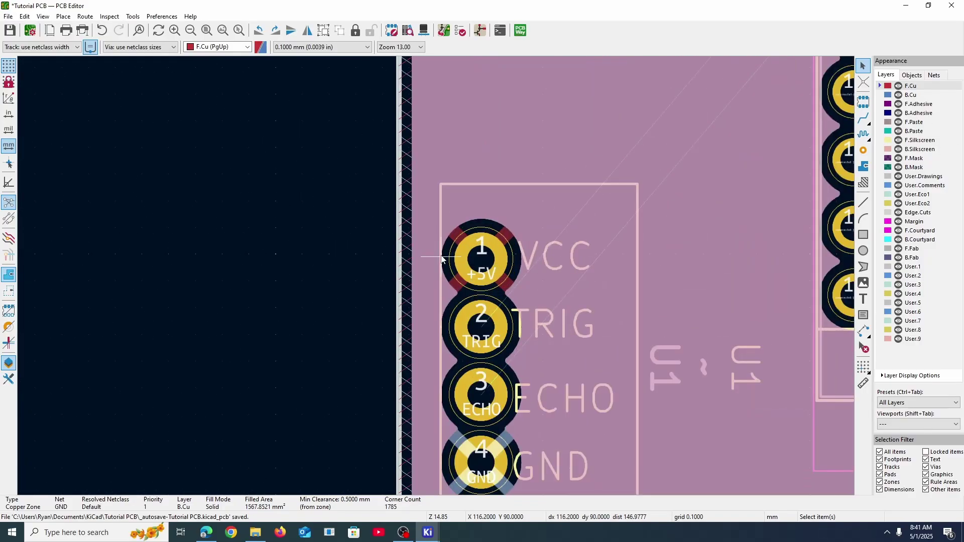
pyautogui.moveTo(611, 307); pyautogui.dragTo(575, 132, button='middle')
pyautogui.click(254, 269)
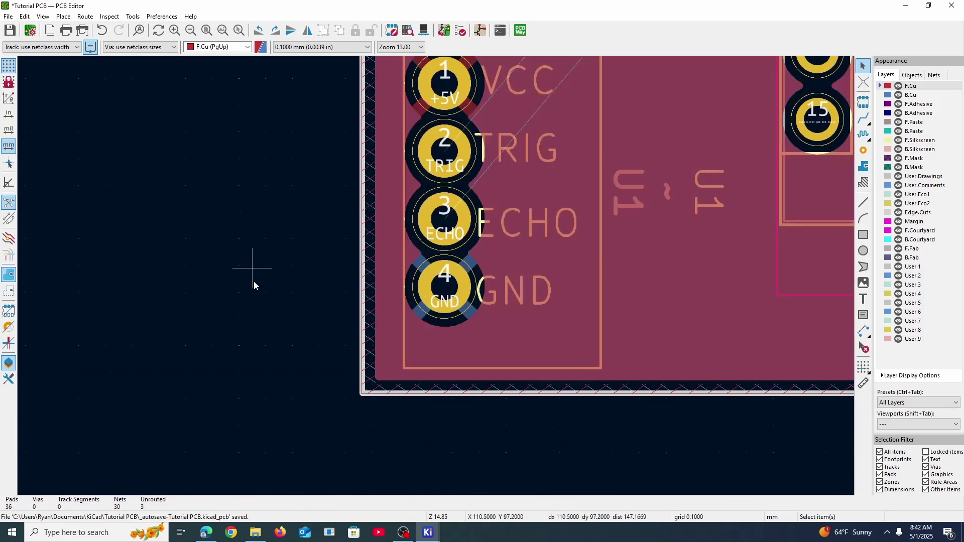
pyautogui.scroll(-2, 434, 276)
pyautogui.moveTo(535, 117); pyautogui.dragTo(361, 297, button='middle')
pyautogui.scroll(-2, 361, 296)
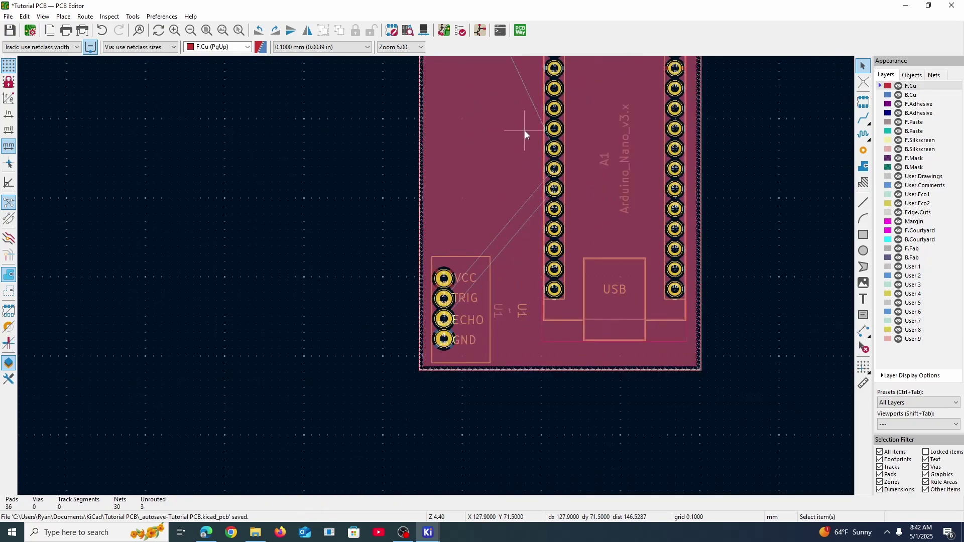
pyautogui.moveTo(525, 131); pyautogui.dragTo(449, 268, button='middle')
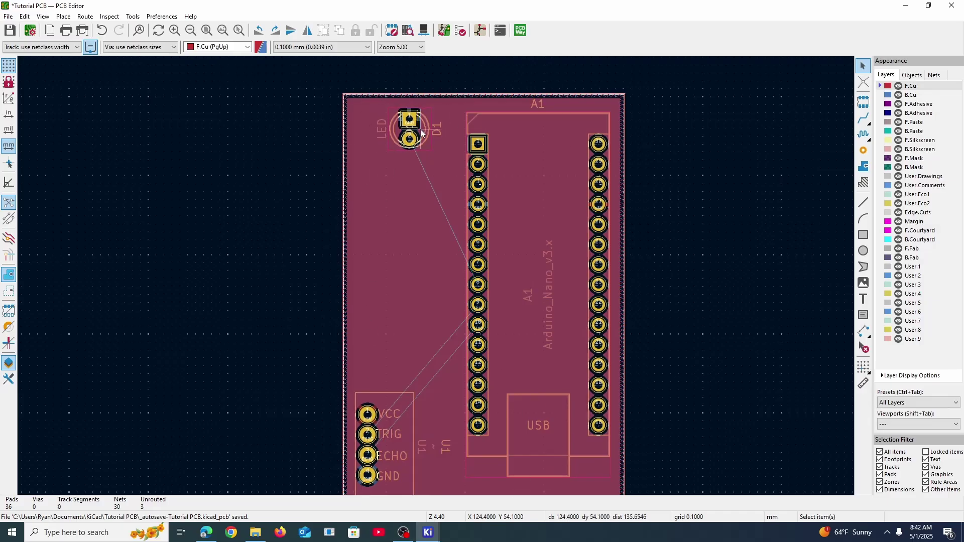
pyautogui.scroll(3, 427, 381)
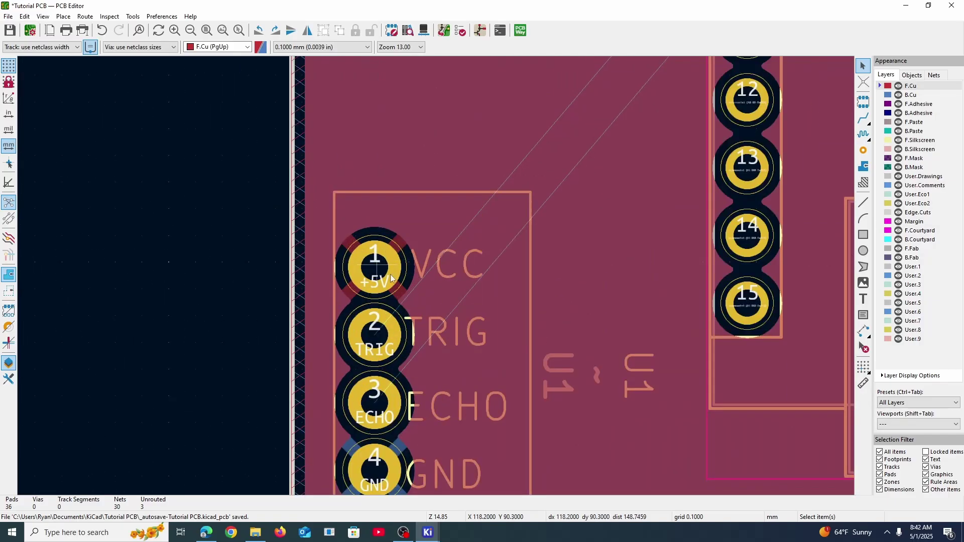
pyautogui.scroll(-3, 405, 295)
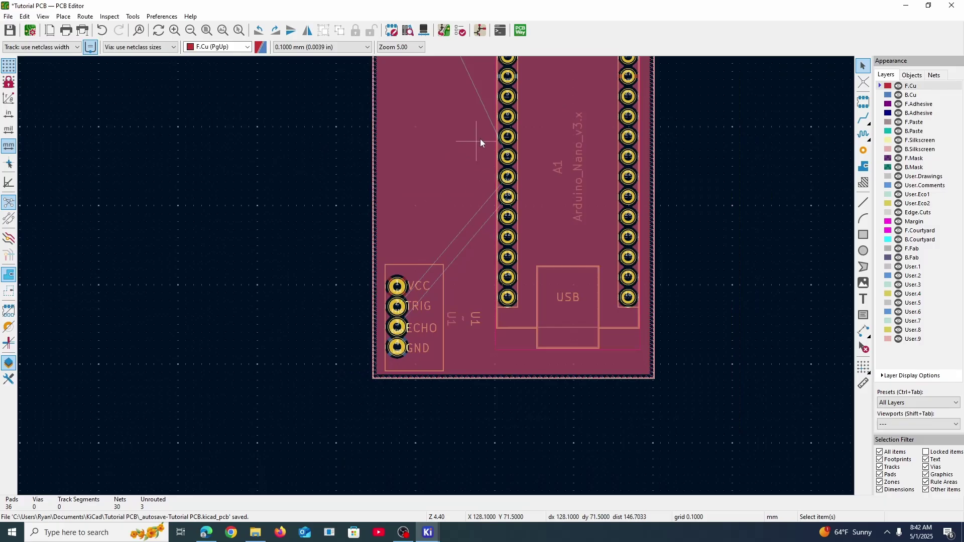
pyautogui.moveTo(466, 155); pyautogui.dragTo(430, 181, button='middle')
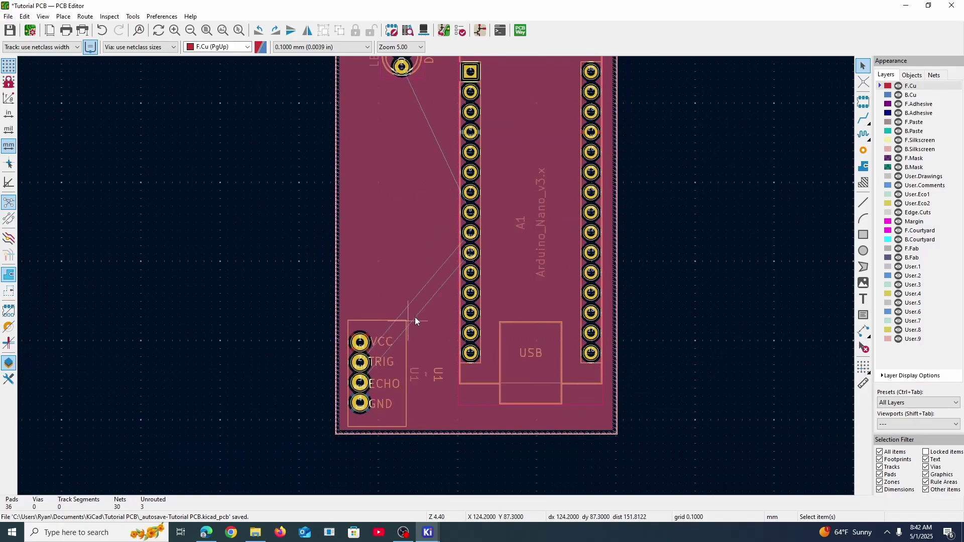
pyautogui.scroll(3, 436, 276)
pyautogui.scroll(-5, 436, 276)
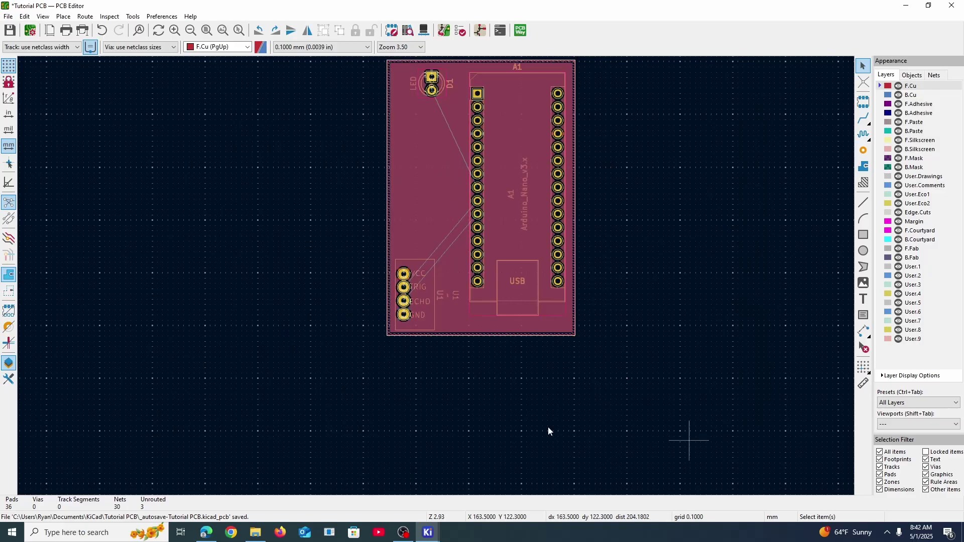
# Route F.Cu tracks from U1's TRIG pad to A1 pad 9 and from U1's ECHO pad to A1 pad 10
pyautogui.scroll(4, 435, 277)
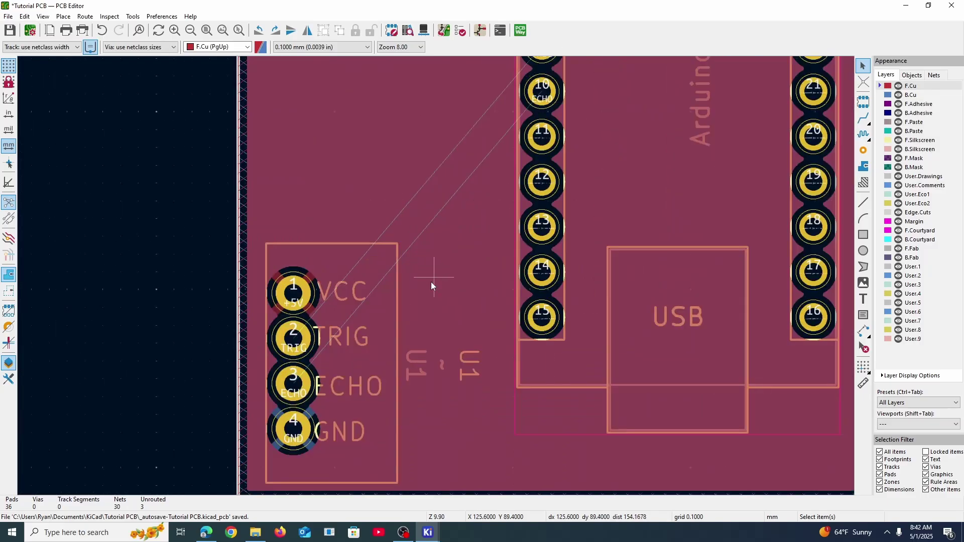
pyautogui.press('x')
pyautogui.scroll(-2, 397, 272)
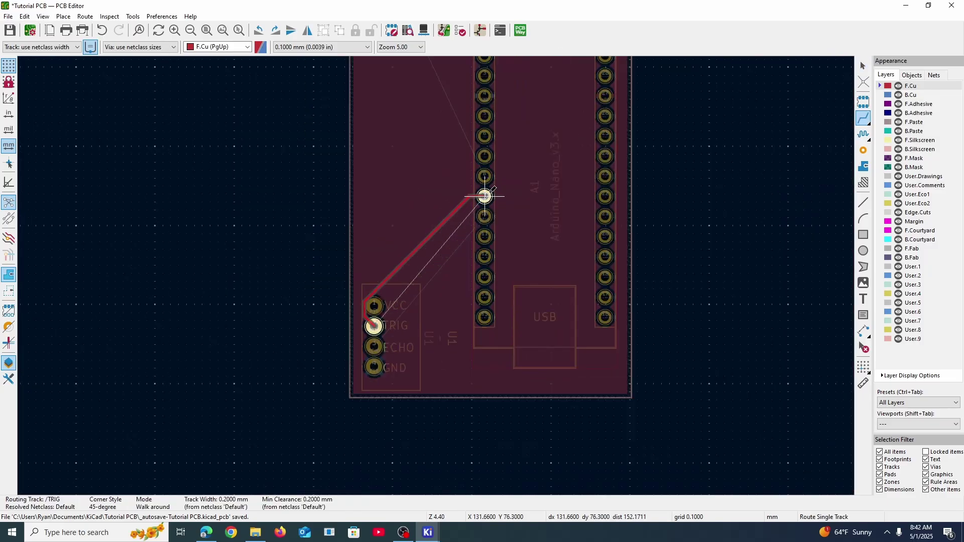
pyautogui.click(484, 196)
pyautogui.click(373, 347)
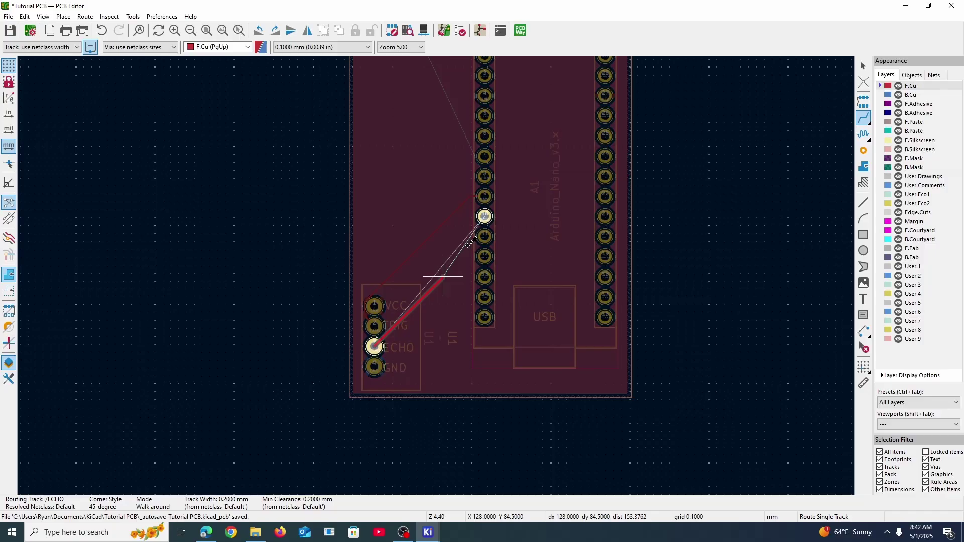
pyautogui.click(484, 216)
# Route an F.Cu track from D1 pad 2 to A1 pad 8, and refill all zones
pyautogui.moveTo(403, 184); pyautogui.dragTo(383, 311, button='middle')
pyautogui.click(395, 157)
pyautogui.click(464, 301)
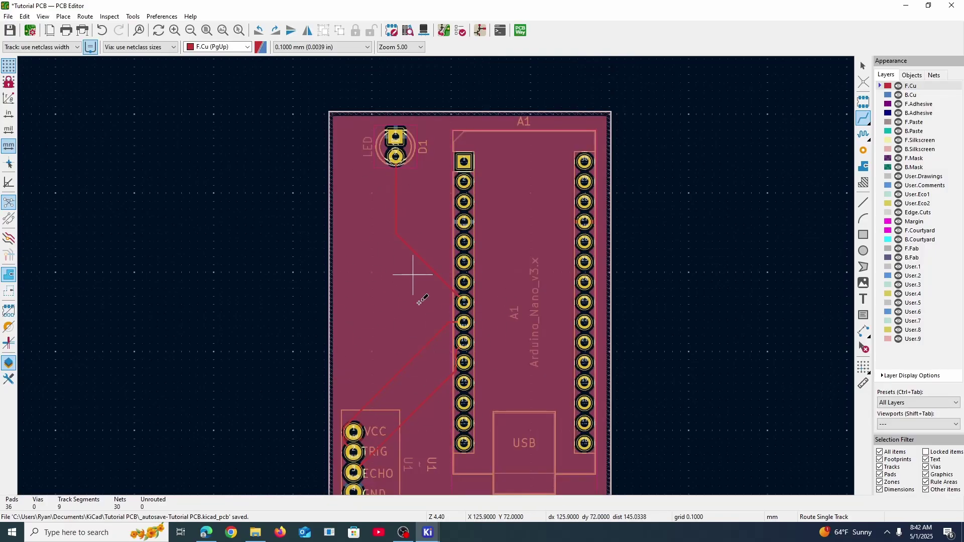
pyautogui.scroll(2, 409, 322)
pyautogui.press('b')
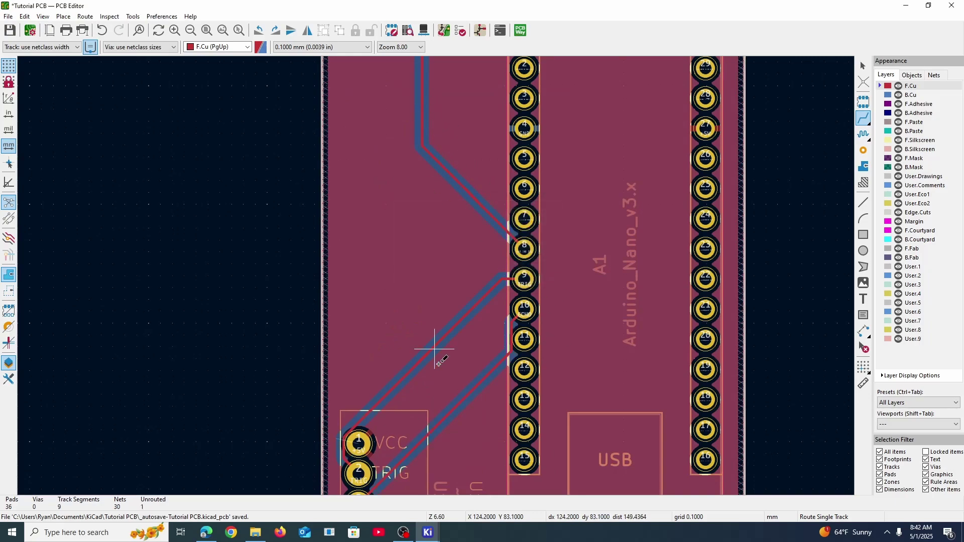
# Move the TRIG track to the inner side of U1's VCC pad, between that pad and the ECHO track
pyautogui.scroll(3, 437, 347)
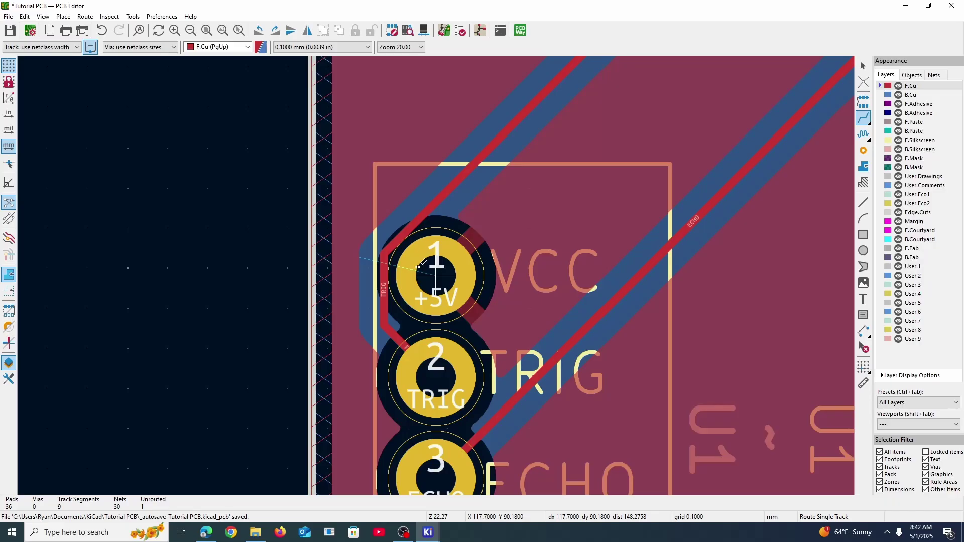
pyautogui.press('Escape')
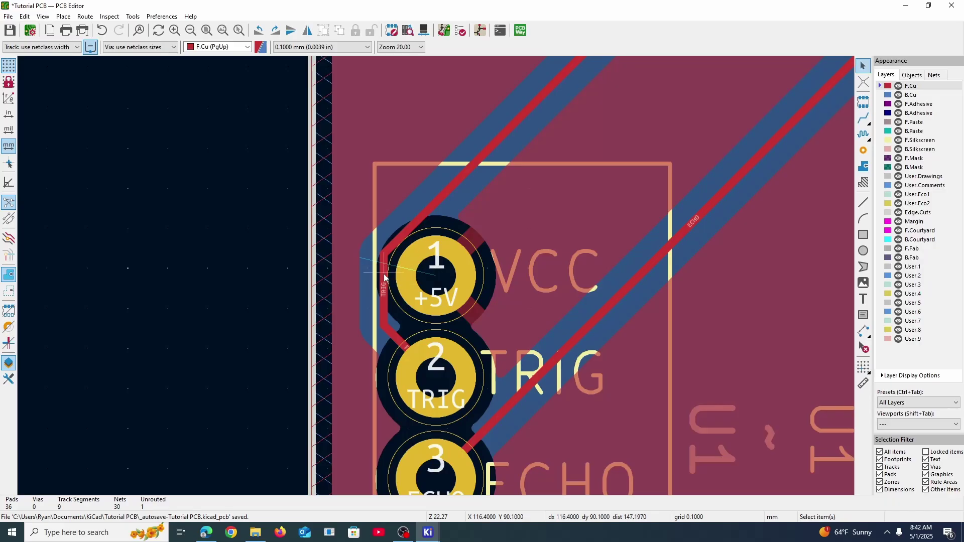
pyautogui.moveTo(384, 277); pyautogui.dragTo(520, 285)
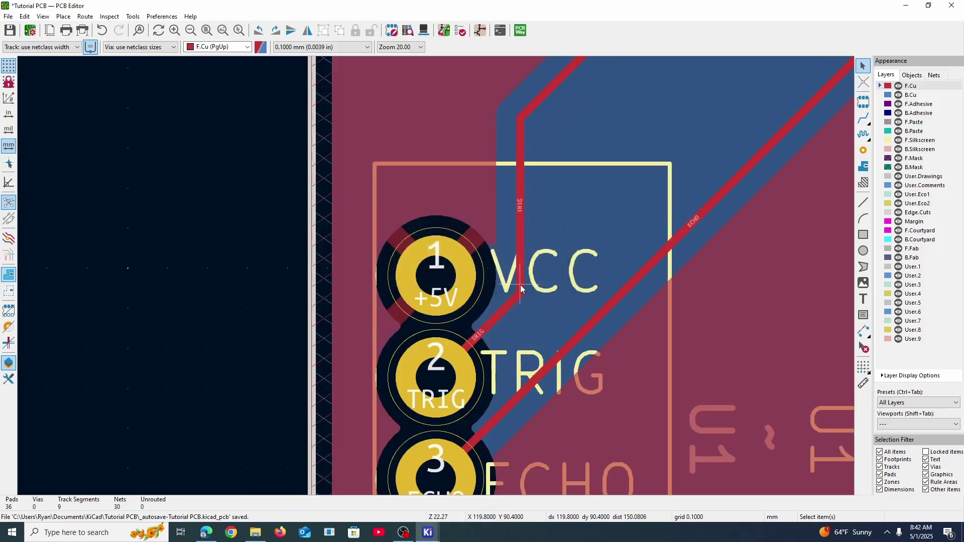
# Inspect the routed board from several angles in the 3D viewer, and return to the PCB layout
pyautogui.scroll(-4, 520, 285)
pyautogui.scroll(-5, 437, 276)
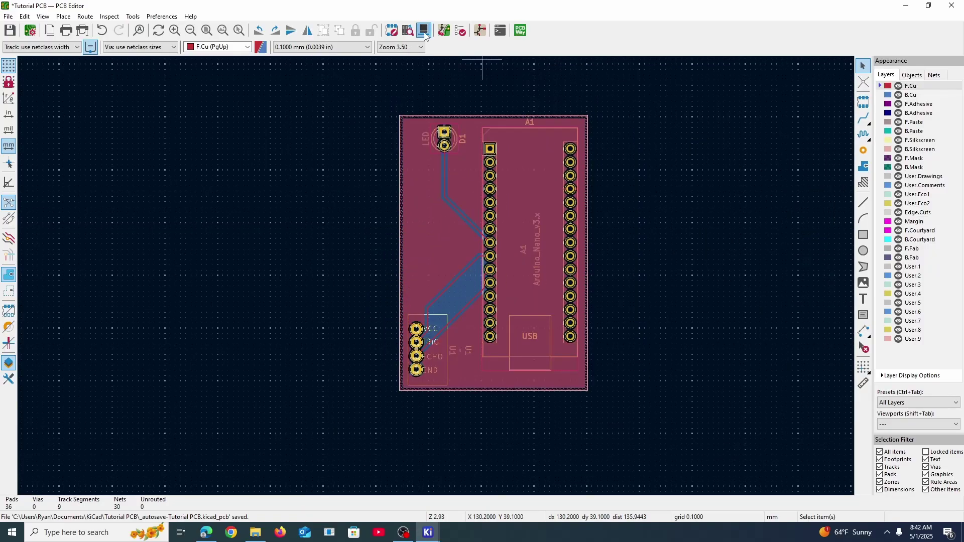
pyautogui.click(423, 30)
pyautogui.moveTo(489, 442); pyautogui.dragTo(419, 177)
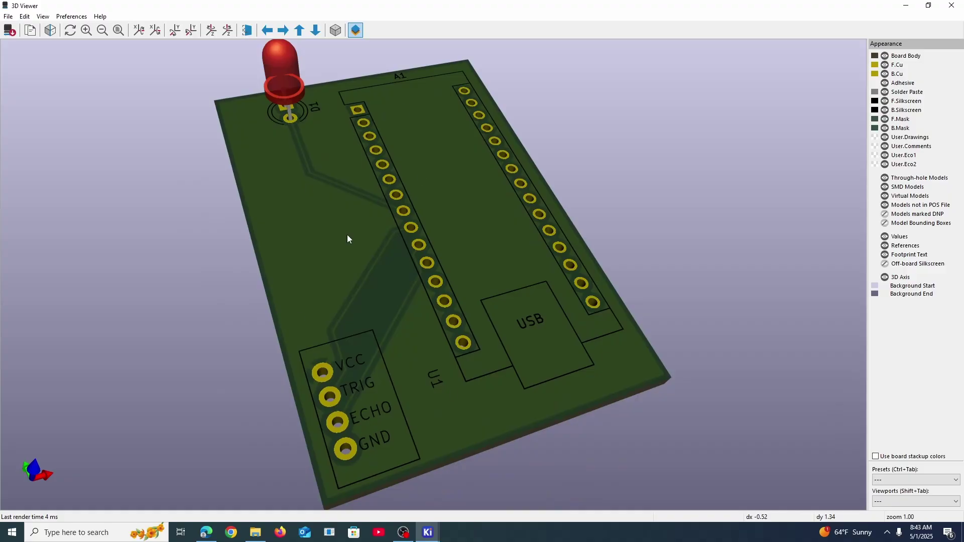
pyautogui.moveTo(517, 349); pyautogui.dragTo(396, 291)
pyautogui.scroll(3, 403, 315)
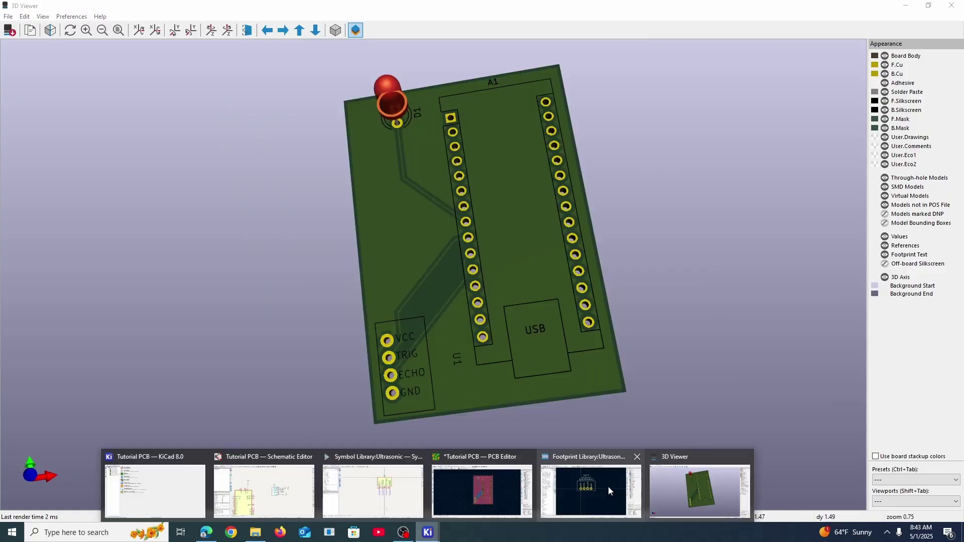
pyautogui.click(742, 487)
pyautogui.click(950, 5)
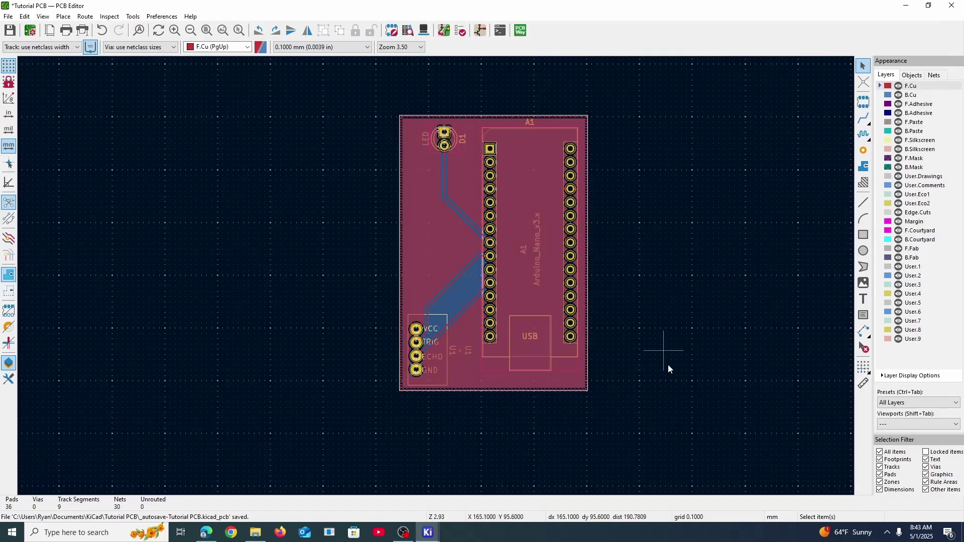
# Run the design rules check with zone refill enabled, and review the violations and unconnected items
pyautogui.moveTo(664, 369); pyautogui.dragTo(625, 393, button='middle')
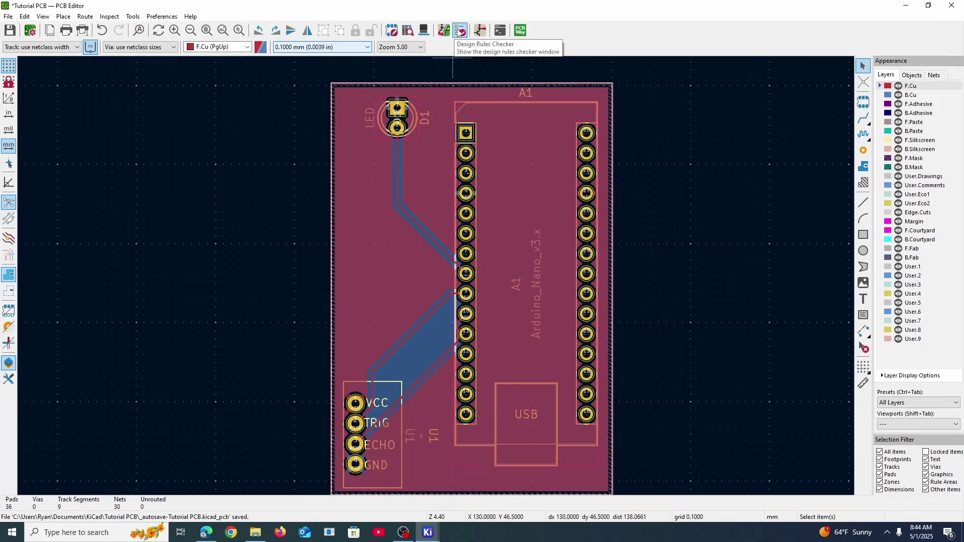
pyautogui.click(459, 31)
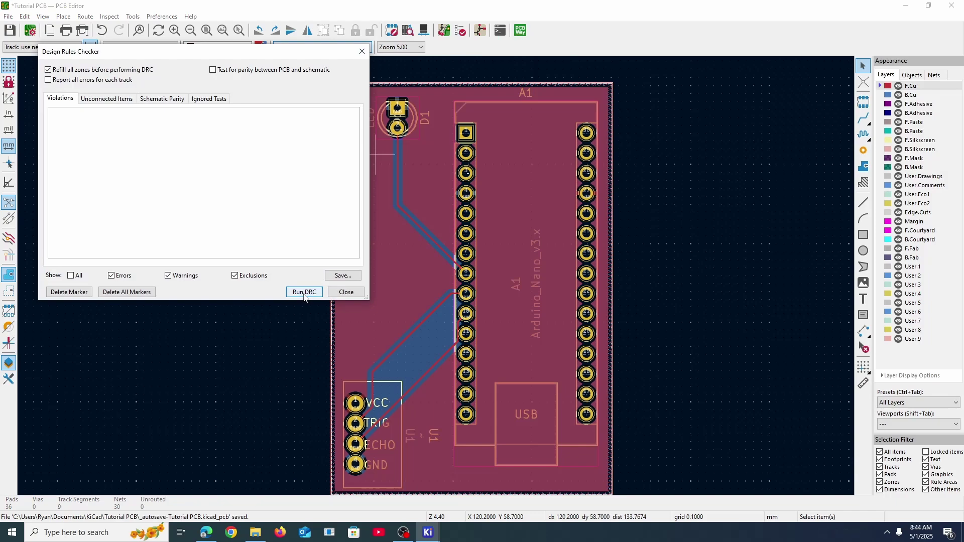
pyautogui.click(304, 292)
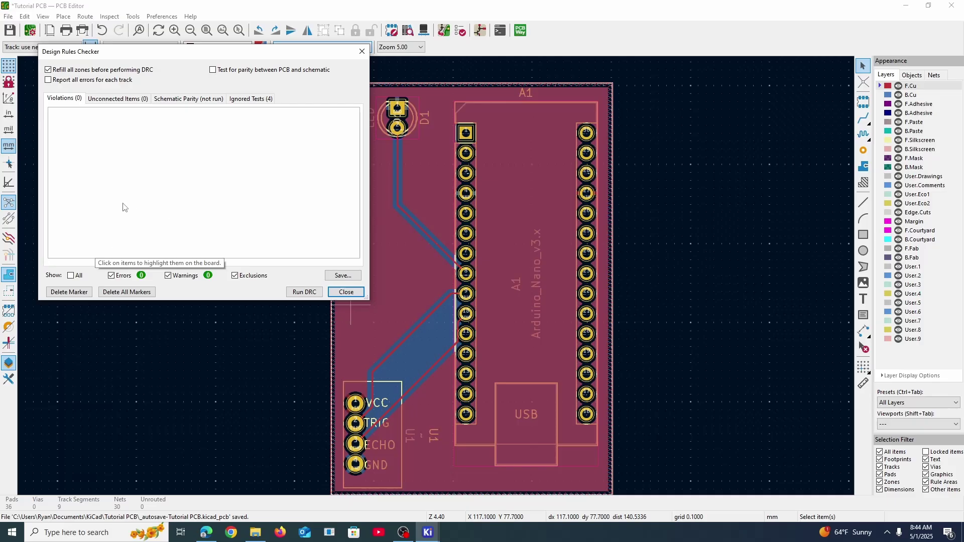
pyautogui.click(108, 101)
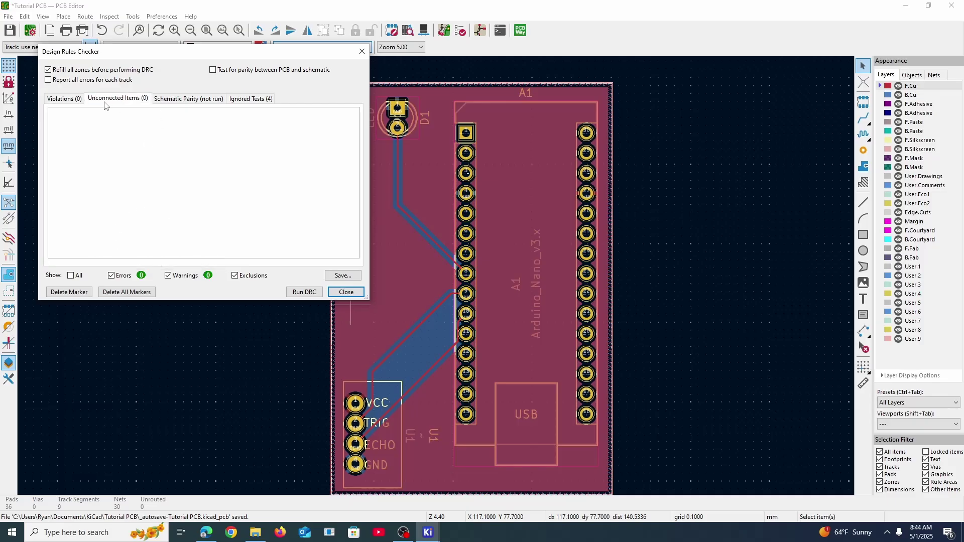
# Review the violations from the design rules check, and inspect the finished board at an angle in the 3D viewer
pyautogui.click(64, 100)
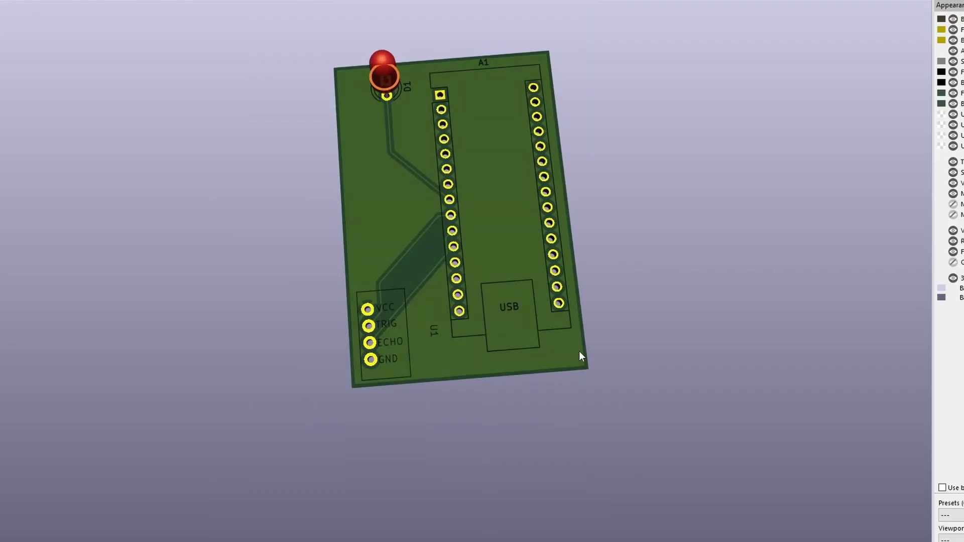
pyautogui.moveTo(581, 355); pyautogui.dragTo(727, 281)
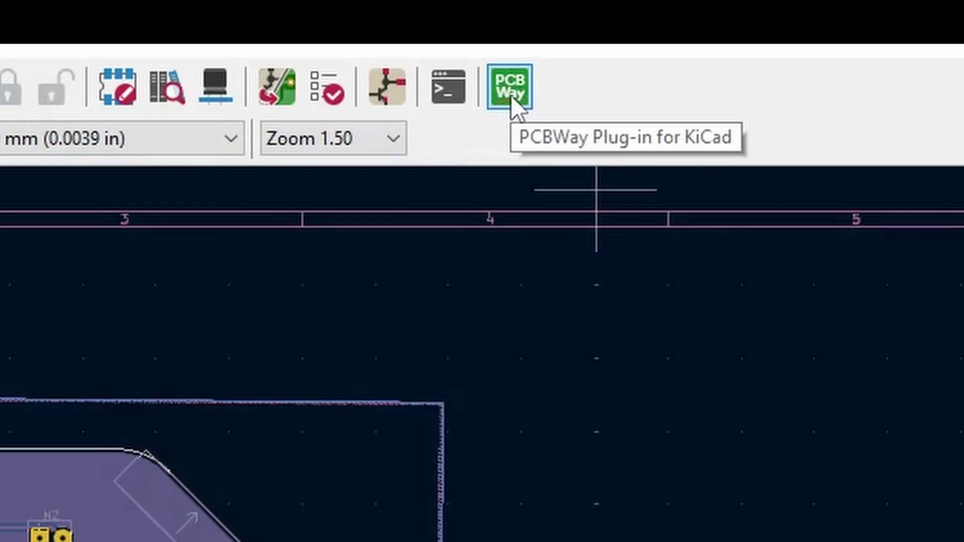
# Send the board to PCBWay with the PCBWay Plug-in for KiCad, and review the specifications and pricing on the quote page
pyautogui.click(510, 95)
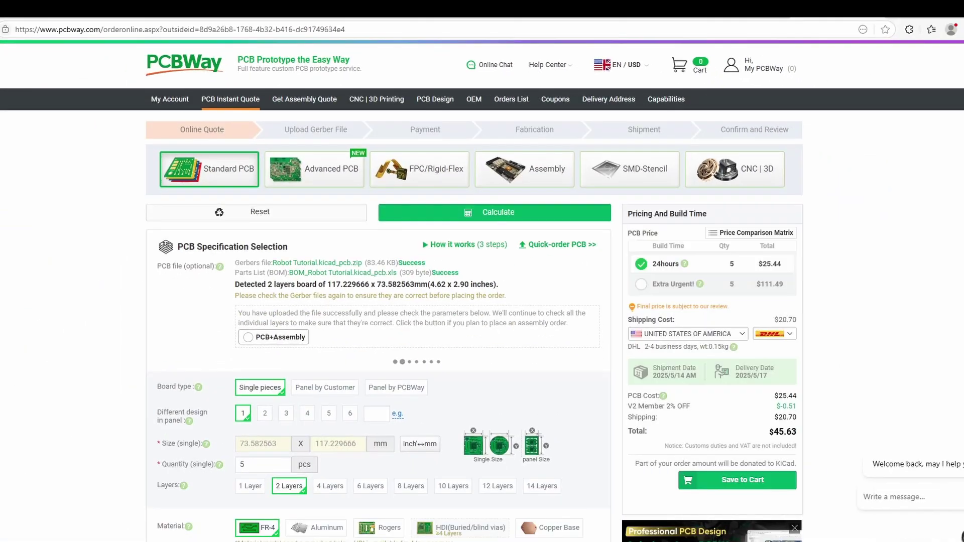
pyautogui.scroll(-2, 482, 291)
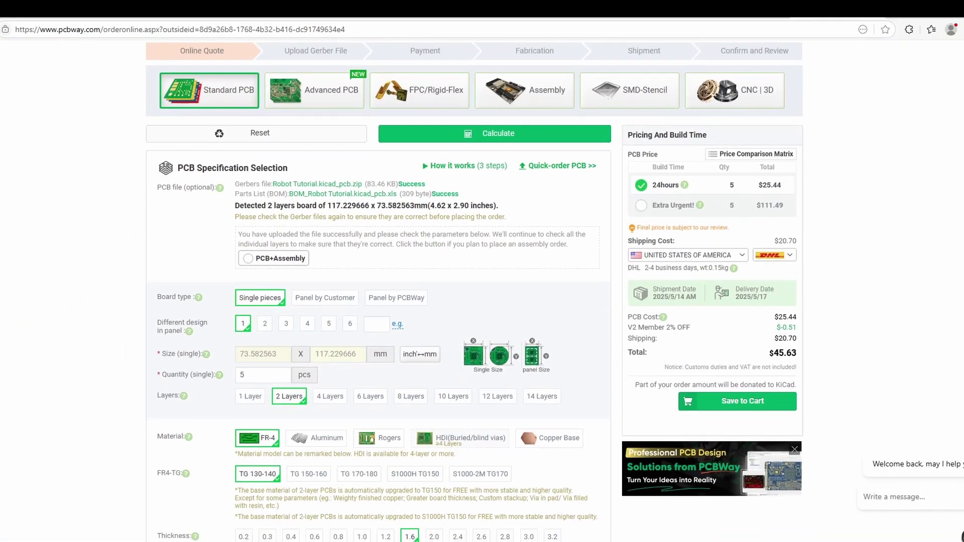
pyautogui.scroll(-3, 345, 425)
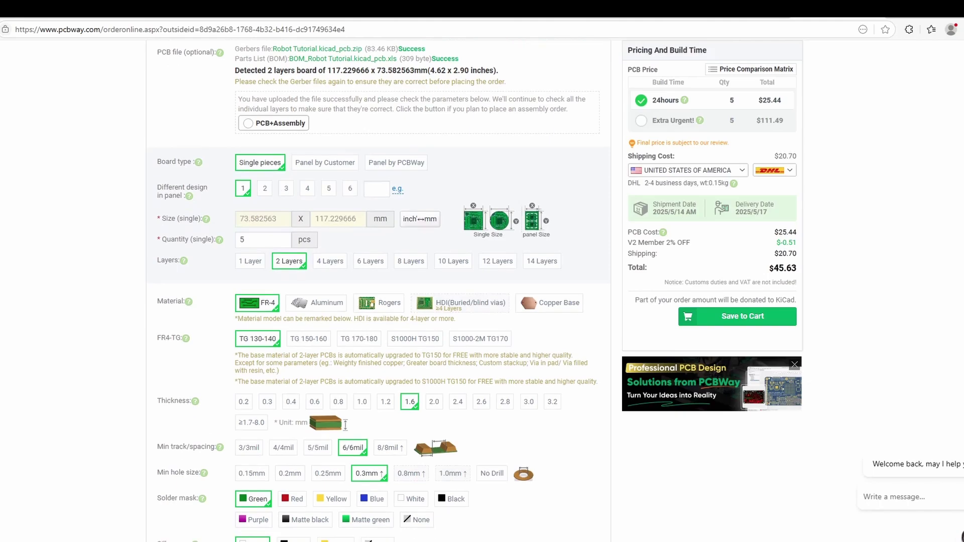
pyautogui.scroll(-7, 377, 292)
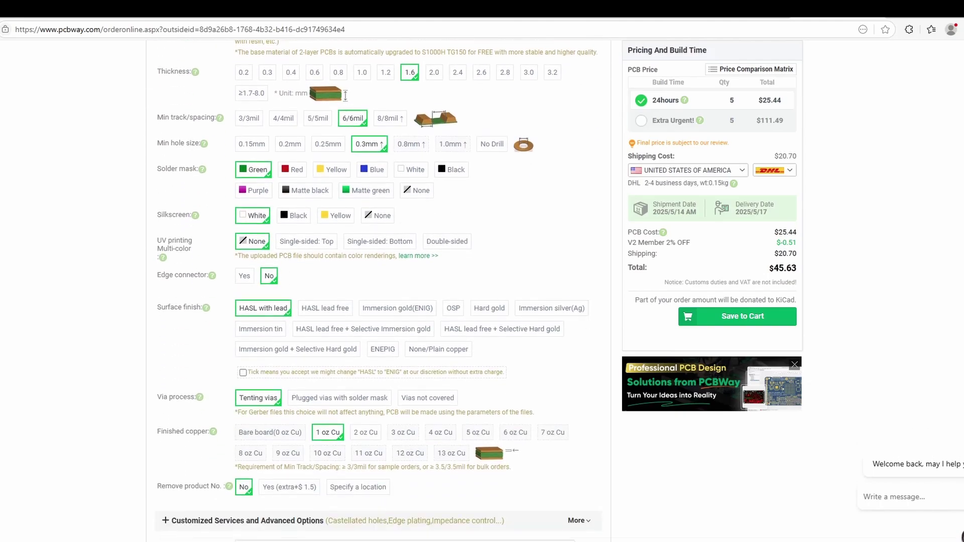
pyautogui.scroll(10, 378, 291)
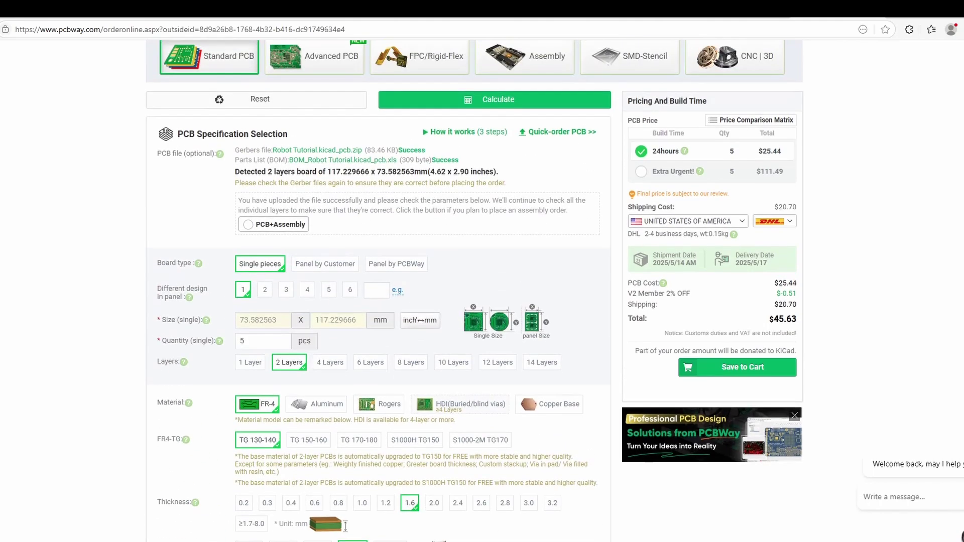
pyautogui.scroll(1, 345, 525)
pyautogui.scroll(1, 345, 525)
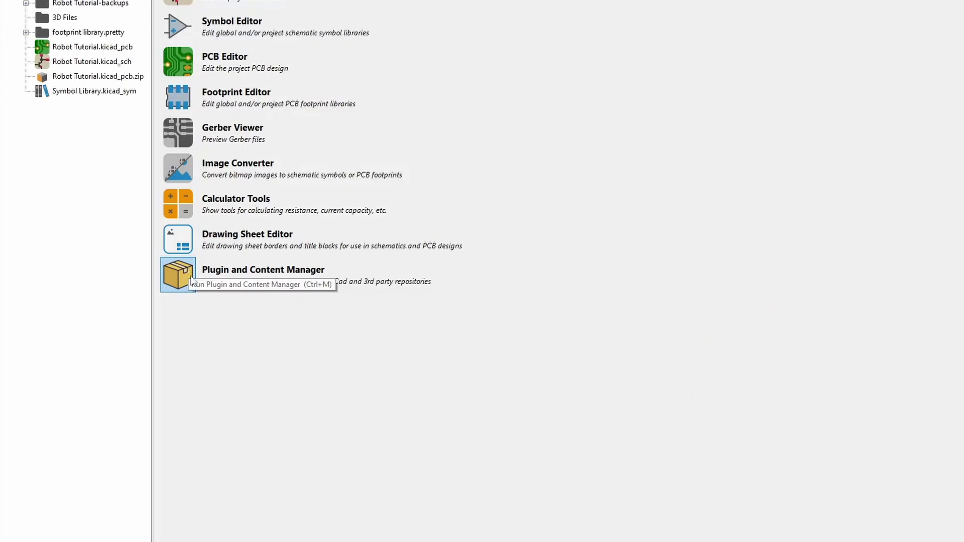
# Open the Plugin and Content Manager and examine the install options of PCBWay Plug-in for KiCad
pyautogui.doubleClick(187, 280)
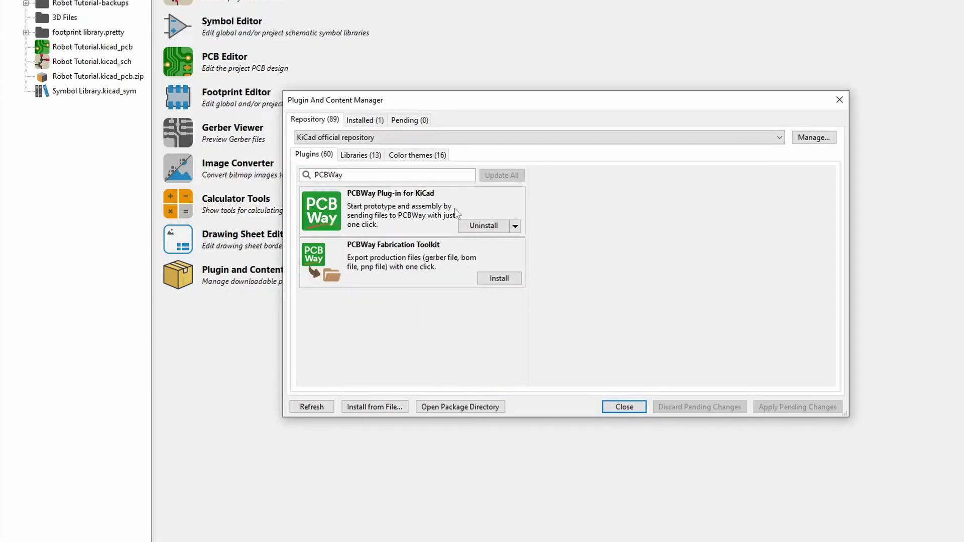
pyautogui.click(515, 225)
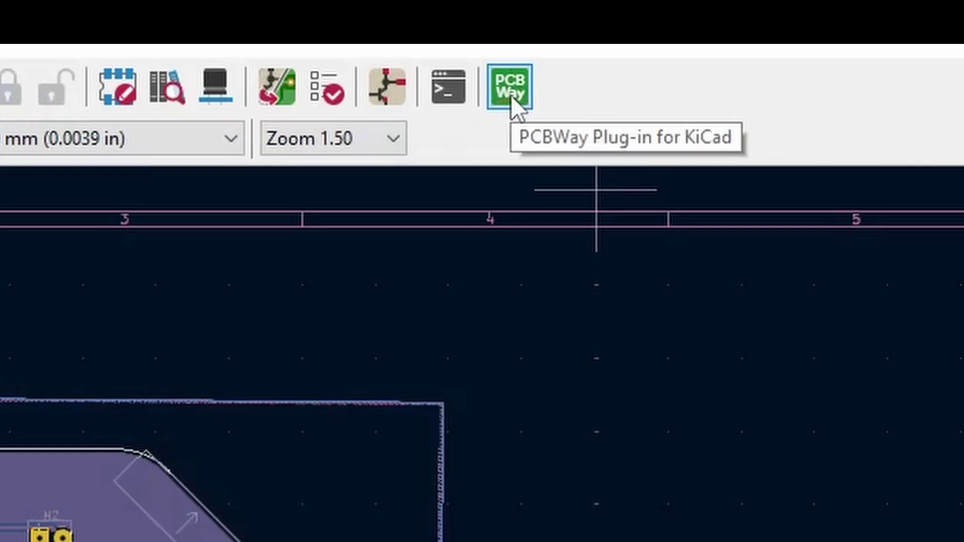
# Upload the board to PCBWay again through the plug-in, and check the quote's options from board type down to finished copper
pyautogui.click(511, 95)
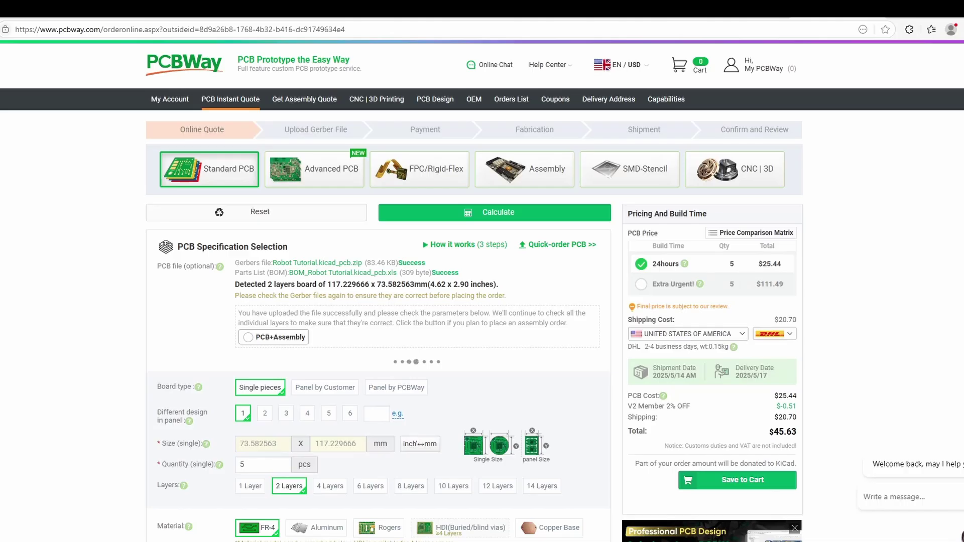
pyautogui.scroll(-2, 482, 291)
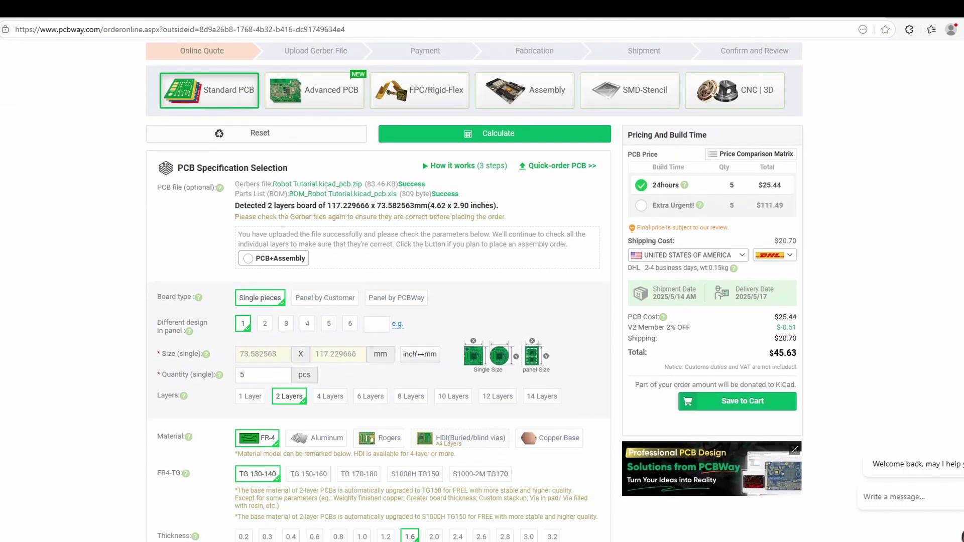
pyautogui.scroll(-2, 345, 450)
pyautogui.scroll(-5, 377, 291)
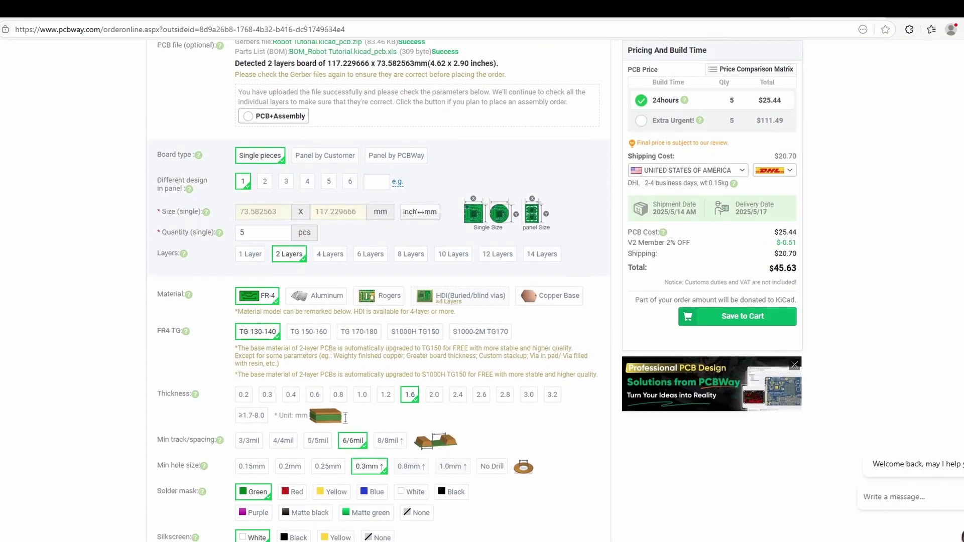
pyautogui.scroll(-3, 376, 291)
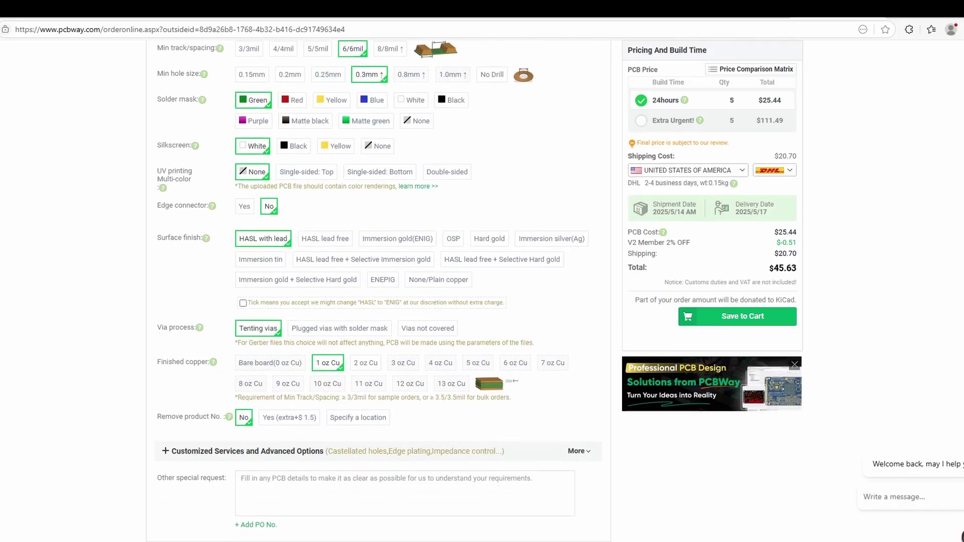
pyautogui.scroll(9, 376, 291)
pyautogui.scroll(3, 345, 494)
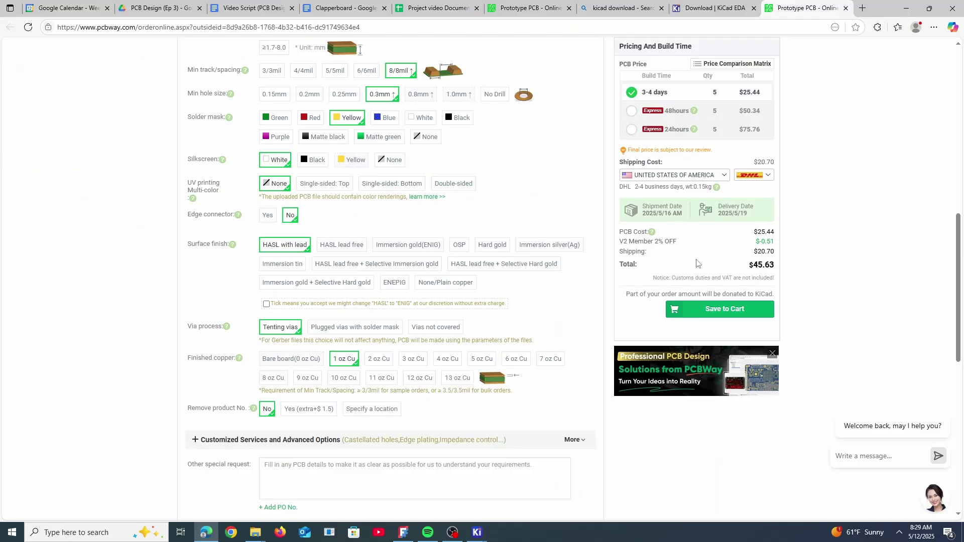
# Save the order of 5 boards with yellow solder mask to the cart, and agree to the special notes
pyautogui.click(710, 308)
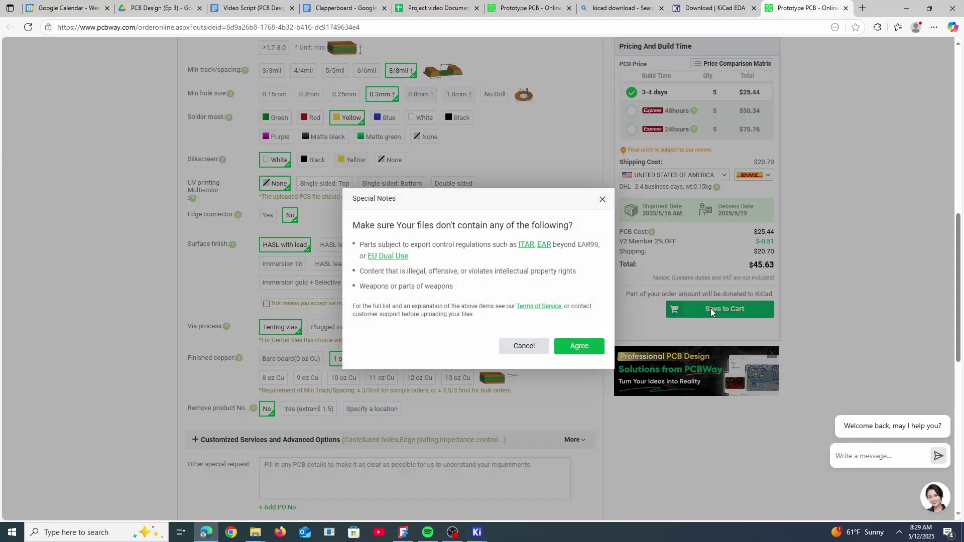
pyautogui.click(596, 346)
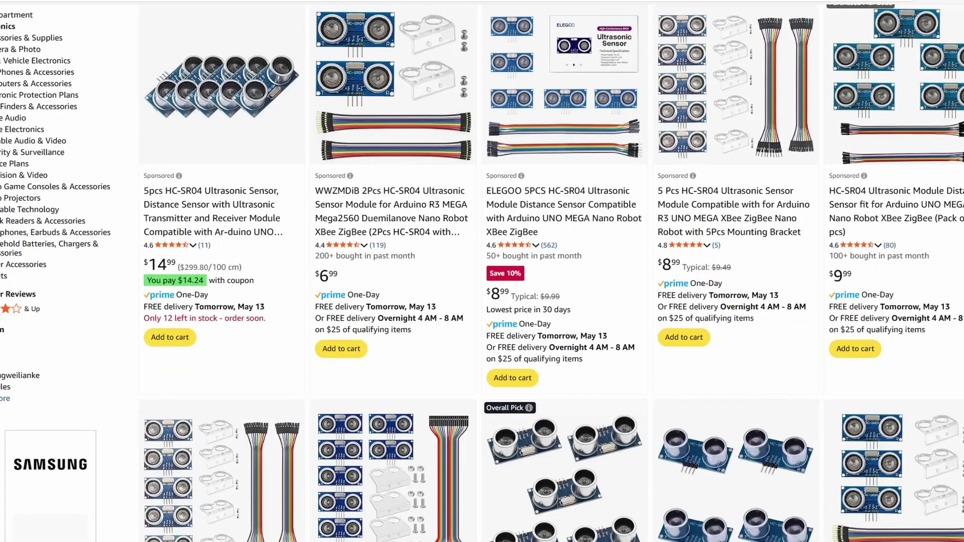
# Browse the HC-SR04 ultrasonic sensor listings on Amazon, and look through the DigiKey home page
pyautogui.scroll(-8, 482, 271)
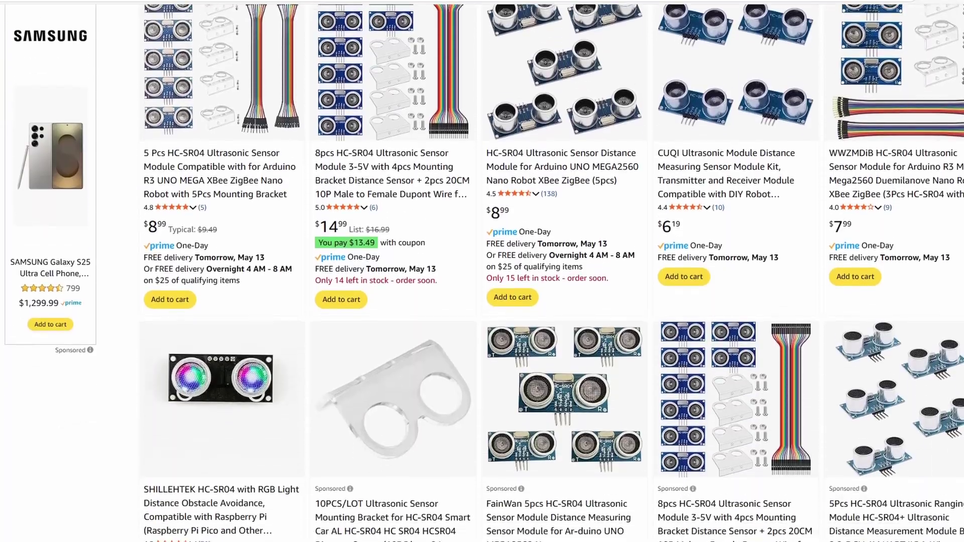
pyautogui.scroll(-2, 481, 271)
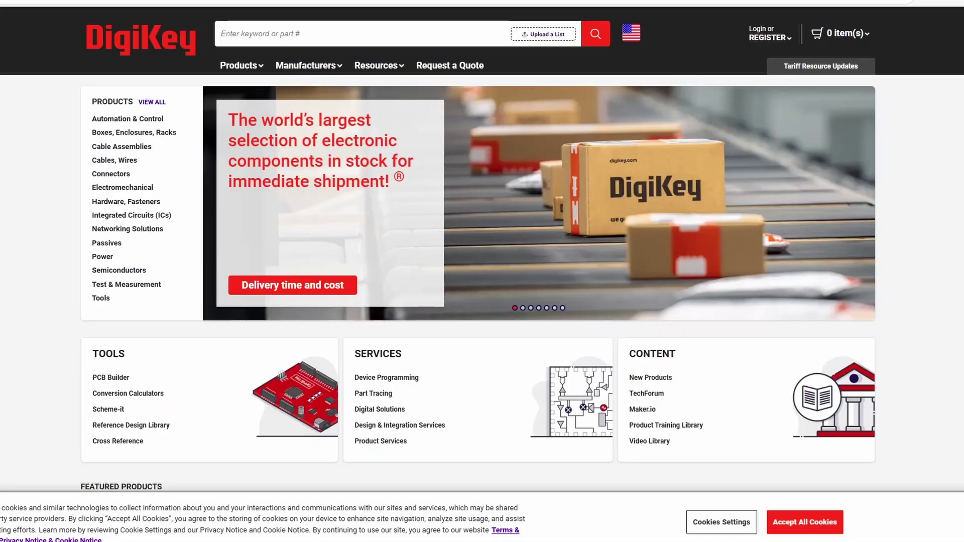
pyautogui.scroll(-7, 482, 271)
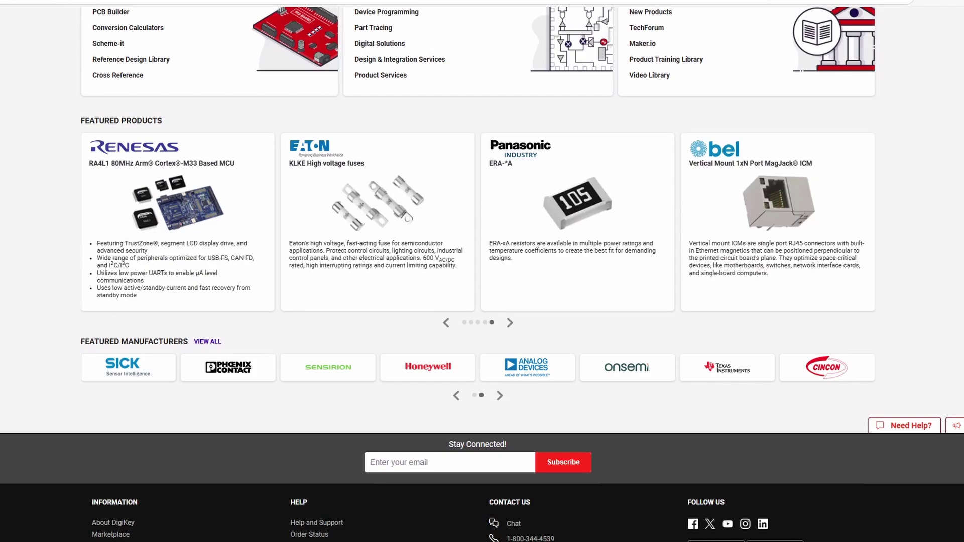
pyautogui.scroll(7, 481, 271)
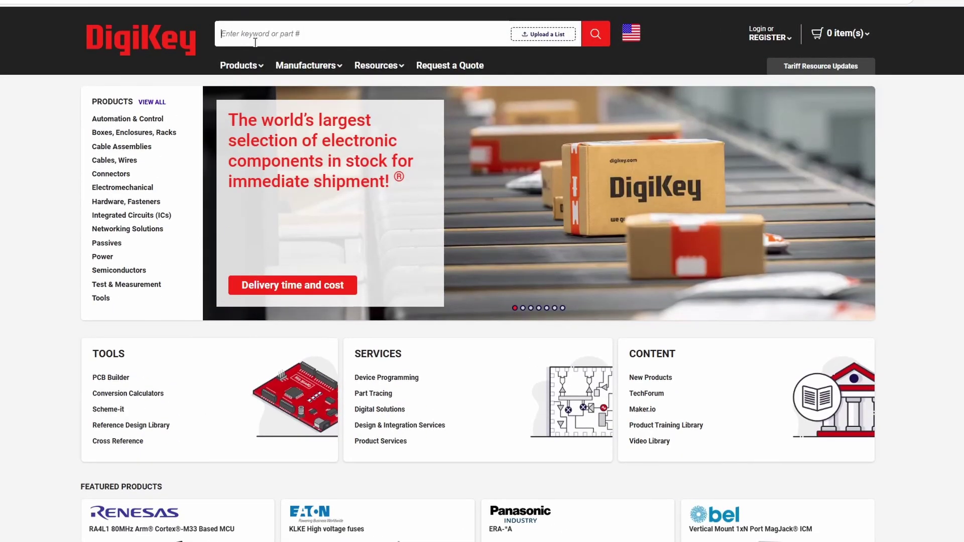
# Search DigiKey for "resistor" and open the Chip Resistor - Surface Mount category
pyautogui.click(255, 43)
pyautogui.write('resistor')
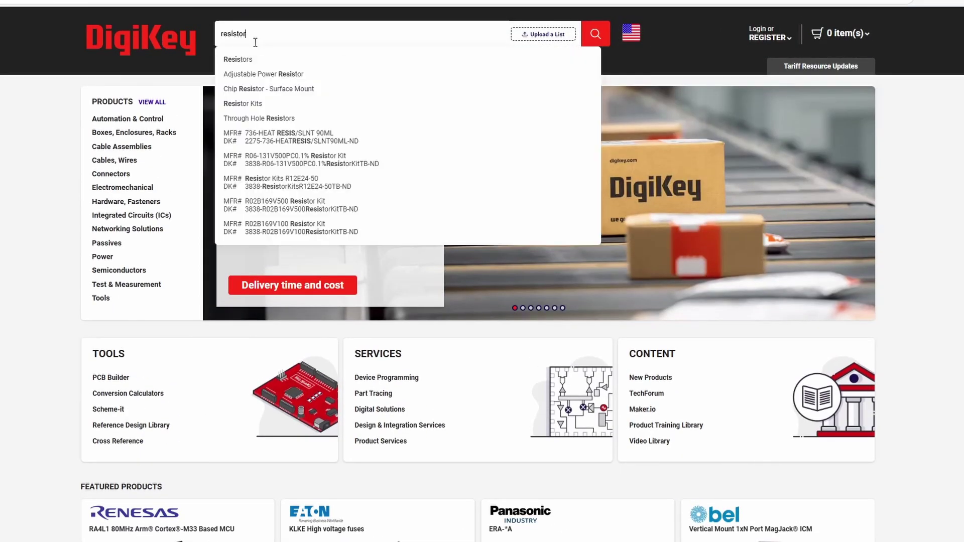
pyautogui.press('Return')
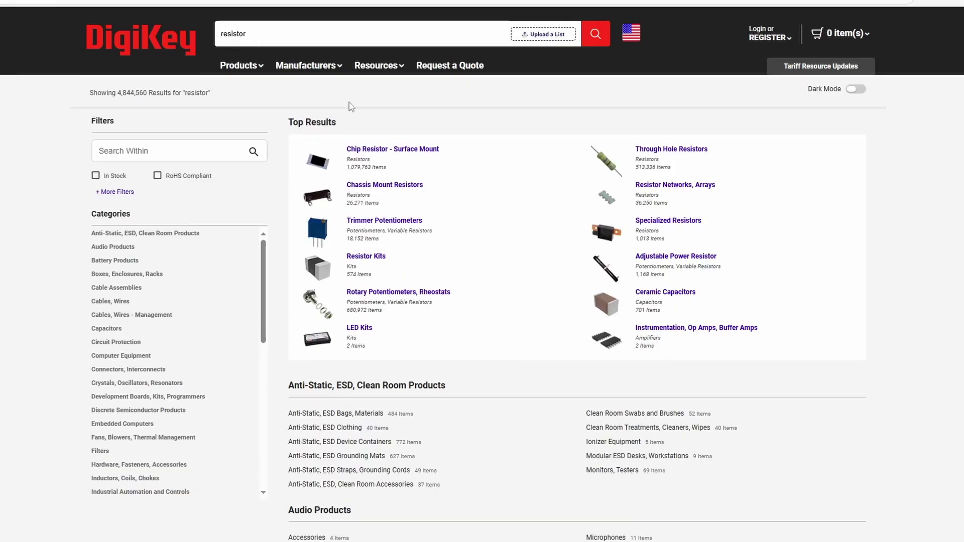
pyautogui.click(384, 150)
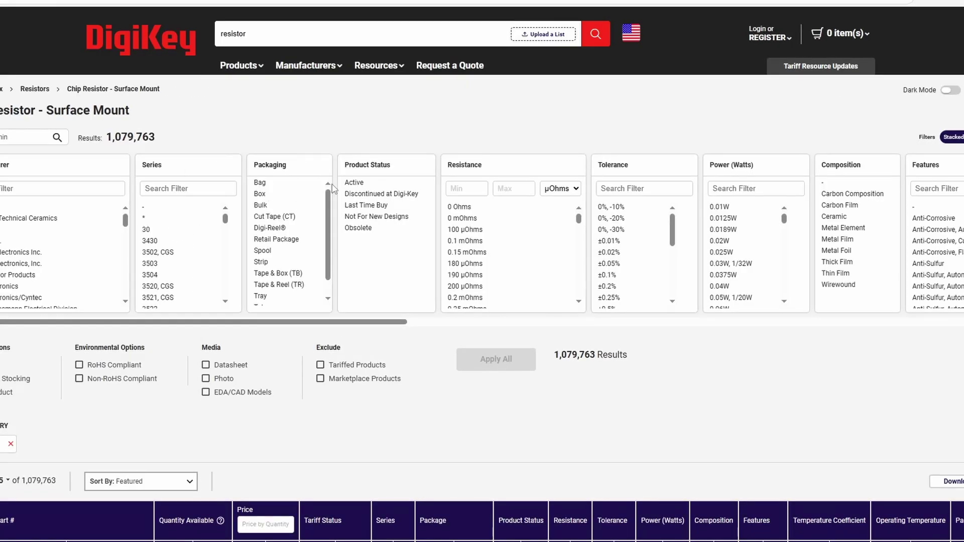
# Filter the chip resistors by Active product status and Thick Film composition
pyautogui.click(354, 183)
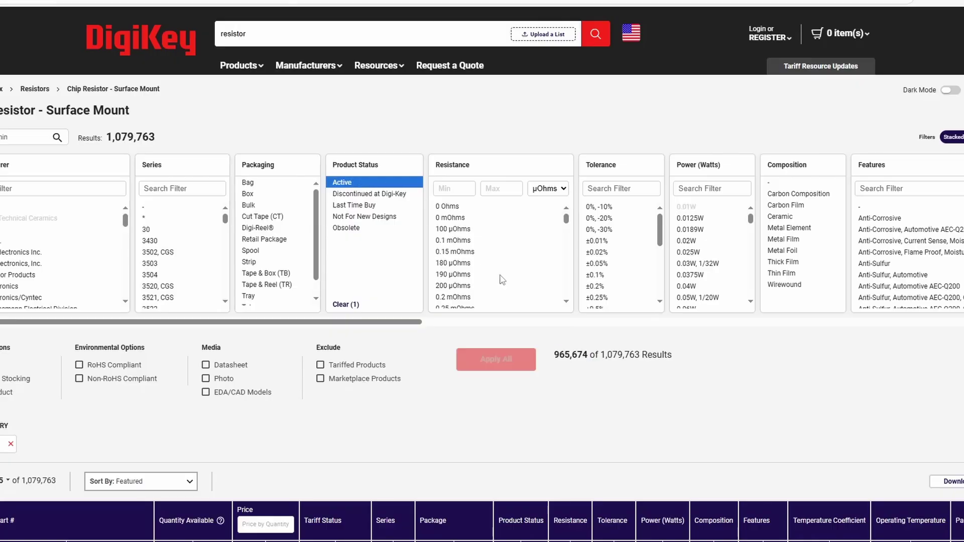
pyautogui.scroll(-5, 551, 220)
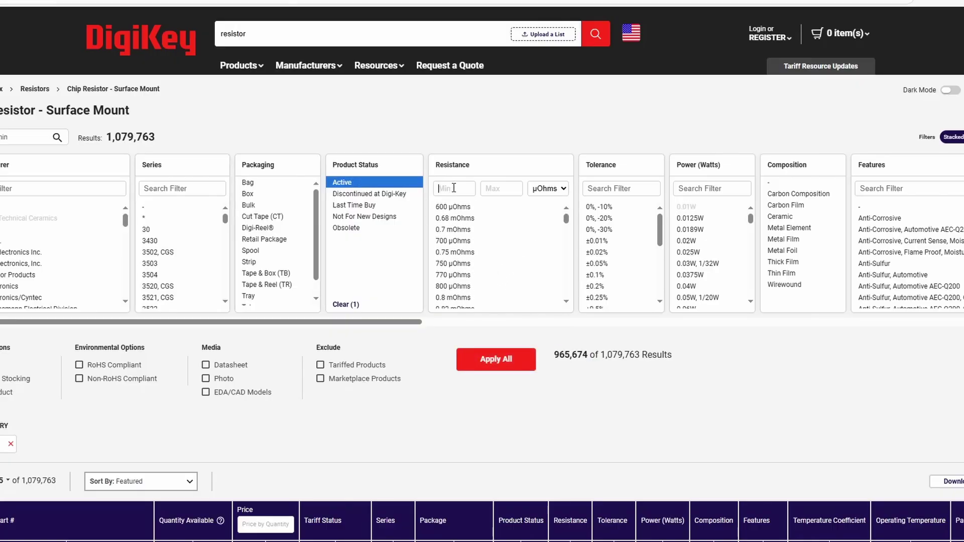
pyautogui.click(779, 264)
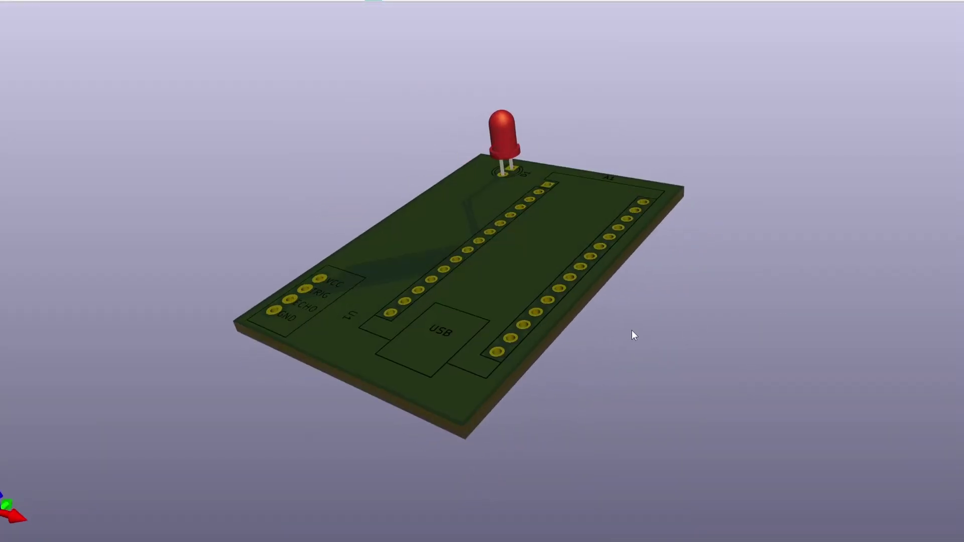
# Inspect the tutorial board and the robot board with its ultrasonic sensors from several angles in the 3D viewer
pyautogui.moveTo(631, 330); pyautogui.dragTo(577, 366)
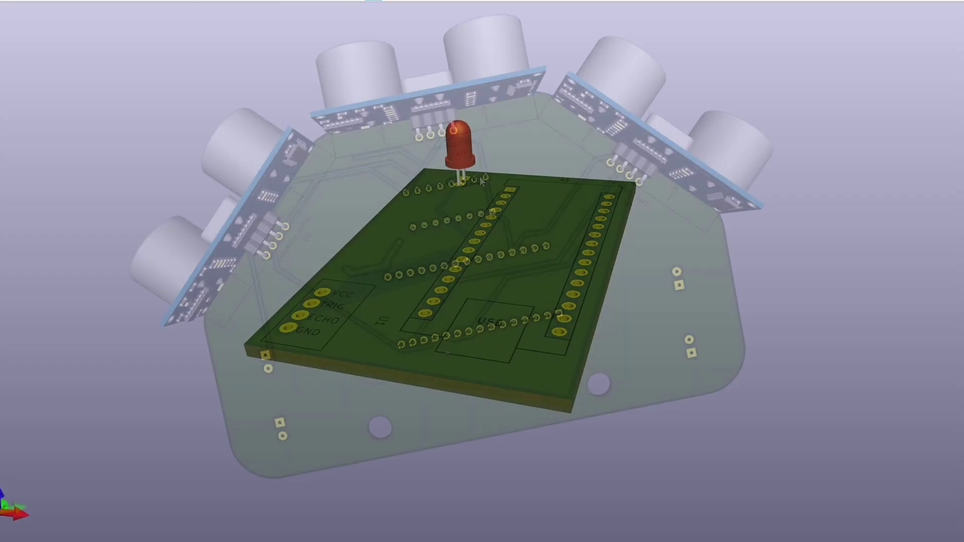
pyautogui.moveTo(480, 177); pyautogui.dragTo(628, 432)
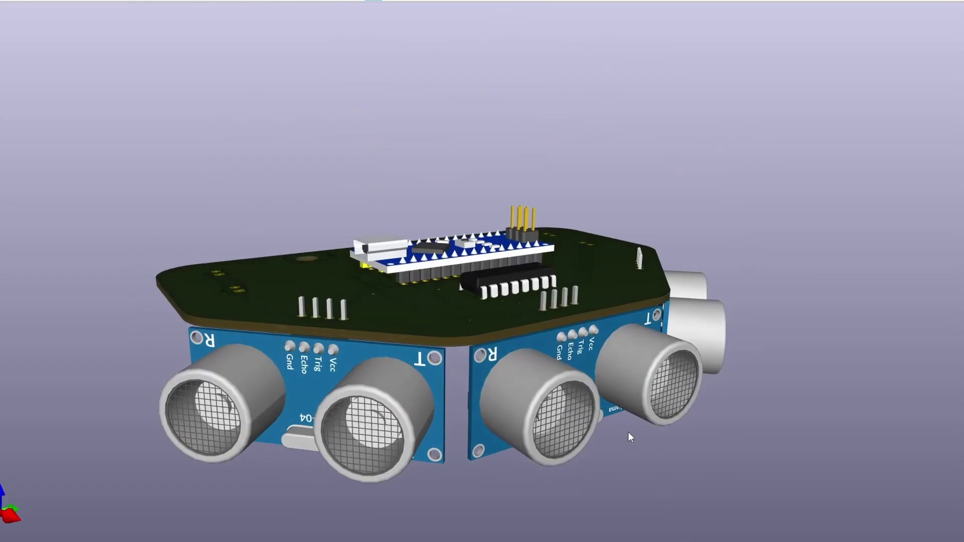
# Examine the Robot Tutorial schematic, checking the left ultrasonic sensor's TRIG1, ECHO1 and GND connections and the battery pads' +VDC supply
pyautogui.scroll(-3, 628, 434)
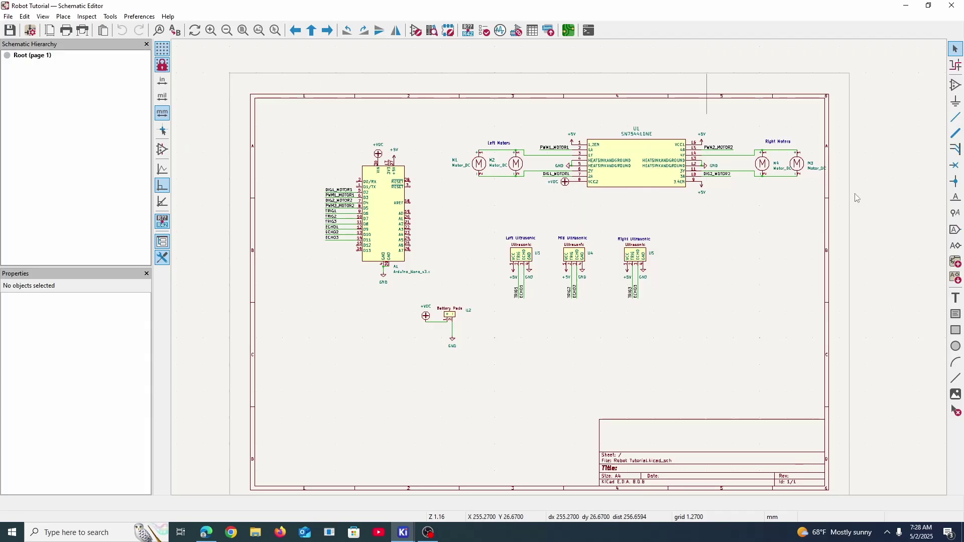
pyautogui.scroll(3, 522, 287)
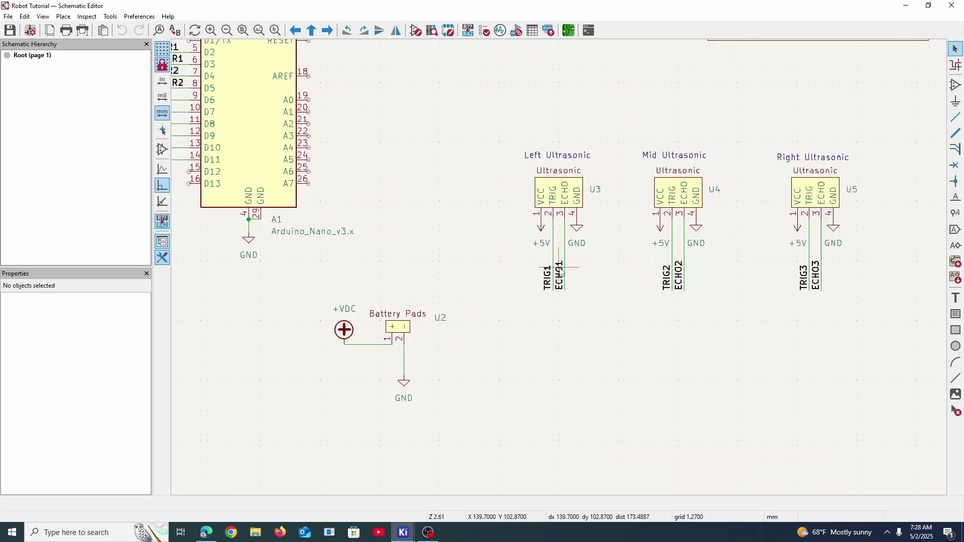
pyautogui.click(575, 227)
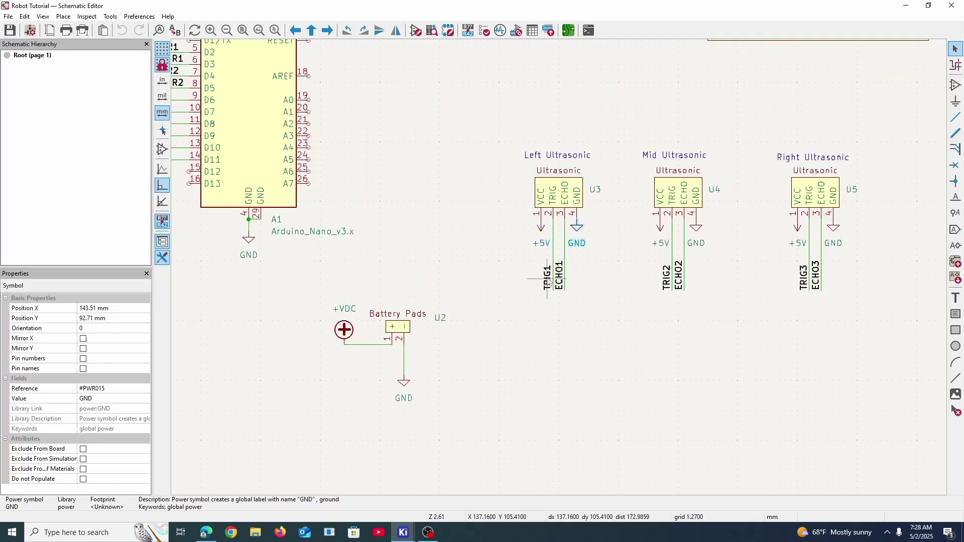
pyautogui.click(547, 280)
pyautogui.click(560, 277)
pyautogui.click(575, 232)
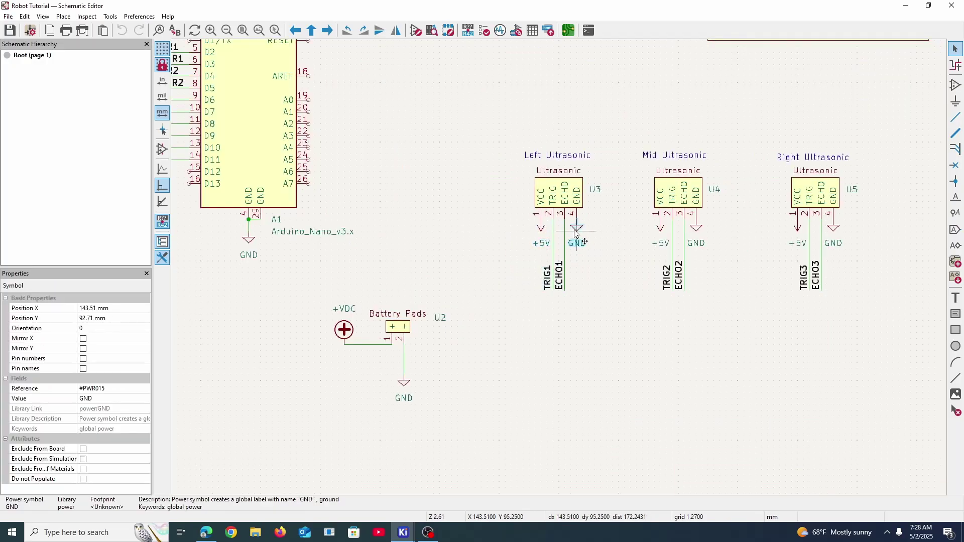
pyautogui.moveTo(366, 315); pyautogui.dragTo(550, 262, button='middle')
pyautogui.click(531, 282)
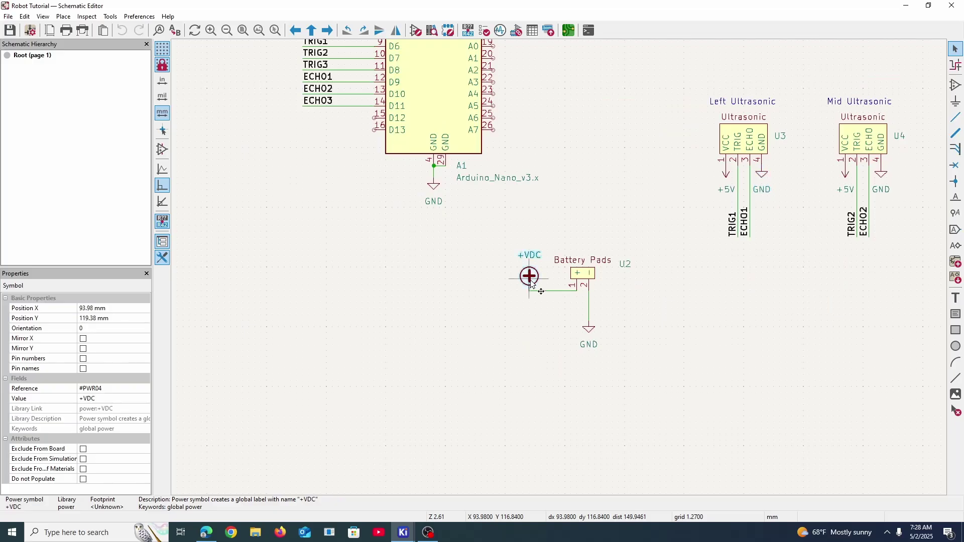
pyautogui.scroll(-2, 599, 180)
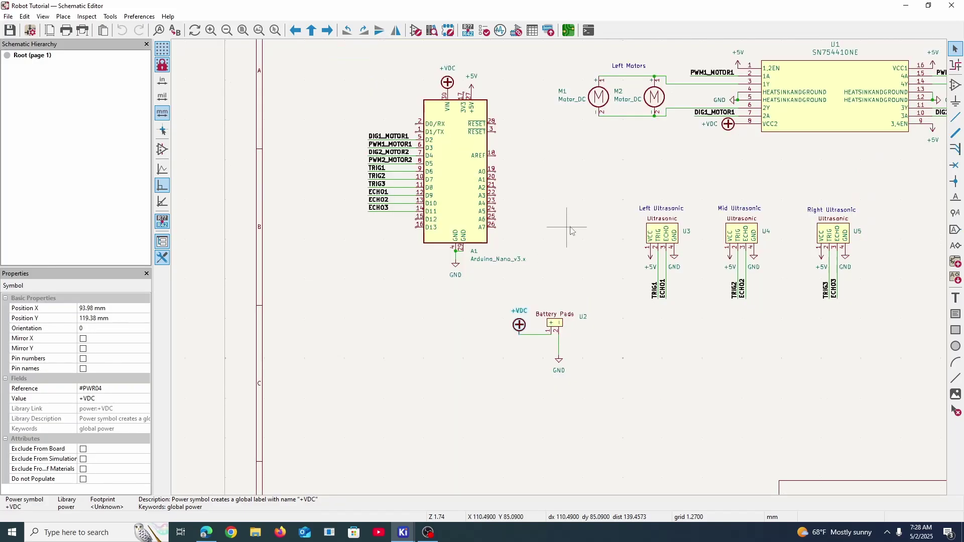
# Trace the +VDC supply between the battery pads and the Arduino Nano's VIN pin in the schematic
pyautogui.moveTo(606, 196); pyautogui.dragTo(420, 246, button='middle')
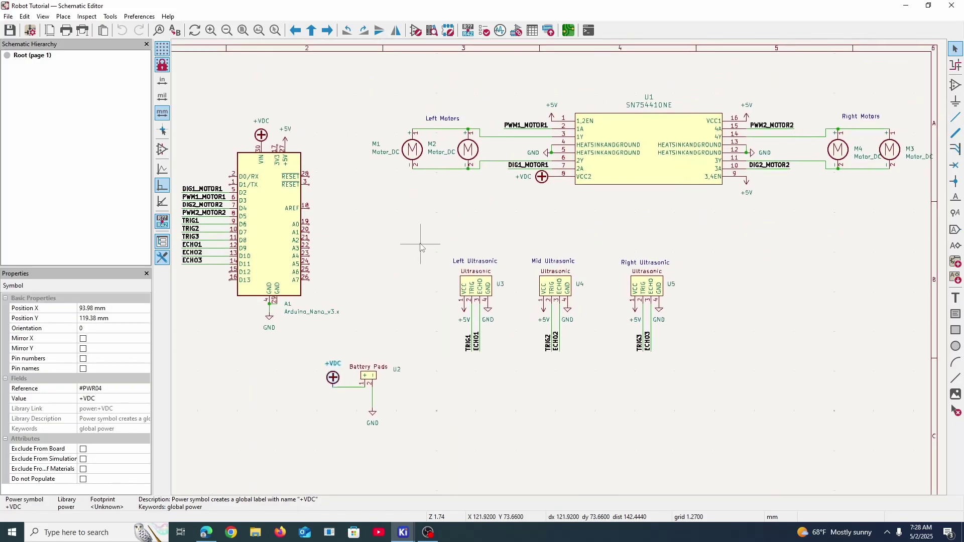
pyautogui.scroll(2, 373, 344)
pyautogui.scroll(2, 478, 345)
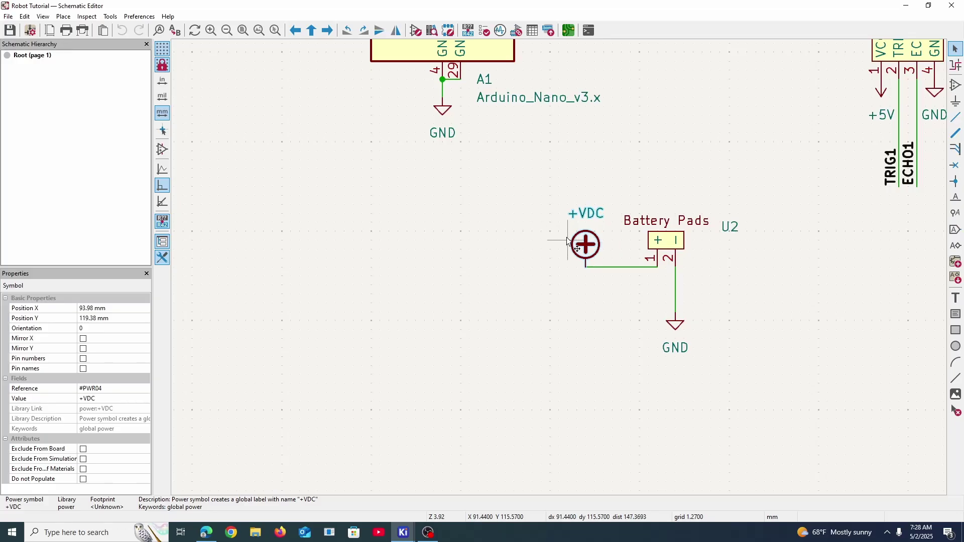
pyautogui.scroll(-5, 559, 253)
pyautogui.scroll(4, 564, 286)
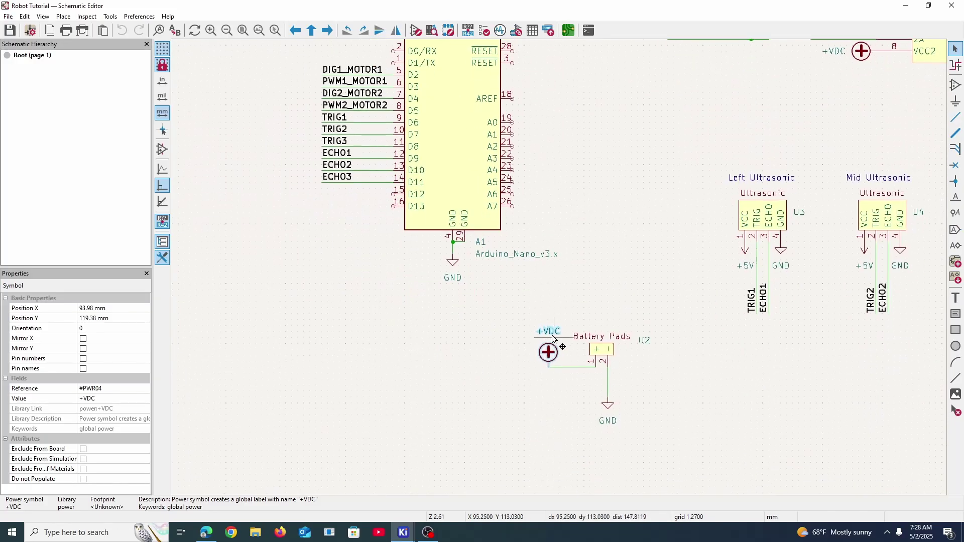
pyautogui.moveTo(532, 356); pyautogui.dragTo(530, 460, button='middle')
pyautogui.moveTo(591, 268)
pyautogui.mouseDown(button='middle')
pyautogui.moveTo(561, 205)
pyautogui.moveTo(597, 318)
pyautogui.mouseUp(button='middle')
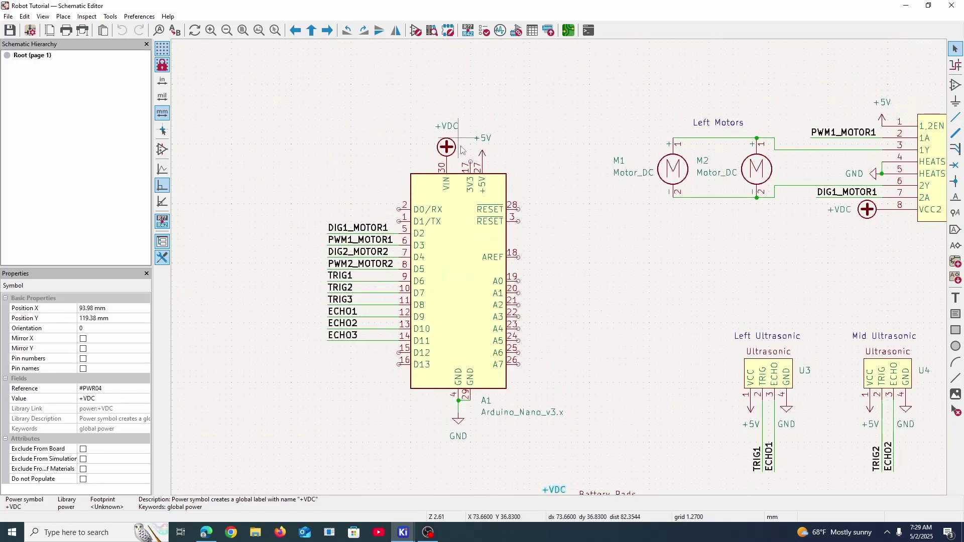
pyautogui.click(446, 145)
pyautogui.scroll(3, 449, 149)
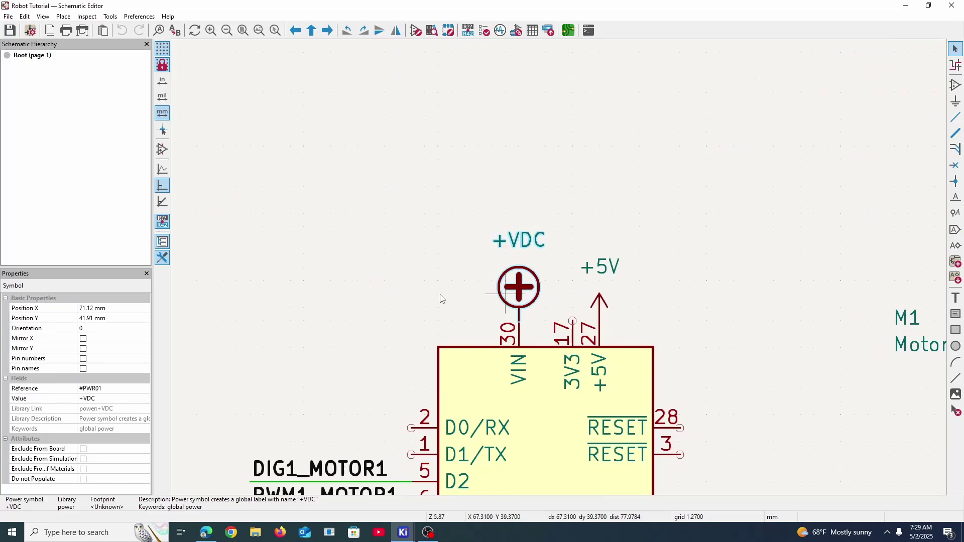
pyautogui.scroll(-3, 540, 321)
pyautogui.moveTo(577, 436); pyautogui.dragTo(532, 249, button='middle')
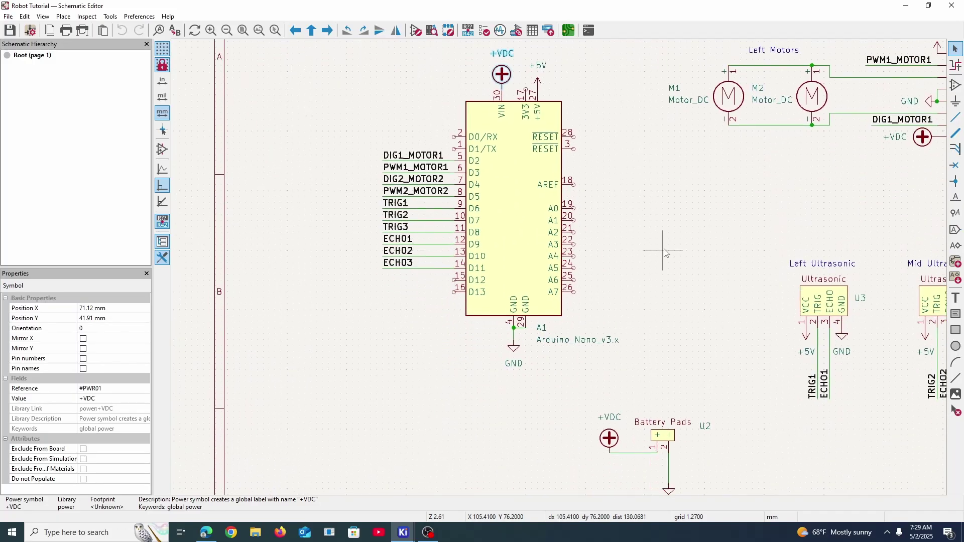
pyautogui.moveTo(671, 458); pyautogui.dragTo(604, 249, button='middle')
pyautogui.click(550, 241)
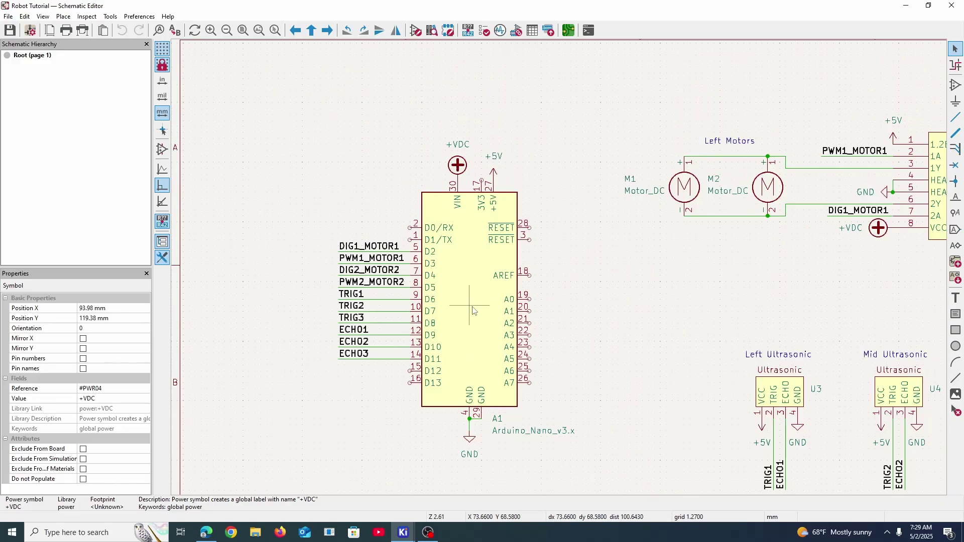
# Examine the SN754410NE motor driver U1 and its power, ground, control and motor connections
pyautogui.scroll(-2, 433, 217)
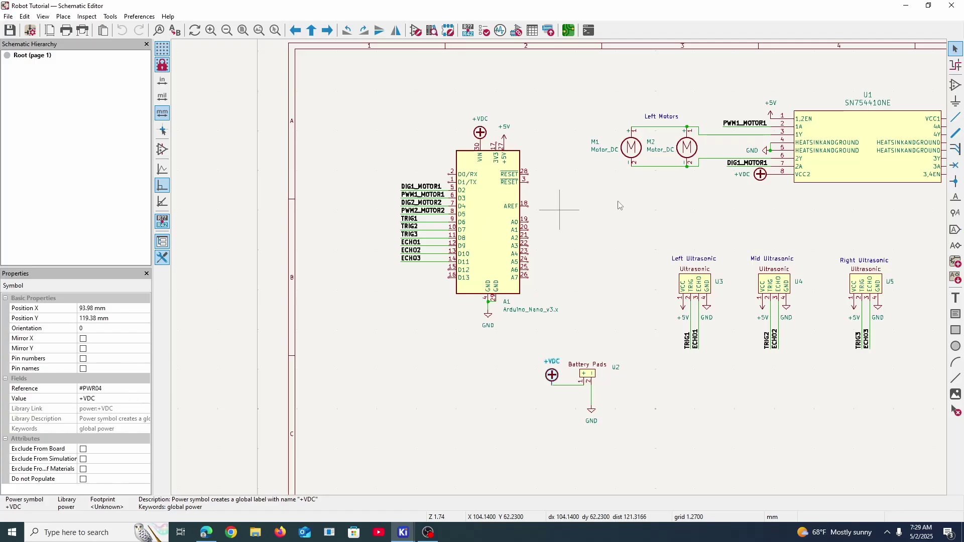
pyautogui.moveTo(748, 214); pyautogui.dragTo(597, 283, button='middle')
pyautogui.moveTo(551, 191); pyautogui.dragTo(363, 195, button='middle')
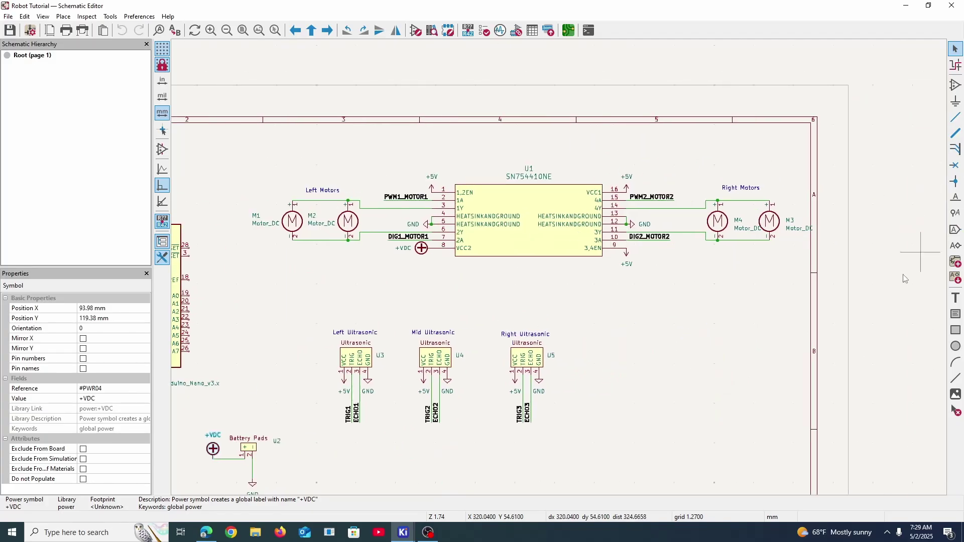
pyautogui.scroll(2, 437, 197)
pyautogui.click(517, 183)
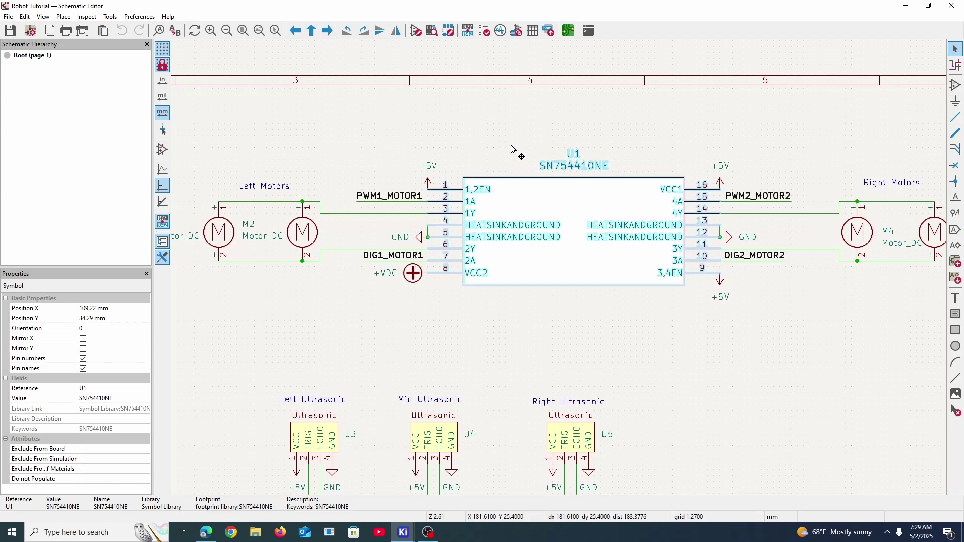
pyautogui.scroll(-2, 457, 143)
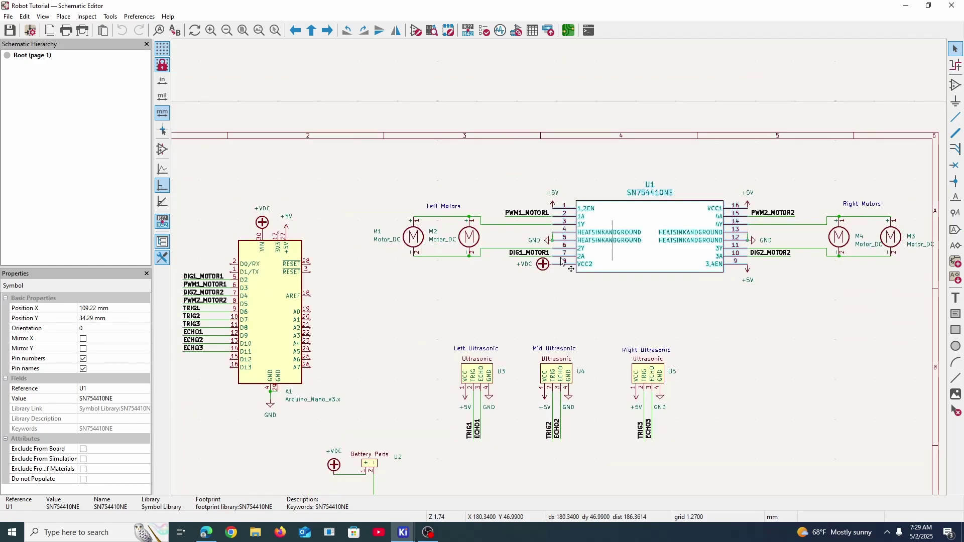
# Check how the left motors M1 and M2 and the right motors M3 and M4 are wired to the motor driver
pyautogui.click(472, 243)
pyautogui.click(472, 242)
pyautogui.moveTo(651, 291); pyautogui.dragTo(532, 293, button='middle')
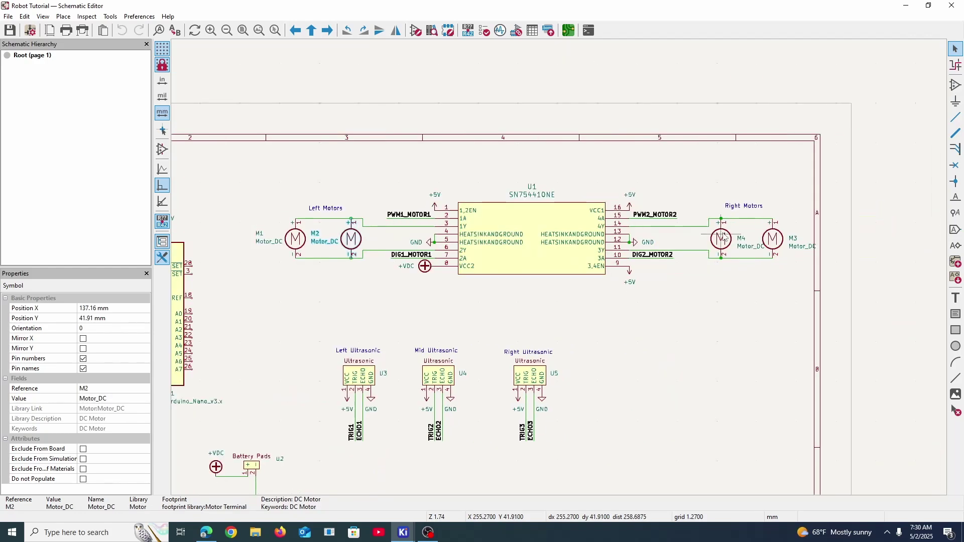
pyautogui.click(775, 240)
pyautogui.scroll(2, 484, 251)
pyautogui.scroll(1, 529, 228)
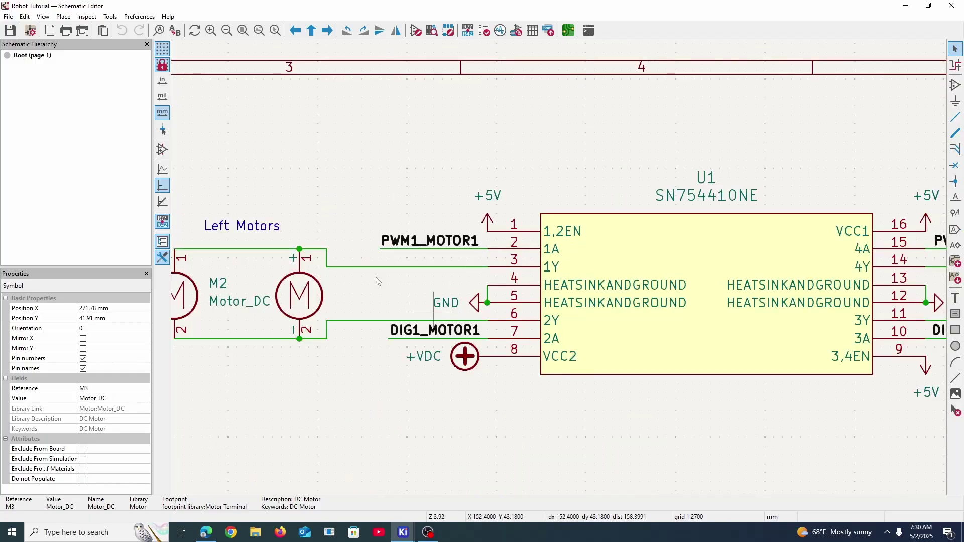
pyautogui.moveTo(208, 286); pyautogui.dragTo(362, 243, button='middle')
pyautogui.click(453, 258)
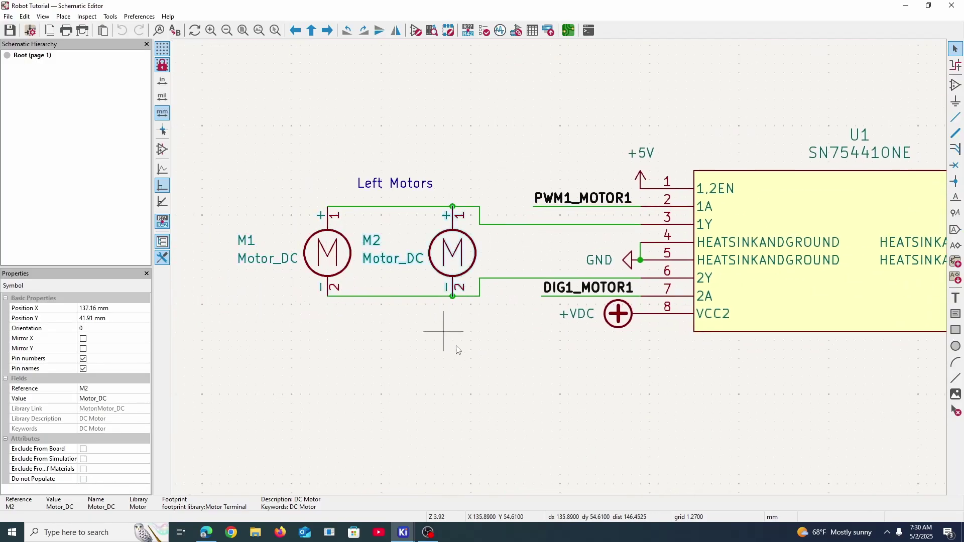
pyautogui.scroll(-1, 470, 367)
pyautogui.click(462, 191)
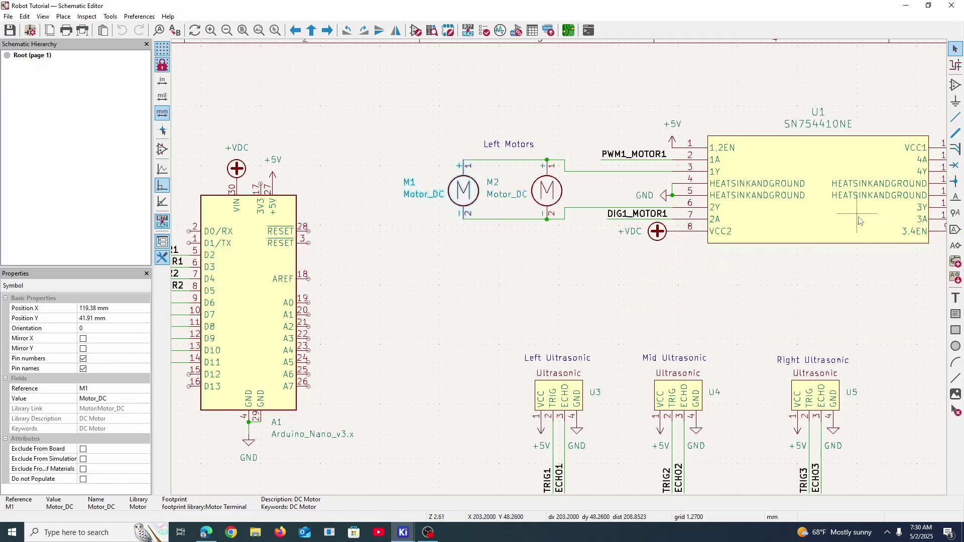
# Match the motor driver's DIG and PWM net labels with the corresponding labels on the Arduino Nano's digital pins
pyautogui.moveTo(874, 208); pyautogui.dragTo(456, 224, button='middle')
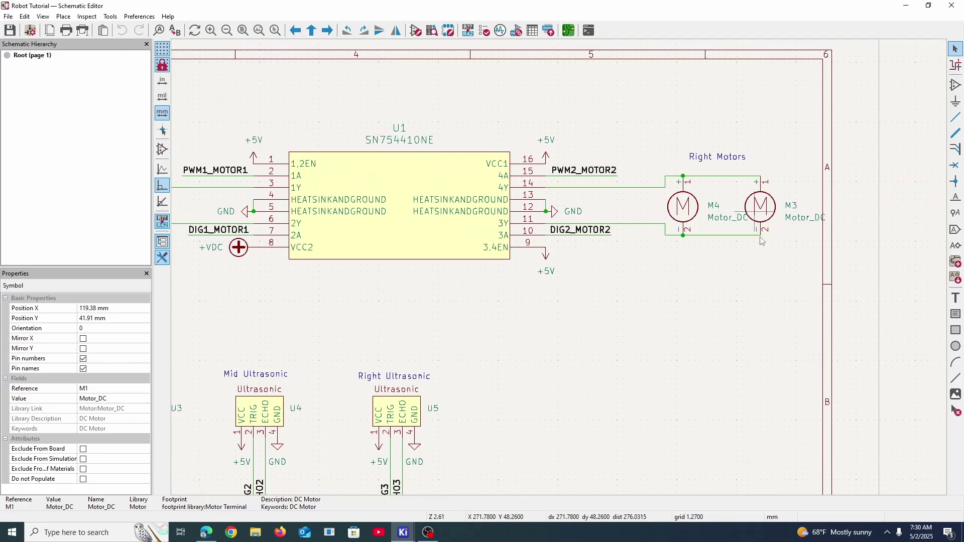
pyautogui.click(413, 175)
pyautogui.click(417, 236)
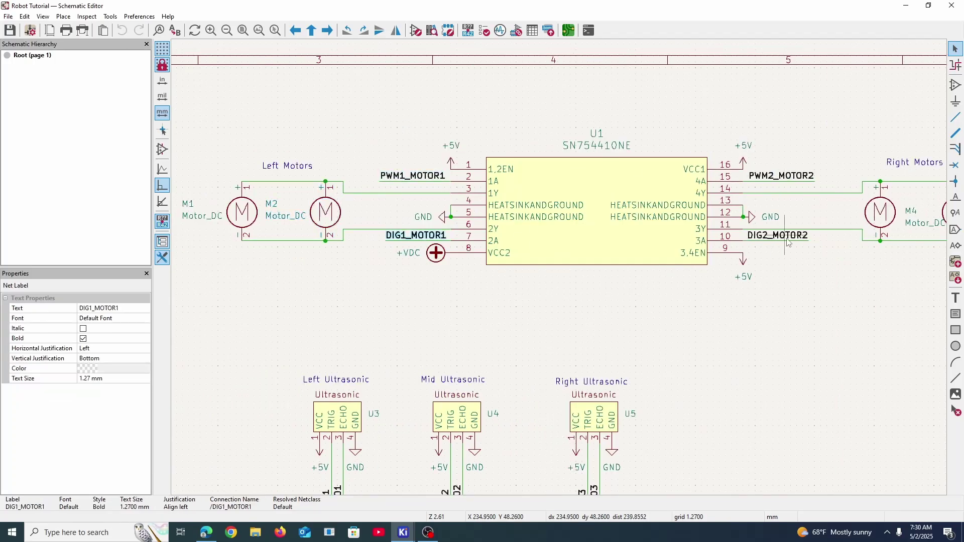
pyautogui.click(783, 237)
pyautogui.moveTo(362, 352); pyautogui.dragTo(826, 345, button='middle')
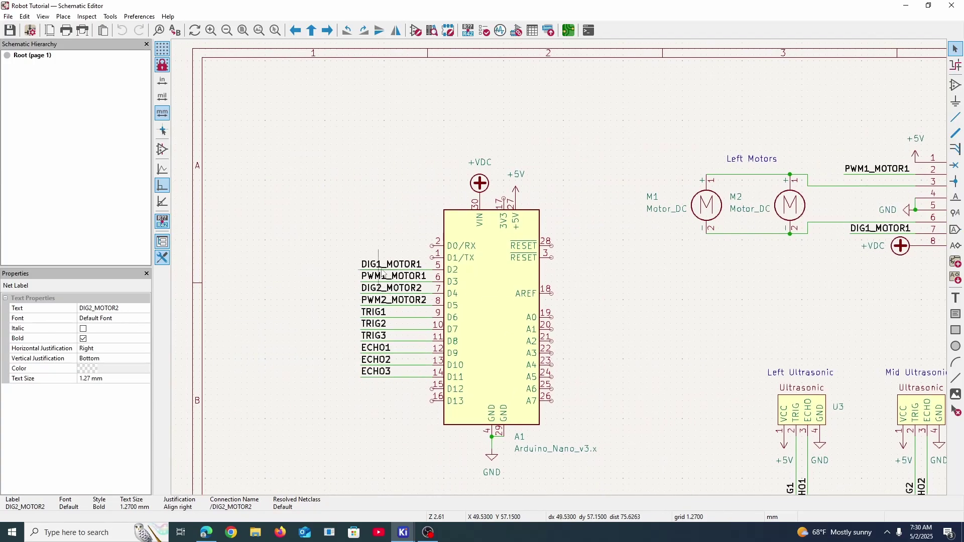
pyautogui.click(396, 277)
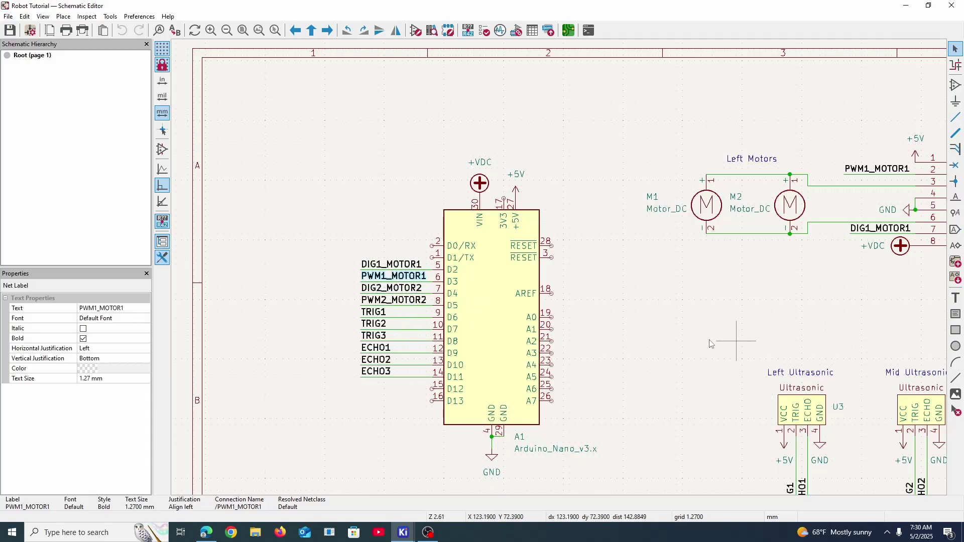
# Follow the PWM1_MOTOR1 signal through the motor driver to the left motors M1 and M2
pyautogui.moveTo(730, 341); pyautogui.dragTo(489, 353, button='middle')
pyautogui.moveTo(865, 299); pyautogui.dragTo(747, 305, button='middle')
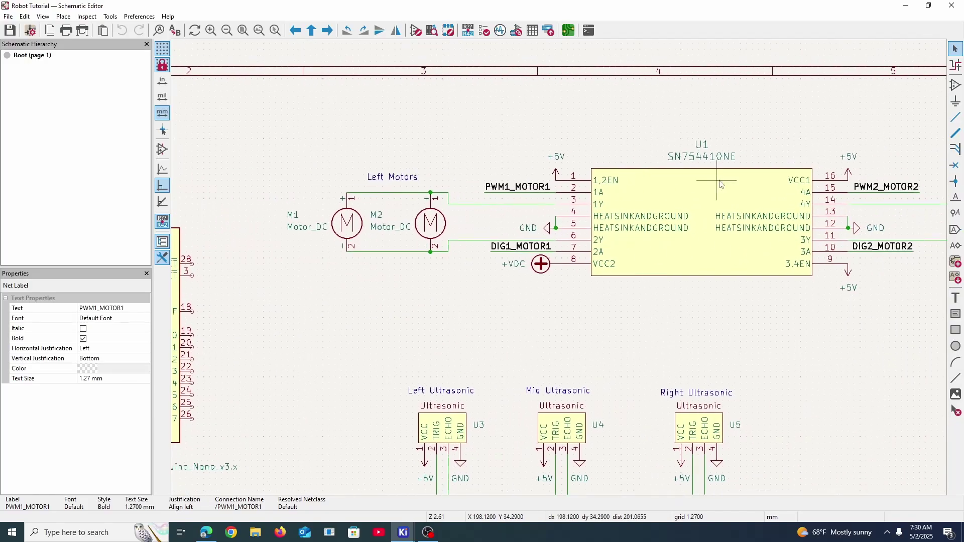
pyautogui.moveTo(361, 313); pyautogui.dragTo(527, 302, button='middle')
pyautogui.click(513, 213)
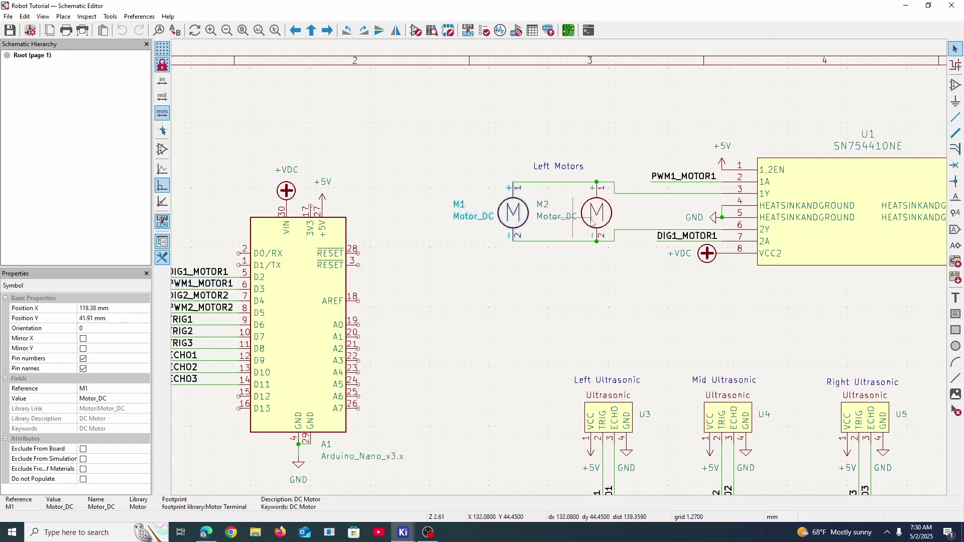
pyautogui.click(596, 215)
# Match the Arduino's TRIG and ECHO labels with those on the left, mid and right ultrasonic sensors
pyautogui.moveTo(432, 332); pyautogui.dragTo(617, 276, button='middle')
pyautogui.click(369, 265)
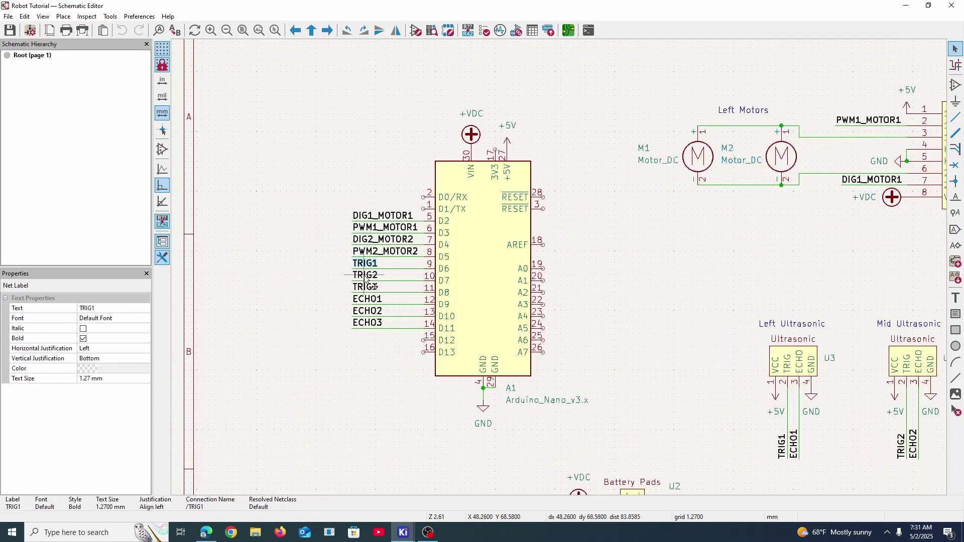
pyautogui.moveTo(848, 465); pyautogui.dragTo(547, 296, button='middle')
pyautogui.click(492, 284)
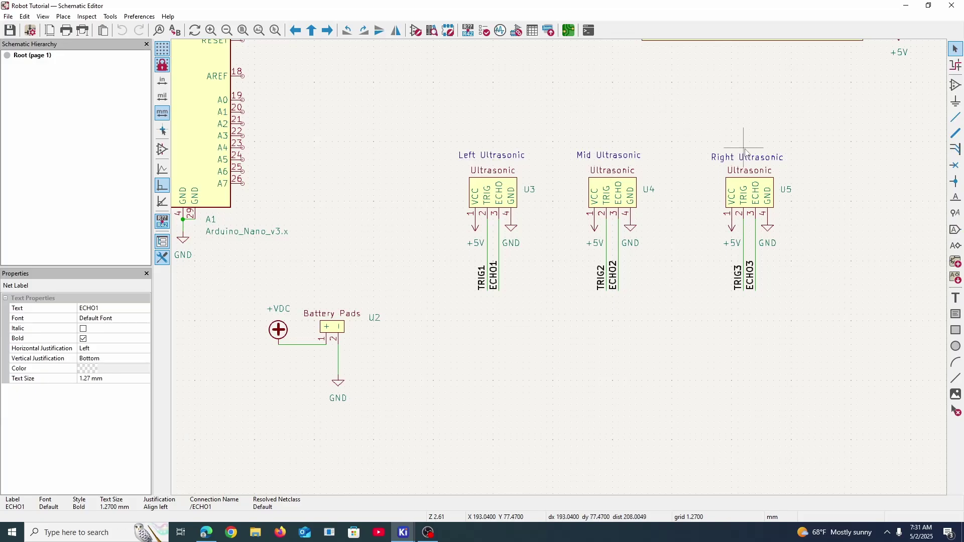
pyautogui.scroll(-2, 764, 240)
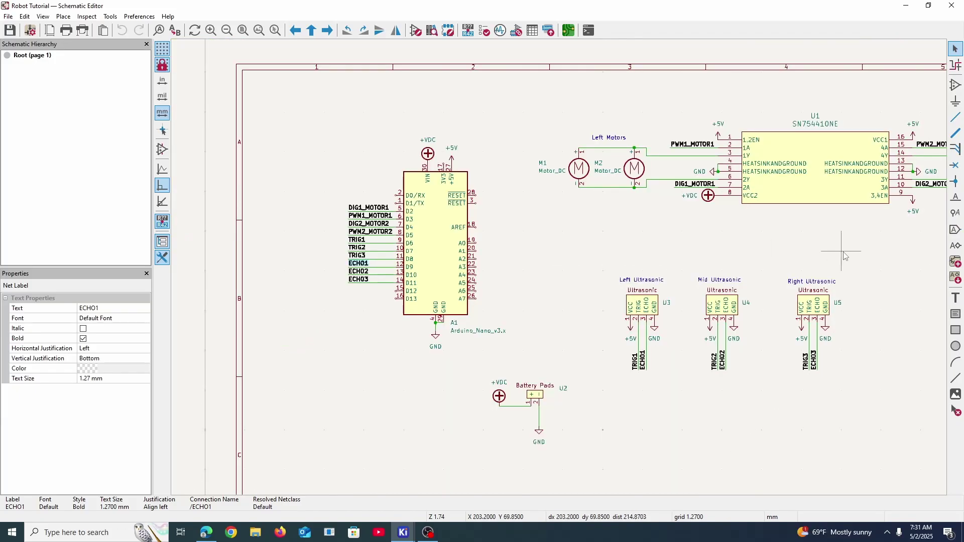
pyautogui.moveTo(517, 309); pyautogui.dragTo(500, 278, button='middle')
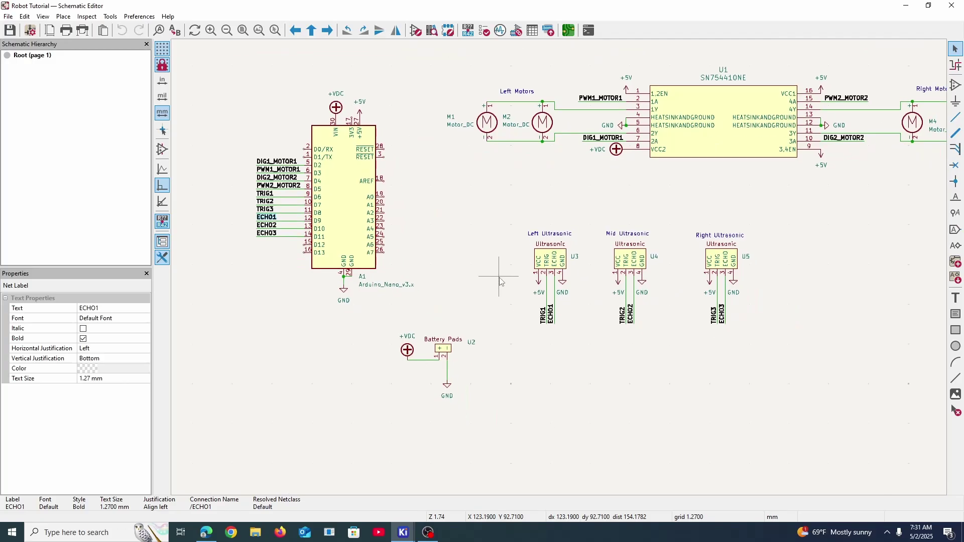
# Review the battery pads circuit with its +VDC and GND connections
pyautogui.moveTo(356, 362); pyautogui.dragTo(510, 443)
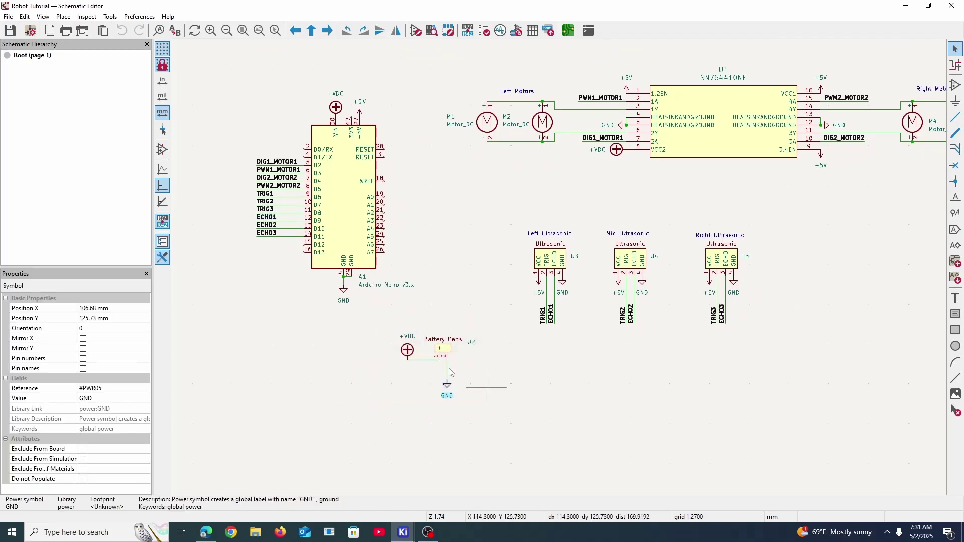
pyautogui.click(495, 387)
pyautogui.scroll(3, 444, 365)
pyautogui.scroll(2, 590, 218)
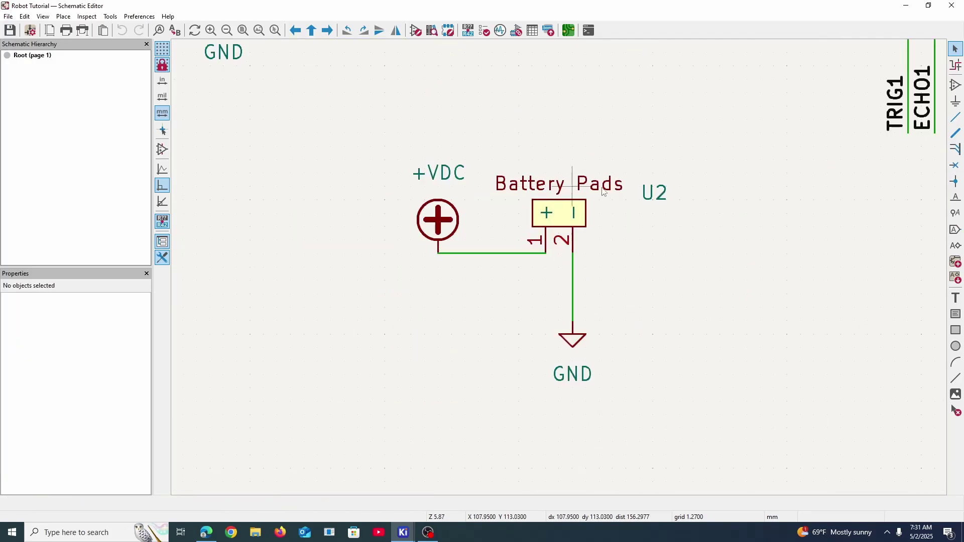
pyautogui.scroll(-5, 604, 192)
# Review the three ultrasonic sensor circuits, the Arduino Nano circuit and its motor control labels
pyautogui.moveTo(432, 238); pyautogui.dragTo(837, 436)
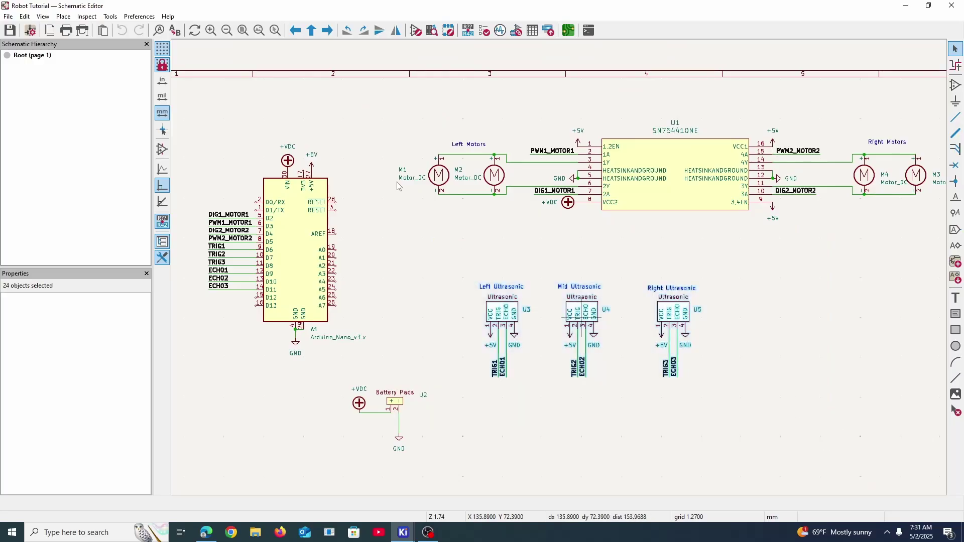
pyautogui.moveTo(193, 123); pyautogui.dragTo(383, 365)
pyautogui.moveTo(360, 274); pyautogui.dragTo(418, 249, button='middle')
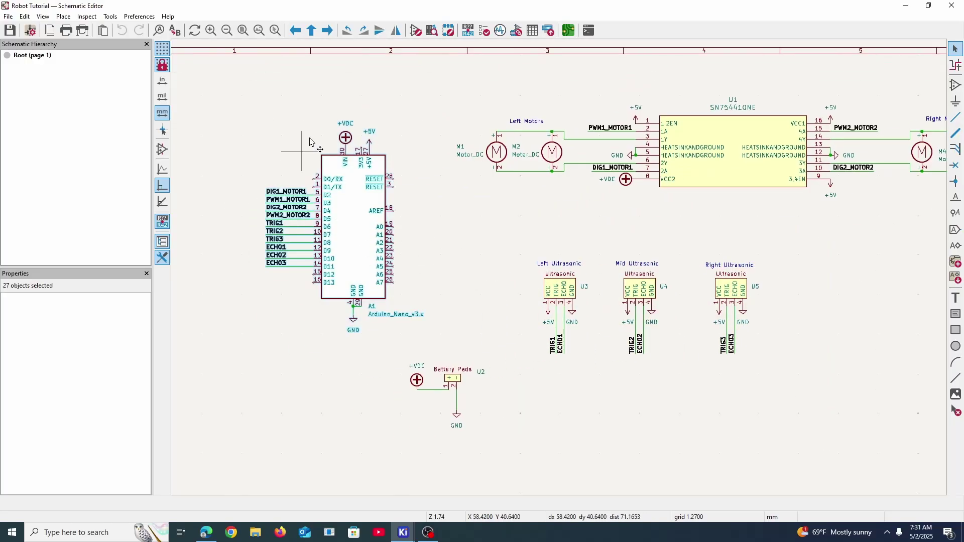
pyautogui.click(275, 201)
pyautogui.moveTo(246, 172); pyautogui.dragTo(309, 223)
pyautogui.hscroll(3, 523, 119)
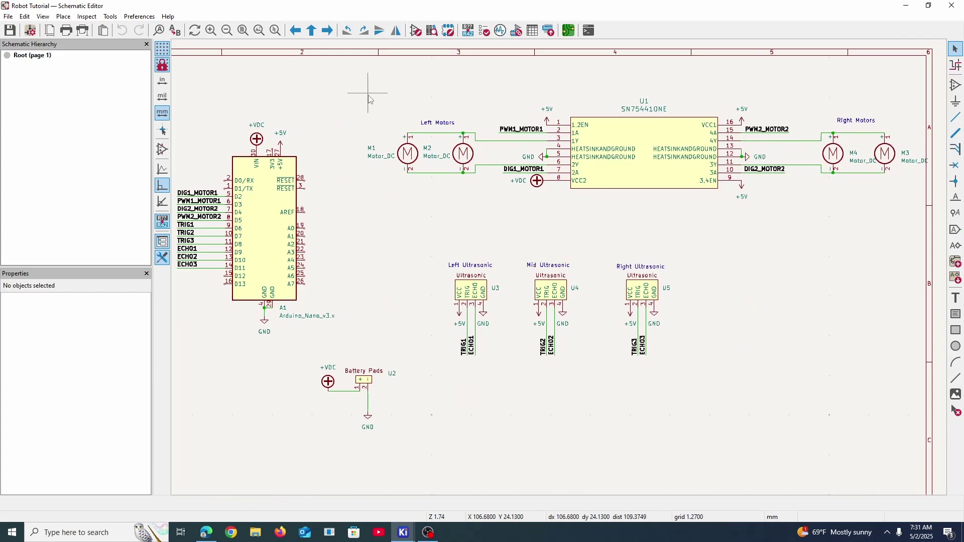
# Review the motor driver circuit together with the left and right motor groups as separate schematic blocks
pyautogui.moveTo(368, 80); pyautogui.dragTo(570, 90)
pyautogui.moveTo(474, 72); pyautogui.dragTo(581, 111)
pyautogui.moveTo(578, 75); pyautogui.dragTo(742, 258)
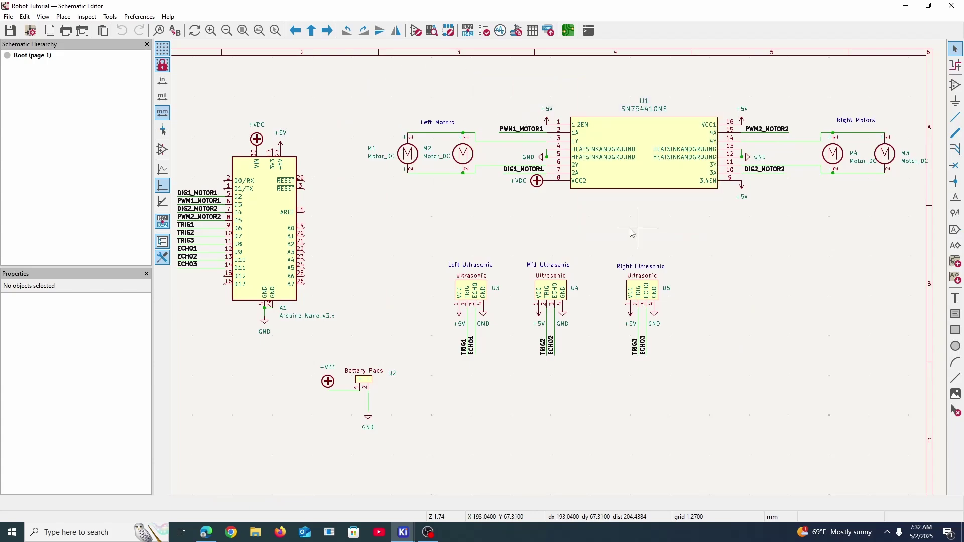
pyautogui.moveTo(376, 81); pyautogui.dragTo(510, 204)
pyautogui.moveTo(765, 81); pyautogui.dragTo(936, 212)
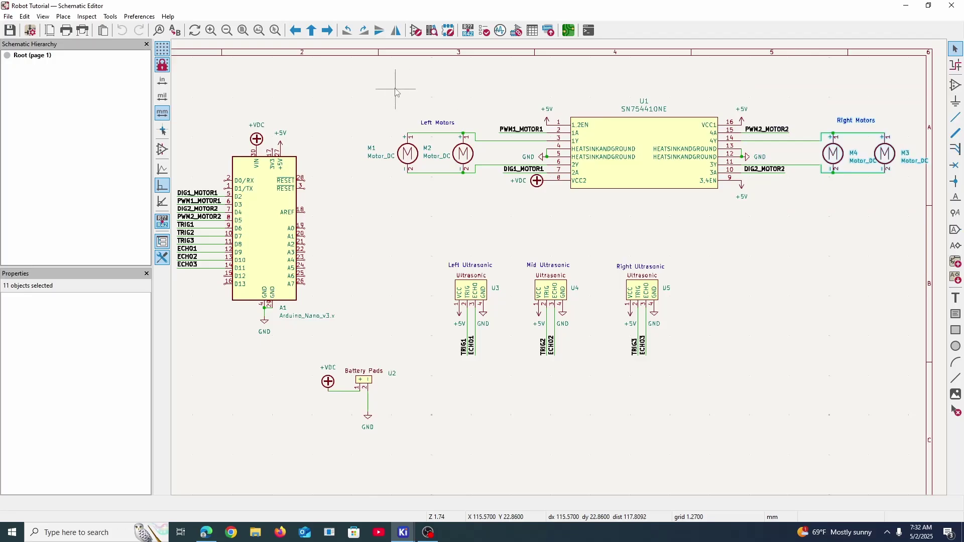
pyautogui.moveTo(387, 85); pyautogui.dragTo(891, 253)
# Open the robot board's PCB layout and inspect its ultrasonic sensor side in the 3D viewer
pyautogui.click(567, 30)
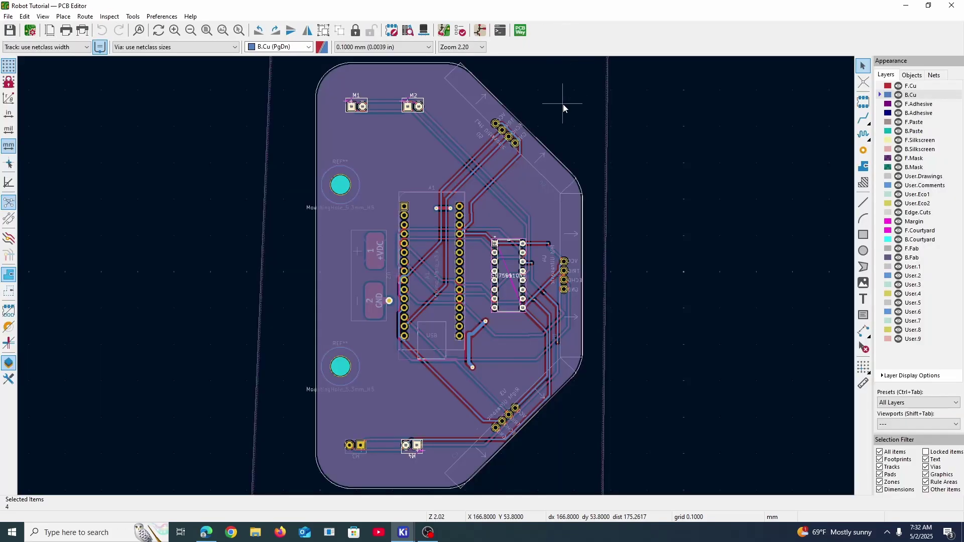
pyautogui.click(423, 30)
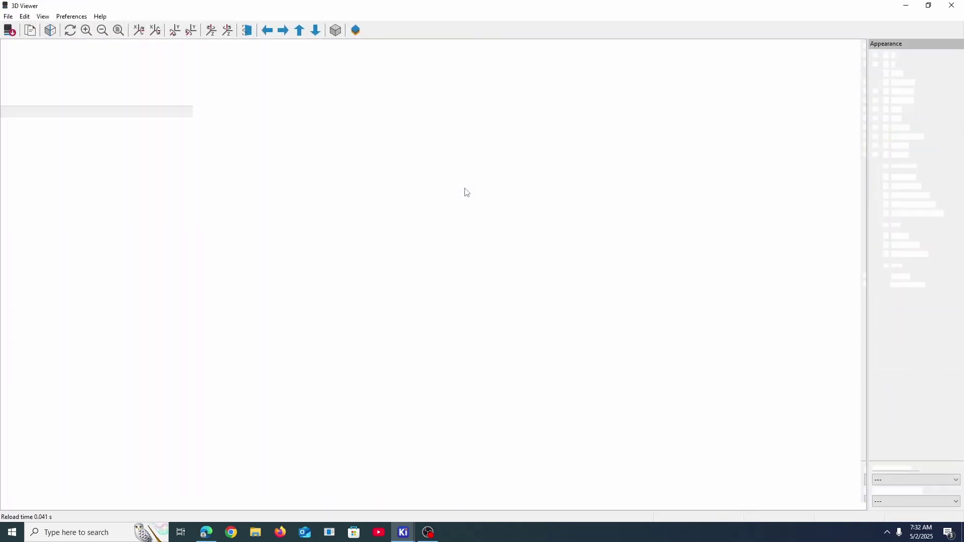
pyautogui.moveTo(510, 390); pyautogui.dragTo(482, 338)
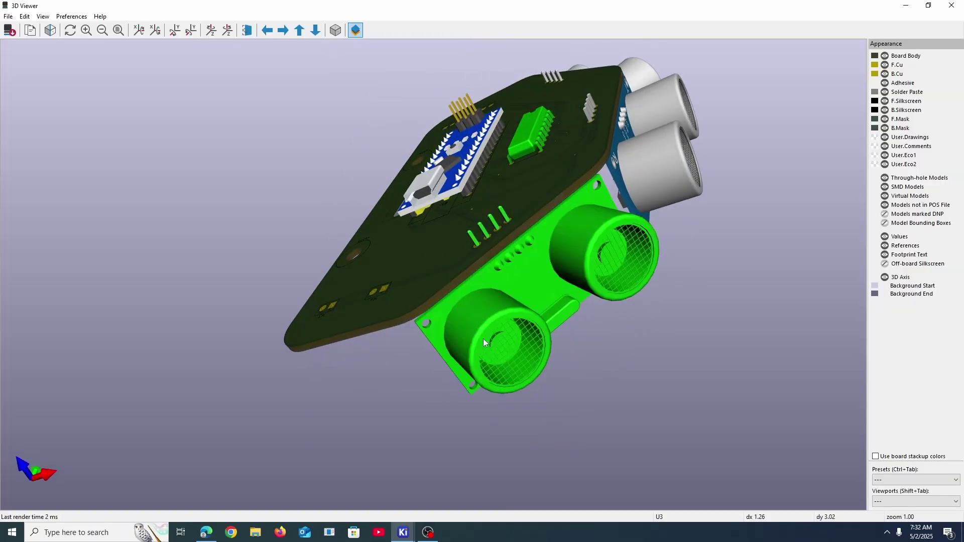
# Examine the side and middle ultrasonic sensors along the angled board edges in 3D, and return to the PCB layout
pyautogui.moveTo(359, 362); pyautogui.dragTo(368, 342)
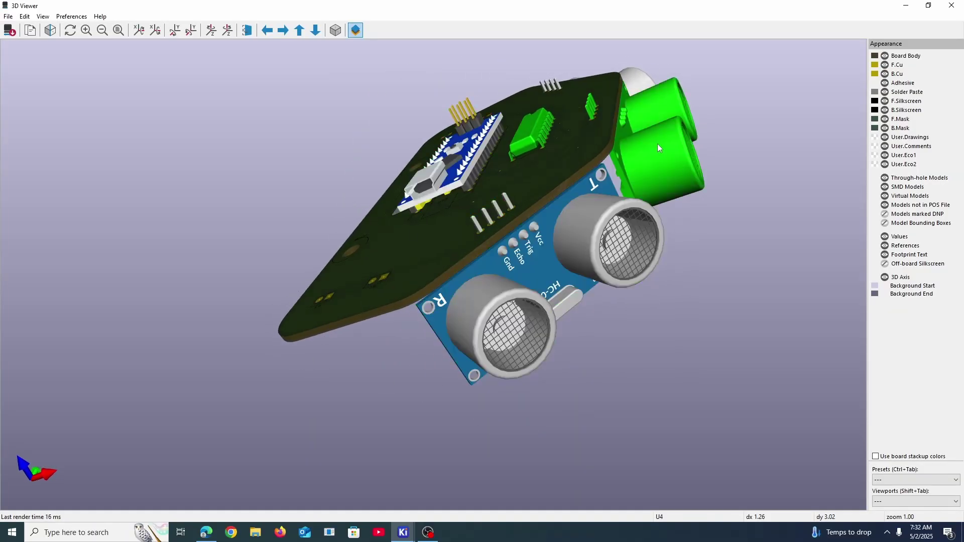
pyautogui.scroll(-1, 724, 281)
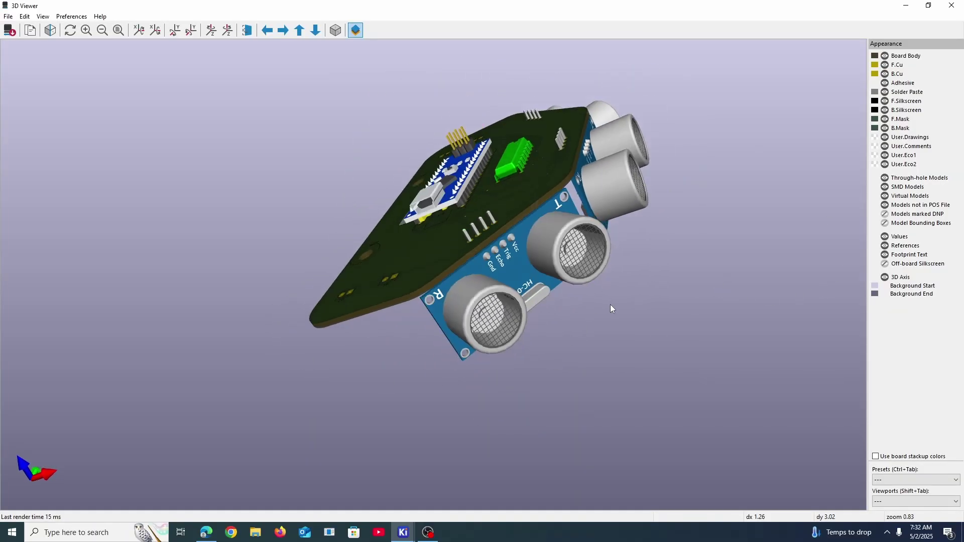
pyautogui.moveTo(611, 308); pyautogui.dragTo(539, 135)
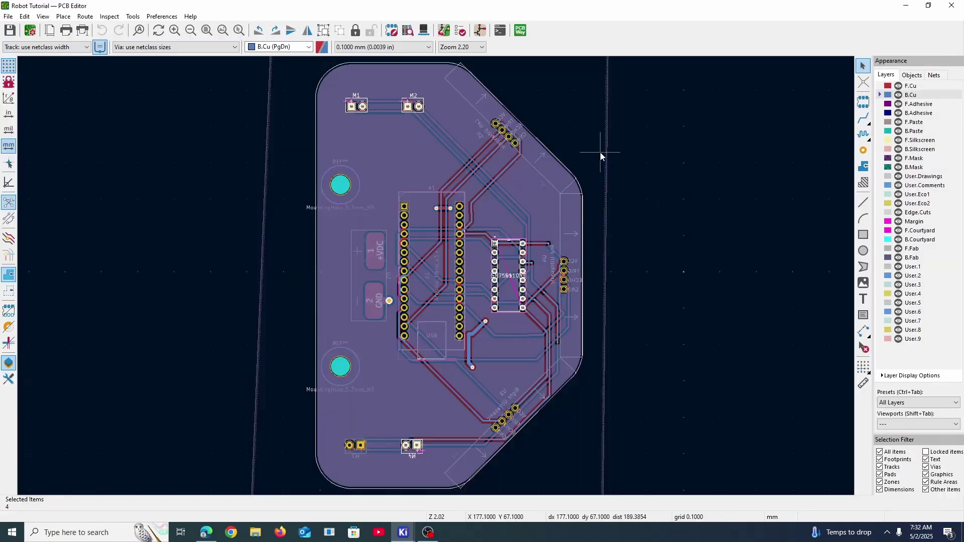
# Examine the robot board's outline in the layout, including its rounded corners and angled sensor edges
pyautogui.hscroll(-2, 681, 158)
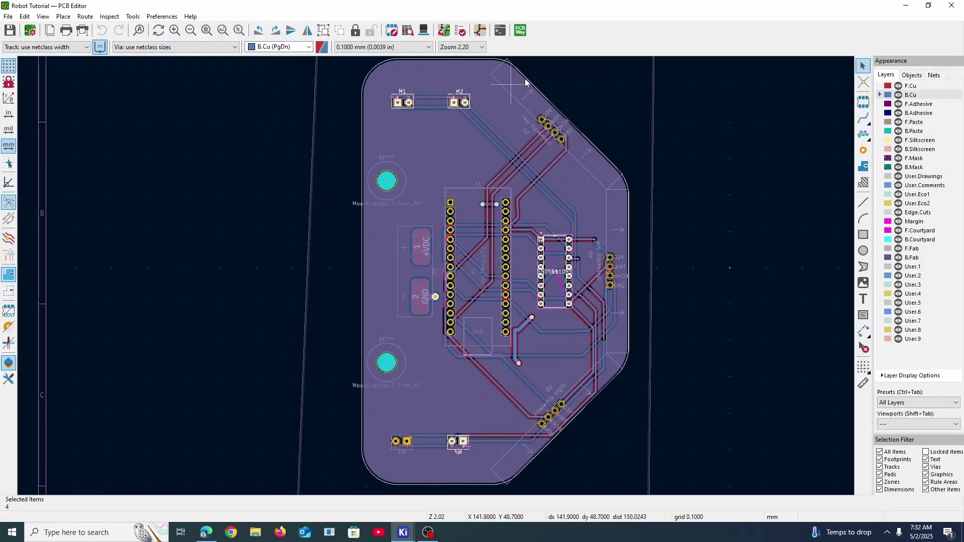
pyautogui.scroll(2, 587, 111)
pyautogui.scroll(6, 384, 118)
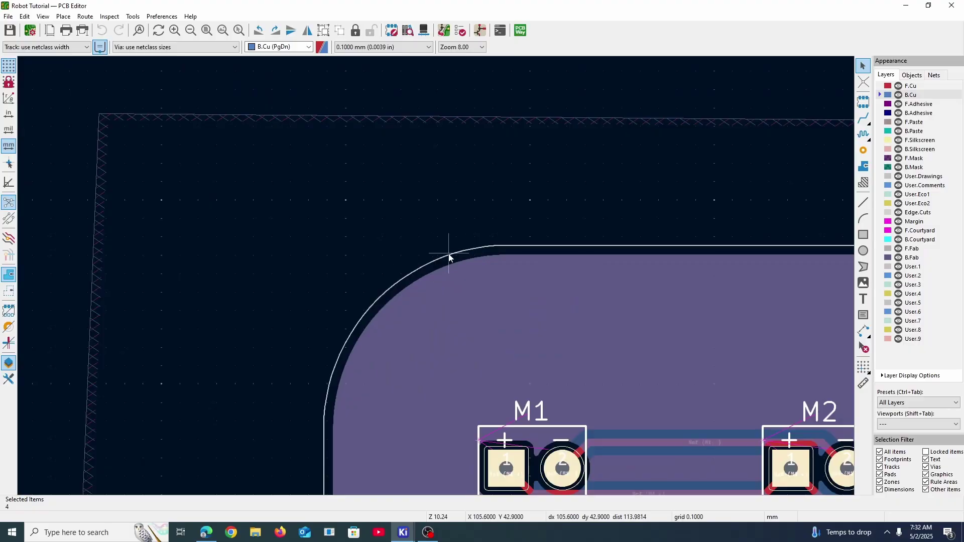
pyautogui.scroll(-6, 448, 257)
pyautogui.scroll(-5, 393, 172)
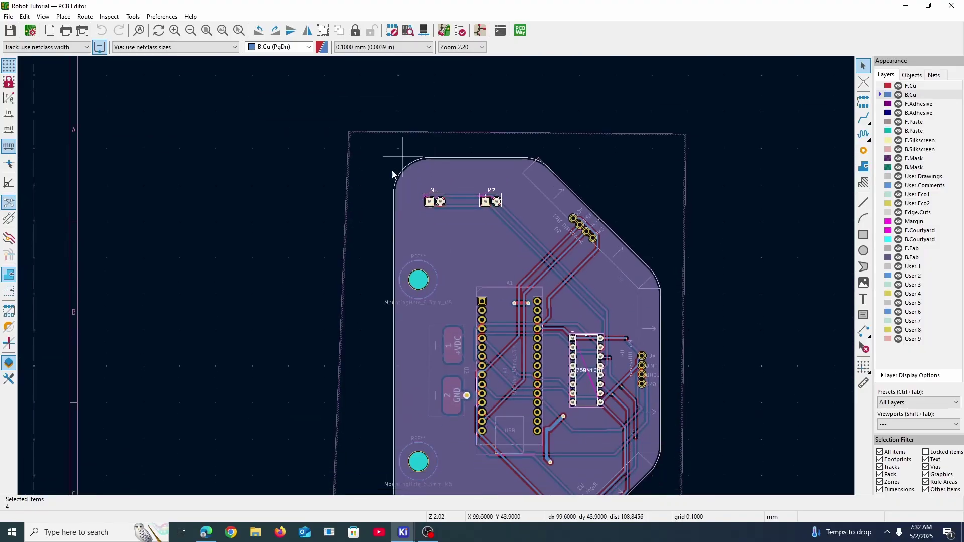
pyautogui.scroll(2, 379, 219)
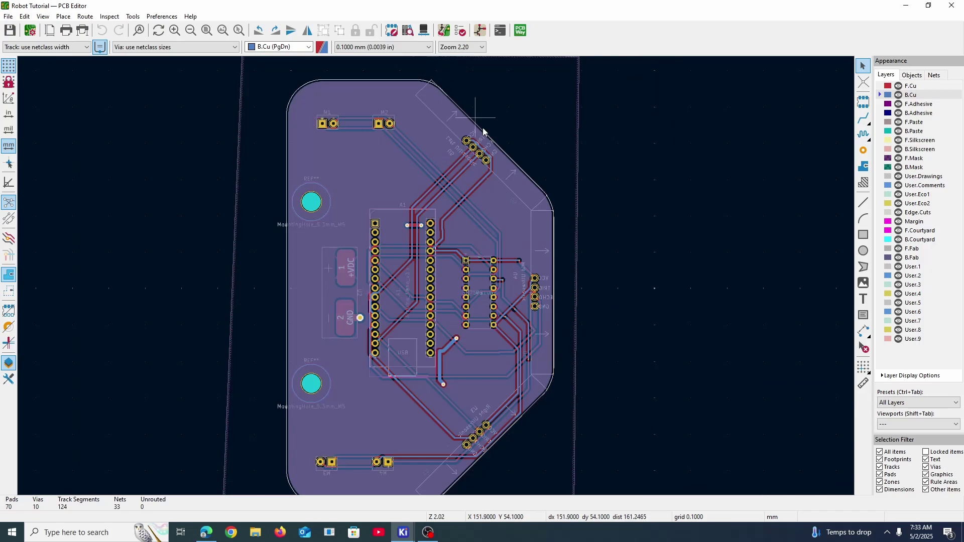
pyautogui.scroll(-5, 562, 215)
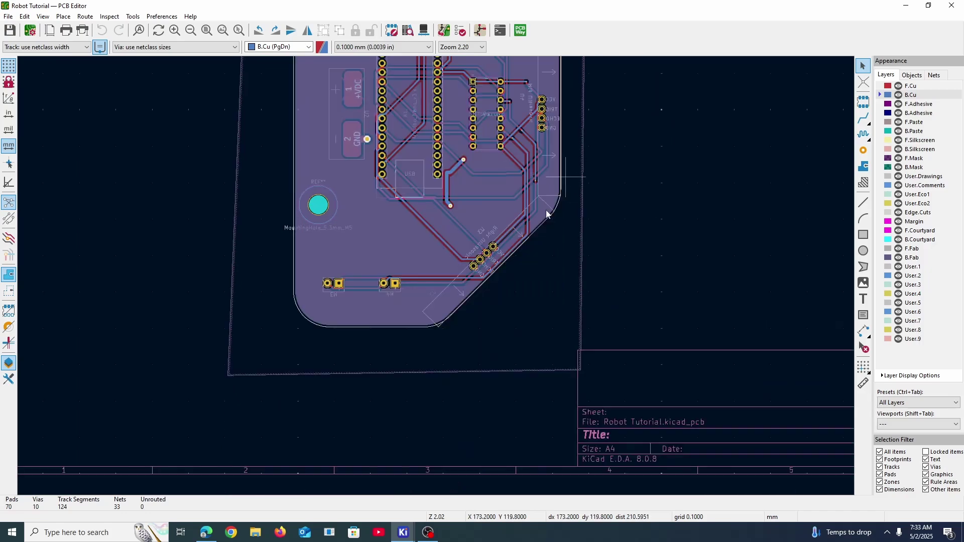
# Check the board shape and component placement in 3D from the front and the battery pad side, and close the viewer
pyautogui.click(424, 30)
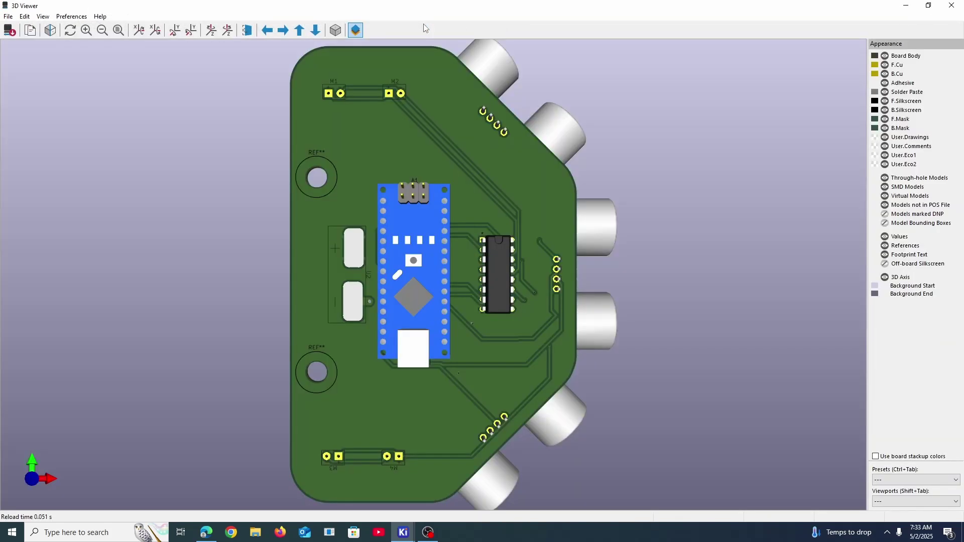
pyautogui.moveTo(640, 363); pyautogui.dragTo(622, 306)
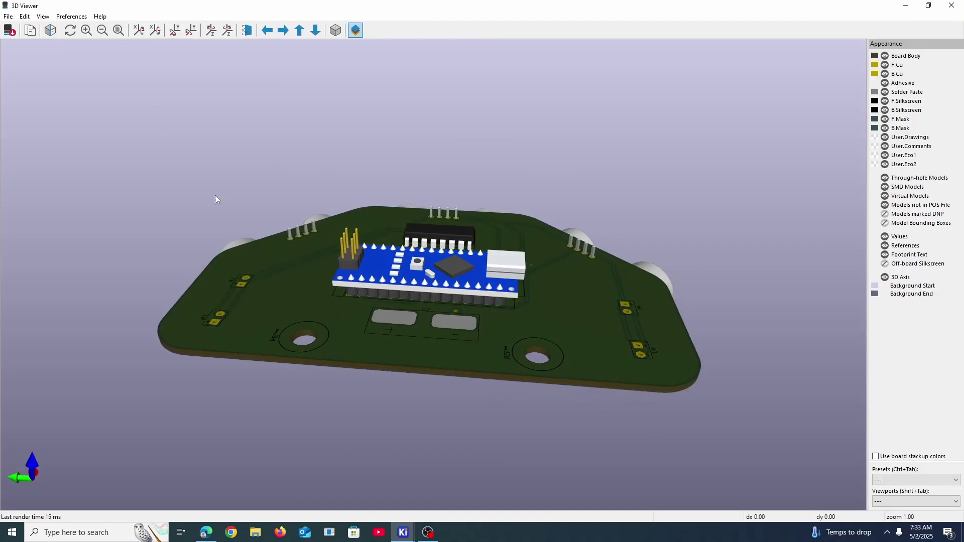
pyautogui.moveTo(58, 100); pyautogui.dragTo(803, 75)
pyautogui.click(952, 5)
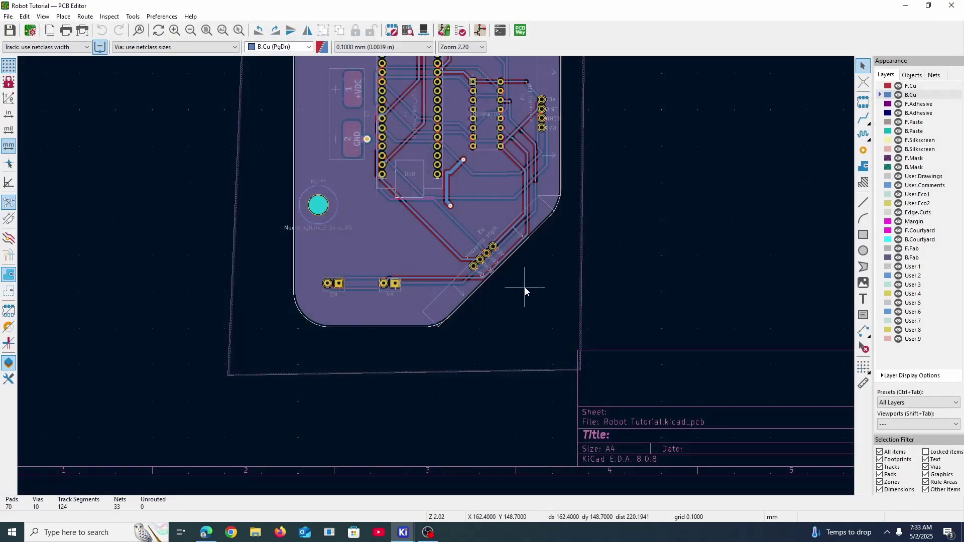
# Draw a diagonal line about 33 mm long on B.Cu in the empty space beside the board
pyautogui.click(866, 211)
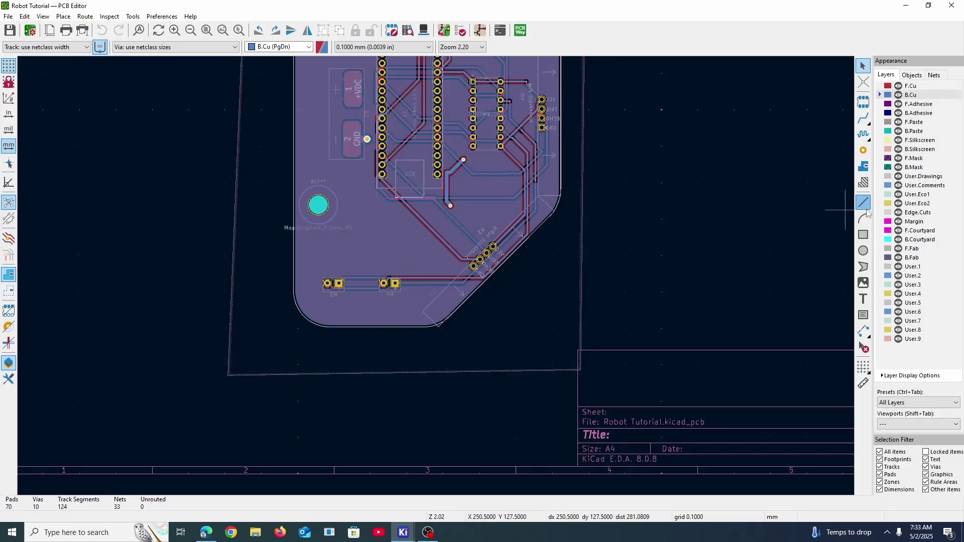
pyautogui.click(629, 283)
pyautogui.click(714, 199)
pyautogui.press('Escape')
pyautogui.press('Escape')
# Set the diagonal line's layer to Edge.Cuts, and delete the practice lines beside the board
pyautogui.doubleClick(692, 228)
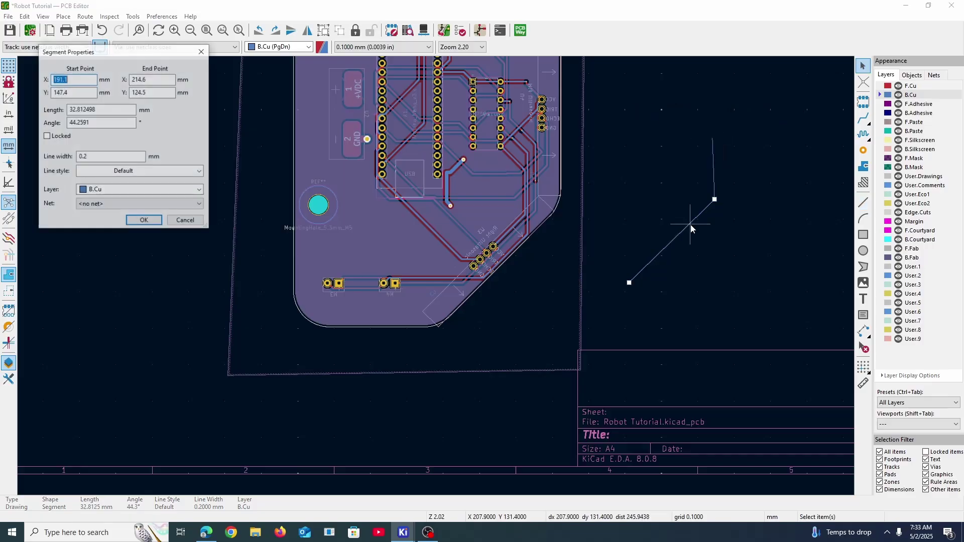
pyautogui.click(151, 190)
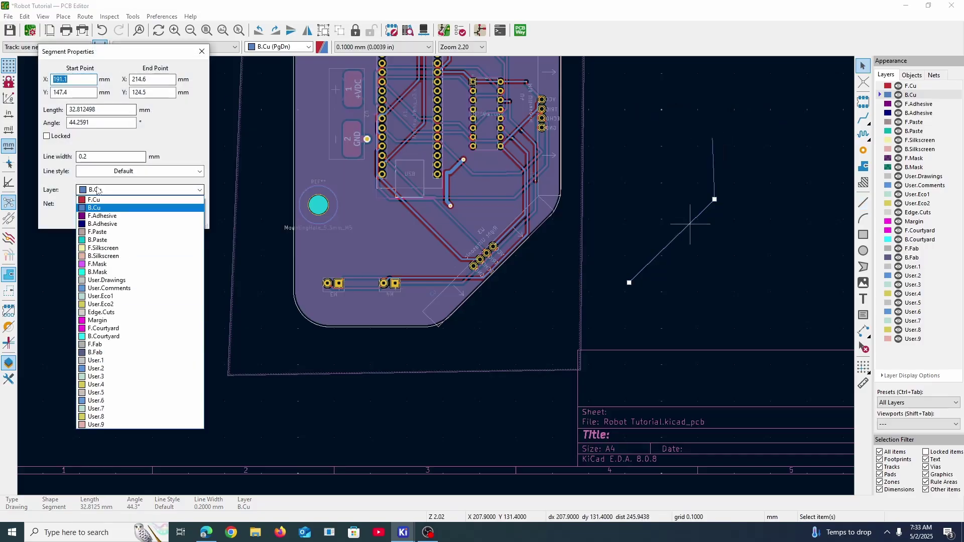
pyautogui.click(108, 312)
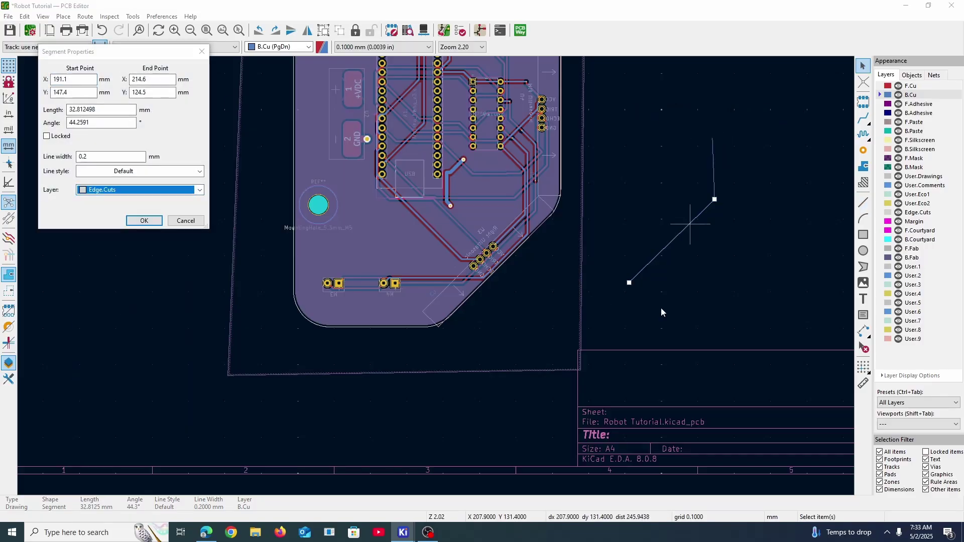
pyautogui.click(144, 221)
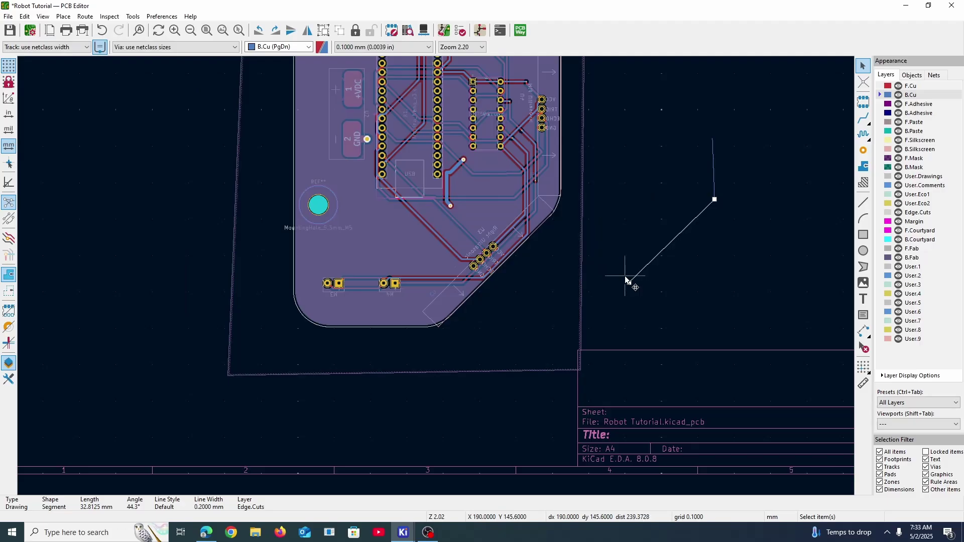
pyautogui.moveTo(591, 110); pyautogui.dragTo(815, 320)
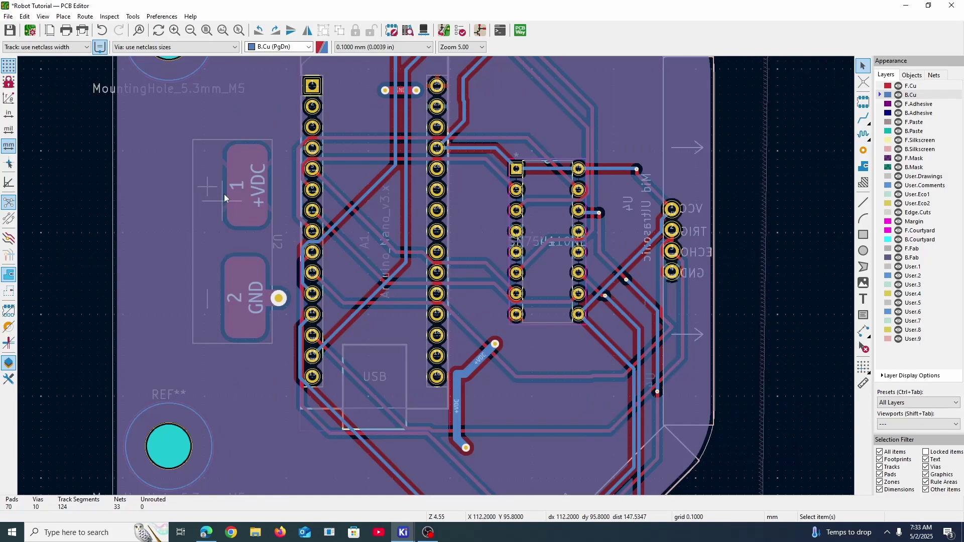
# Inspect the MountingHole_5.3mm_M5 footprint near the +VDC battery pad
pyautogui.scroll(-2, 304, 150)
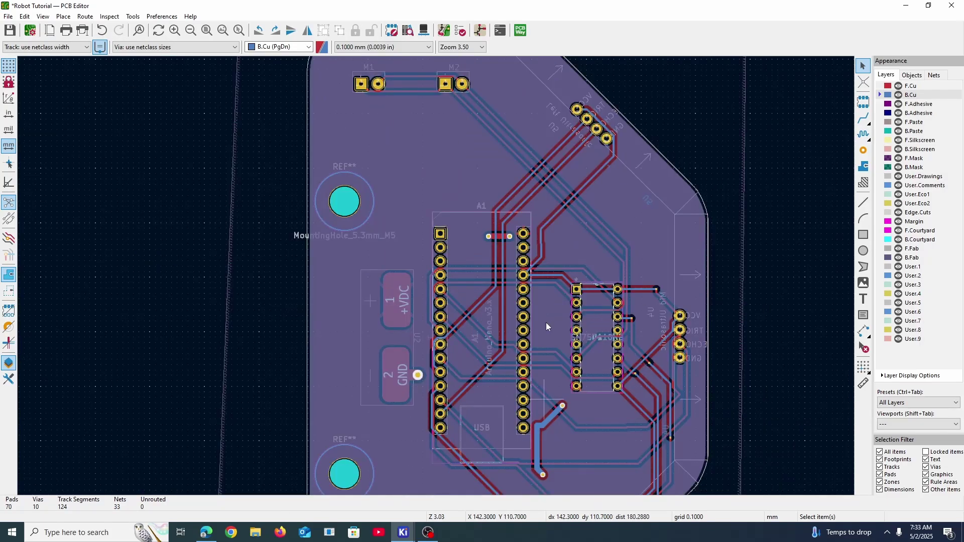
pyautogui.scroll(-5, 546, 322)
pyautogui.scroll(6, 567, 339)
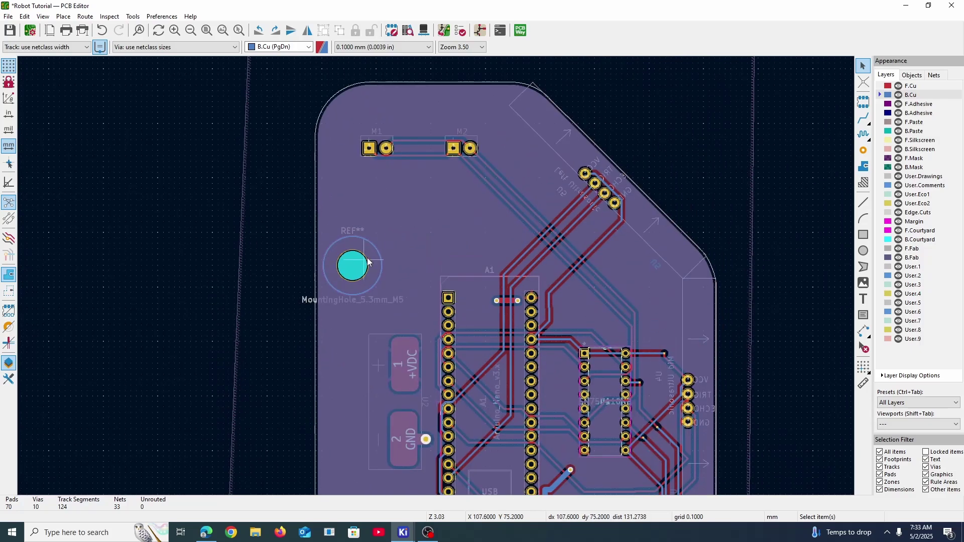
pyautogui.click(340, 243)
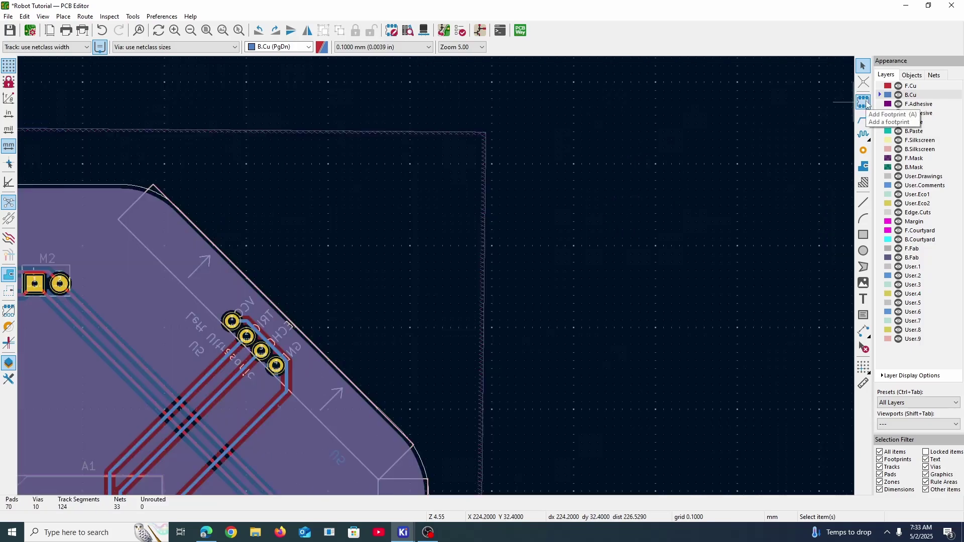
# Search the footprint library for "hole" and browse the available mounting hole sizes without placing one
pyautogui.click(863, 102)
pyautogui.click(190, 146)
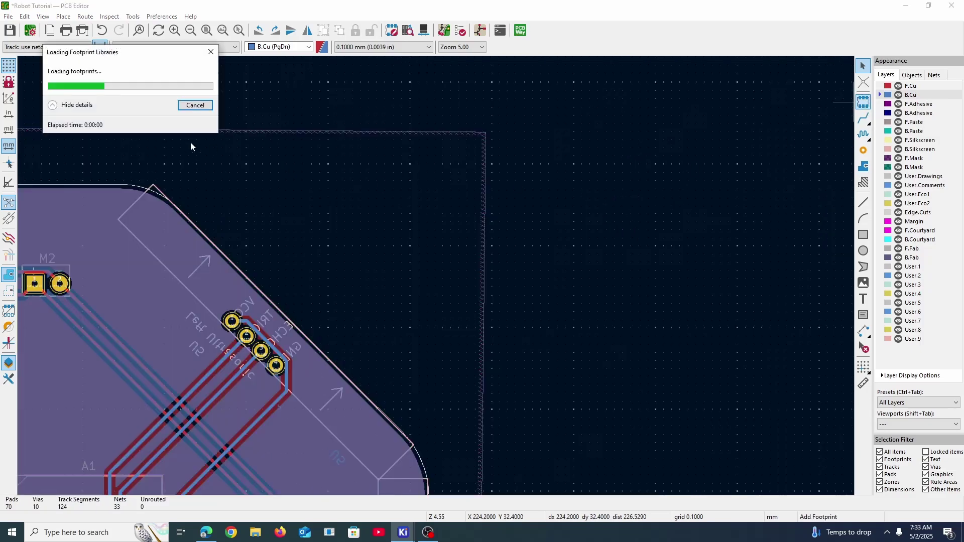
pyautogui.write('hole')
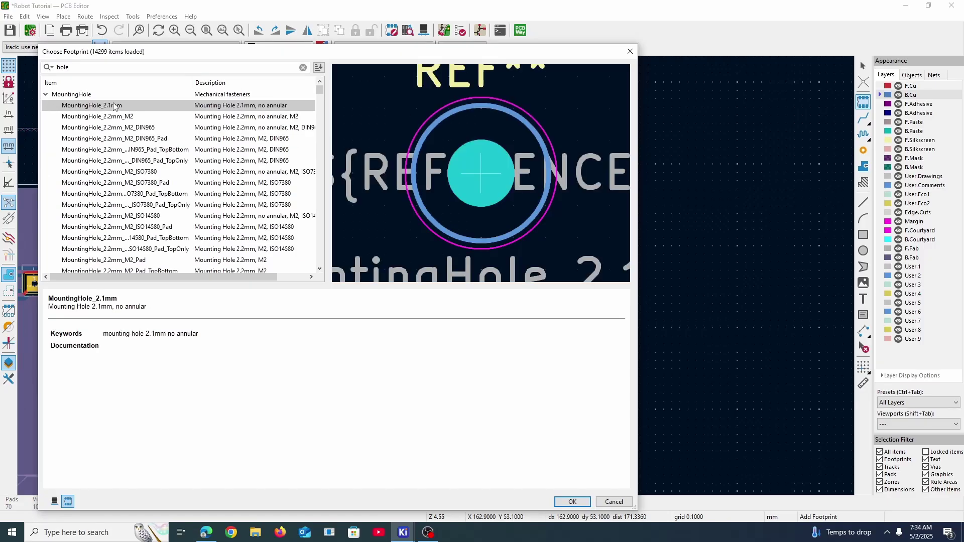
pyautogui.scroll(-12, 156, 222)
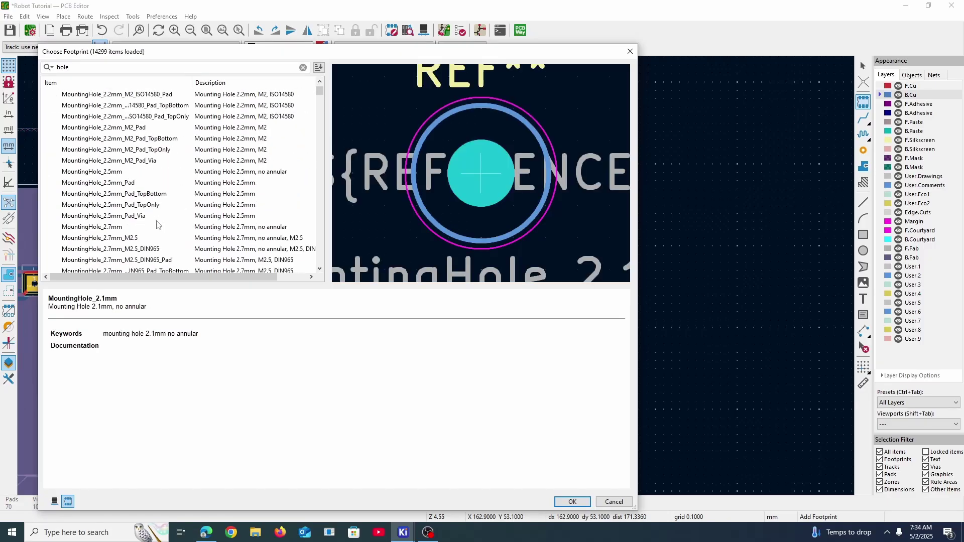
pyautogui.scroll(-15, 135, 176)
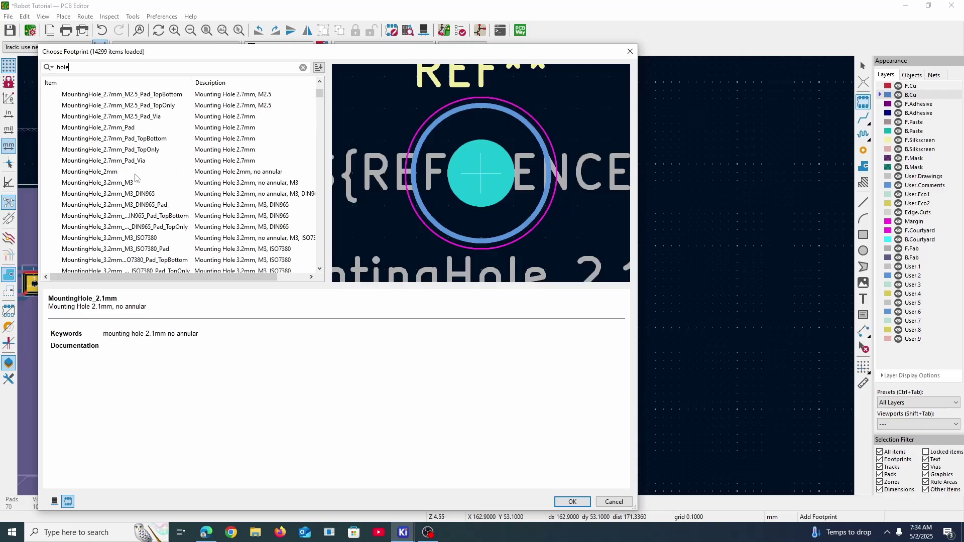
pyautogui.scroll(-8, 124, 182)
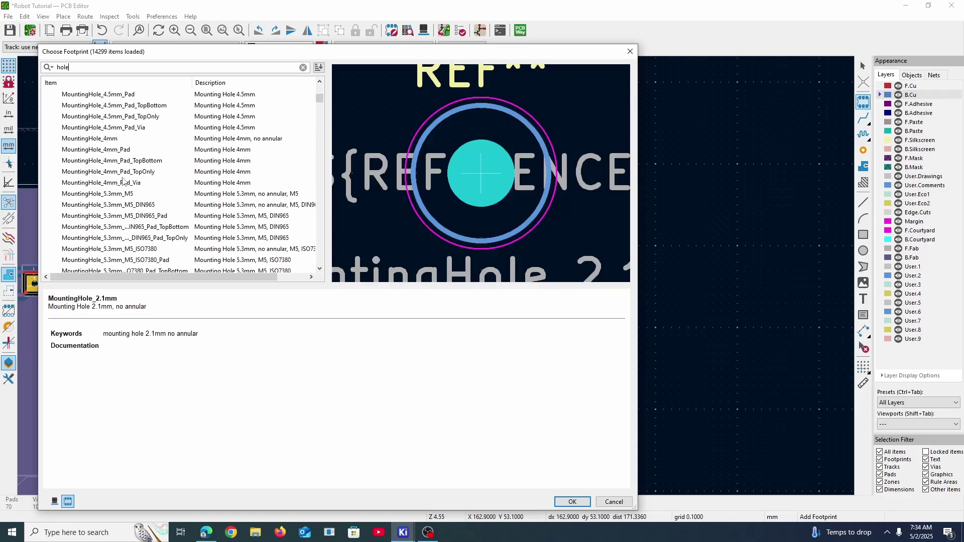
pyautogui.click(120, 161)
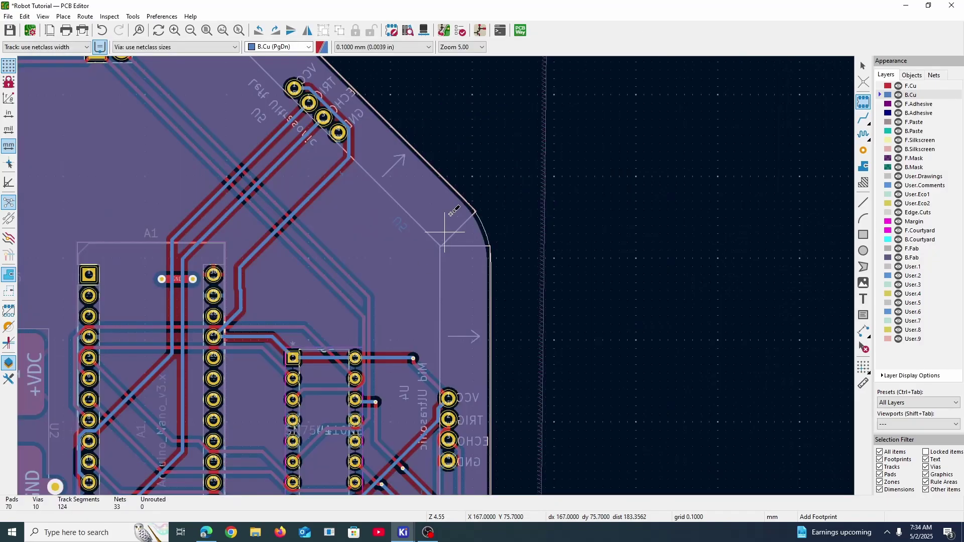
# Compare the ultrasonic sensor footprint outlines and direction arrows in the layout with the sensor modules in the 3D viewer
pyautogui.moveTo(482, 168); pyautogui.dragTo(539, 239, button='middle')
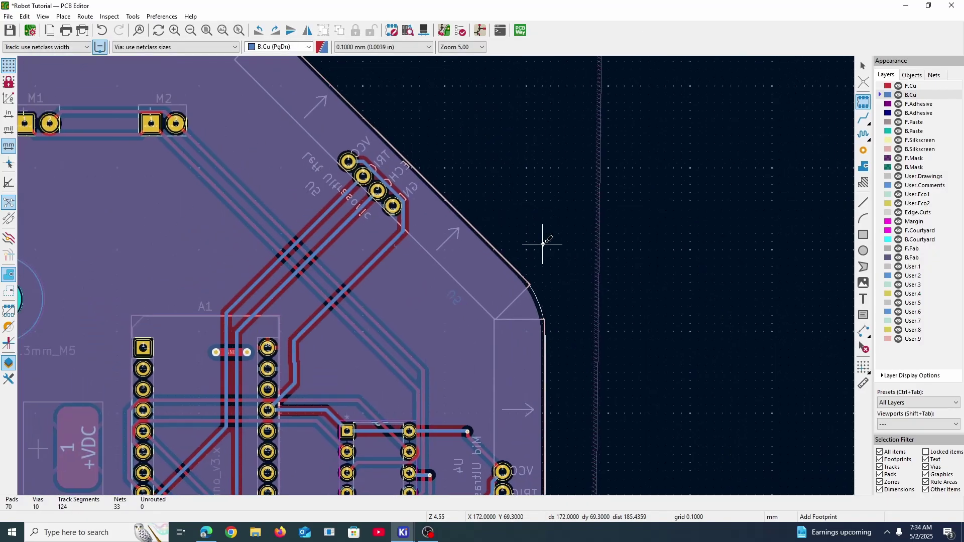
pyautogui.moveTo(386, 108); pyautogui.dragTo(479, 195, button='middle')
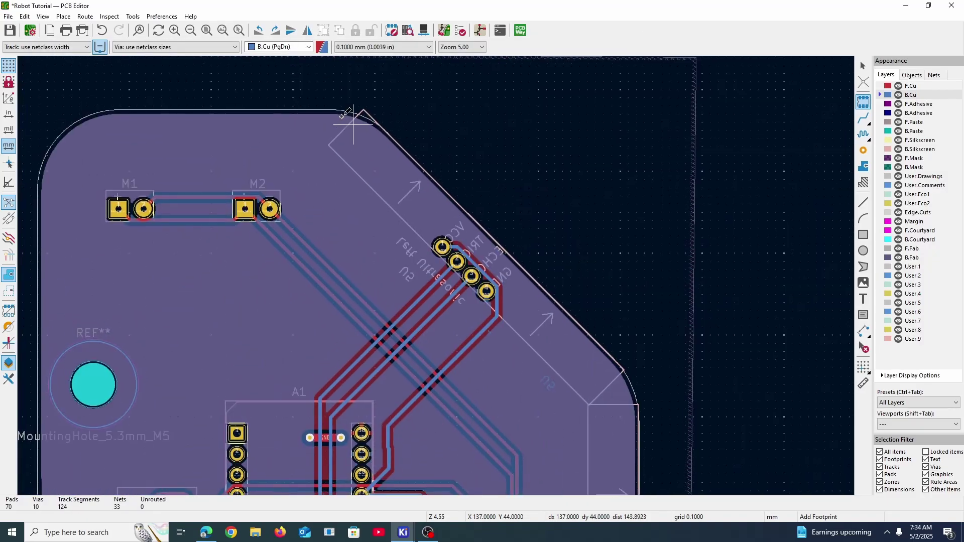
pyautogui.click(424, 30)
pyautogui.moveTo(589, 273); pyautogui.dragTo(410, 254)
pyautogui.scroll(9, 410, 255)
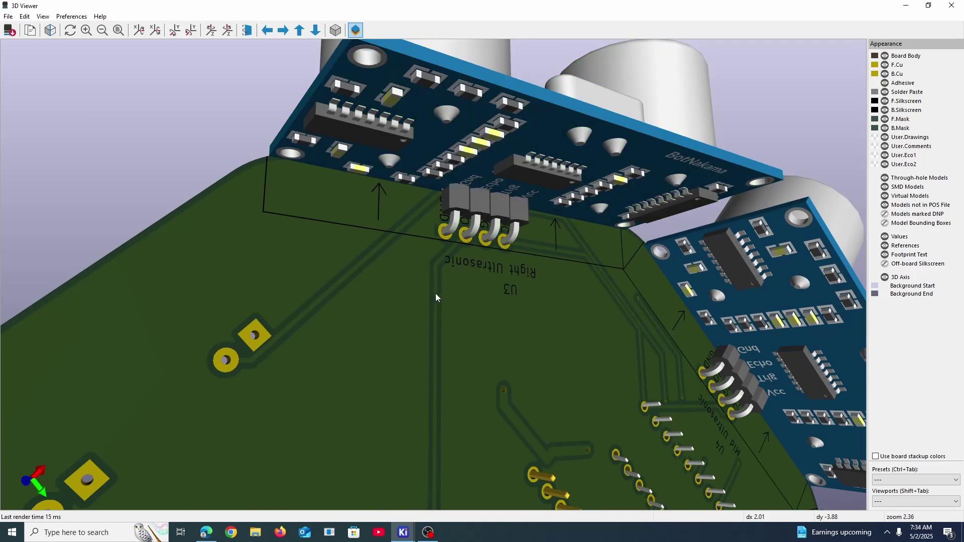
pyautogui.moveTo(435, 294); pyautogui.dragTo(477, 322, button='middle')
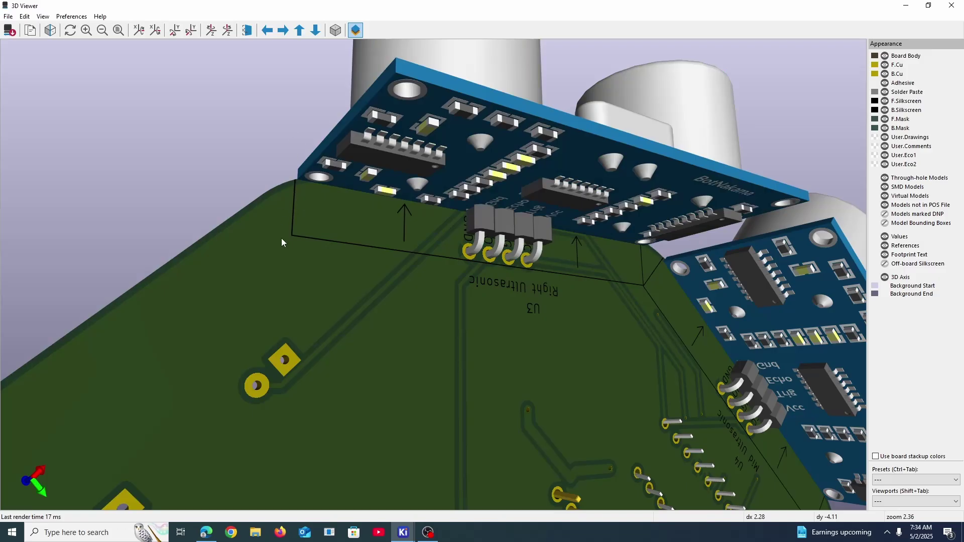
pyautogui.moveTo(282, 243); pyautogui.dragTo(587, 262)
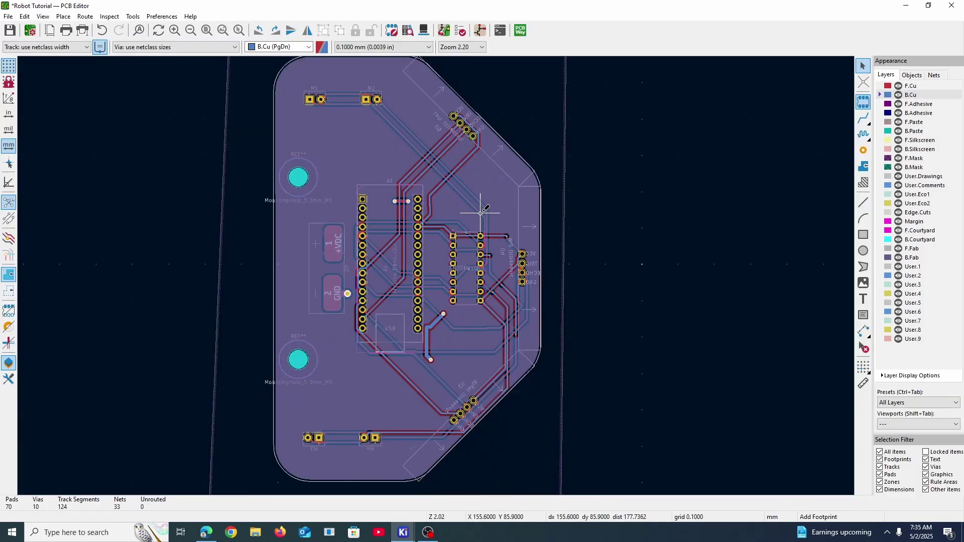
# Examine the copper zone boundary around the board and the traces between the motor pads, Arduino Nano and left ultrasonic sensor
pyautogui.scroll(2, 390, 257)
pyautogui.scroll(1, 413, 211)
pyautogui.scroll(-3, 369, 155)
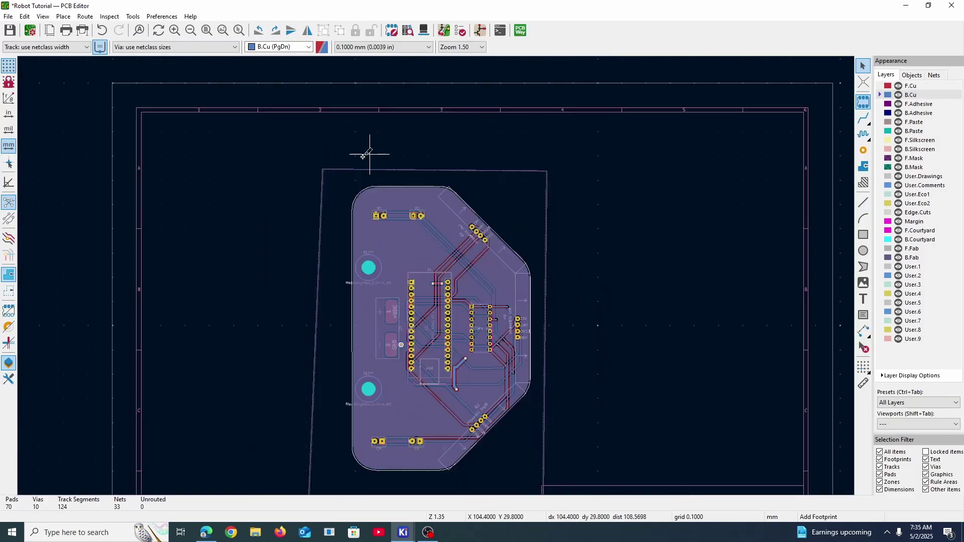
pyautogui.scroll(4, 369, 154)
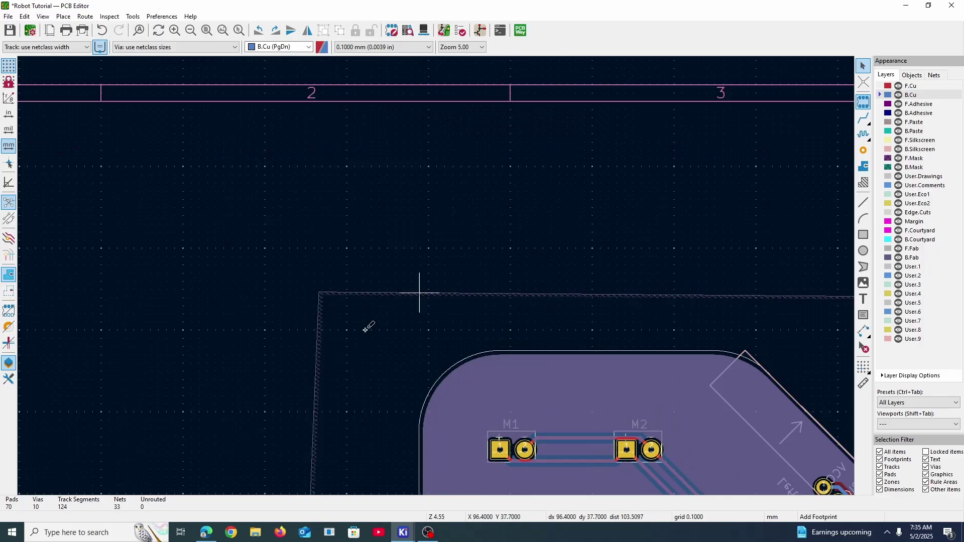
pyautogui.moveTo(504, 387); pyautogui.dragTo(449, 133, button='middle')
pyautogui.moveTo(567, 432); pyautogui.dragTo(291, 85, button='middle')
pyautogui.scroll(-3, 309, 165)
pyautogui.moveTo(236, 126); pyautogui.dragTo(441, 282, button='middle')
pyautogui.scroll(3, 292, 207)
pyautogui.moveTo(517, 124); pyautogui.dragTo(352, 296, button='middle')
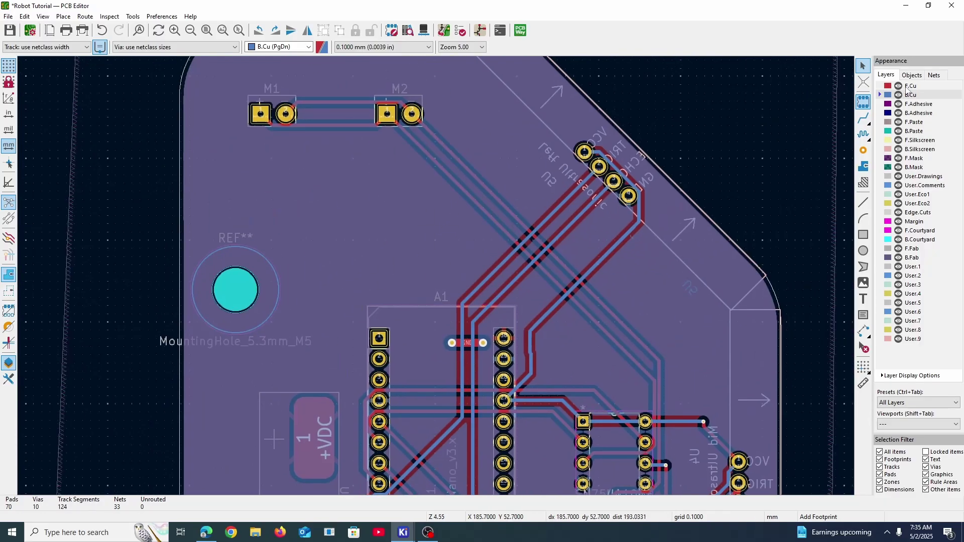
pyautogui.scroll(-2, 401, 411)
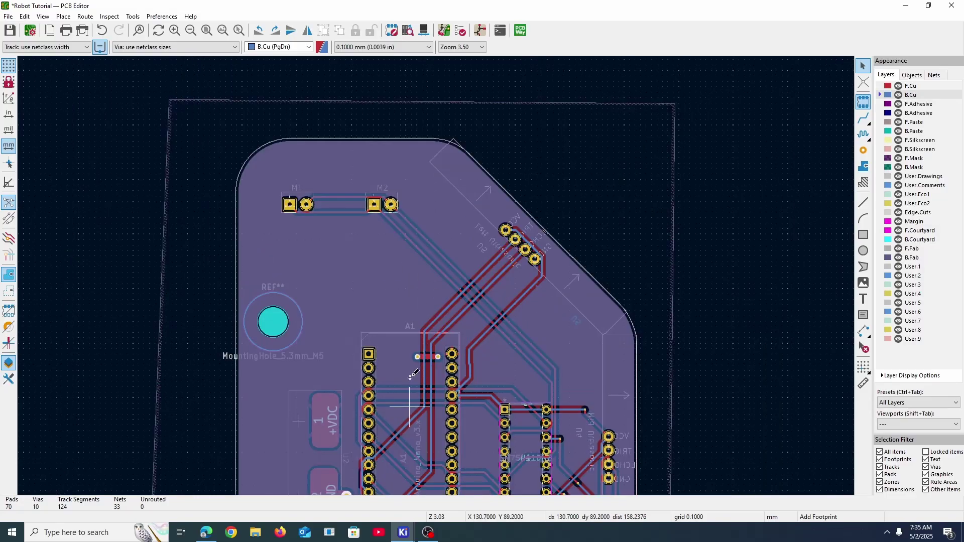
# Compare the board layout around the Arduino Nano and ultrasonic sensors with the robot schematic
pyautogui.moveTo(409, 407); pyautogui.dragTo(384, 263, button='middle')
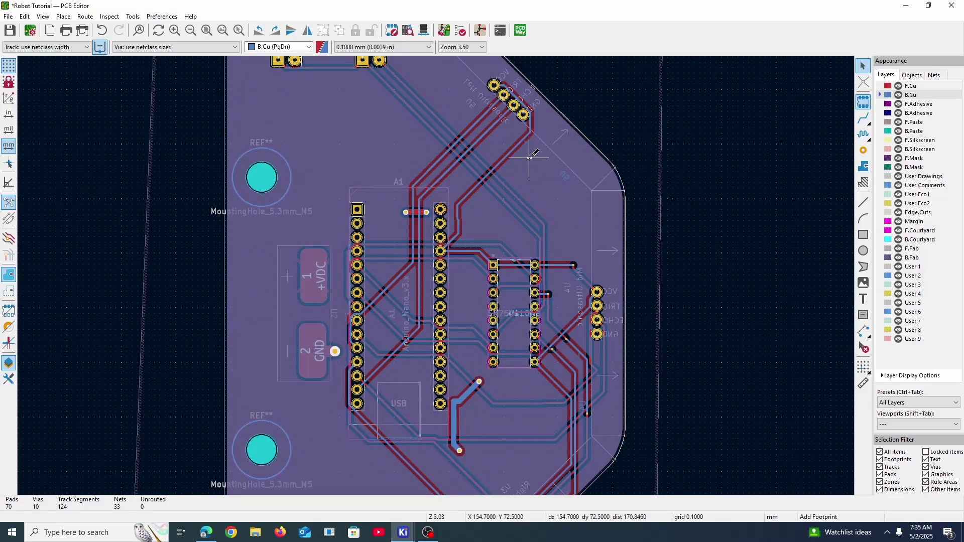
pyautogui.click(479, 31)
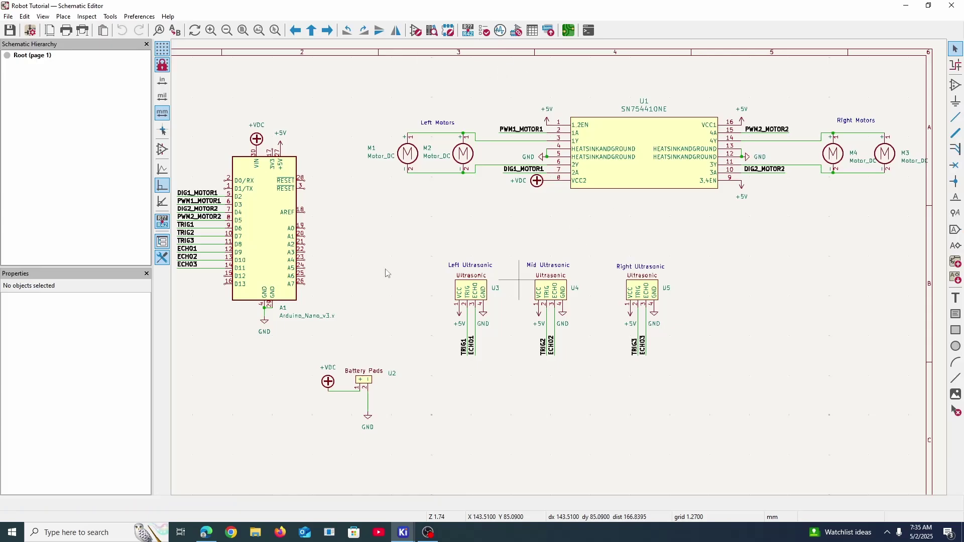
pyautogui.hotkey('alt', 'Tab')
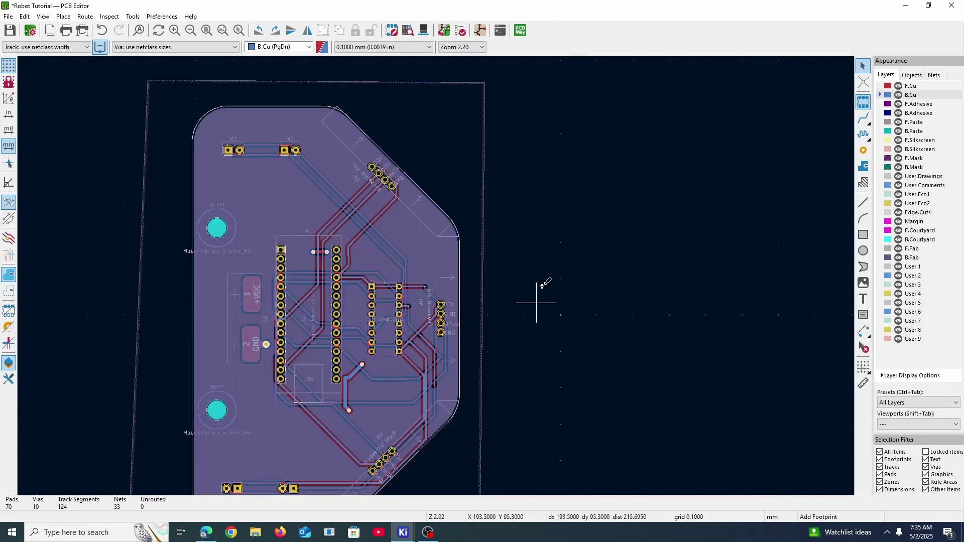
pyautogui.moveTo(505, 317); pyautogui.dragTo(573, 250, button='middle')
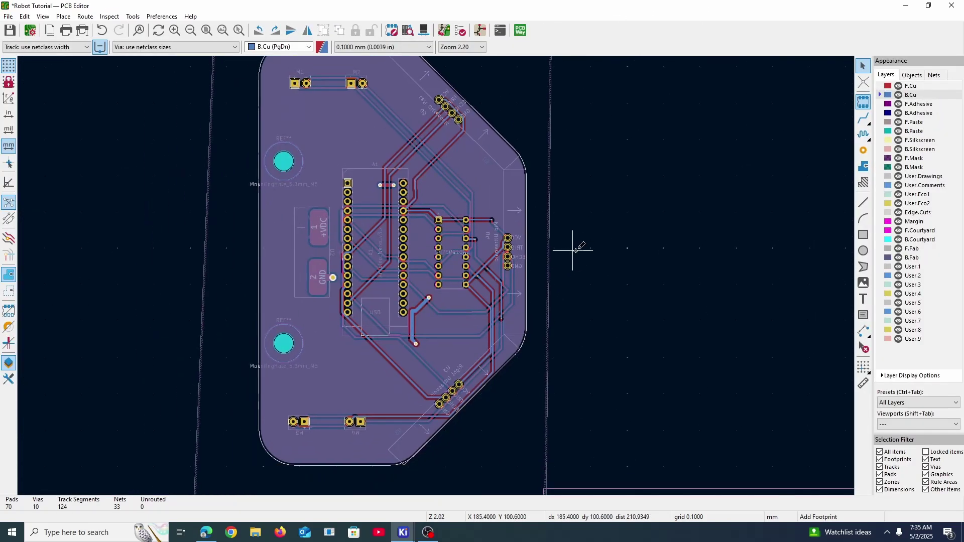
# Select the Battery Pads circuit with its +VDC and GND symbols in the schematic and locate its footprint in the PCB layout
pyautogui.click(479, 31)
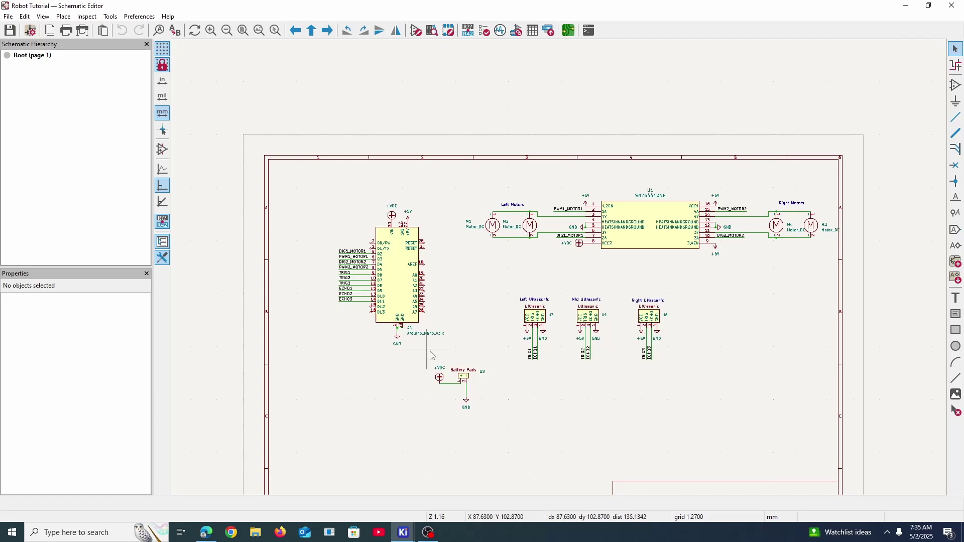
pyautogui.scroll(-1, 427, 346)
pyautogui.scroll(3, 567, 405)
pyautogui.moveTo(358, 288); pyautogui.dragTo(478, 393)
pyautogui.moveTo(378, 289); pyautogui.dragTo(530, 457)
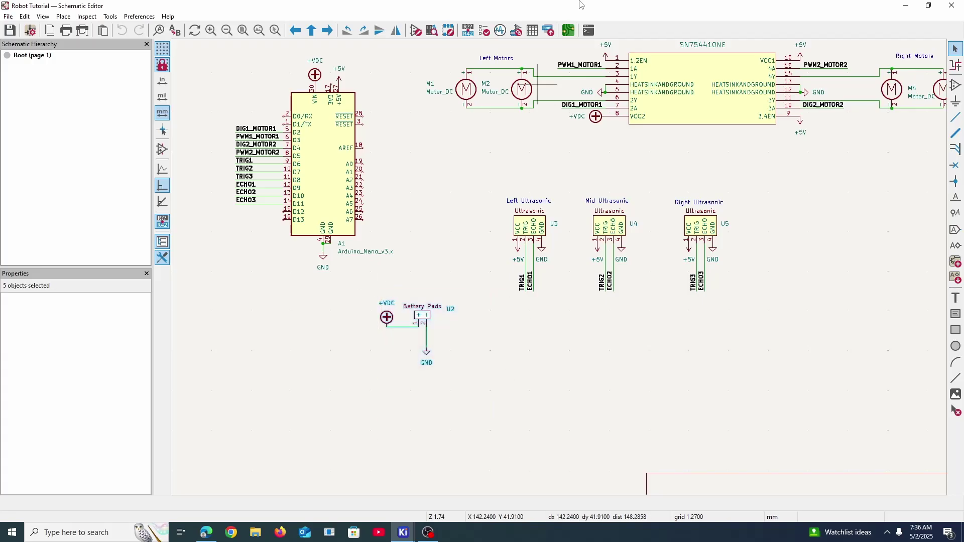
pyautogui.click(568, 33)
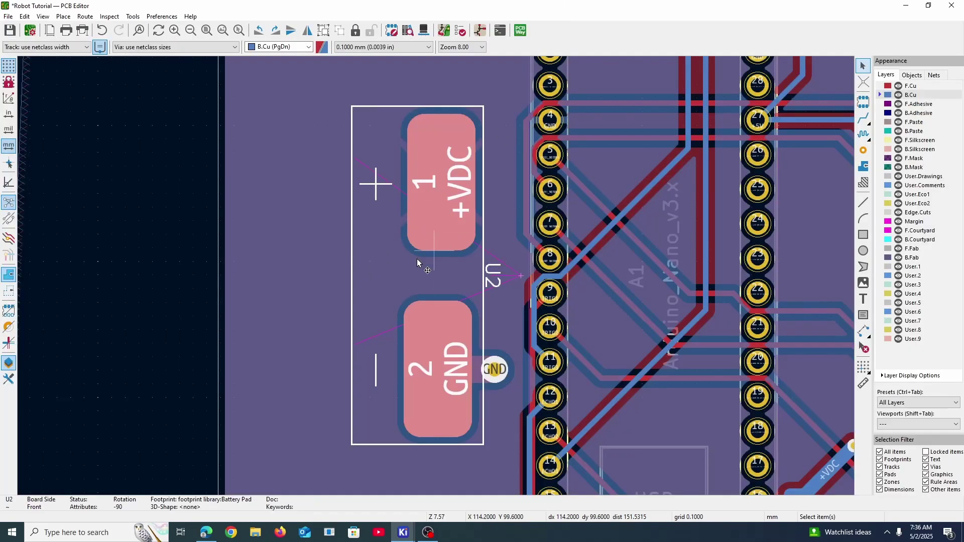
# Examine the positive and negative battery pads between the mounting holes and the Arduino Nano in the 3D viewer
pyautogui.scroll(-3, 432, 276)
pyautogui.click(424, 31)
pyautogui.scroll(5, 462, 276)
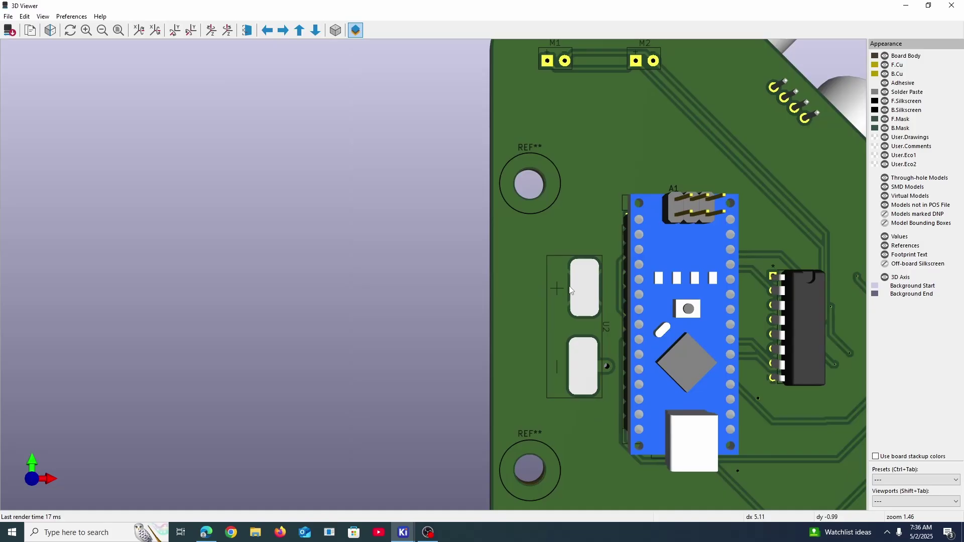
pyautogui.scroll(3, 571, 290)
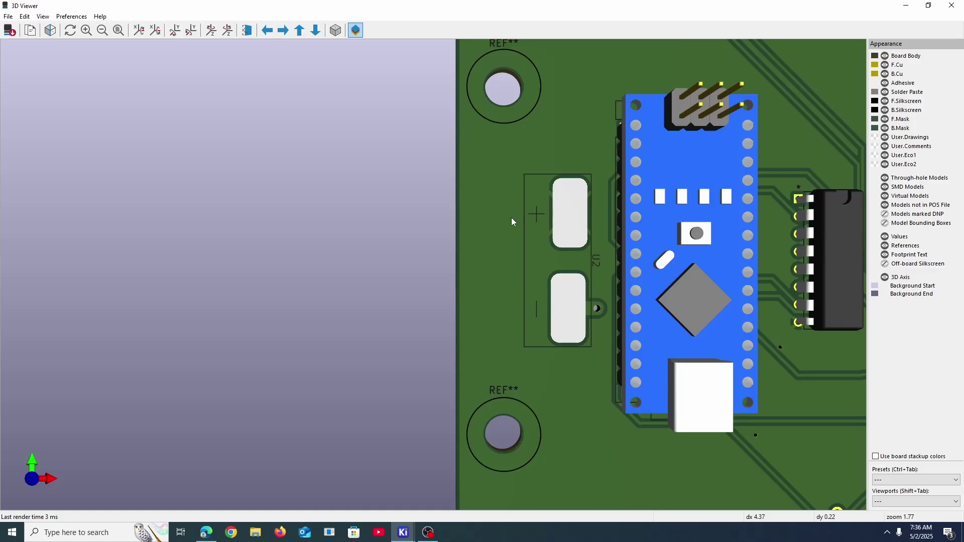
pyautogui.scroll(-3, 602, 186)
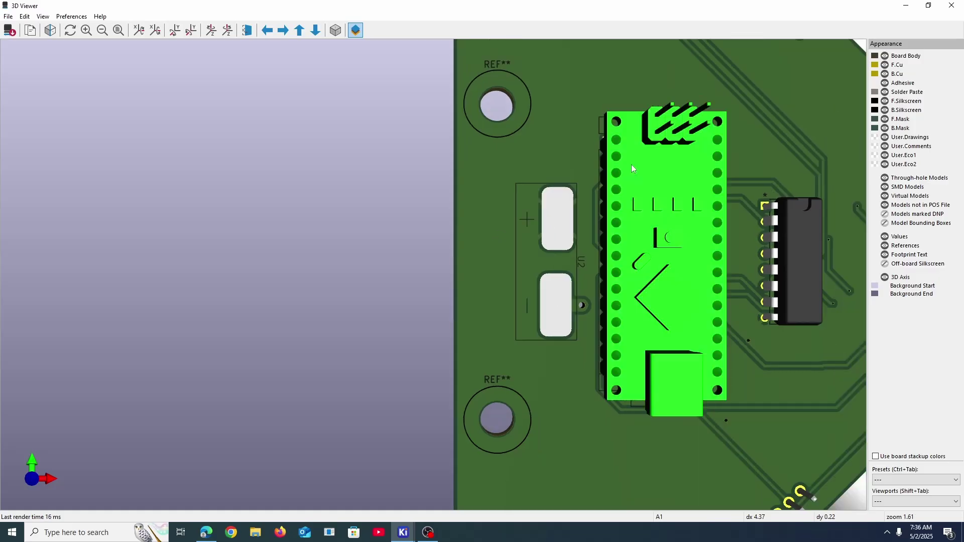